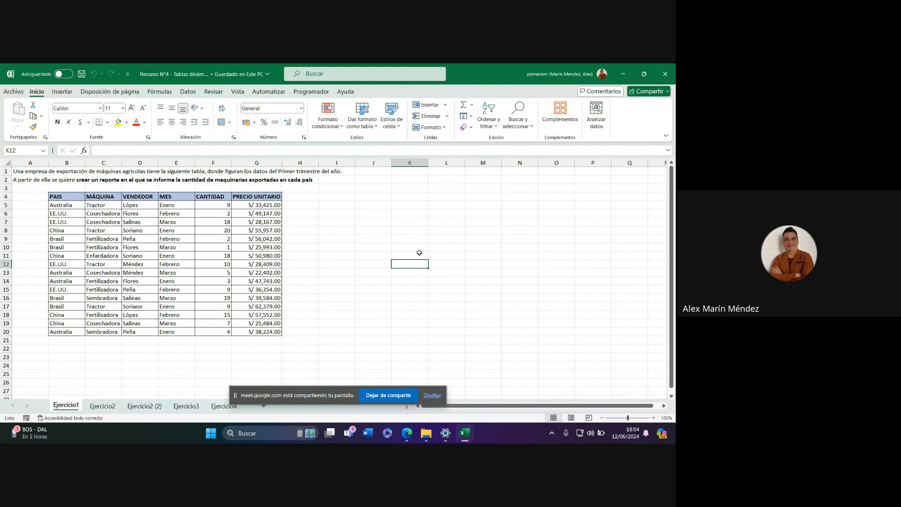
Step: Switch to the Google Meet call and check the organiser controls and the in-call chat
mouse_move(407, 433)
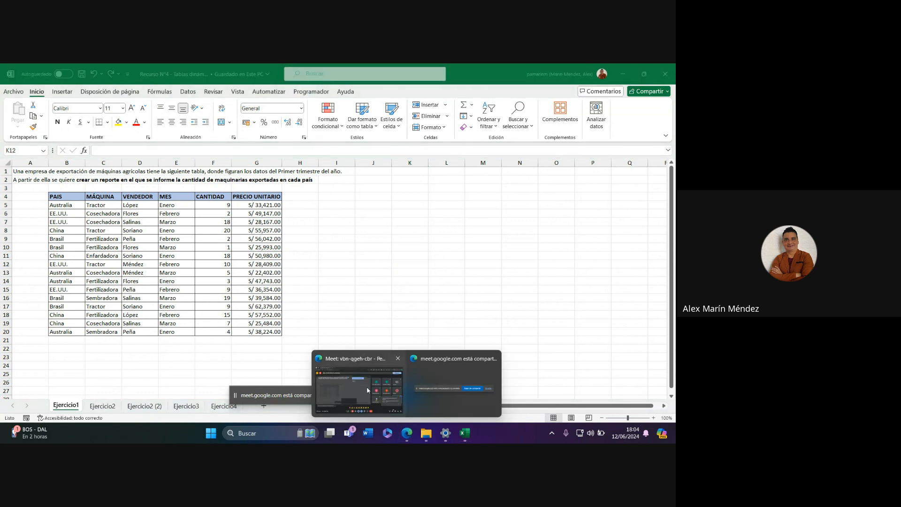
click(368, 389)
click(615, 405)
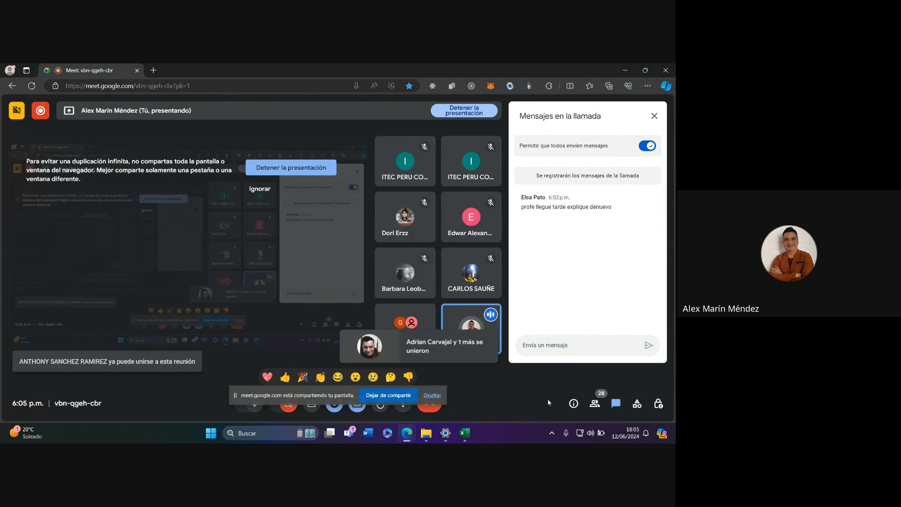
click(659, 405)
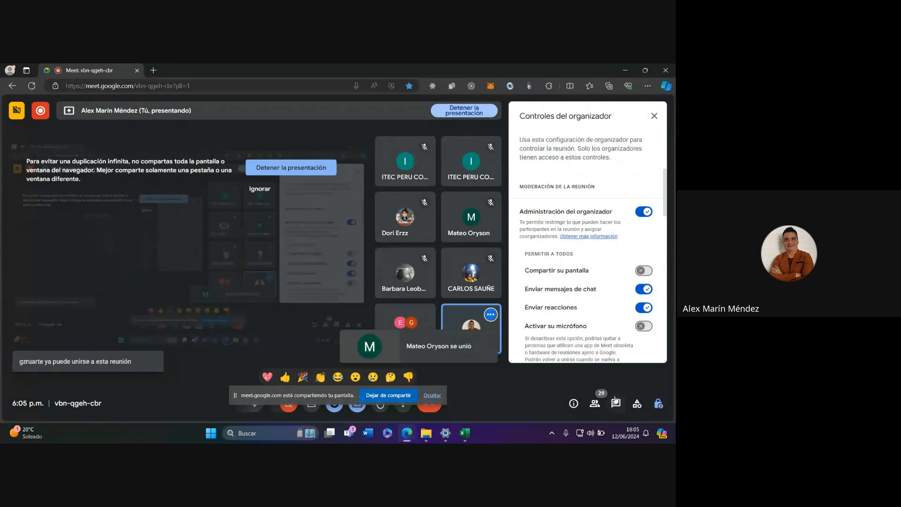
click(616, 402)
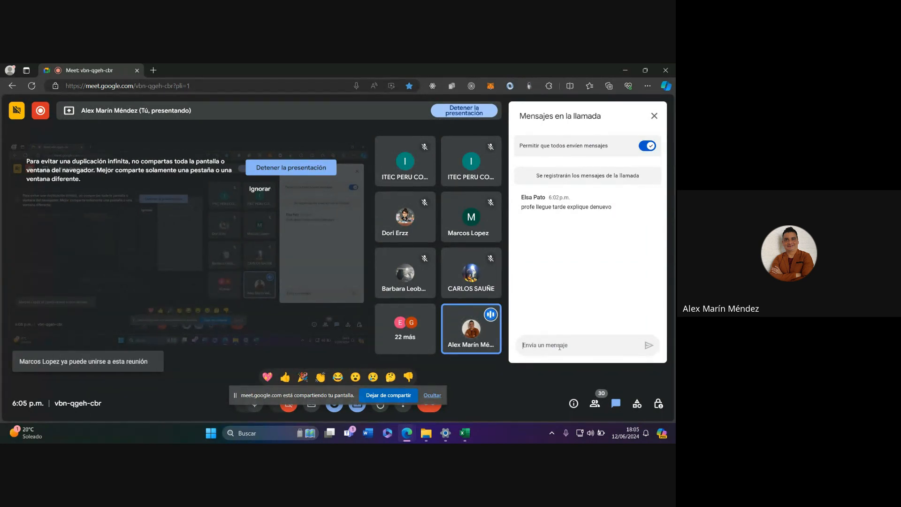
click(560, 347)
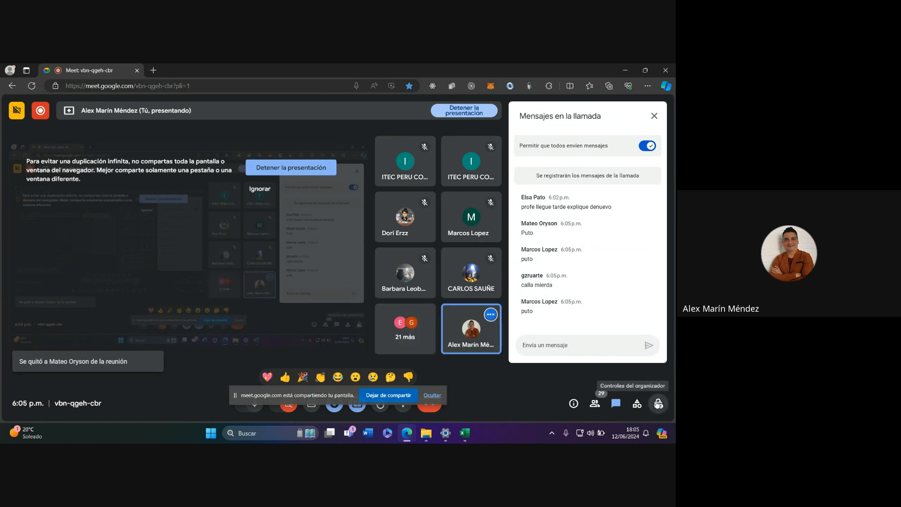
Step: Turn off chat messaging for all participants in the organiser controls and return to the call chat
click(659, 403)
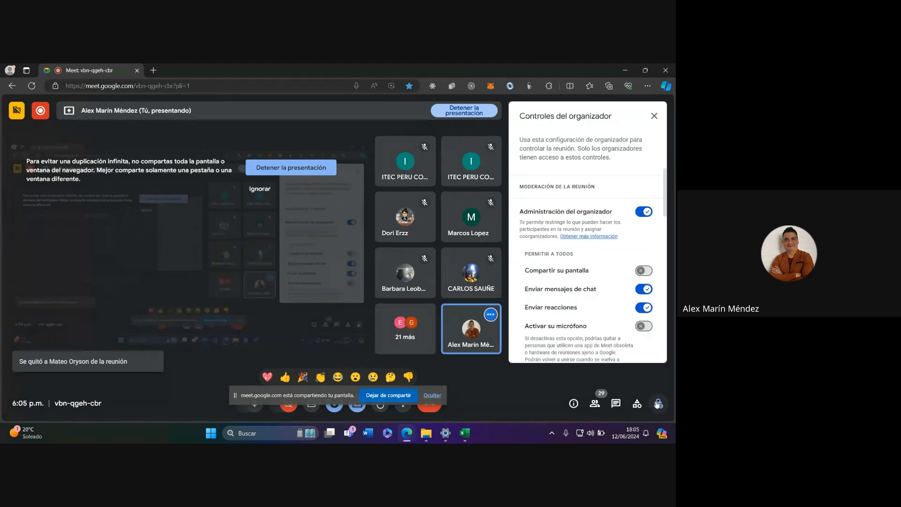
click(644, 290)
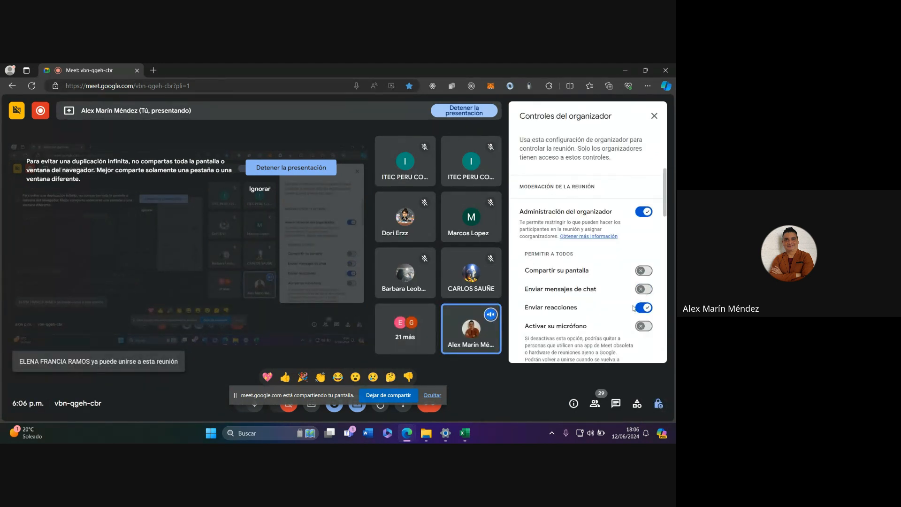
click(616, 404)
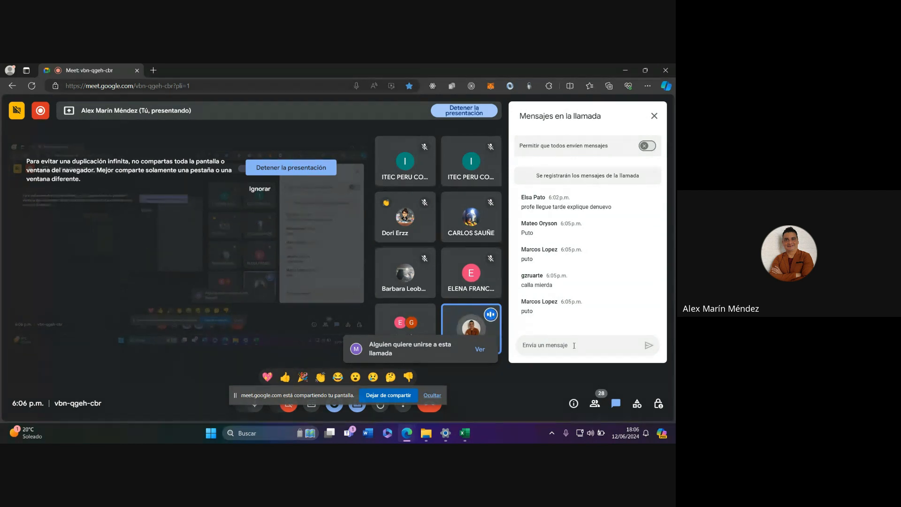
Step: Switch back to the Excel workbook and clear the Meet notifications and the screen-sharing bar from view
click(467, 434)
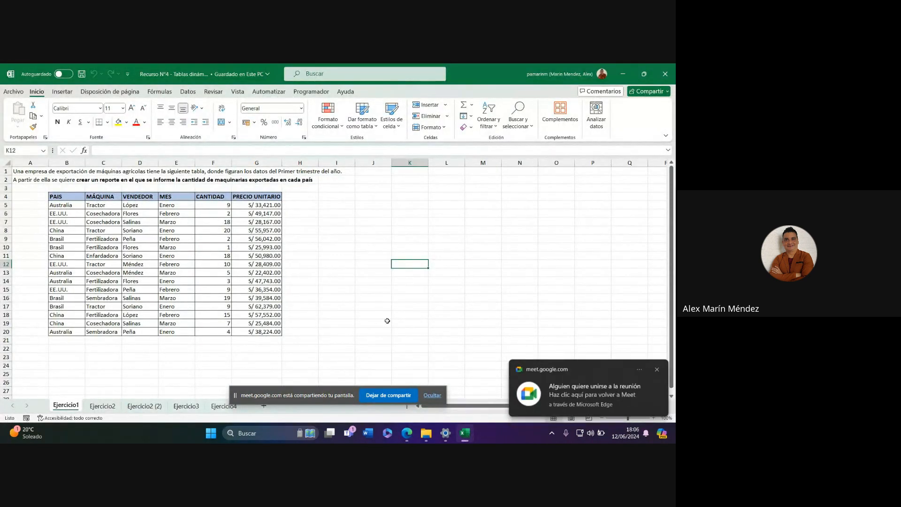
click(656, 371)
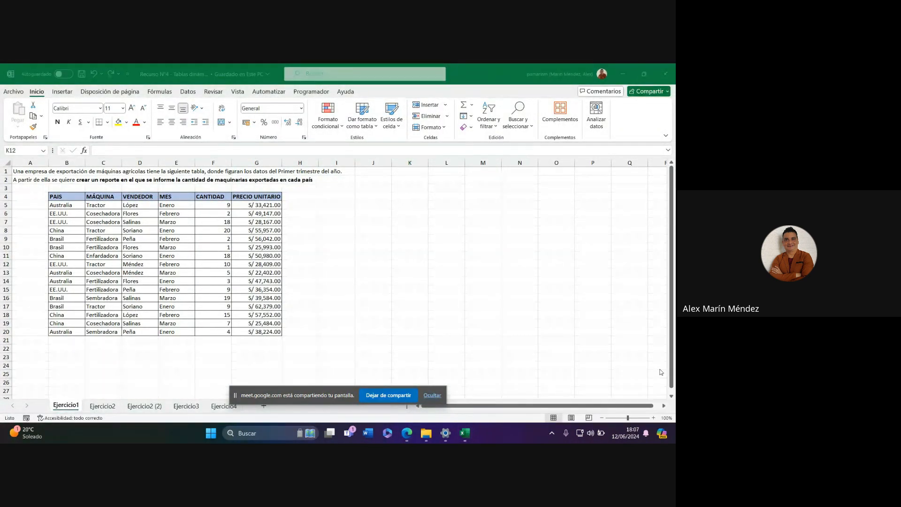
click(432, 395)
click(657, 346)
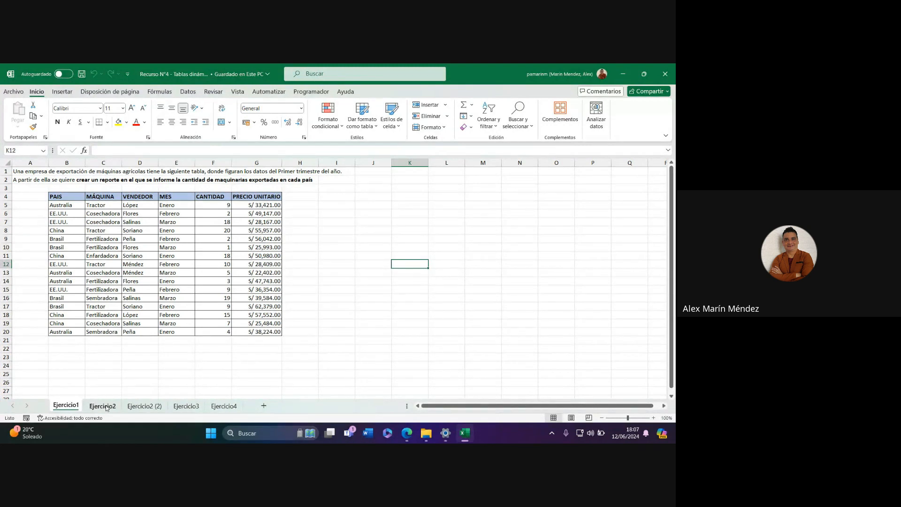
Step: Look through the sheets Ejercicio2, Ejercicio2 (2) and Ejercicio3, and return to Ejercicio1
click(106, 406)
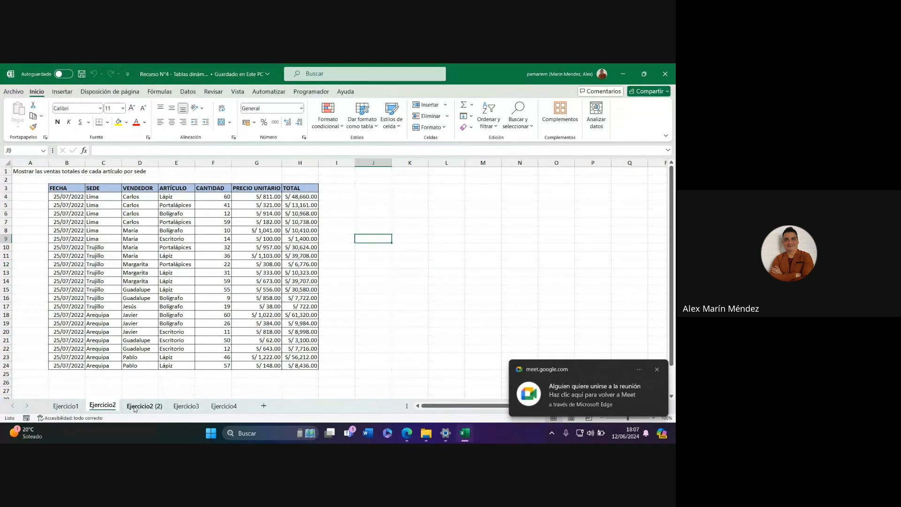
click(136, 407)
click(191, 408)
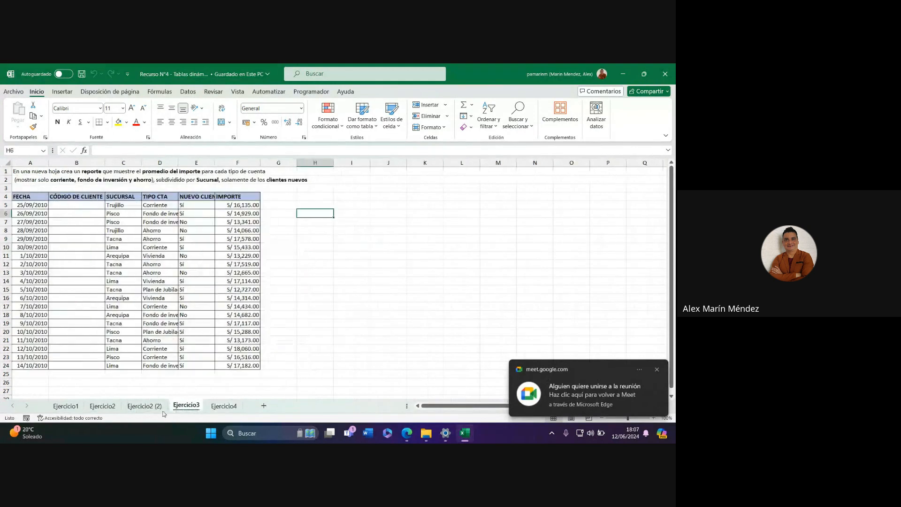
click(144, 407)
click(105, 407)
click(68, 406)
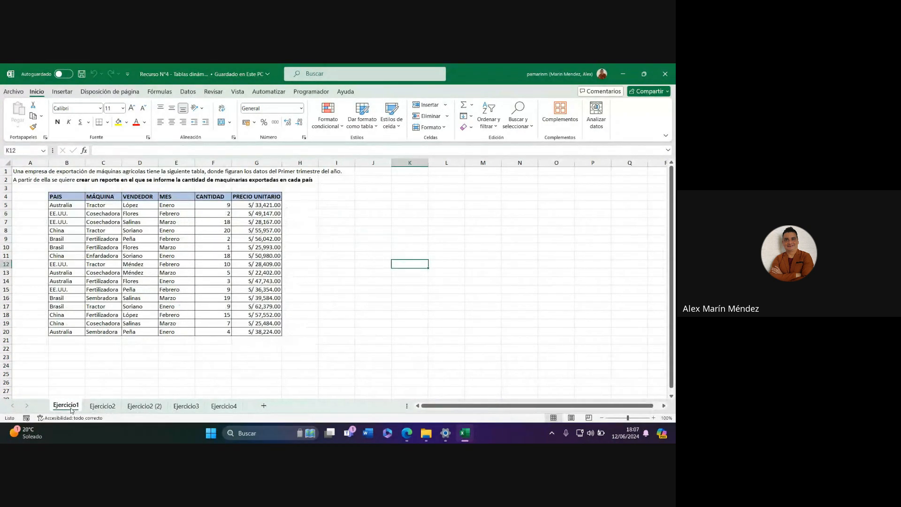
Step: Examine the extent of the machinery export table on Ejercicio1, highlighting range B4:G20, columns B to G and rows 4 to 20
drag(55, 197, 276, 335)
click(86, 205)
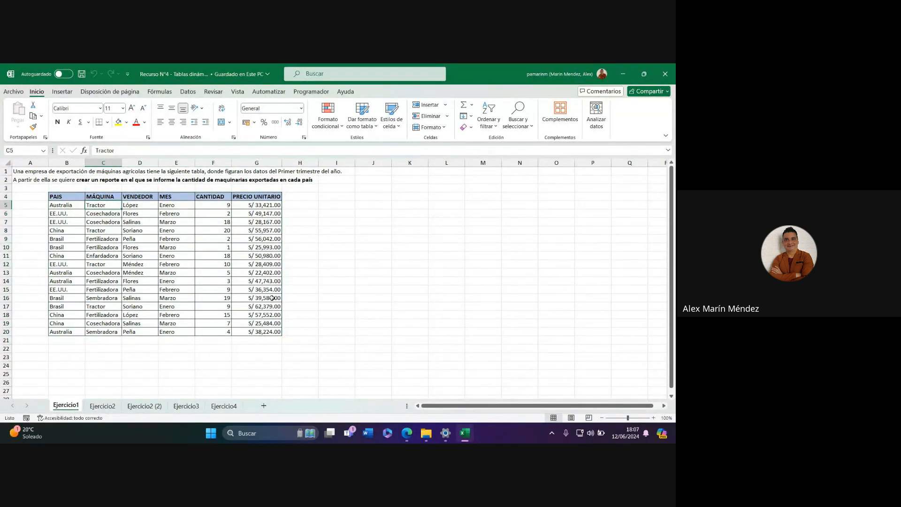
drag(58, 197, 270, 331)
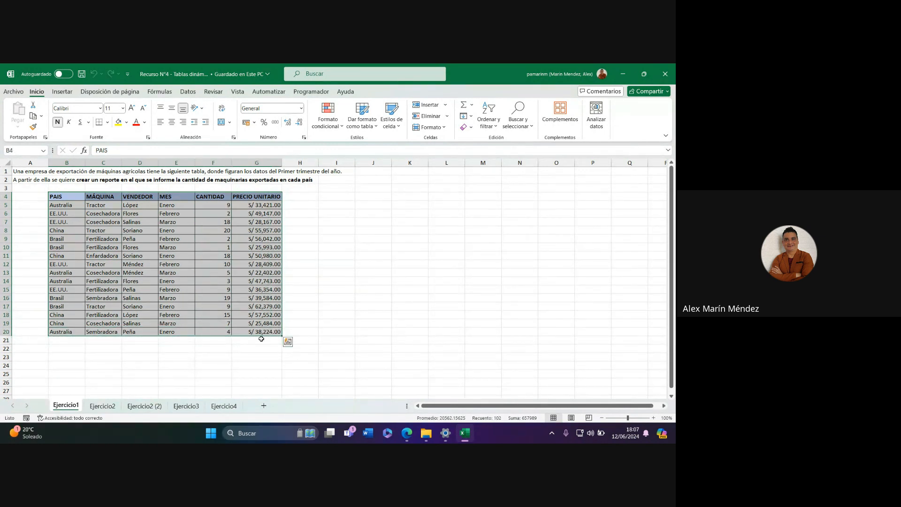
click(70, 196)
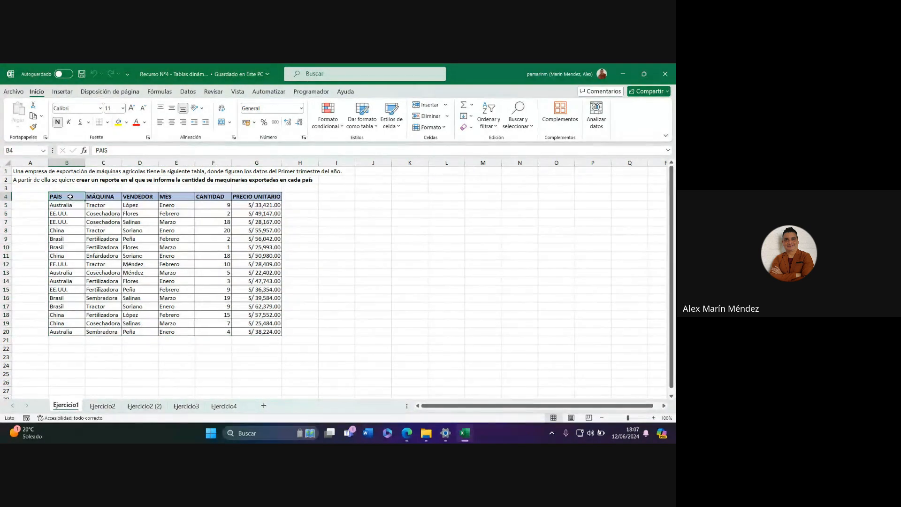
drag(66, 162, 253, 162)
drag(5, 196, 2, 332)
click(152, 255)
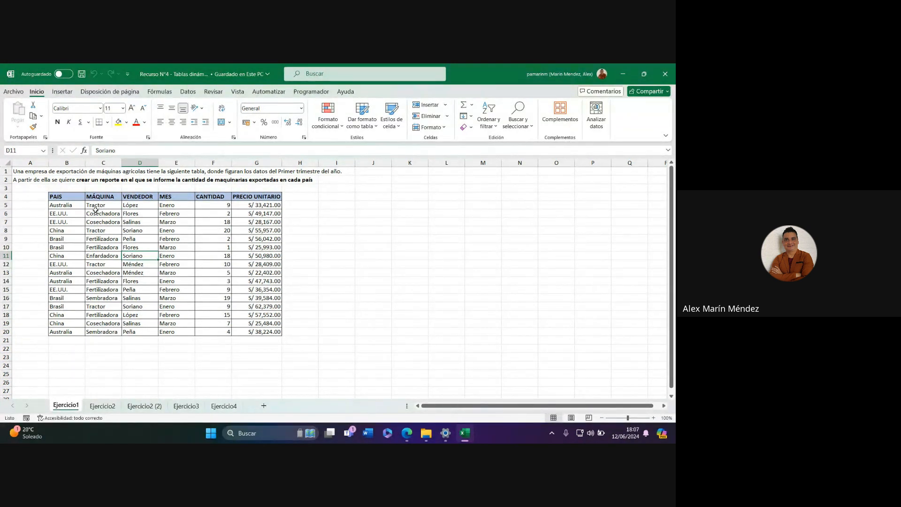
Step: Review each field column from PAIS to PRECIO UNITARIO on Ejercicio1, and highlight the whole table with its columns and rows again
click(67, 162)
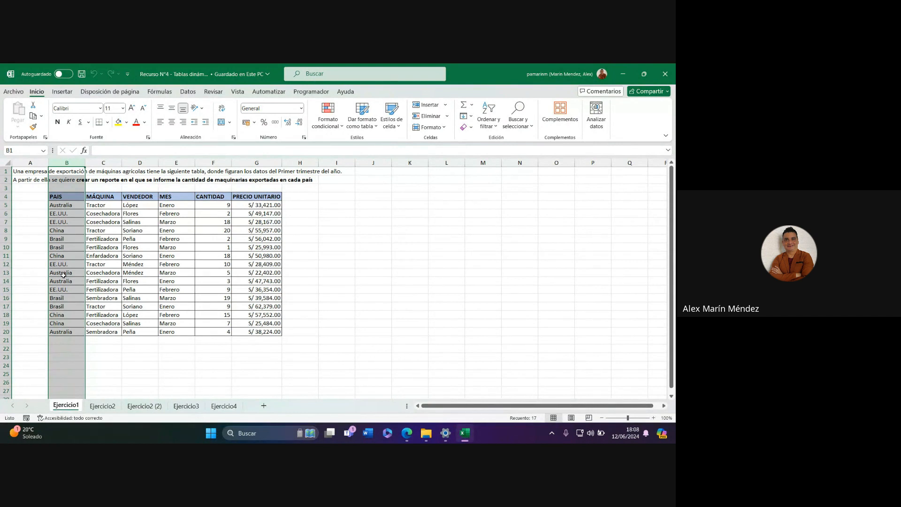
click(109, 162)
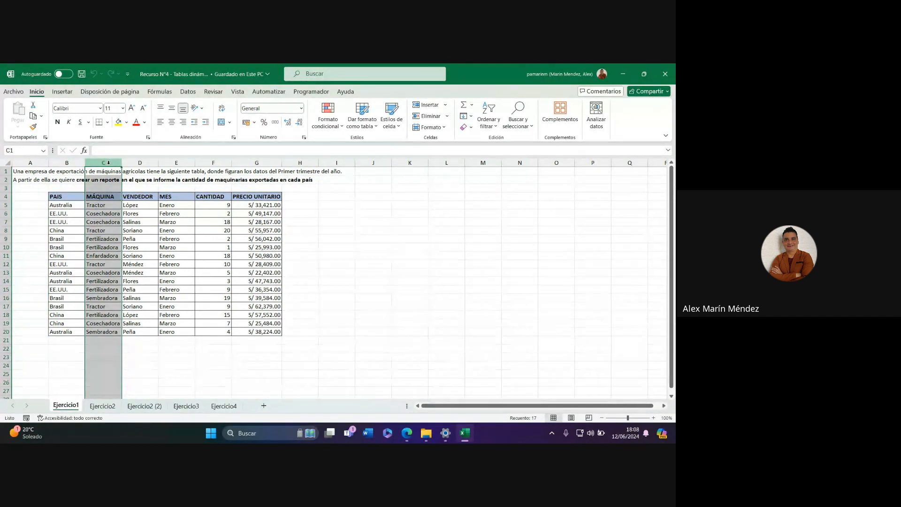
click(140, 163)
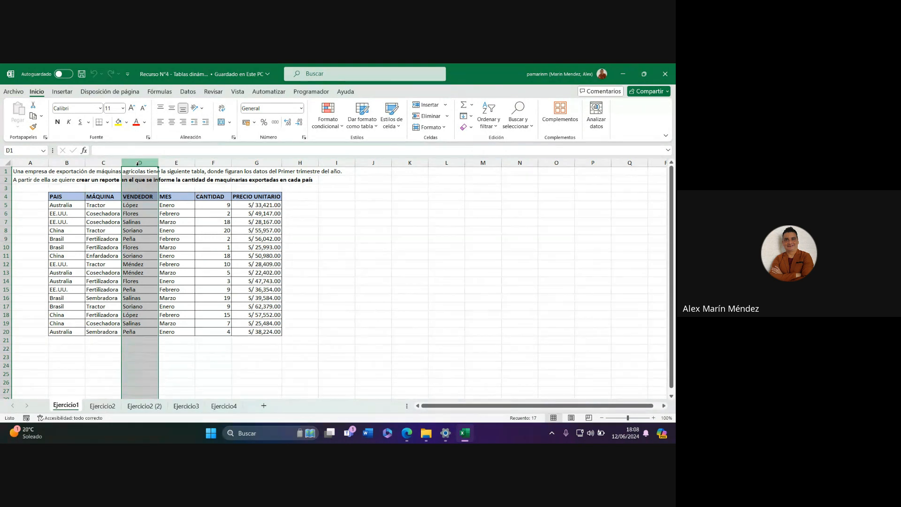
click(181, 162)
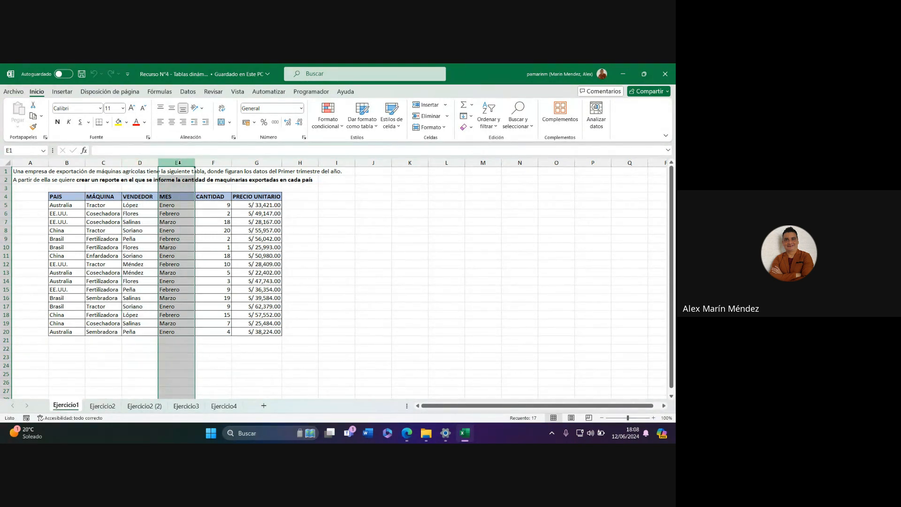
click(215, 161)
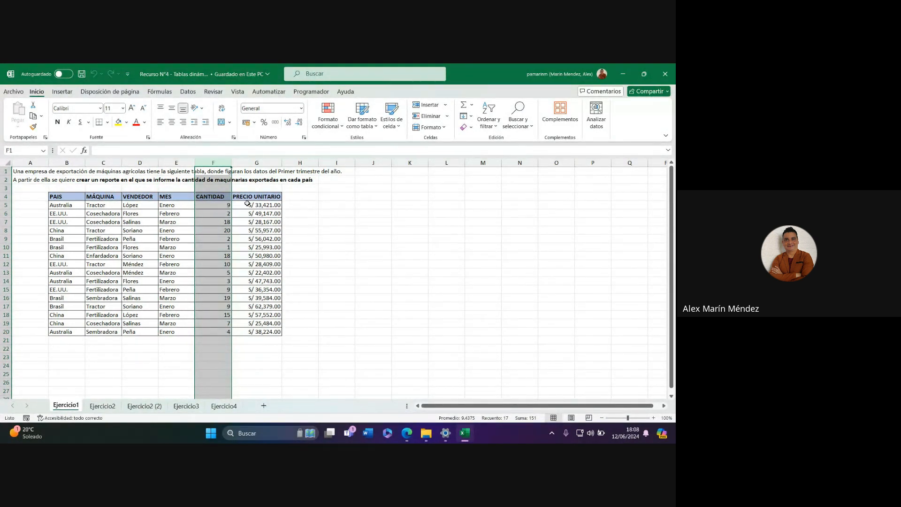
click(276, 162)
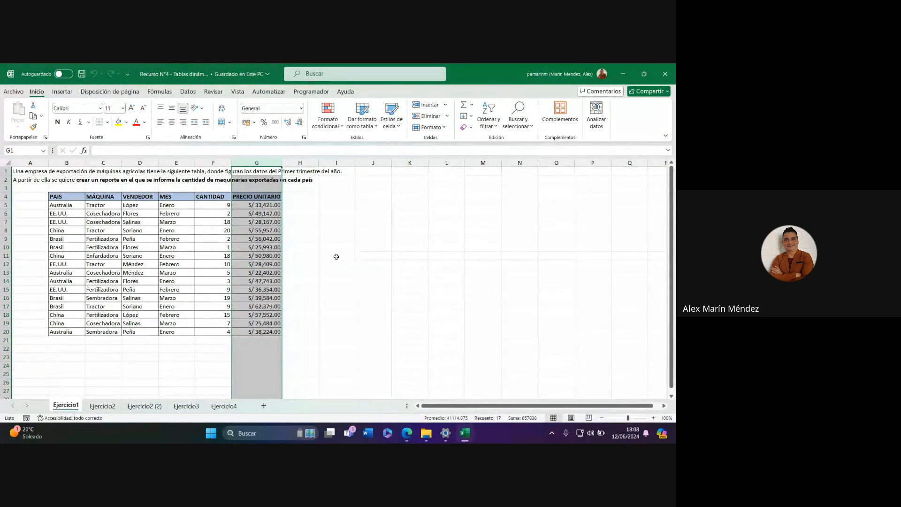
drag(56, 196, 249, 333)
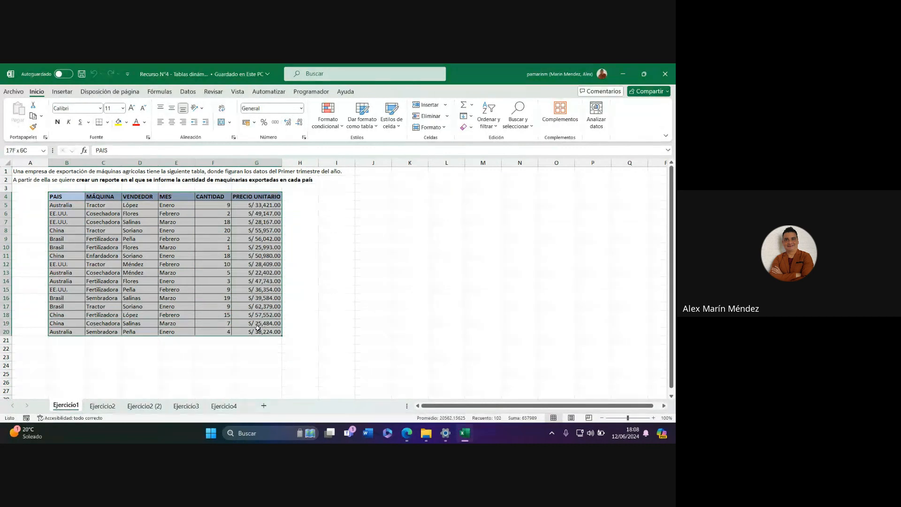
click(74, 161)
drag(75, 161, 270, 162)
drag(7, 196, 4, 331)
click(328, 254)
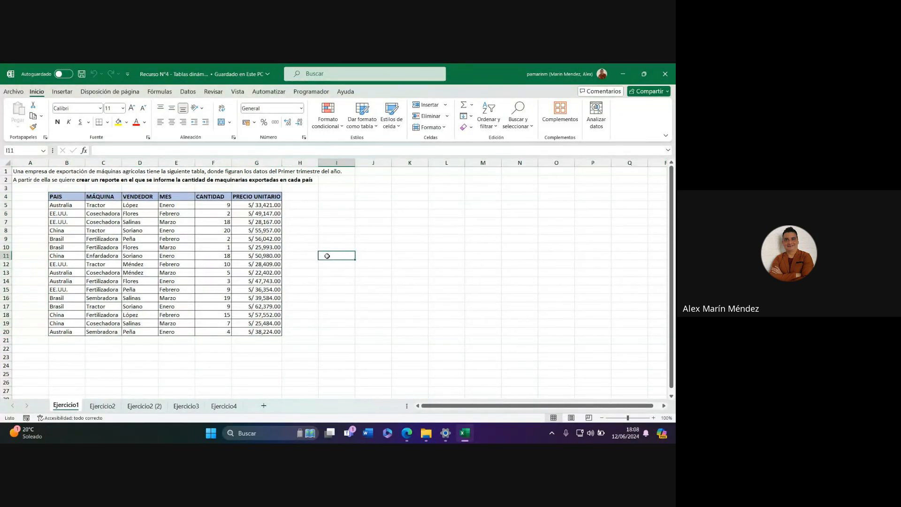
Step: Examine the sales table on Ejercicio2 by highlighting columns B to H, rows 3 to 24 and its individual field columns
click(111, 407)
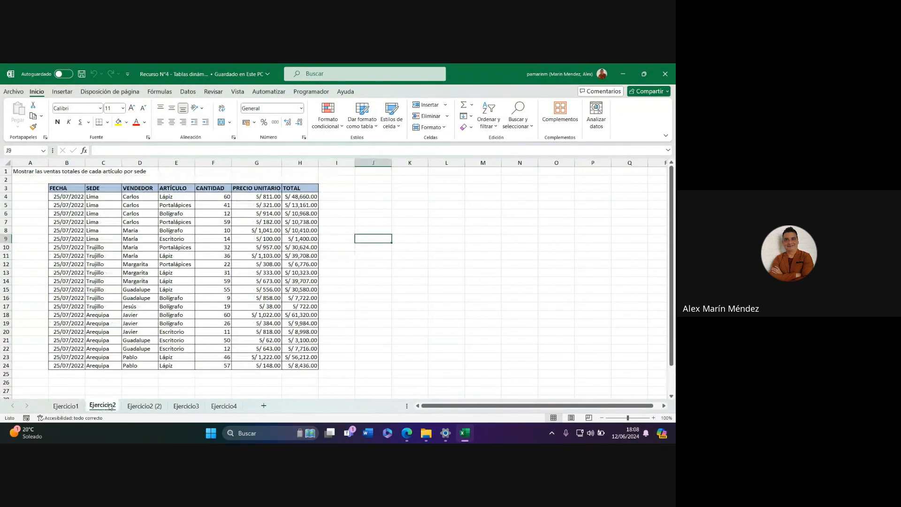
drag(66, 162, 300, 163)
drag(6, 187, 6, 366)
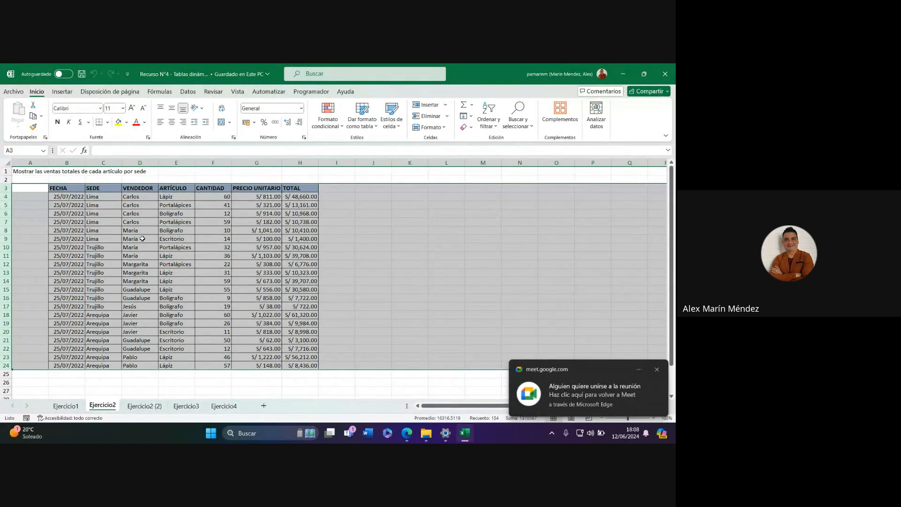
click(180, 163)
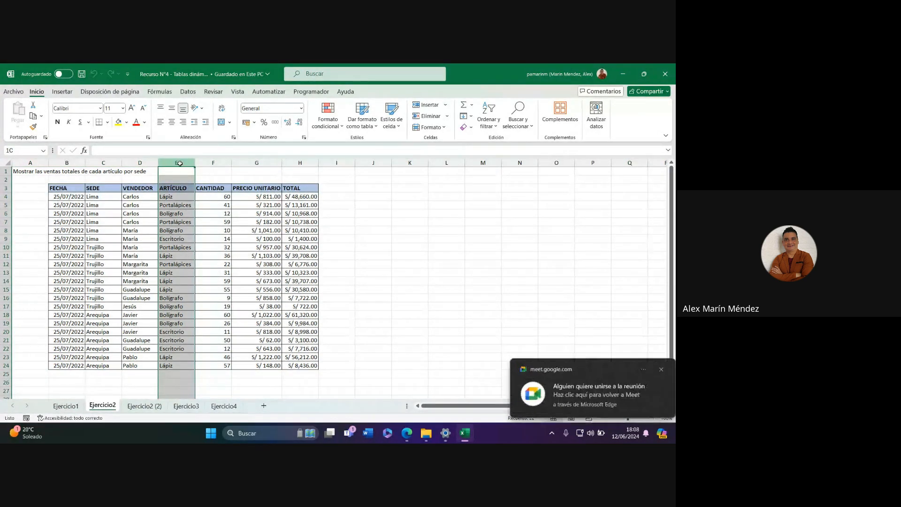
click(135, 163)
click(108, 162)
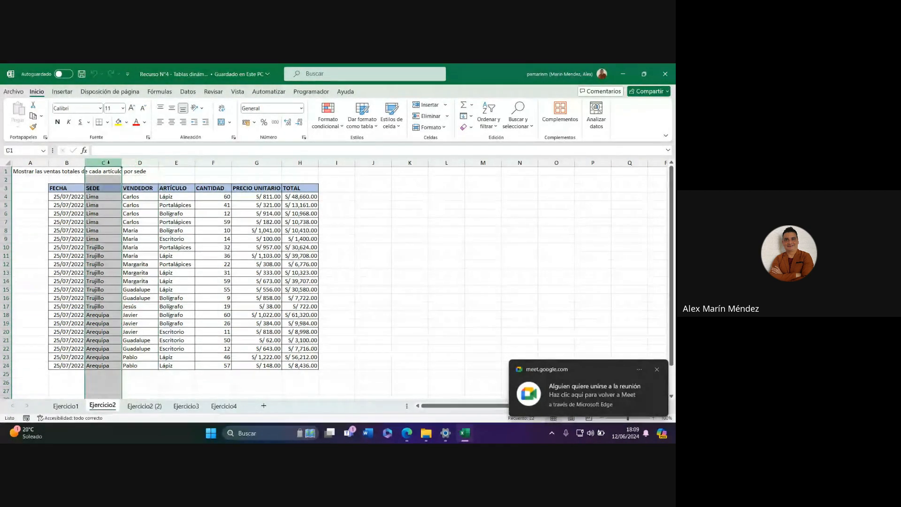
click(67, 163)
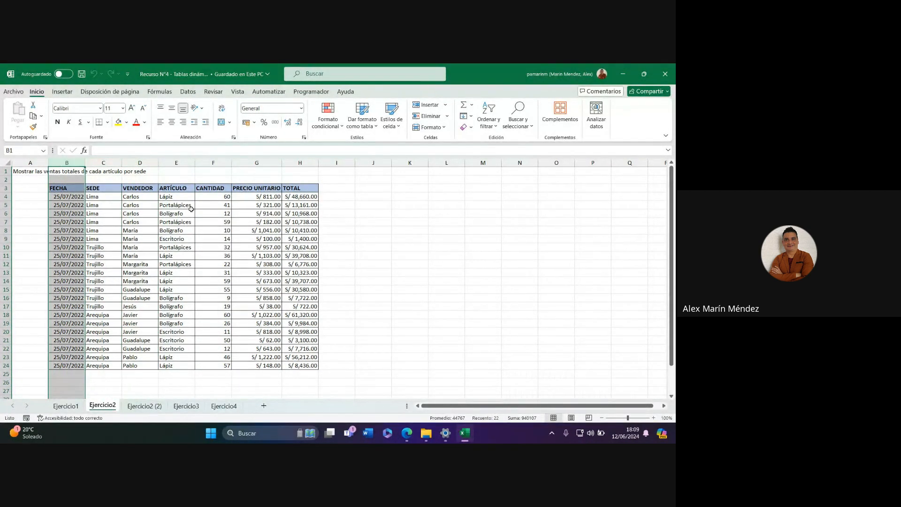
click(213, 163)
click(272, 163)
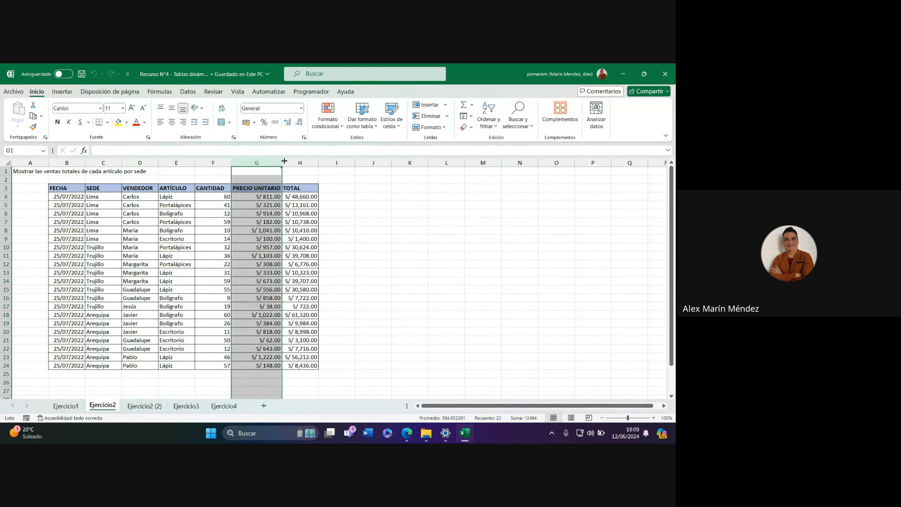
click(293, 163)
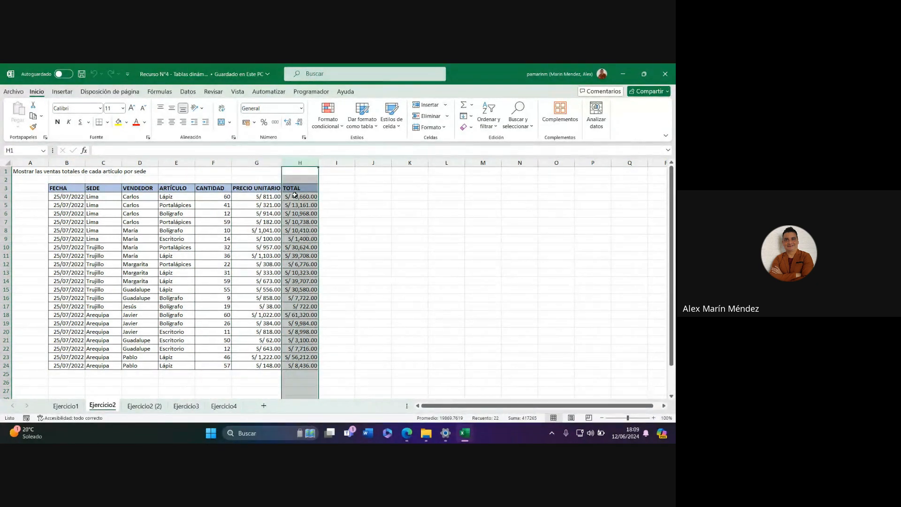
Step: Browse the remaining exercise sheets through Ejercicio4 and return to Ejercicio1, selecting empty cell J12
click(148, 407)
click(200, 408)
click(224, 406)
click(187, 406)
click(144, 407)
click(103, 407)
click(66, 406)
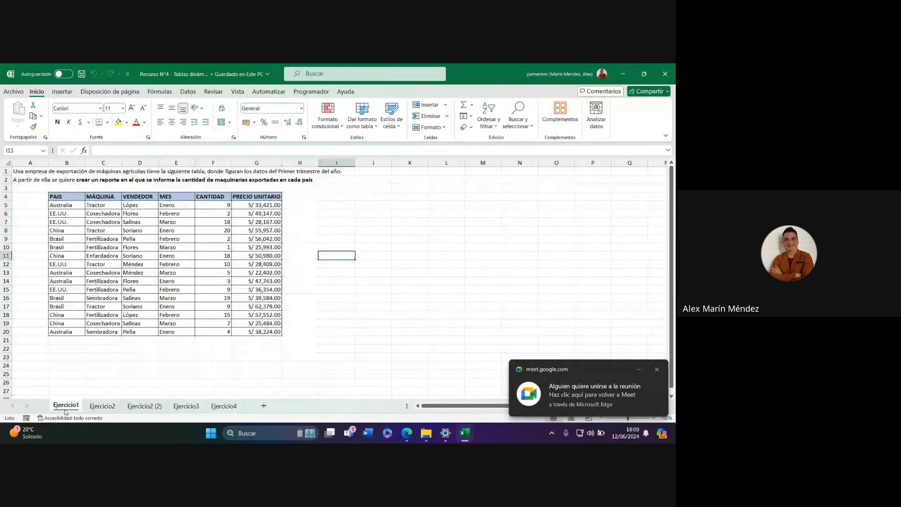
click(362, 264)
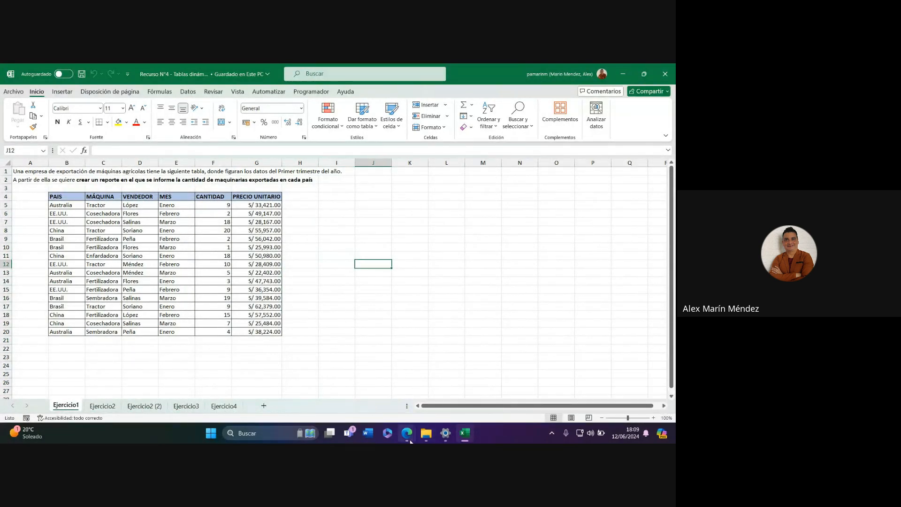
Step: Switch to the Google Meet call to check it, and return to the Excel workbook
mouse_move(406, 433)
click(359, 389)
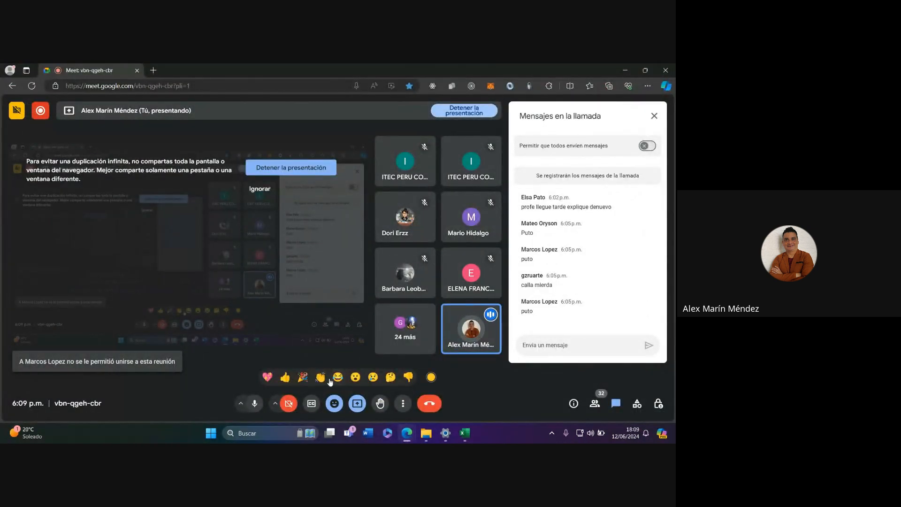
click(465, 433)
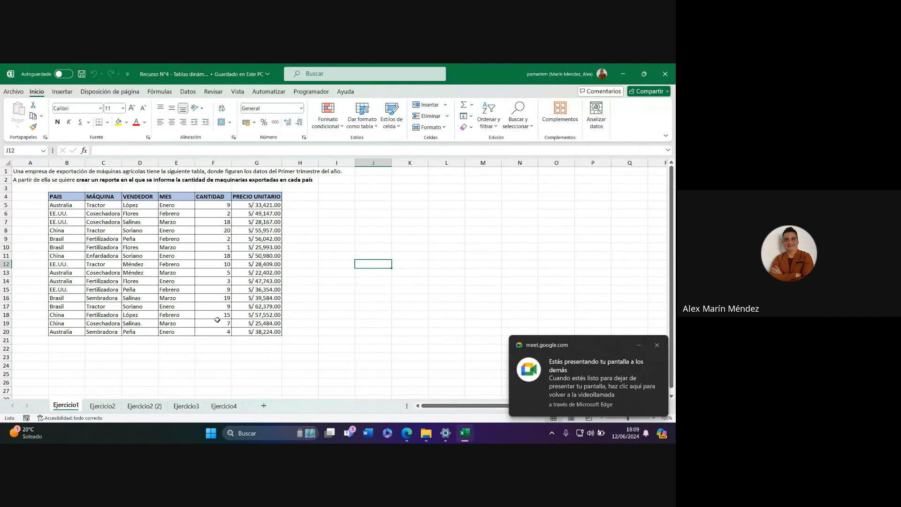
Step: Examine the export data on Ejercicio1 by highlighting range B4:G20 and its header row B4:G4
scroll(217, 320, up, 1)
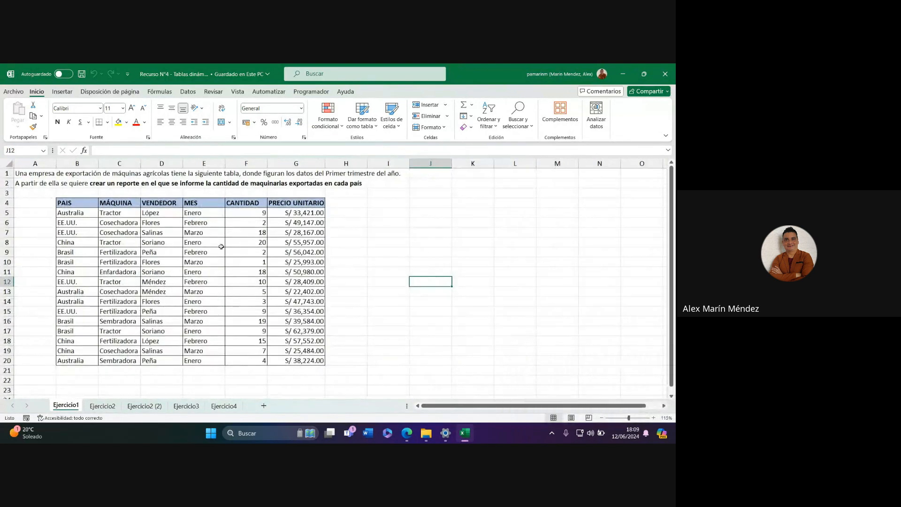
drag(76, 207, 303, 360)
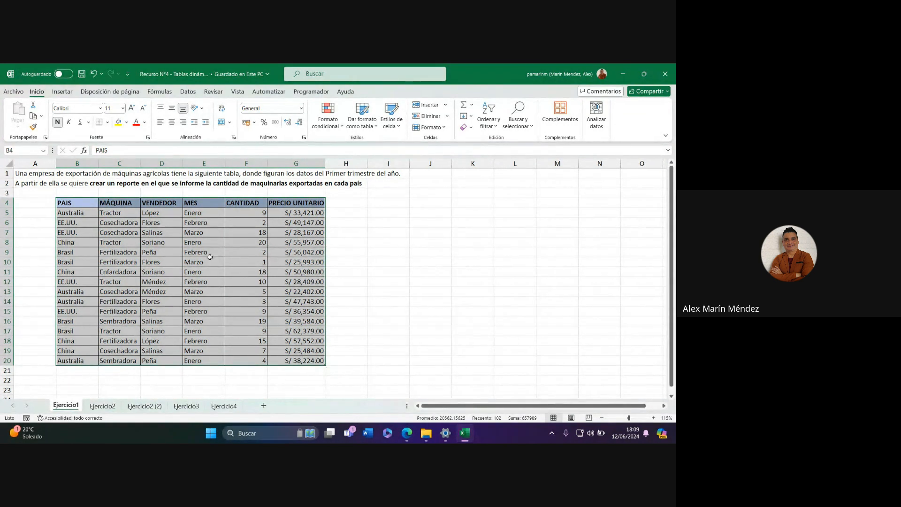
click(103, 221)
drag(67, 203, 312, 206)
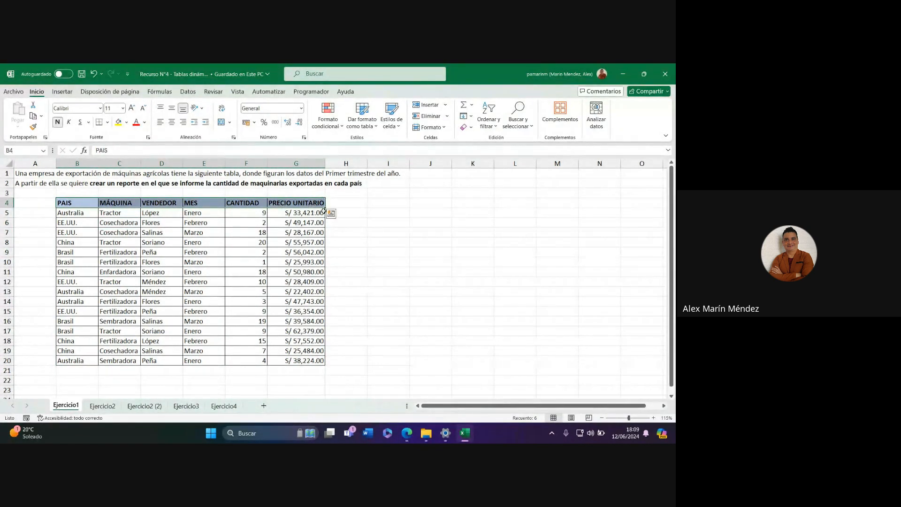
click(376, 203)
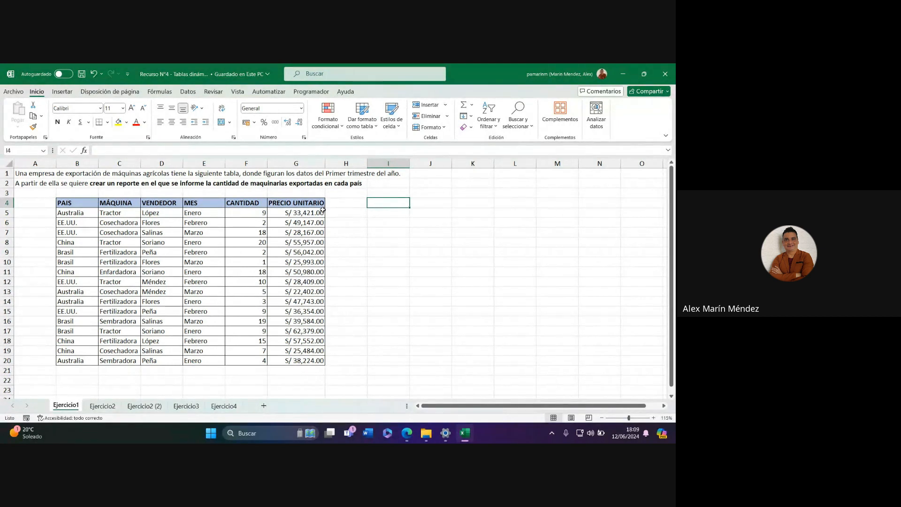
drag(62, 203, 292, 361)
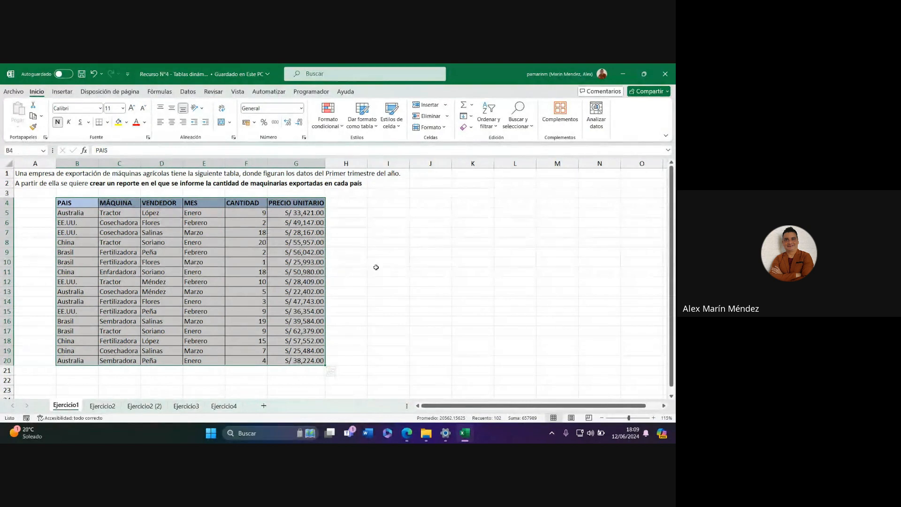
click(389, 293)
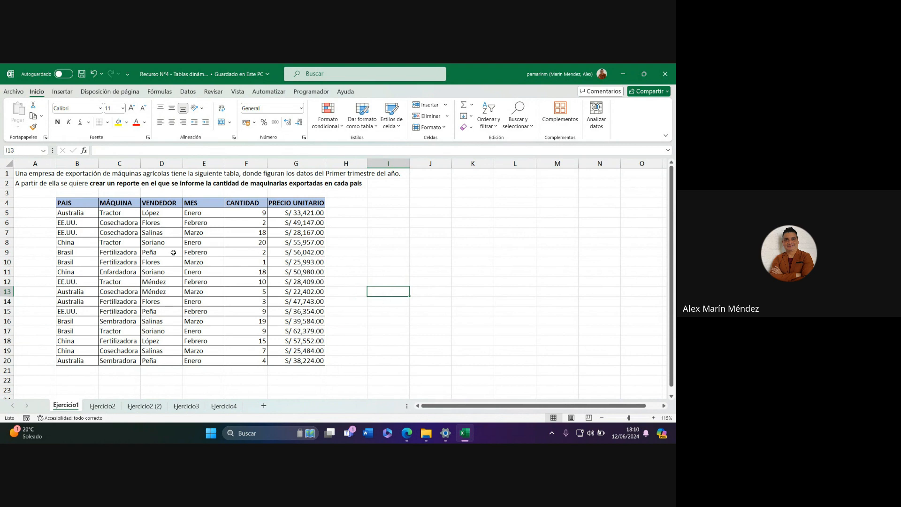
Step: Highlight the full range from PAIS to PRECIO UNITARIO several more times, deselecting it after each pass and ending at H19
drag(93, 205, 316, 362)
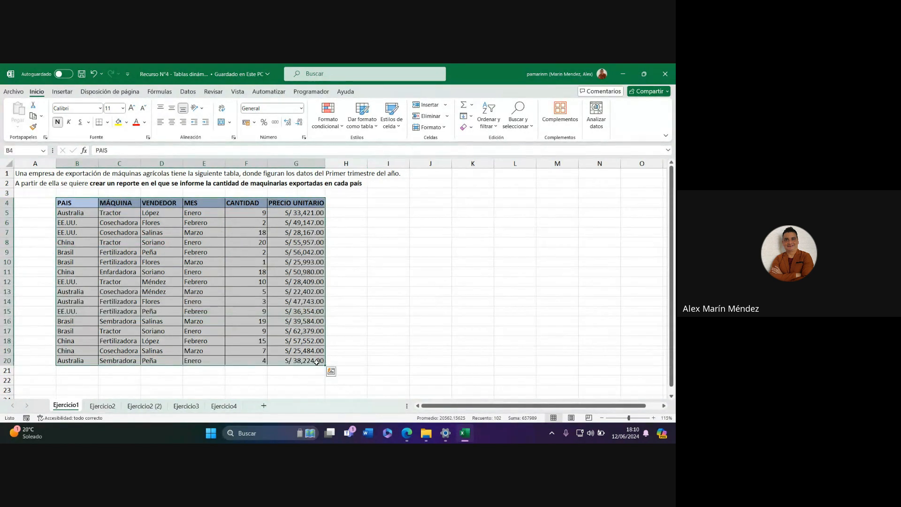
click(410, 313)
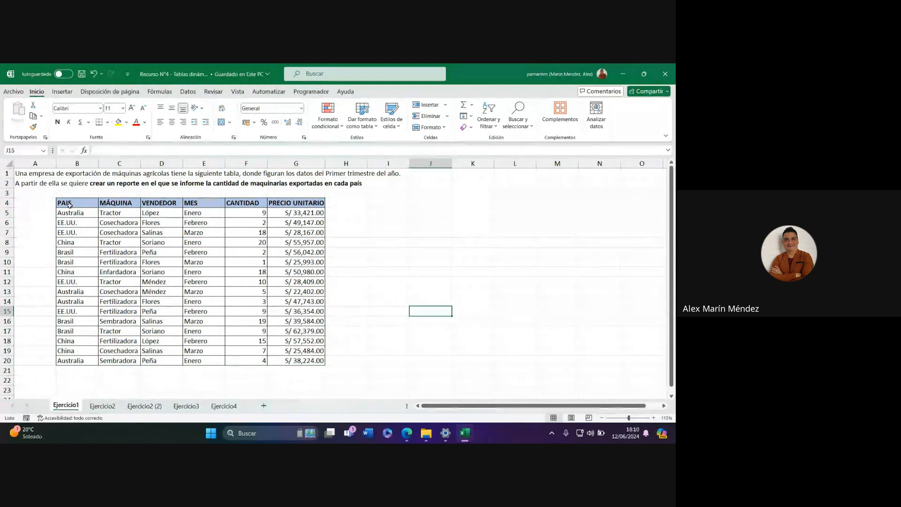
drag(79, 202, 299, 364)
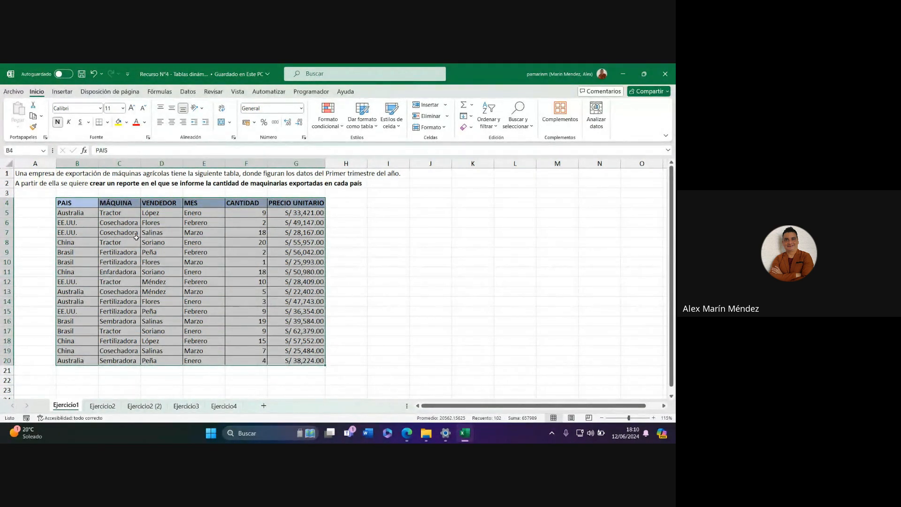
click(350, 291)
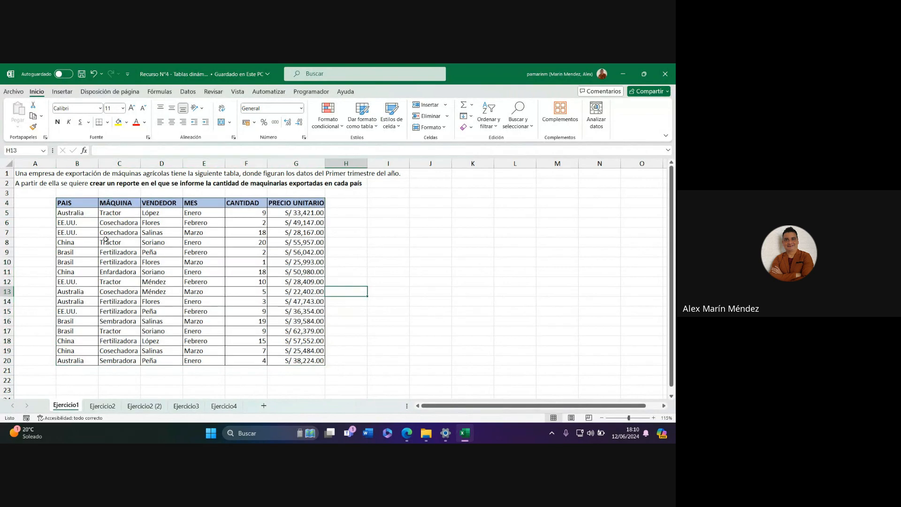
drag(77, 204, 305, 360)
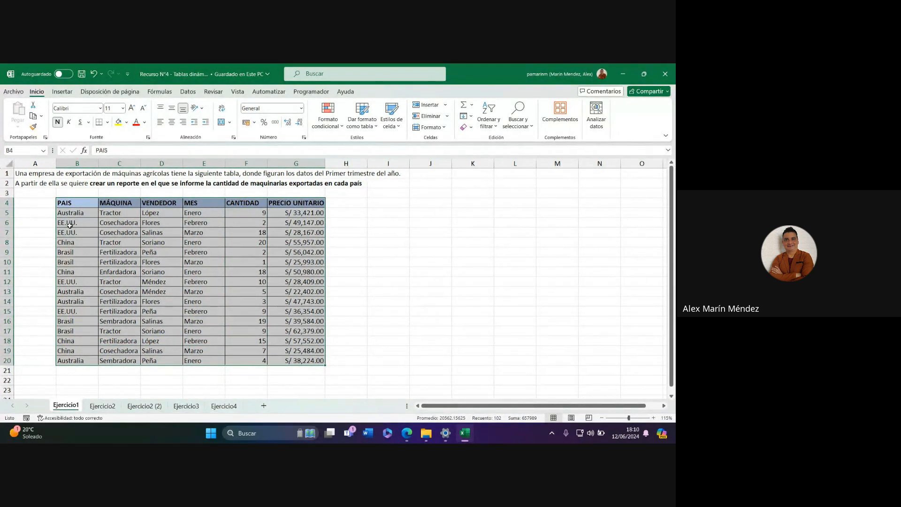
drag(77, 204, 322, 352)
click(359, 347)
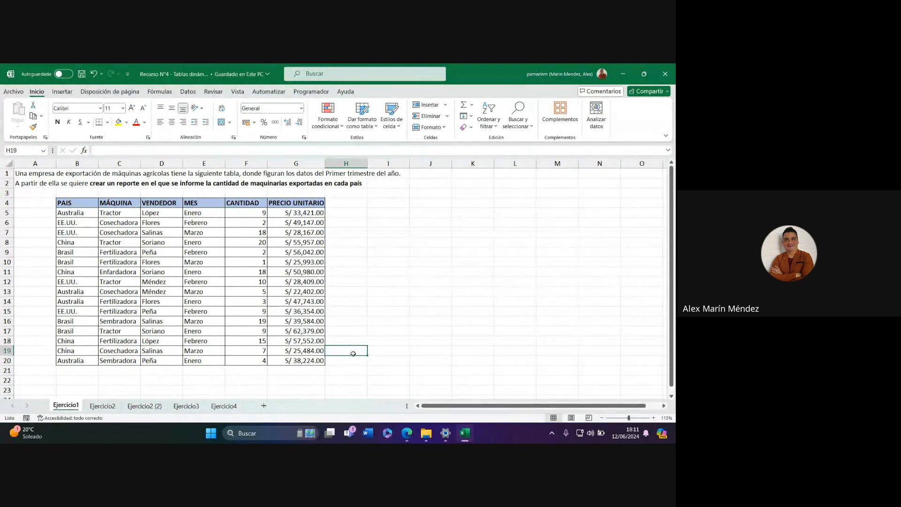
Step: Select empty cells J8 and K8 beside the data, highlight B4:G20 once more and deselect it at K12
click(421, 240)
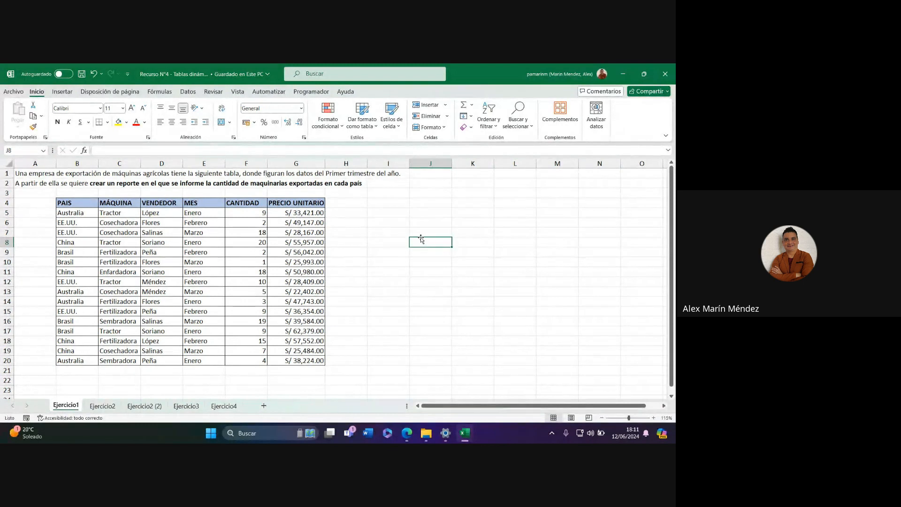
click(431, 222)
click(449, 271)
click(458, 242)
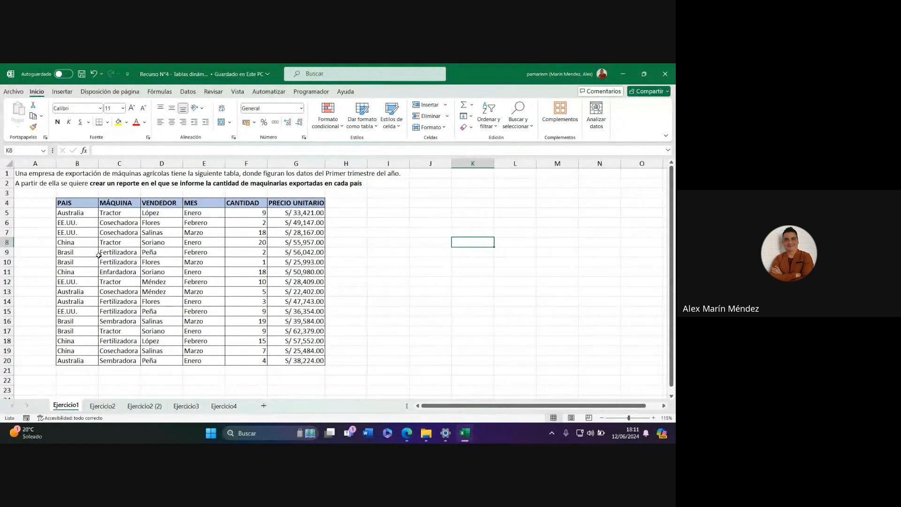
drag(77, 205, 305, 360)
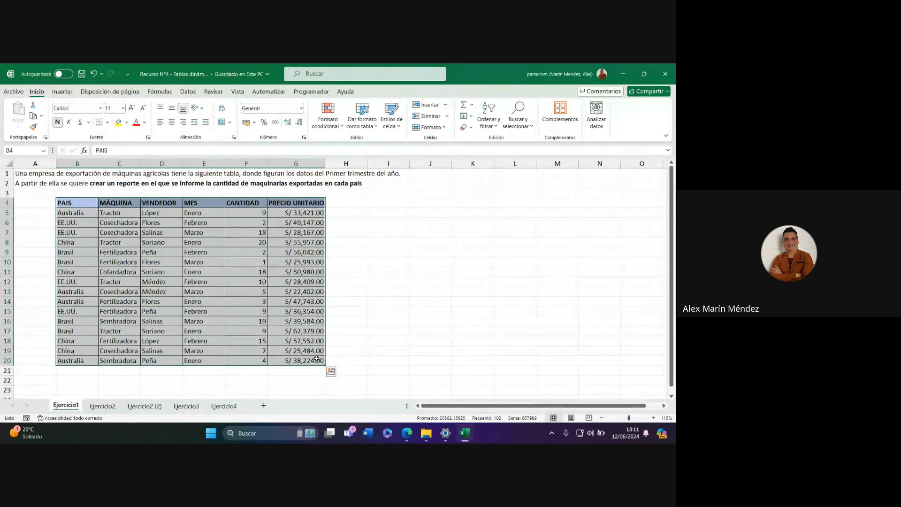
click(473, 284)
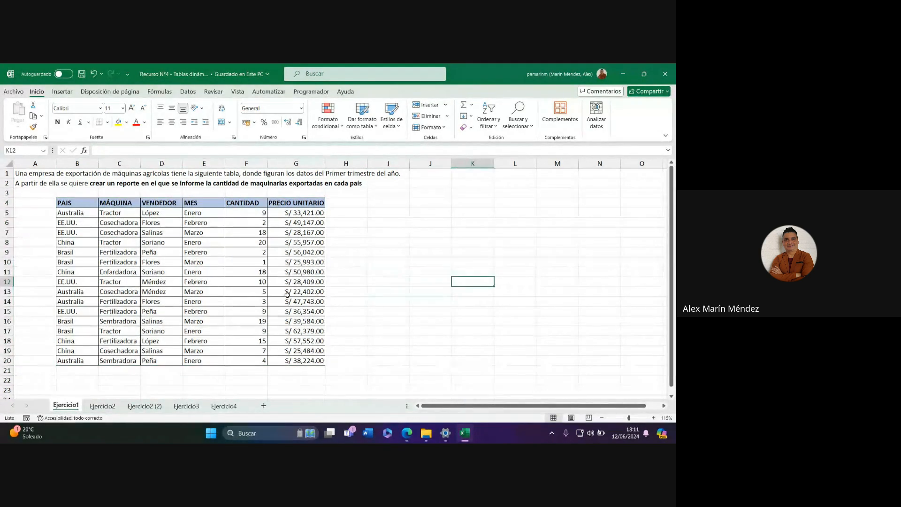
Step: Check whether the plain range offers table tools by selecting cells D11, D9 and E10 inside it and empty cells outside
click(166, 272)
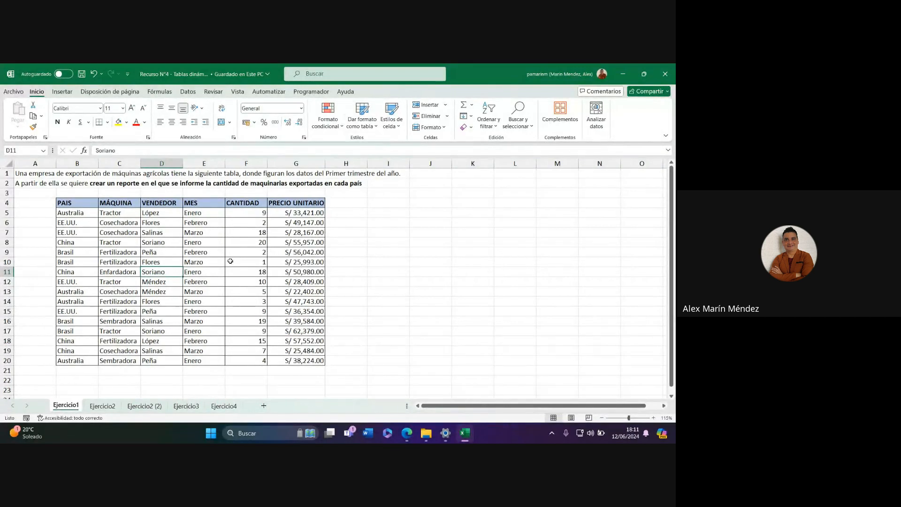
click(470, 239)
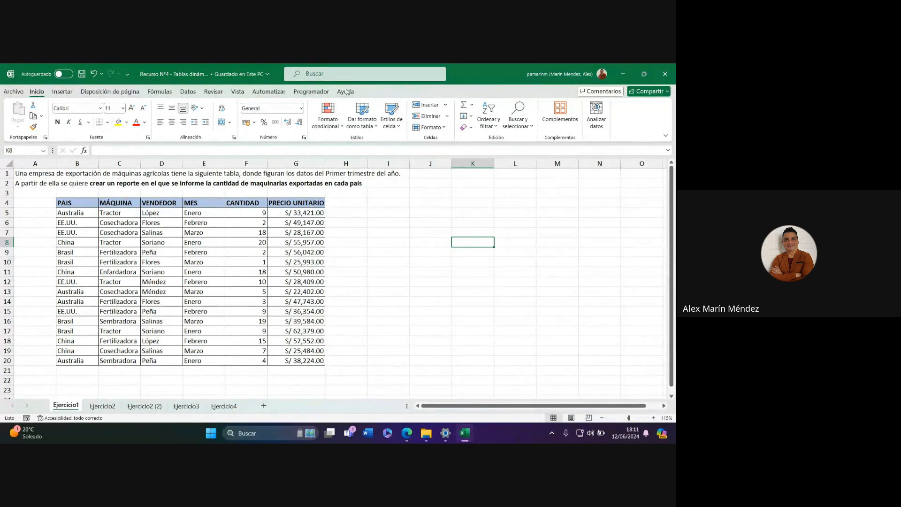
click(148, 256)
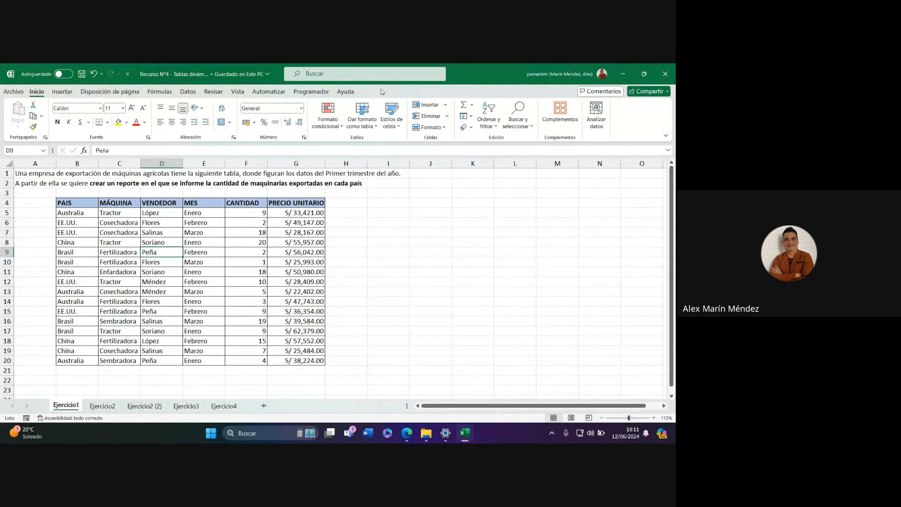
drag(76, 204, 287, 361)
click(420, 282)
click(206, 262)
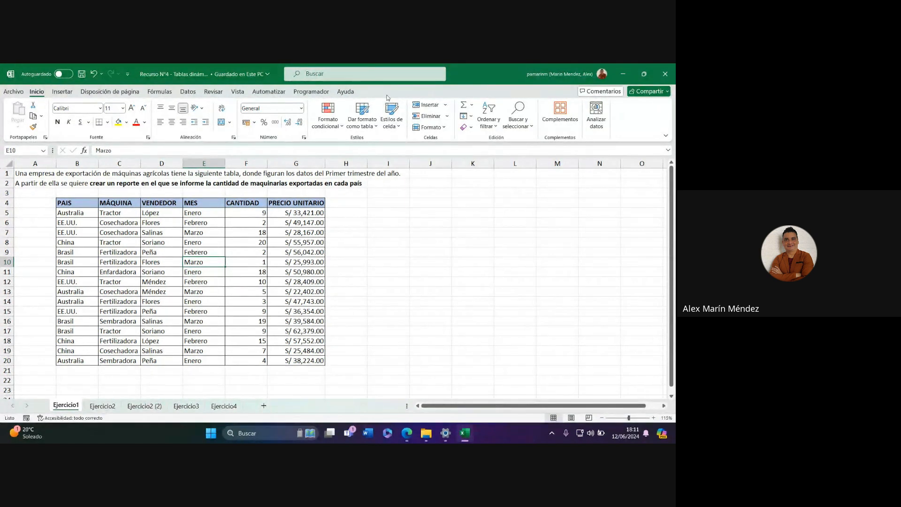
click(424, 292)
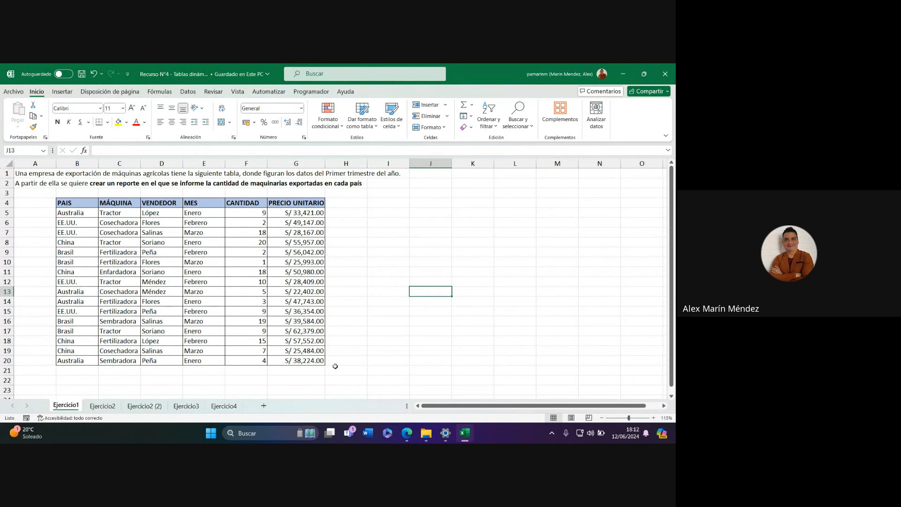
Step: Switch to the Google Meet call and restart the screen presentation
click(428, 438)
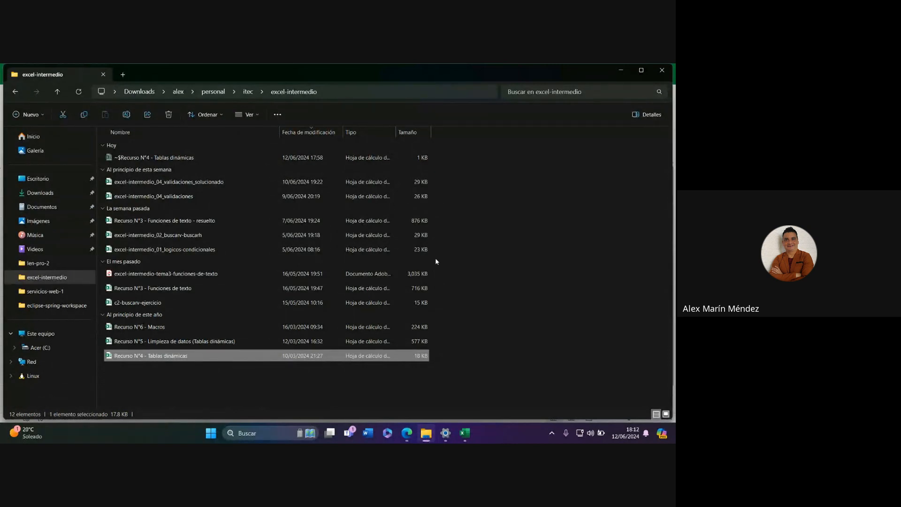
click(412, 404)
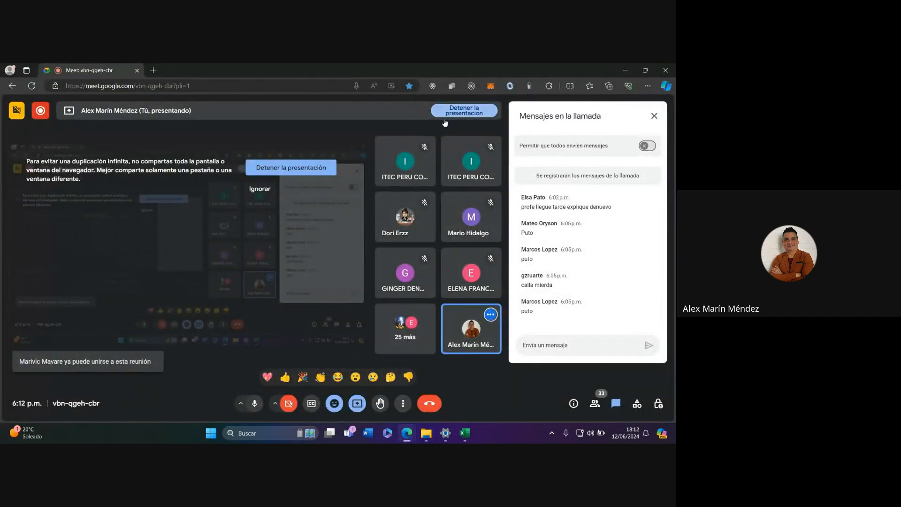
click(310, 167)
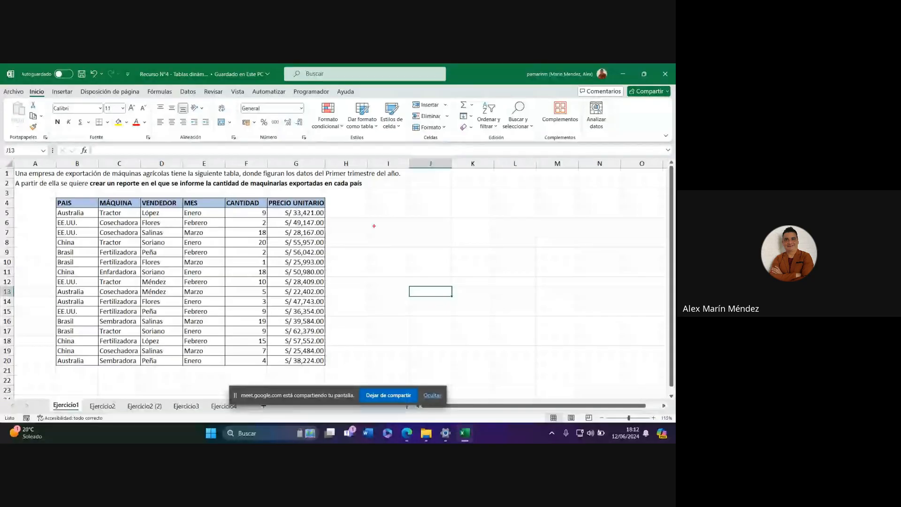
Step: Point a red annotation arrow at the range's lower-right corner at G20, clear it, examine the corner up close and select cell I6
drag(328, 365, 463, 264)
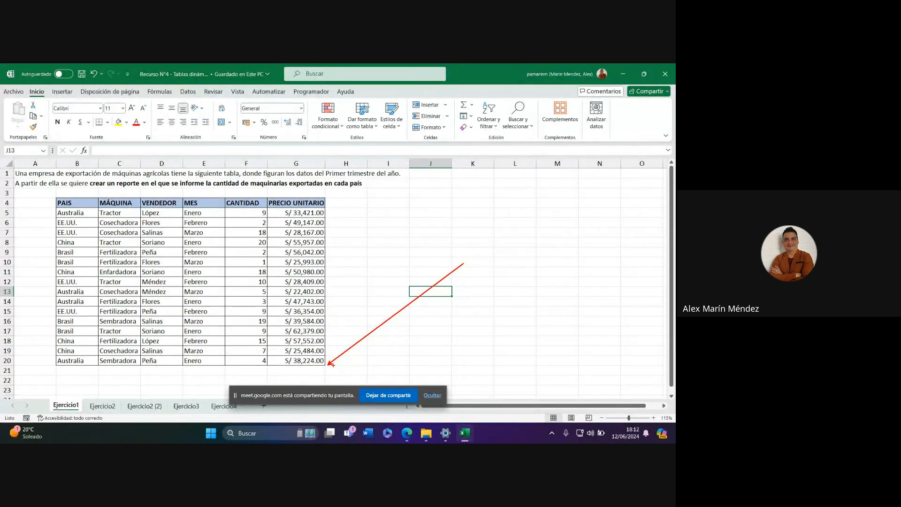
key(Escape)
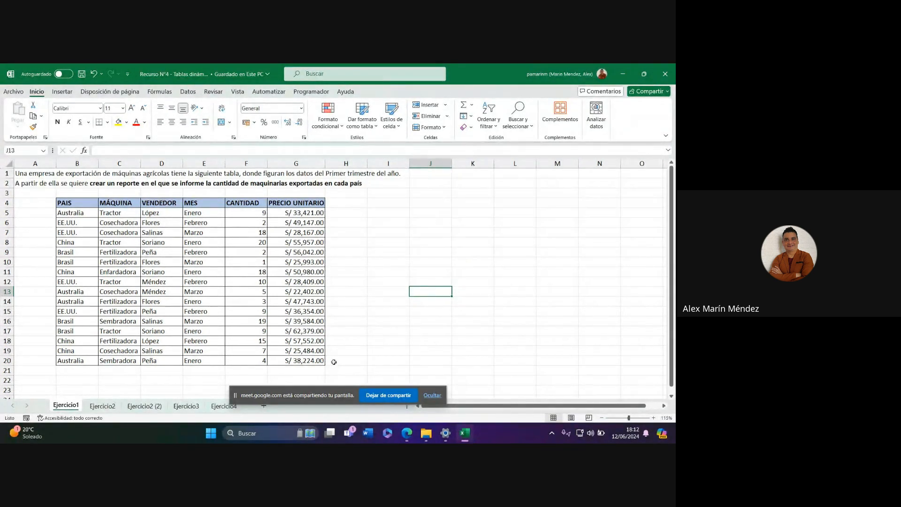
scroll(320, 372, down, 3)
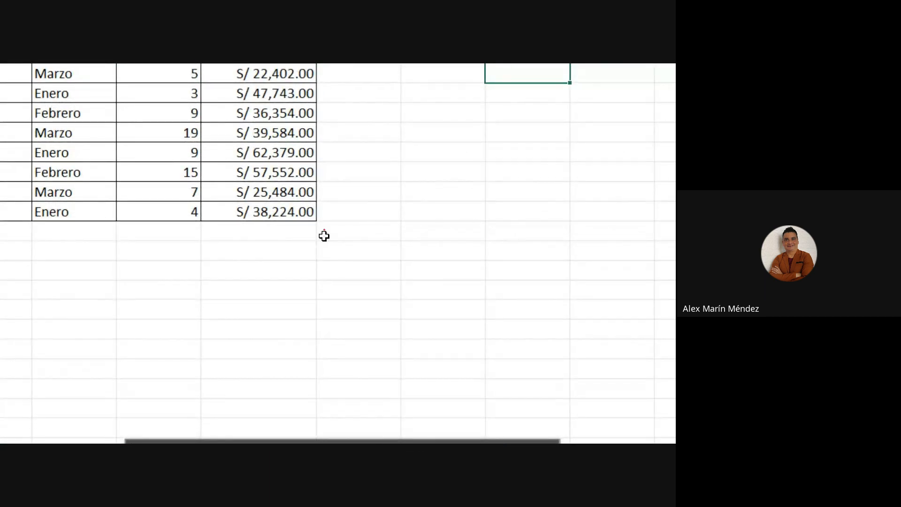
drag(320, 224, 439, 249)
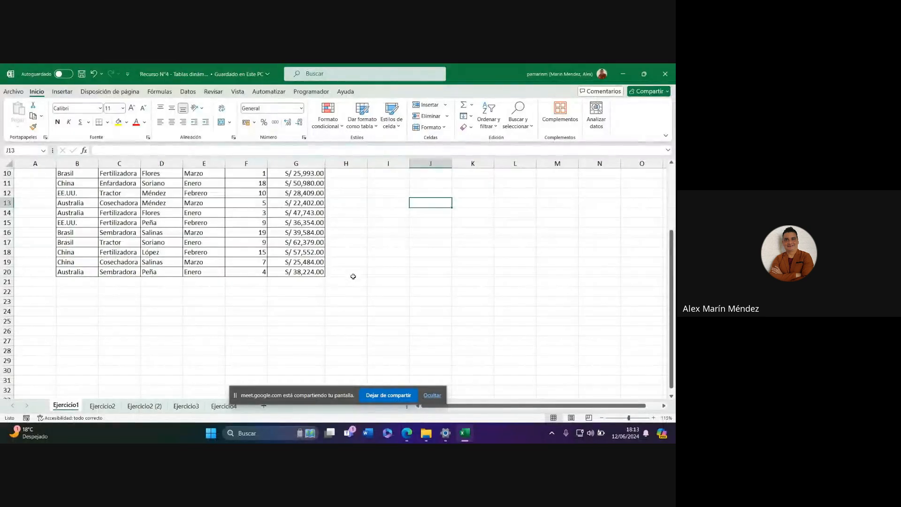
scroll(353, 276, up, 3)
click(387, 224)
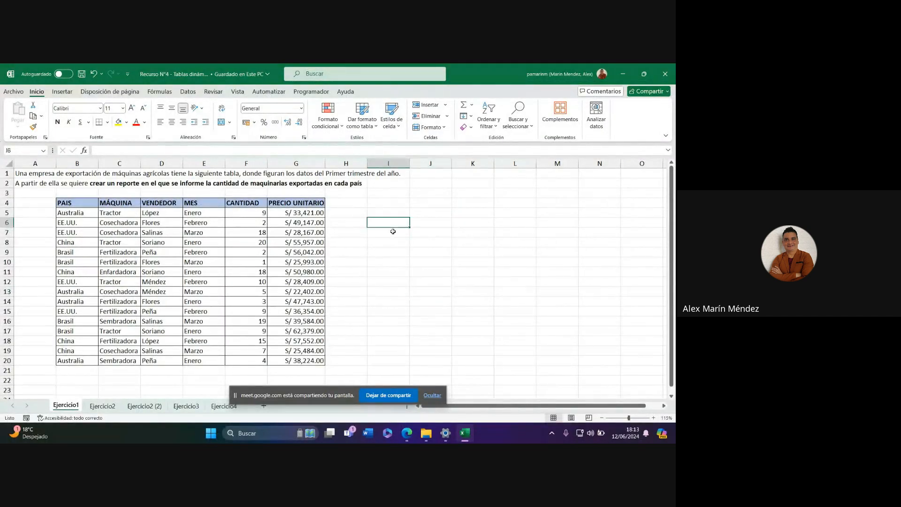
Step: Convert the export range B4:G20 into an Excel table with headers and deselect it at cell J11
click(227, 269)
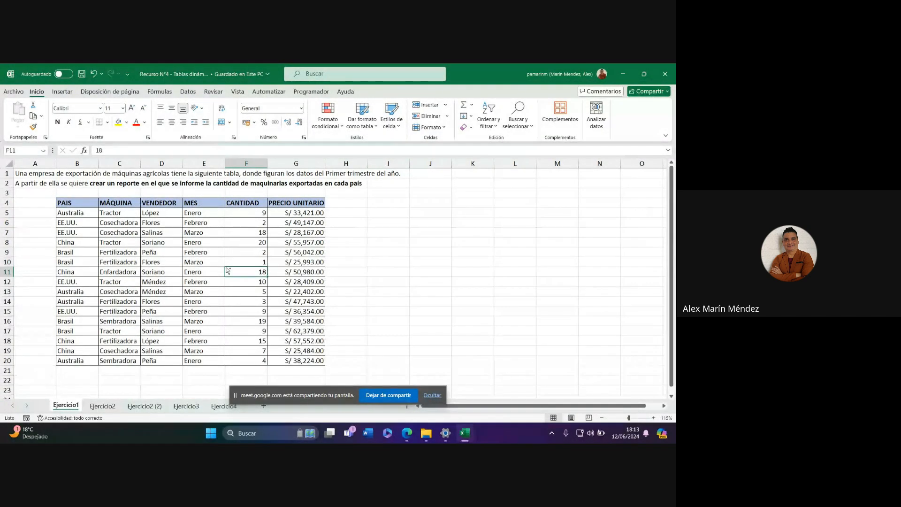
key(ctrl+t)
key(Return)
click(442, 273)
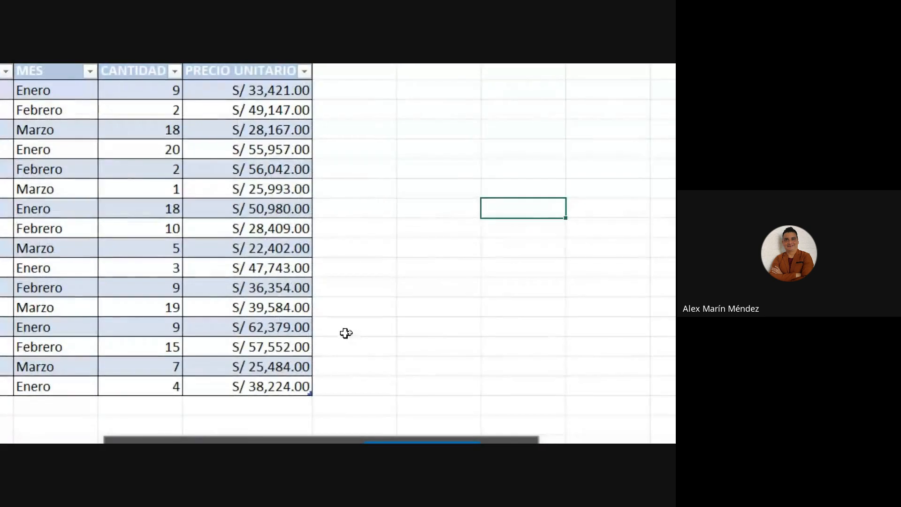
Step: Examine the lower-right corner of the new table at cell G20 up close
scroll(352, 291, down, 2)
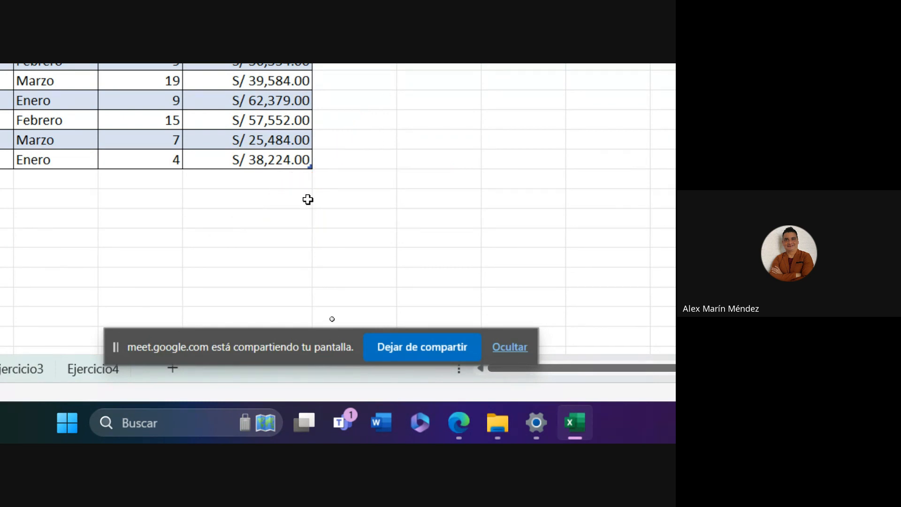
scroll(308, 215, up, 3)
scroll(519, 214, down, 2)
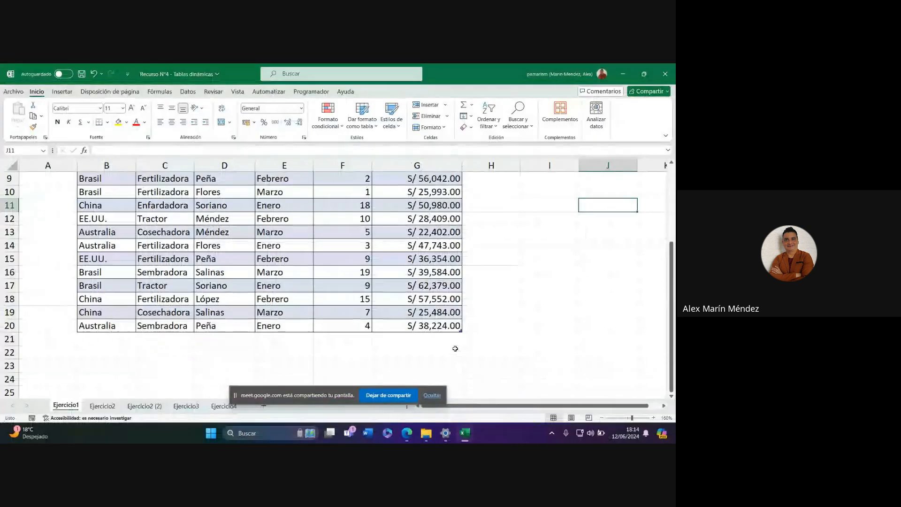
scroll(346, 273, up, 3)
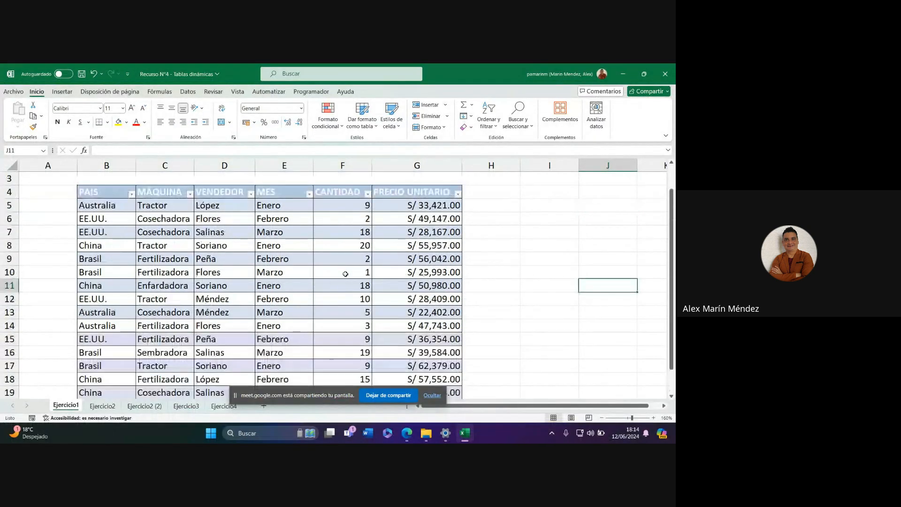
click(497, 253)
click(541, 235)
click(557, 272)
click(547, 303)
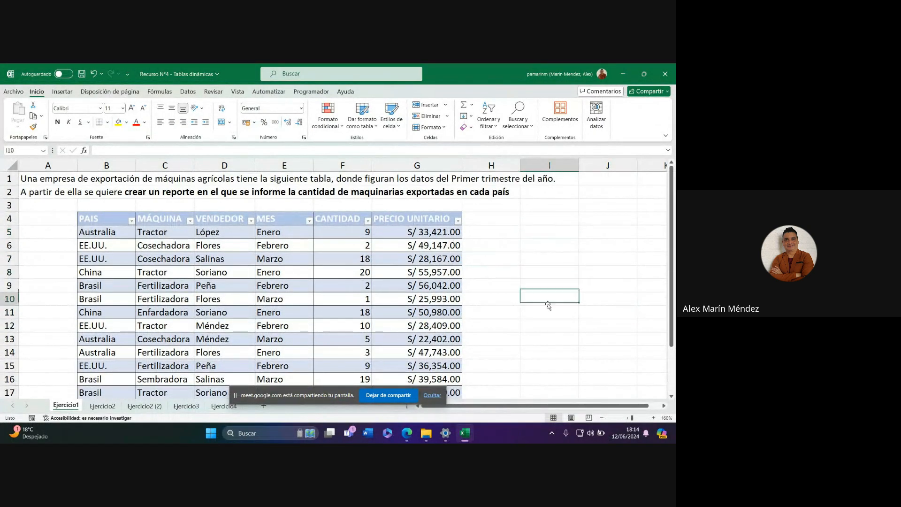
click(588, 259)
click(590, 218)
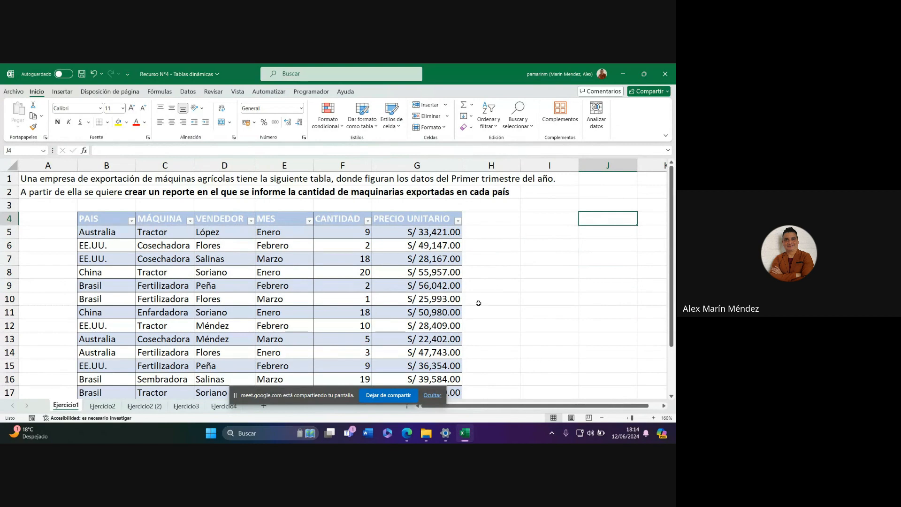
Step: Select table cell D9, mark the contextual Diseño de tabla tab with red annotation arrows and a rectangle, and clear the annotations
click(227, 289)
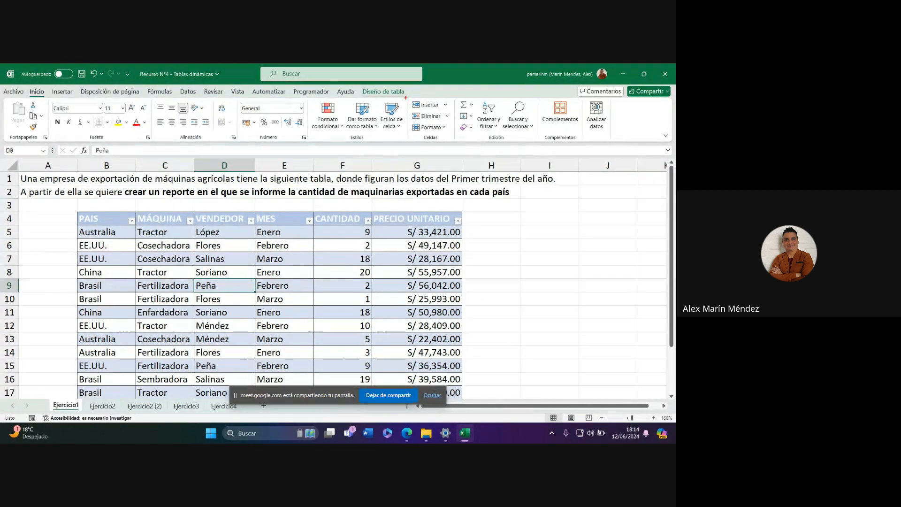
drag(405, 96, 585, 300)
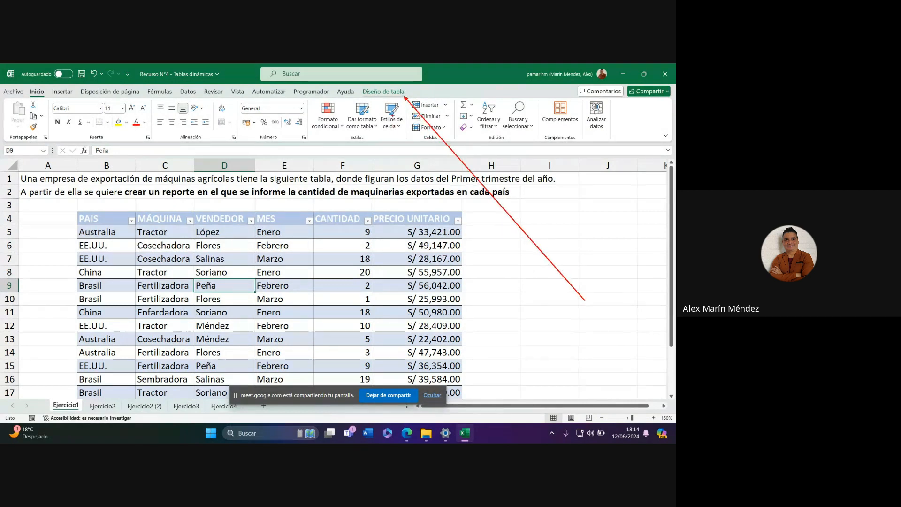
drag(393, 96, 393, 351)
drag(371, 101, 249, 342)
drag(370, 100, 95, 263)
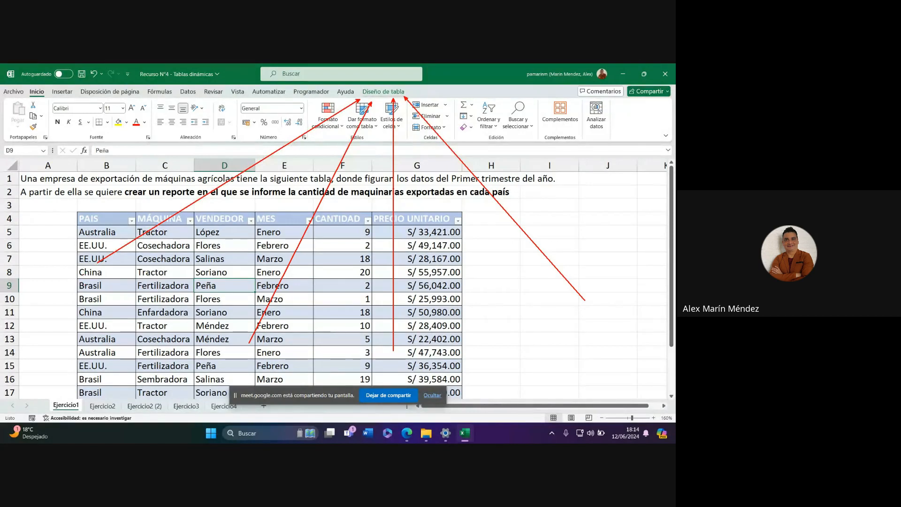
mouse_move(358, 85)
mouse_down()
mouse_move(360, 104)
mouse_move(413, 106)
mouse_up()
key(Escape)
Step: Select blank cells outside the table, ending at H8, and point out where the contextual table design tab belongs
click(549, 259)
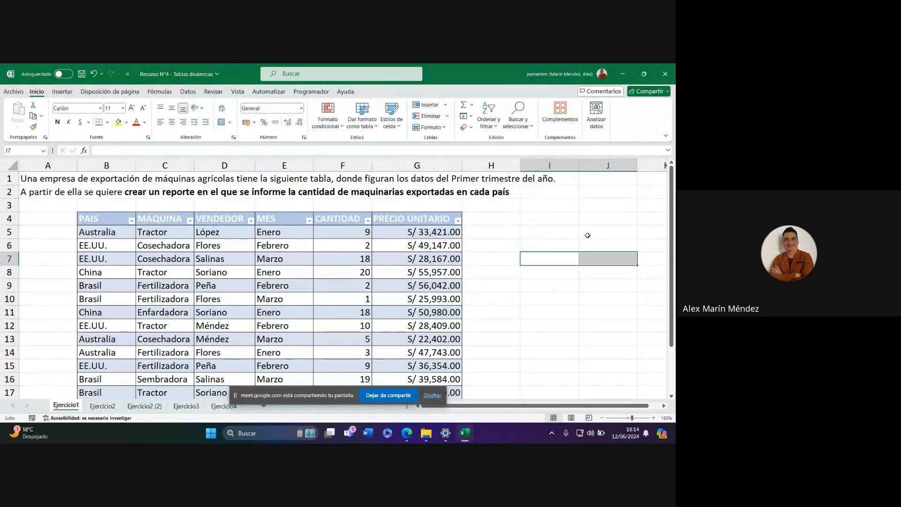
click(585, 234)
click(504, 275)
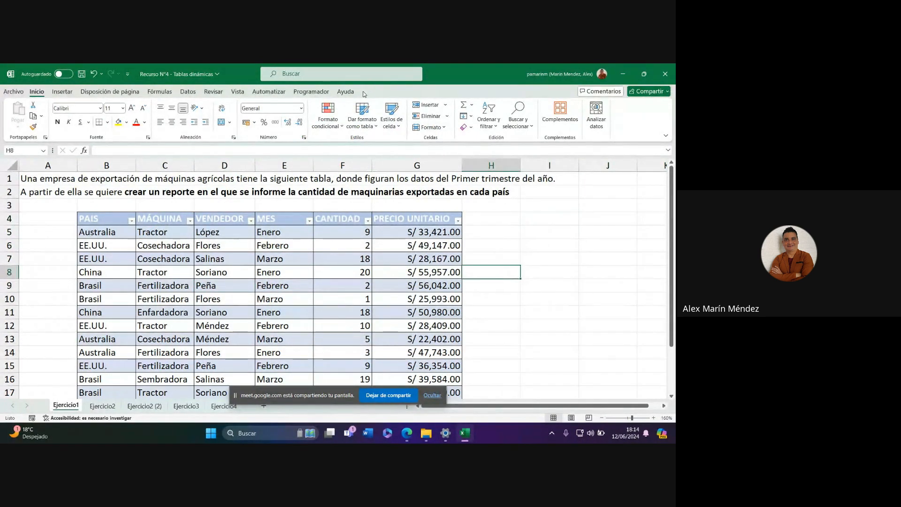
drag(366, 98, 446, 150)
mouse_move(462, 95)
mouse_down()
mouse_move(383, 95)
mouse_move(397, 69)
mouse_up()
Step: Select table cell E7, mark the Diseño de tabla tab with a red arrow and rectangle, and return from the Open page to the sheet
click(286, 258)
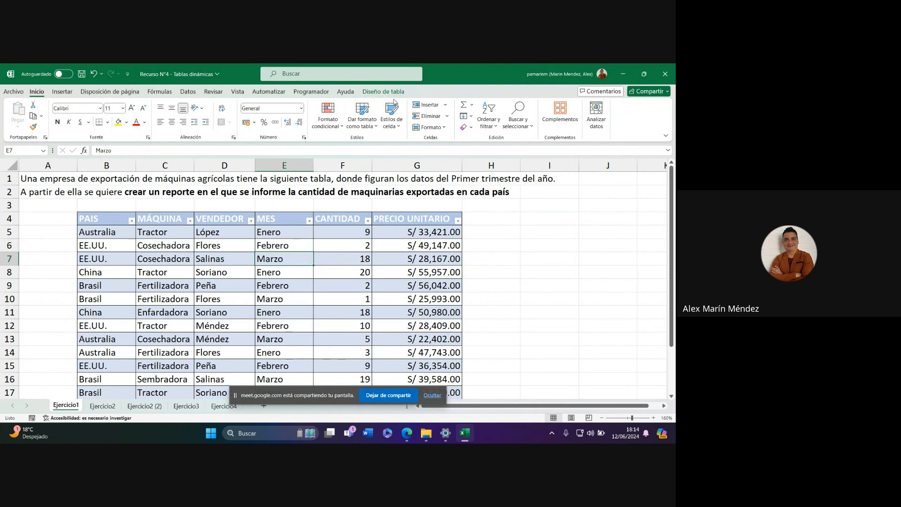
drag(394, 99, 523, 236)
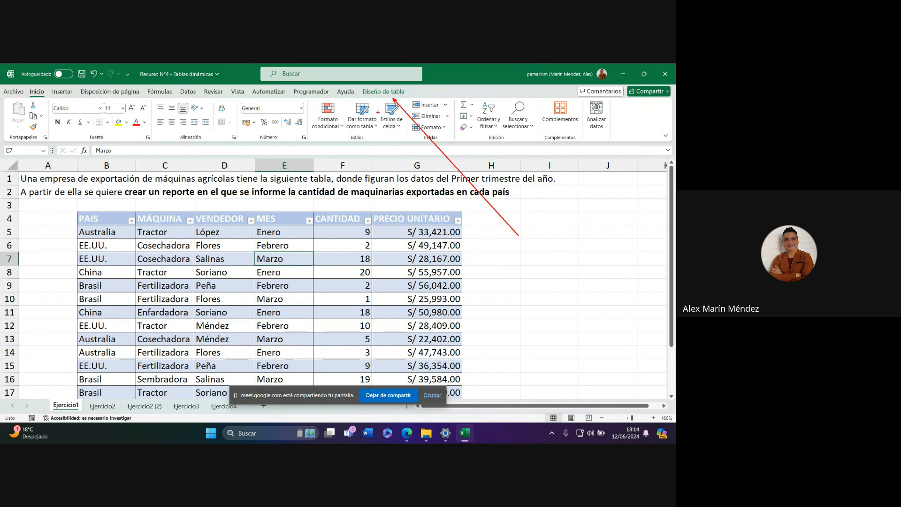
drag(361, 84, 426, 109)
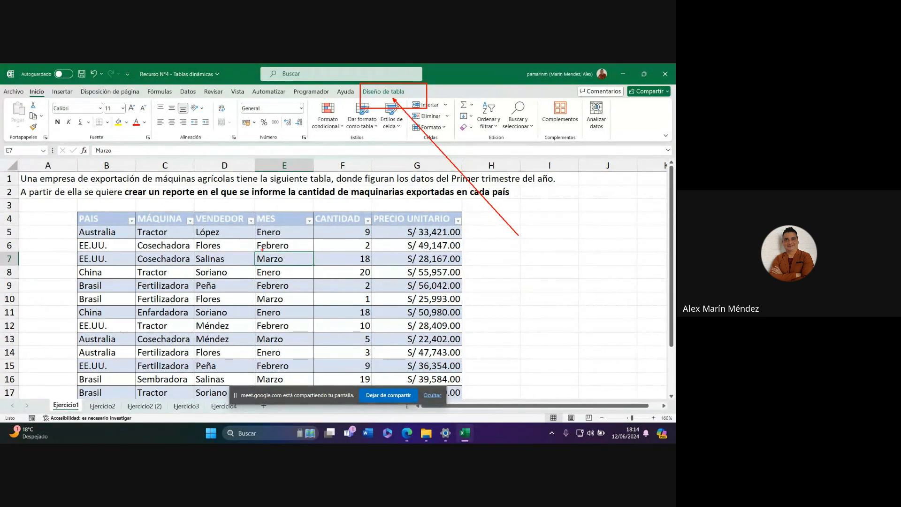
key(ctrl+o)
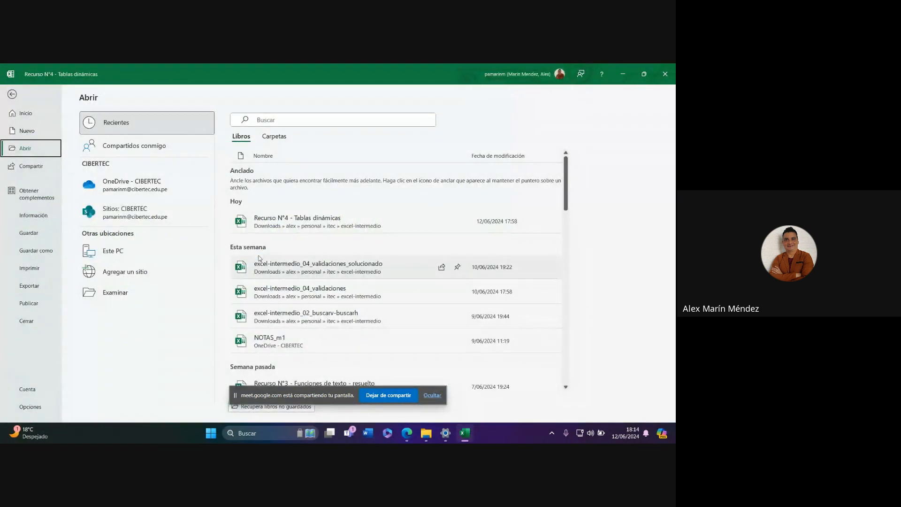
click(9, 103)
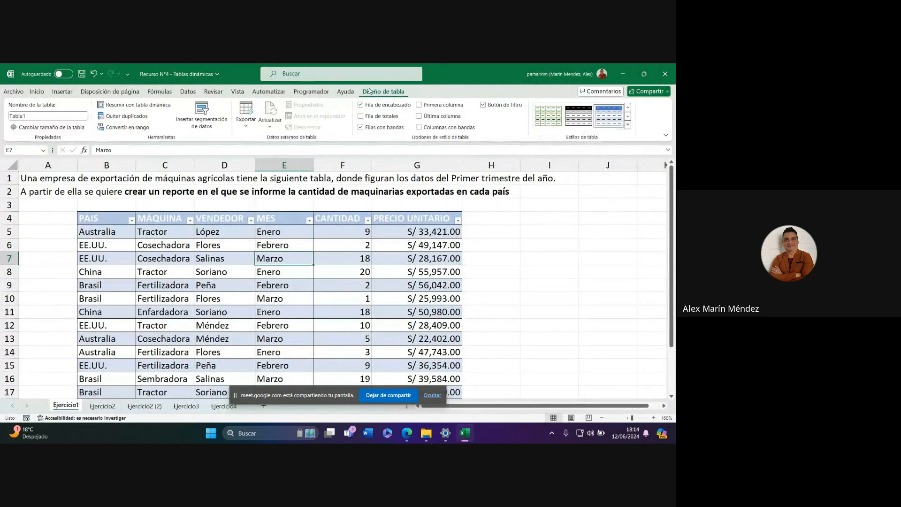
Step: Convert the export table back into a normal range and select cell H8
click(137, 129)
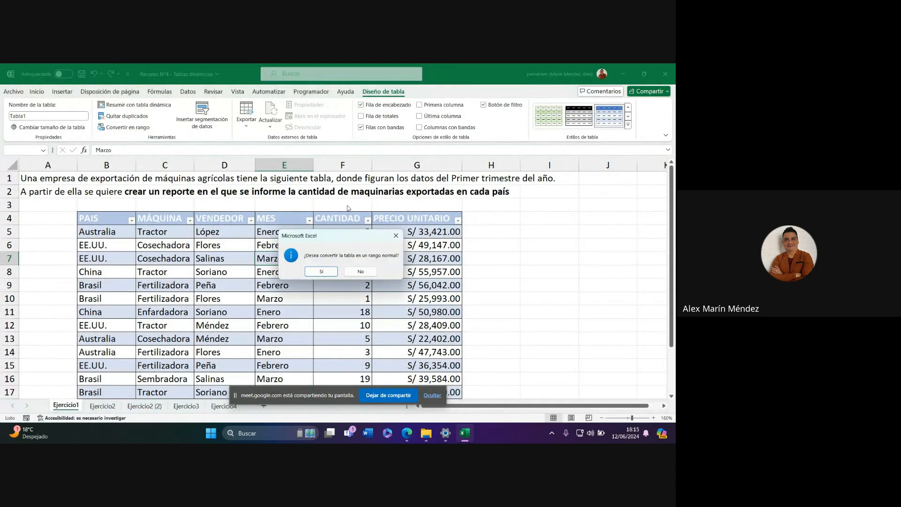
click(322, 272)
click(516, 271)
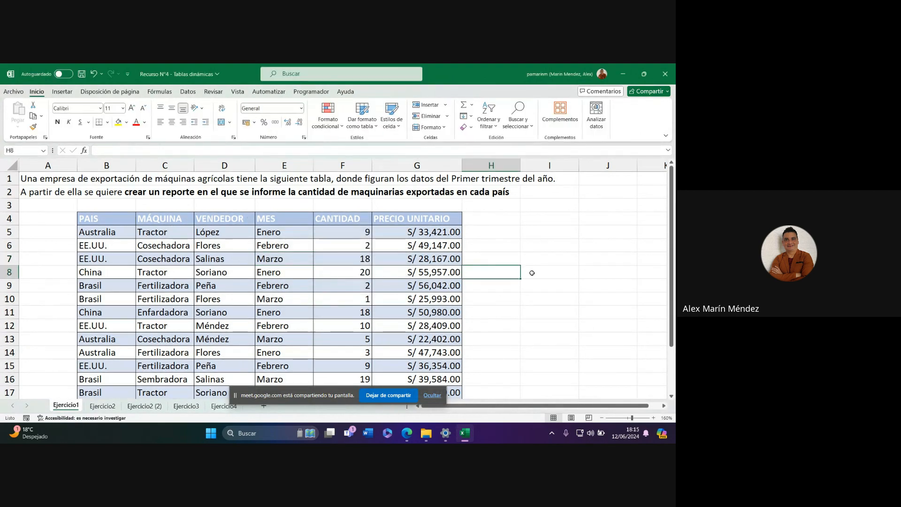
Step: Highlight the converted range B4:G15, select cell E10 inside it, and examine the range down to its last row
scroll(582, 293, down, 1)
scroll(582, 293, up, 2)
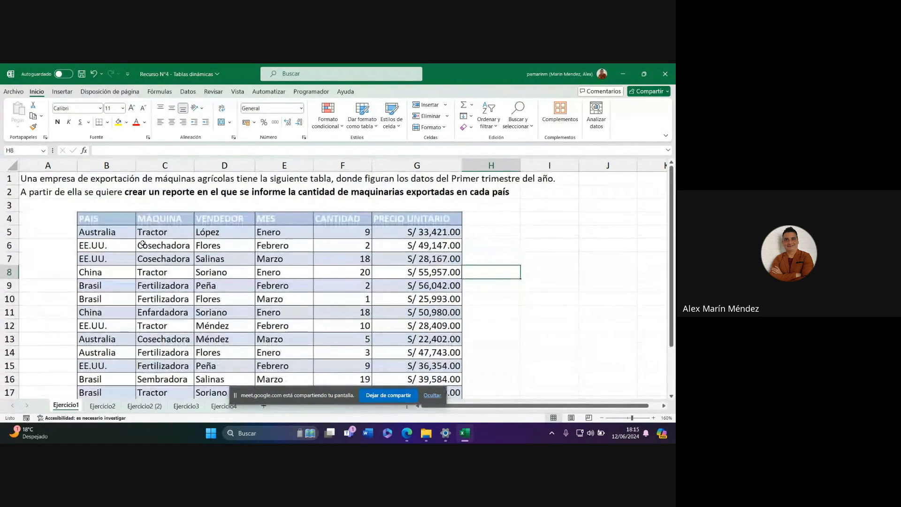
drag(92, 218, 394, 367)
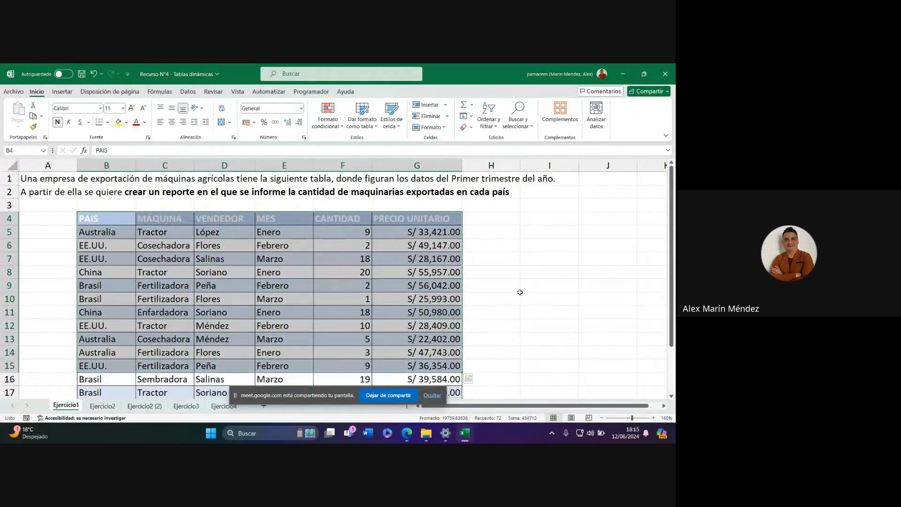
click(513, 274)
click(282, 299)
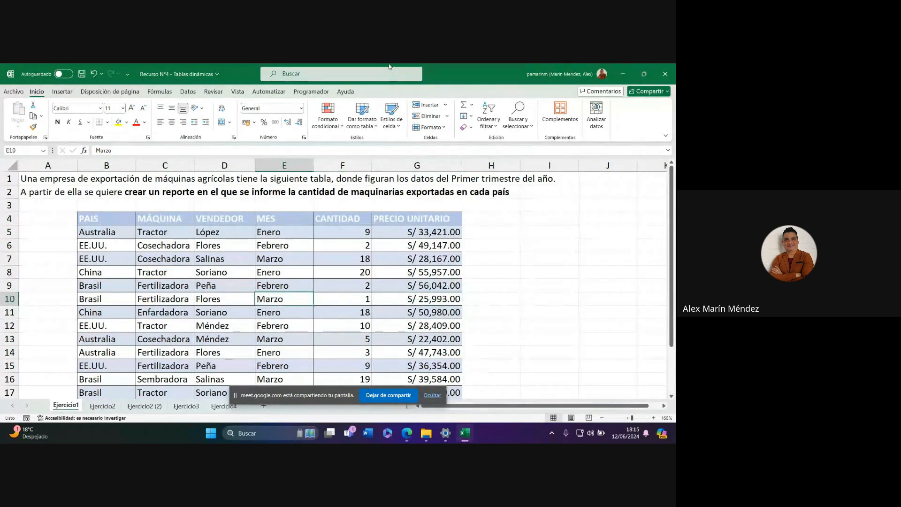
scroll(521, 307, down, 4)
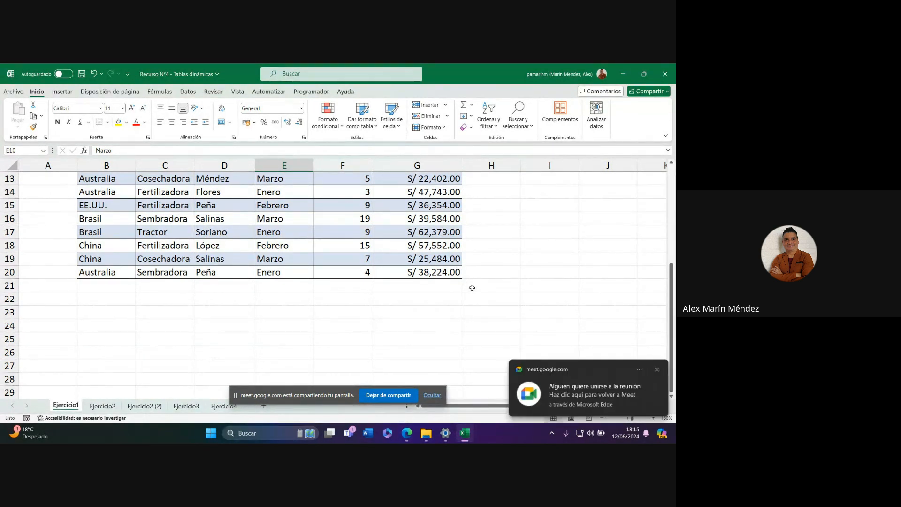
scroll(472, 288, up, 4)
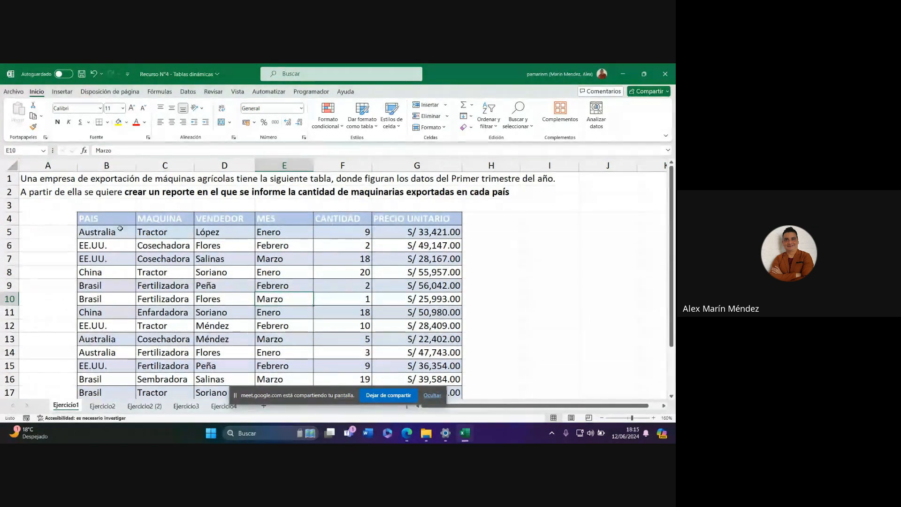
Step: Highlight the upper part of the range from B4 across to column G several times, deselecting it between passes
drag(104, 217, 436, 354)
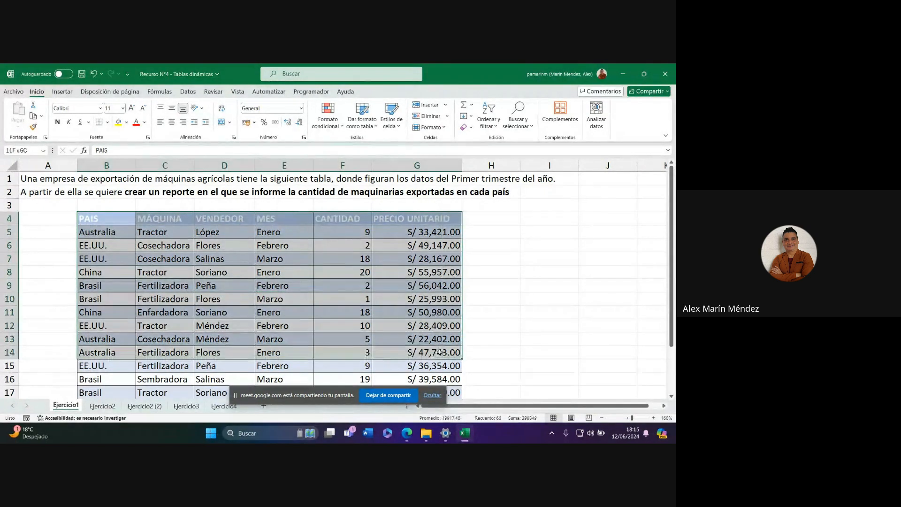
click(501, 301)
drag(104, 219, 439, 353)
click(507, 289)
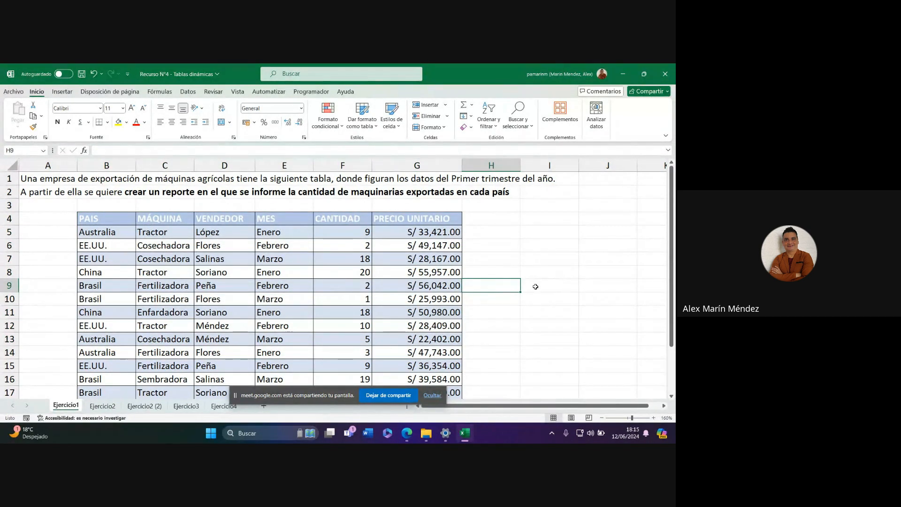
drag(127, 224, 451, 325)
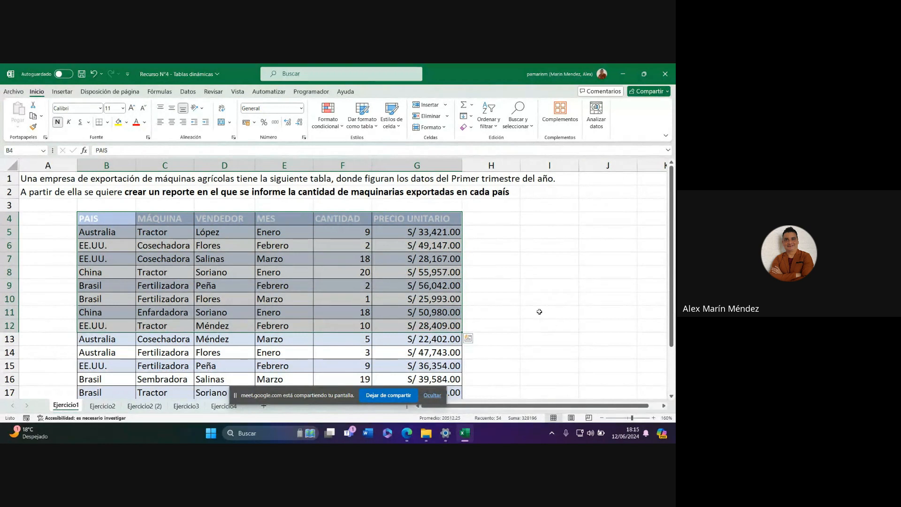
click(540, 312)
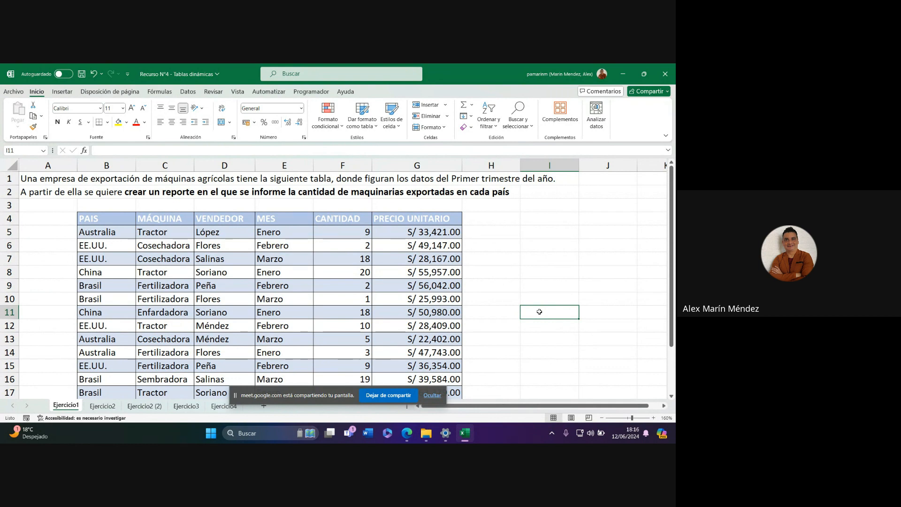
drag(120, 221, 414, 364)
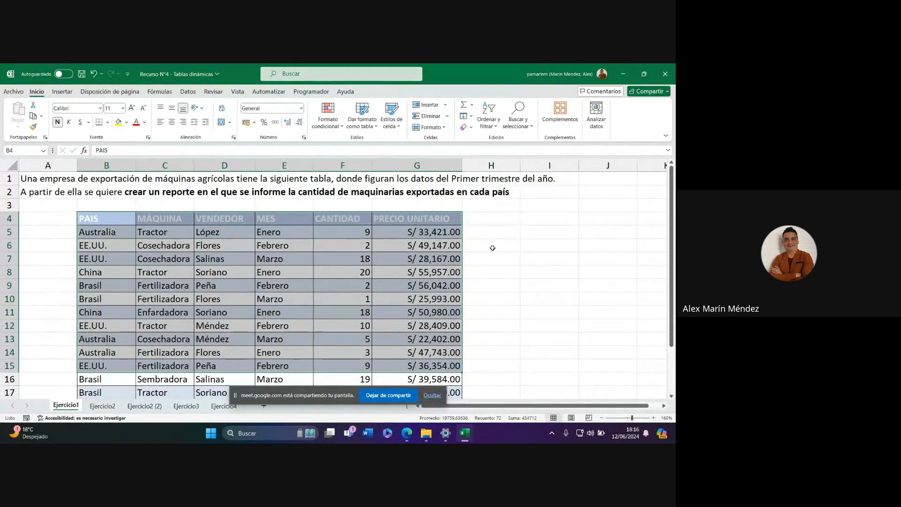
Step: Highlight the complete export range B4:G20 and deselect it at cell I10
click(269, 294)
scroll(261, 287, down, 3)
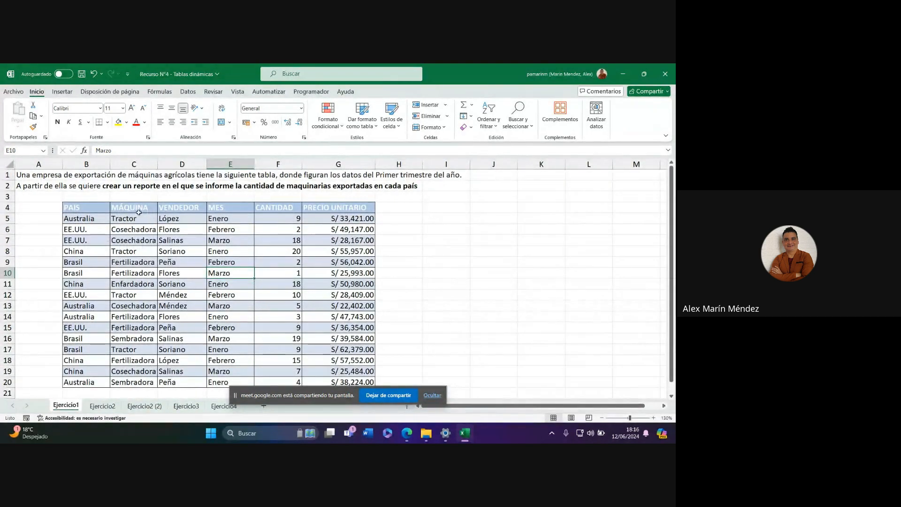
scroll(197, 236, down, 1)
scroll(178, 259, up, 1)
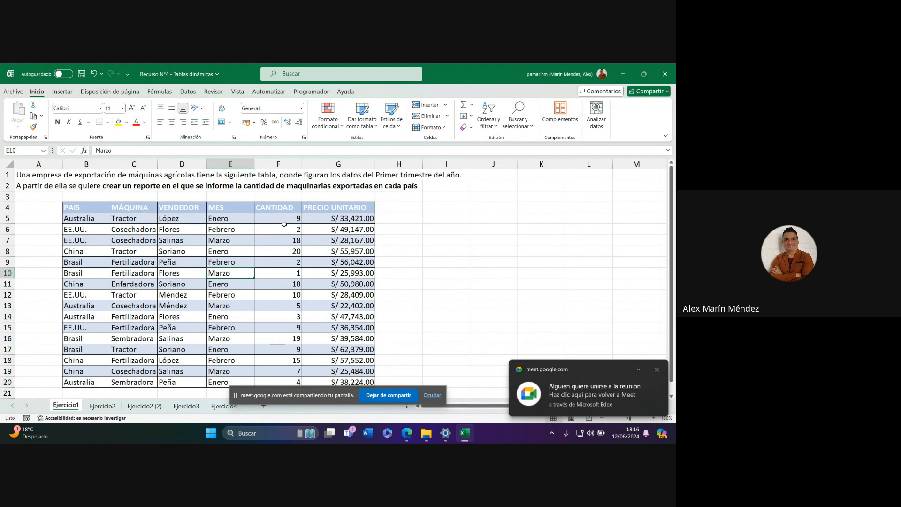
drag(81, 207, 323, 380)
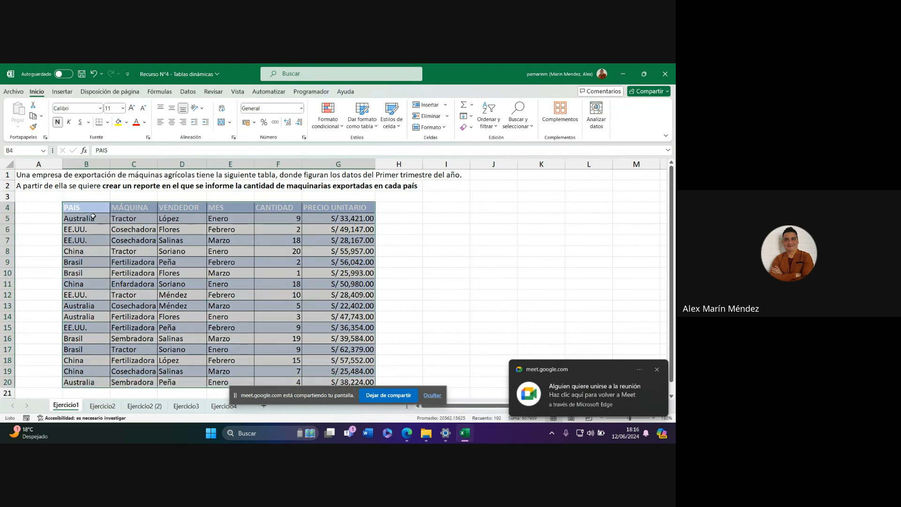
click(436, 276)
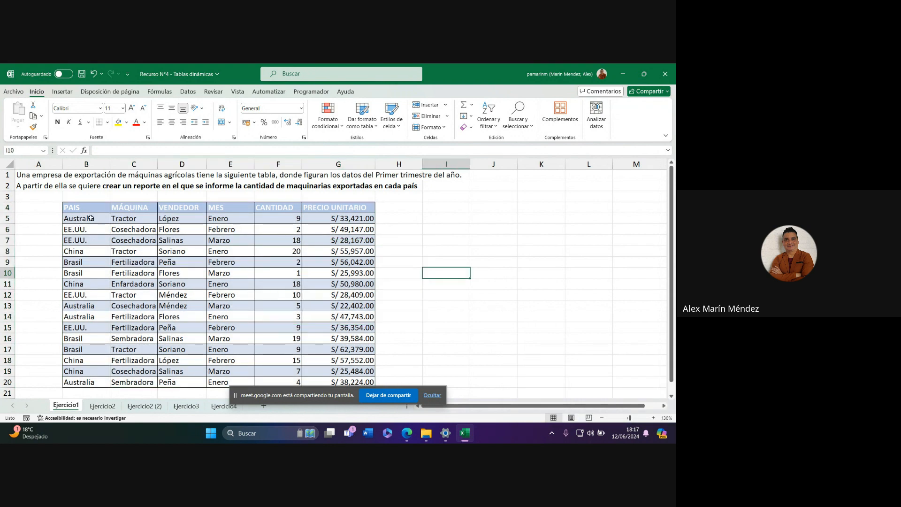
Step: Highlight the sample record cells B9:F10 and the quantity cells F16:F17 within the range
drag(69, 264, 292, 274)
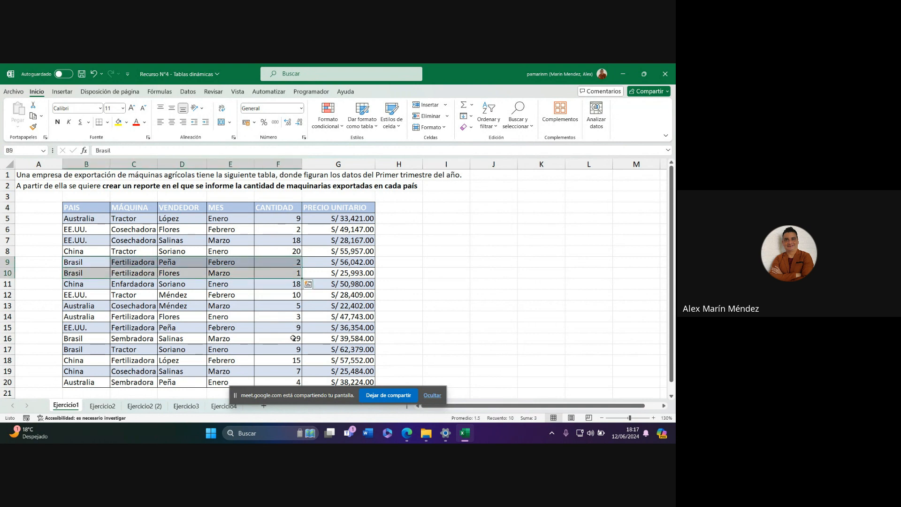
click(294, 338)
drag(294, 338, 300, 351)
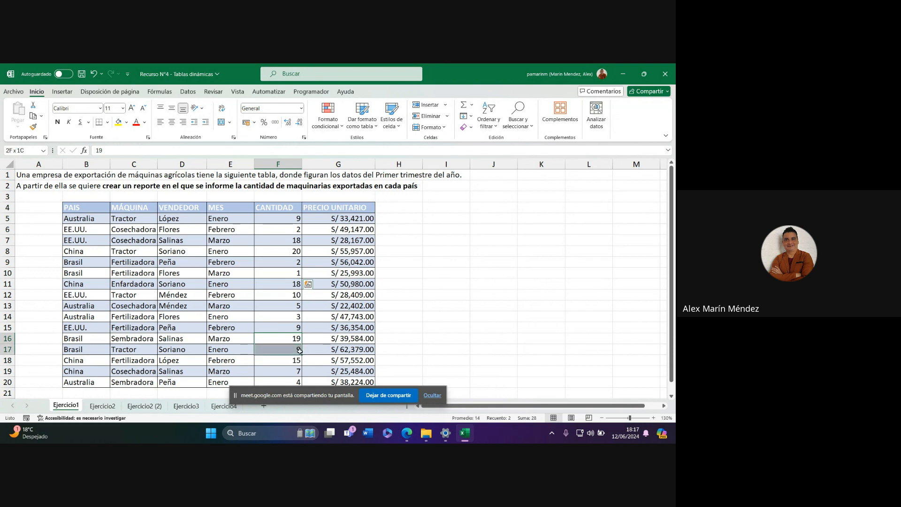
drag(300, 350, 300, 351)
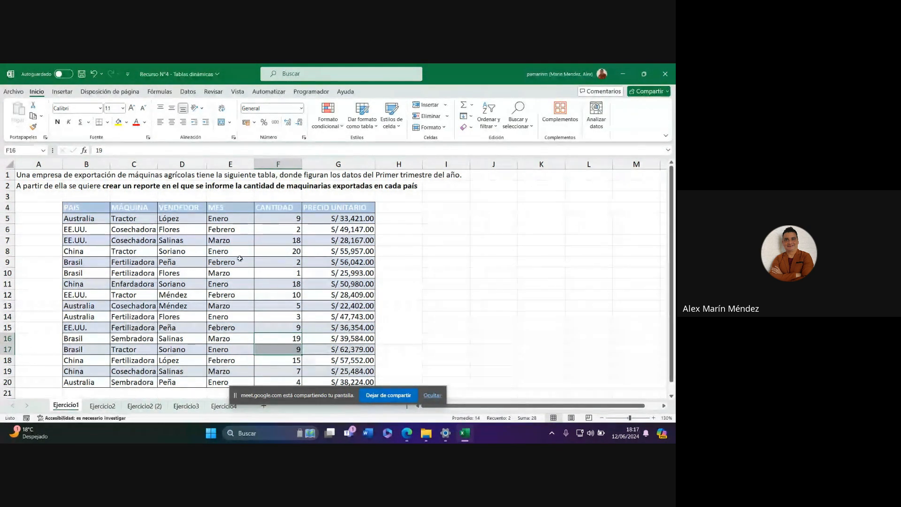
Step: Highlight the header row B4:G4, the CANTIDAD header and the exercise statement in rows 1 and 2, and select cell I6
drag(71, 207, 334, 212)
click(295, 210)
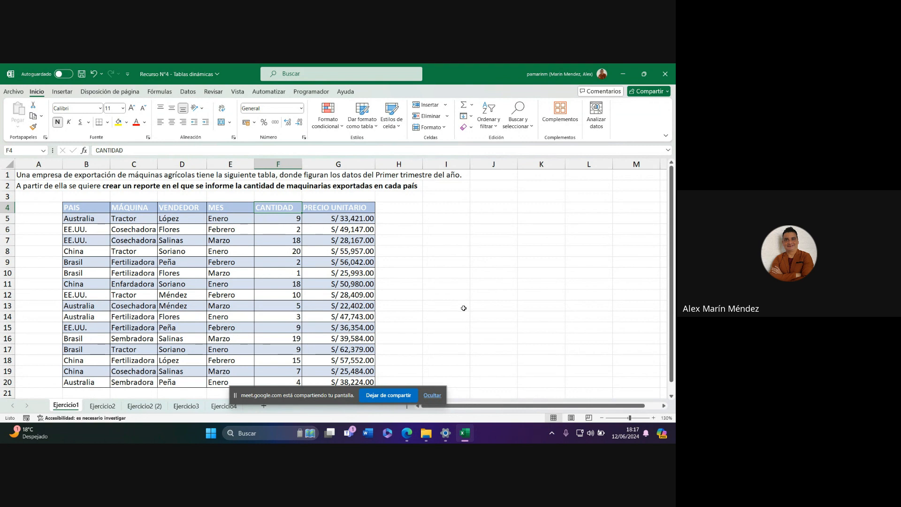
drag(7, 176, 7, 189)
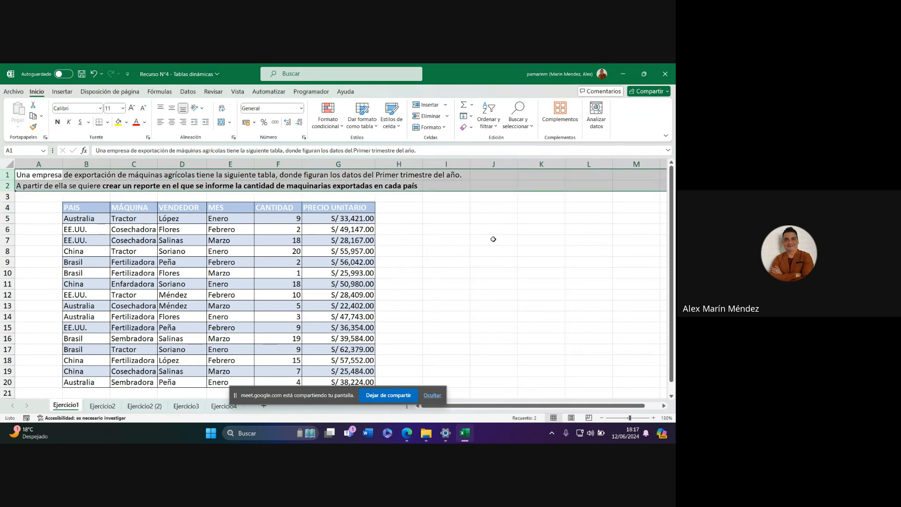
click(441, 231)
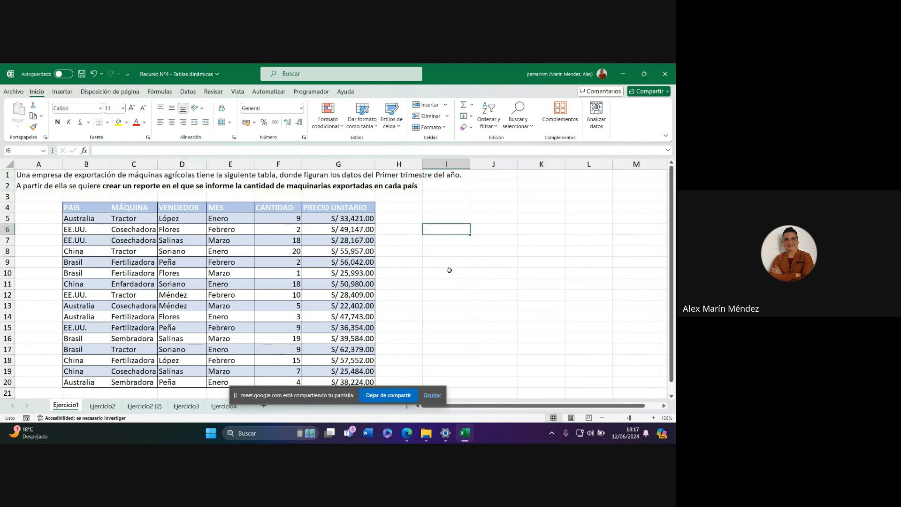
Step: Highlight the full export range B4:G20, the record cells B9:F9 and the quantity cells F16 and F17 one by one
drag(87, 212, 357, 371)
click(425, 303)
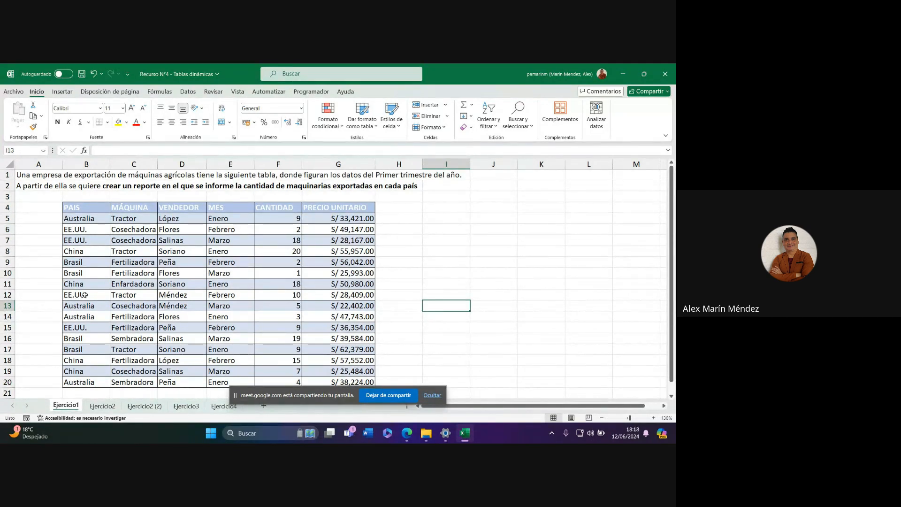
drag(82, 261, 282, 260)
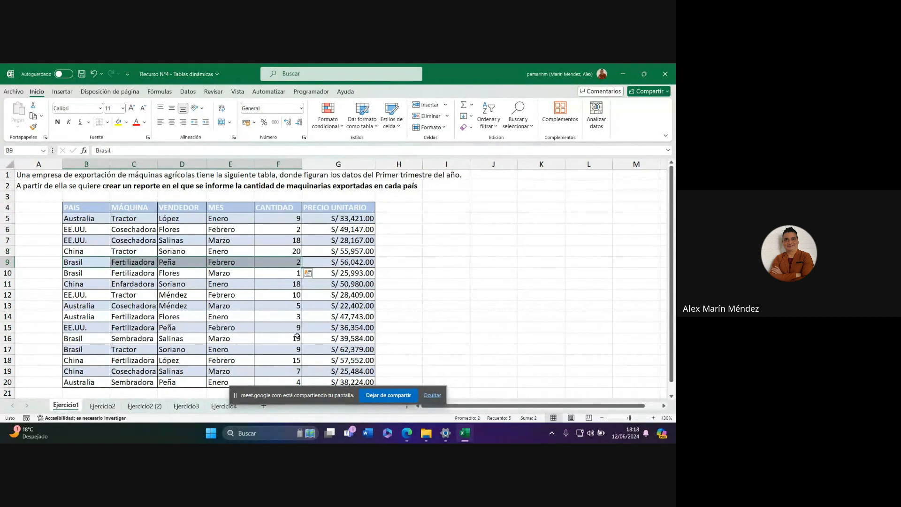
click(296, 338)
click(297, 349)
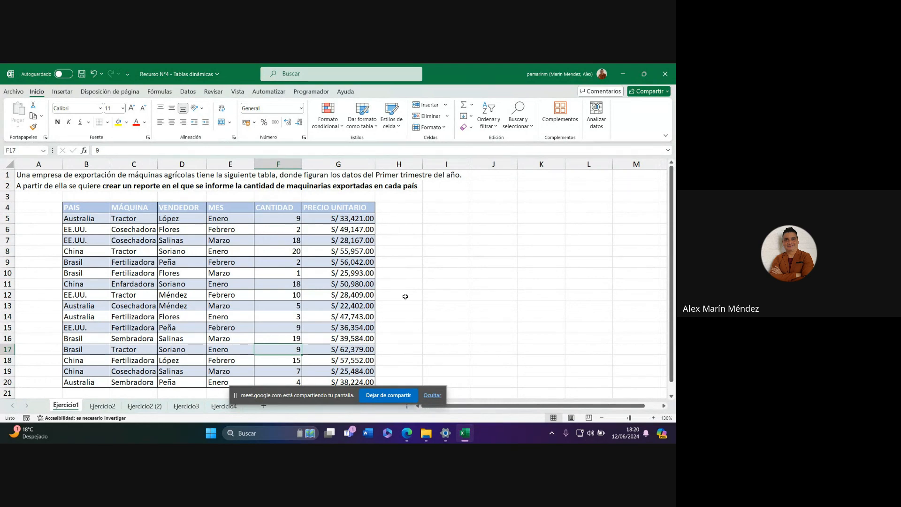
Step: Switch to the Meet call to check its chat messages, return to the Excel workbook, zoom out slightly and dismiss the screen-sharing notification
click(407, 433)
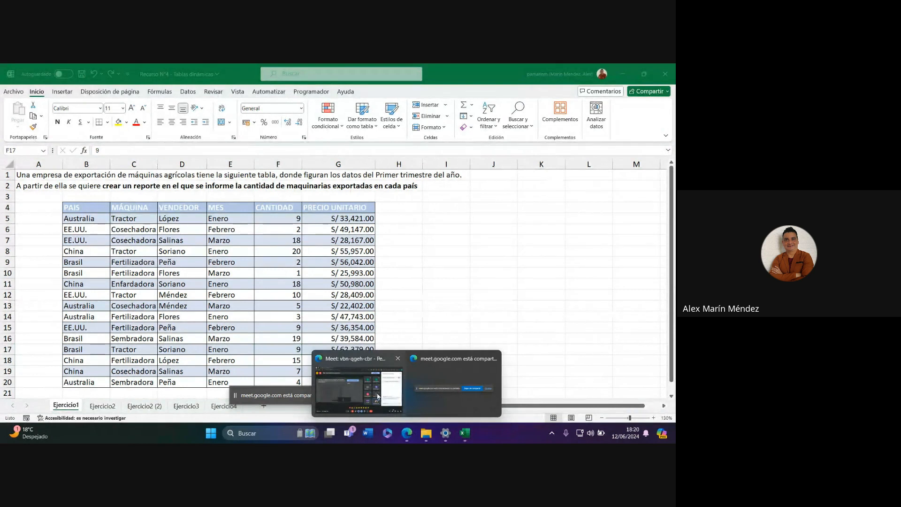
click(378, 395)
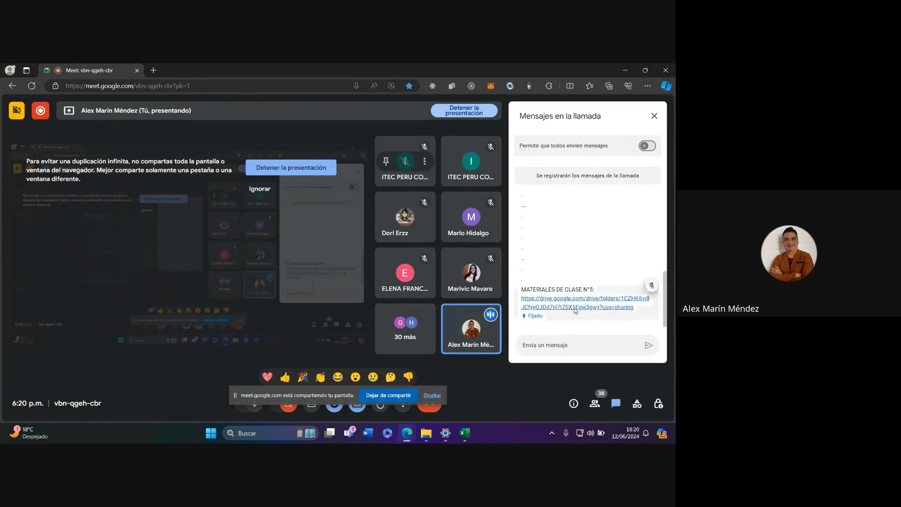
scroll(578, 267, up, 5)
scroll(584, 266, down, 5)
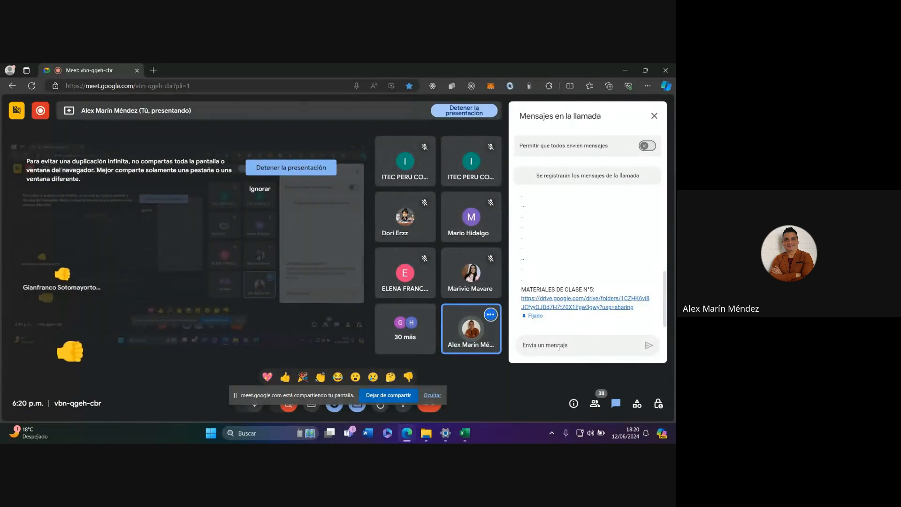
click(453, 411)
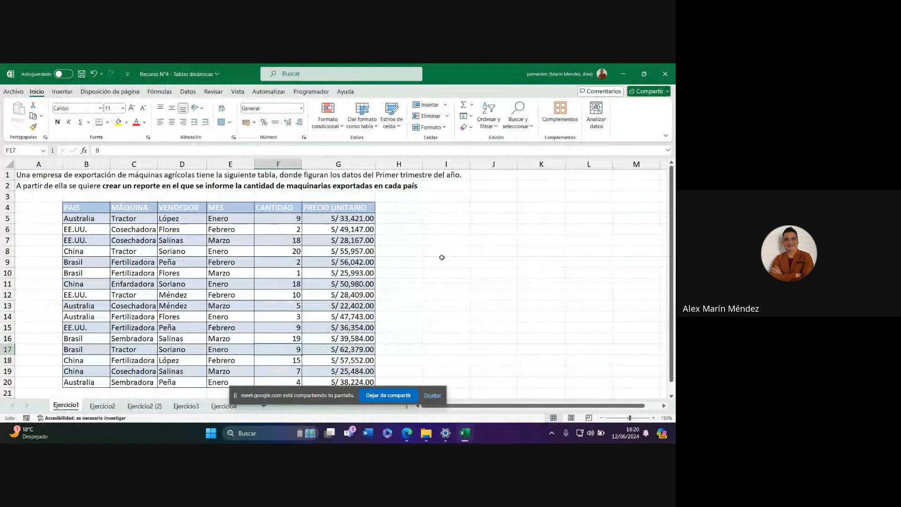
scroll(432, 272, down, 1)
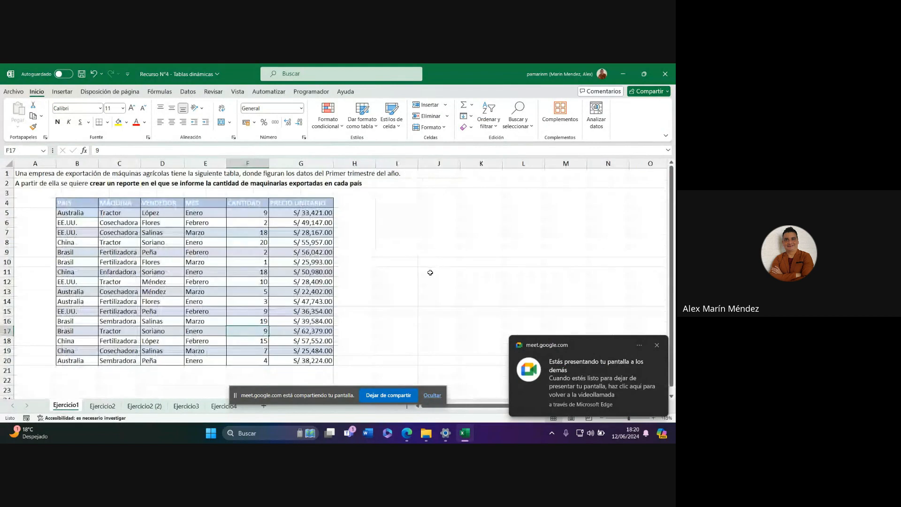
click(657, 345)
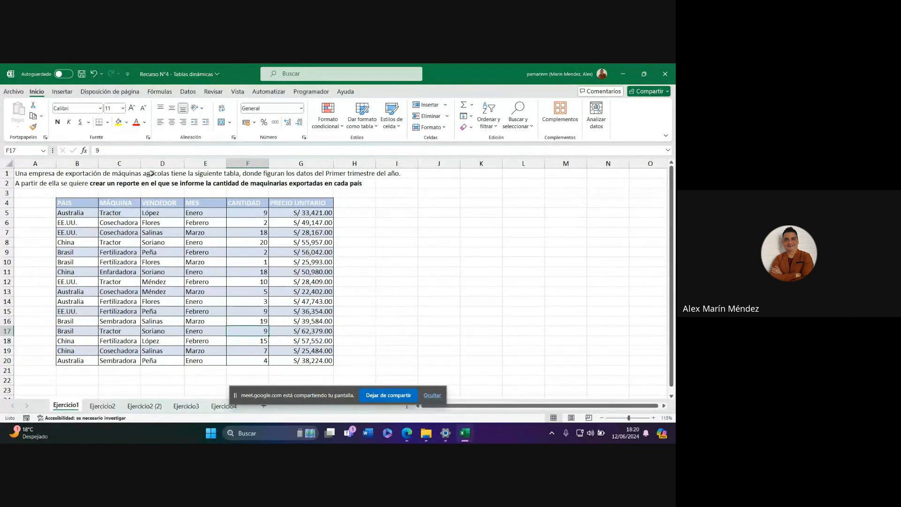
Step: Highlight the export range B4:G20 twice, deselecting it at D11 and at H19
drag(91, 198, 319, 360)
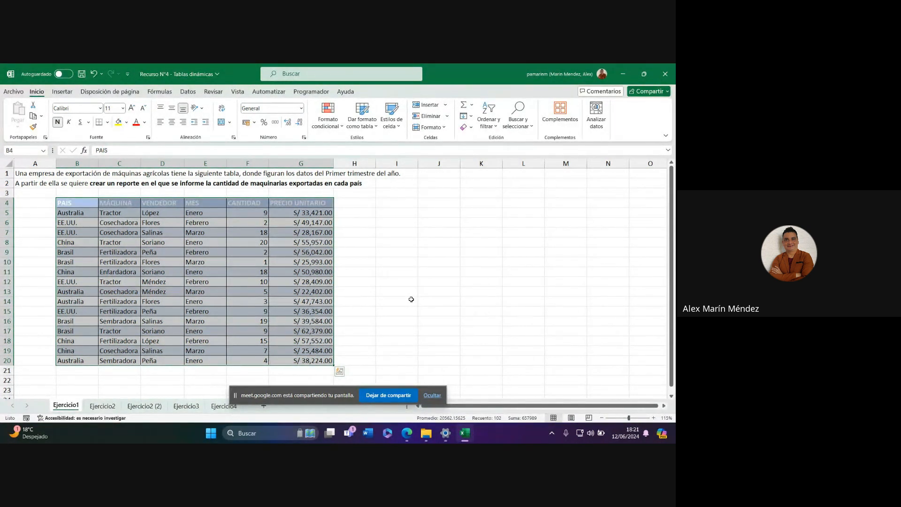
click(140, 271)
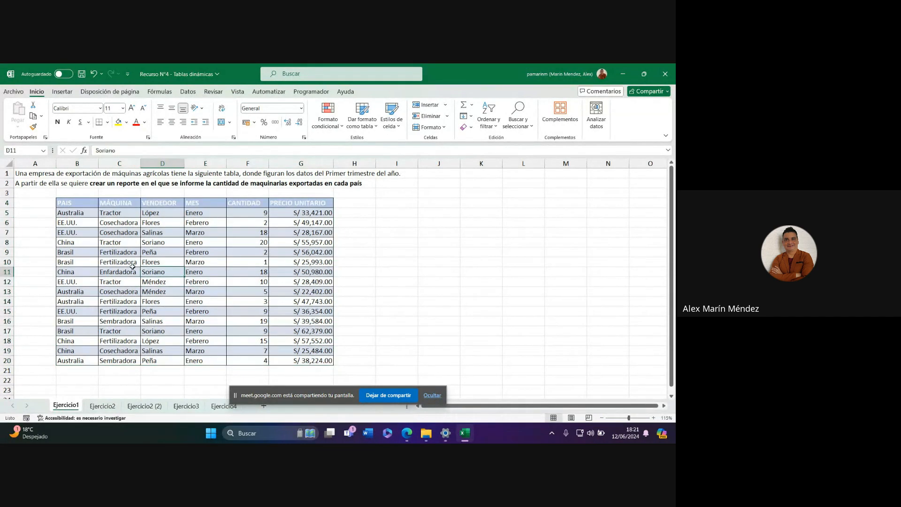
drag(66, 203, 282, 361)
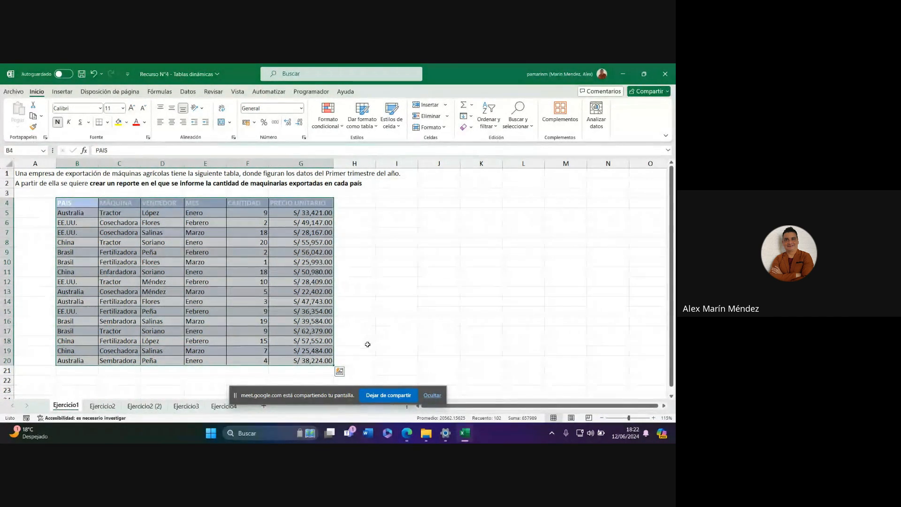
click(352, 351)
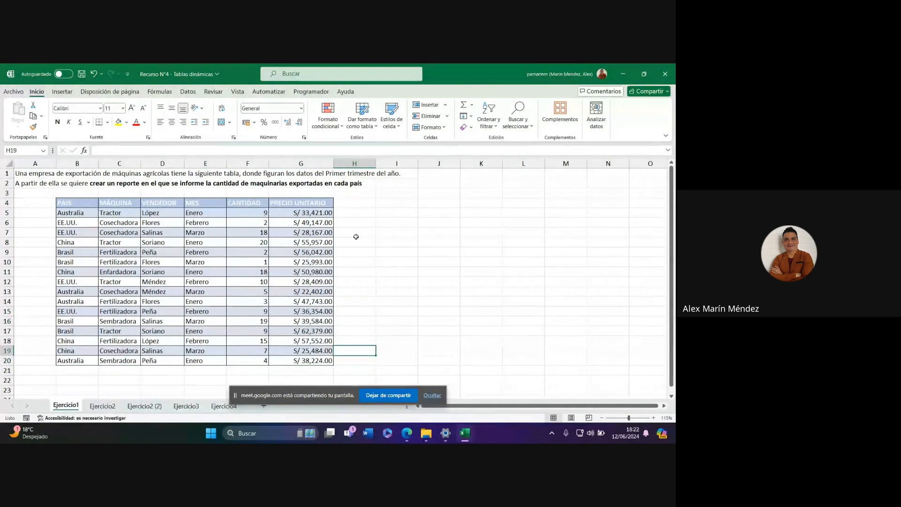
Step: Draw red arrows pointing to the lower-right corner of the range and to the ribbon tabs area, and clear the annotations
drag(337, 363, 450, 303)
drag(338, 369, 346, 377)
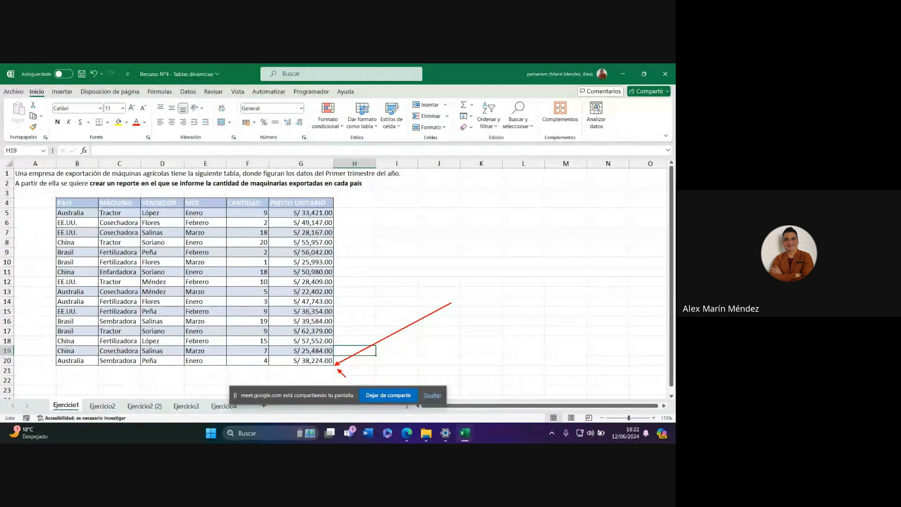
drag(364, 95, 444, 219)
drag(381, 95, 487, 203)
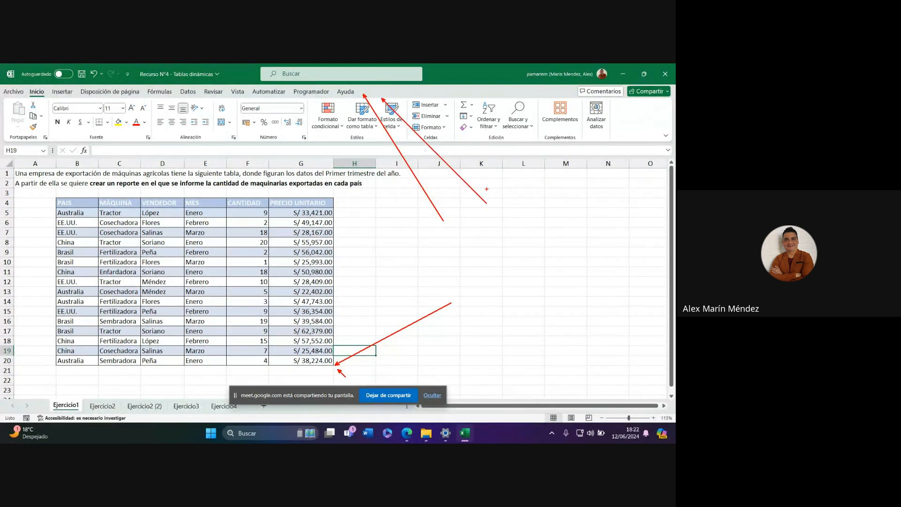
drag(391, 88, 451, 74)
drag(371, 85, 331, 65)
key(Escape)
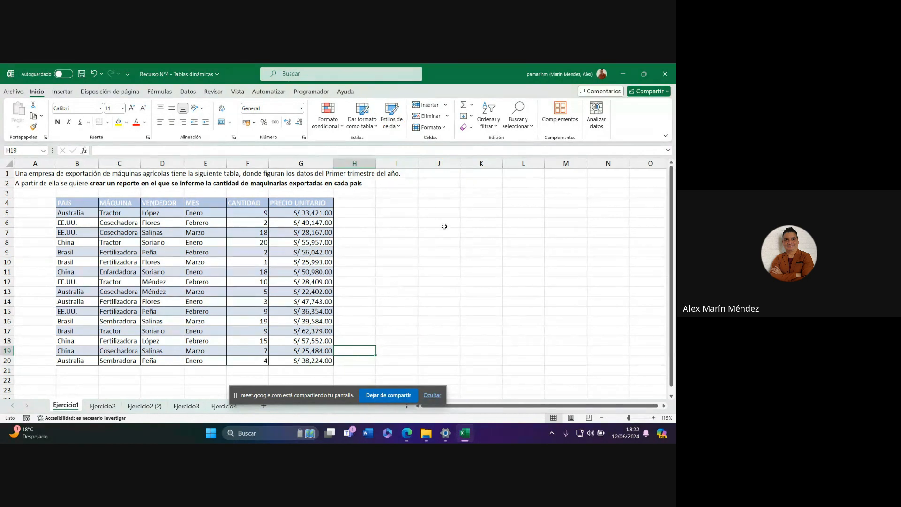
Step: Highlight the whole data range B4:G20 once more, starting from cell I6 and deselecting it at cell I8
click(401, 224)
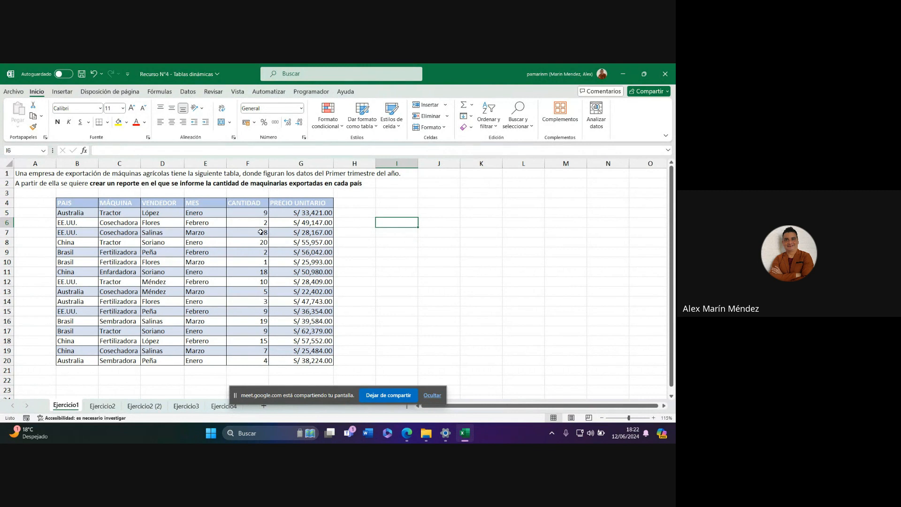
drag(71, 204, 308, 360)
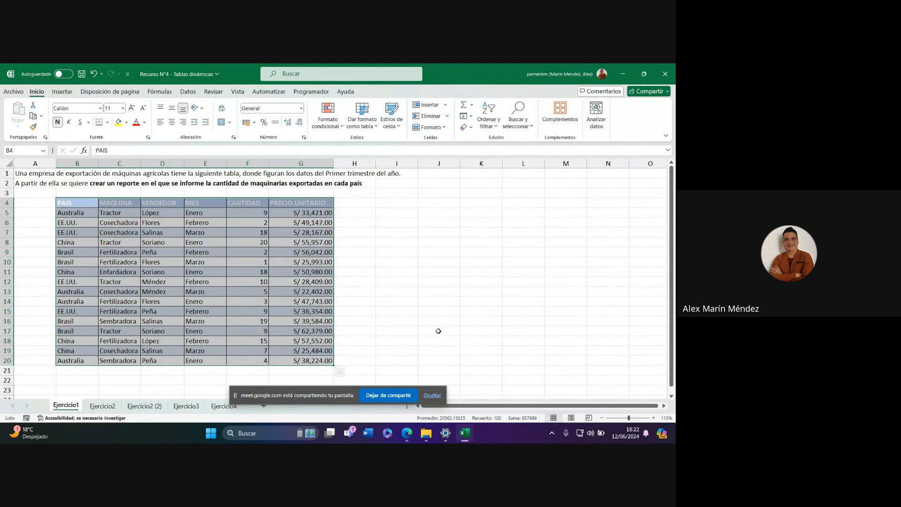
click(404, 242)
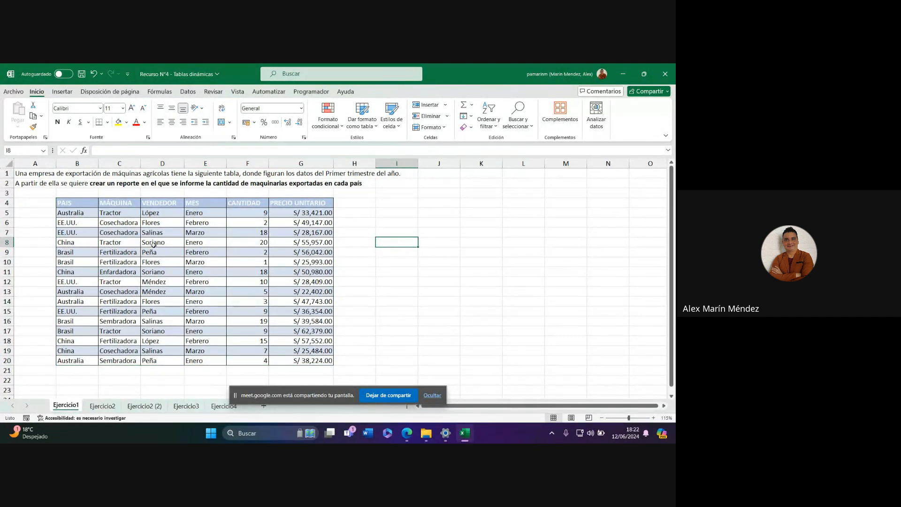
Step: Convert the export range B4:G20 into an Excel table with headers
drag(92, 228, 324, 361)
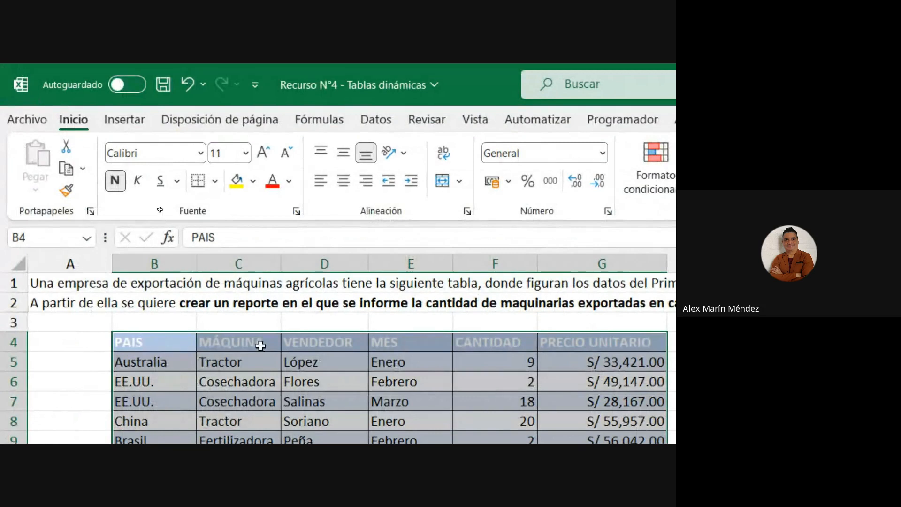
key(ctrl+q)
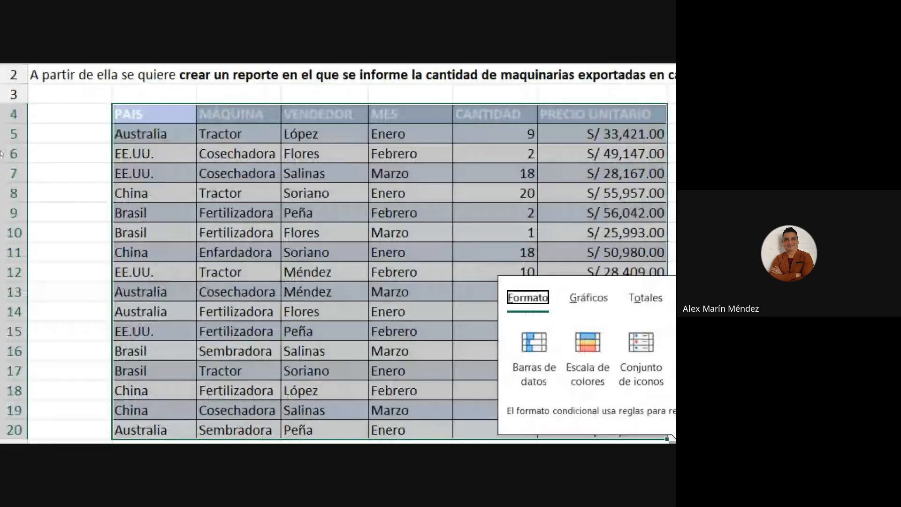
key(Escape)
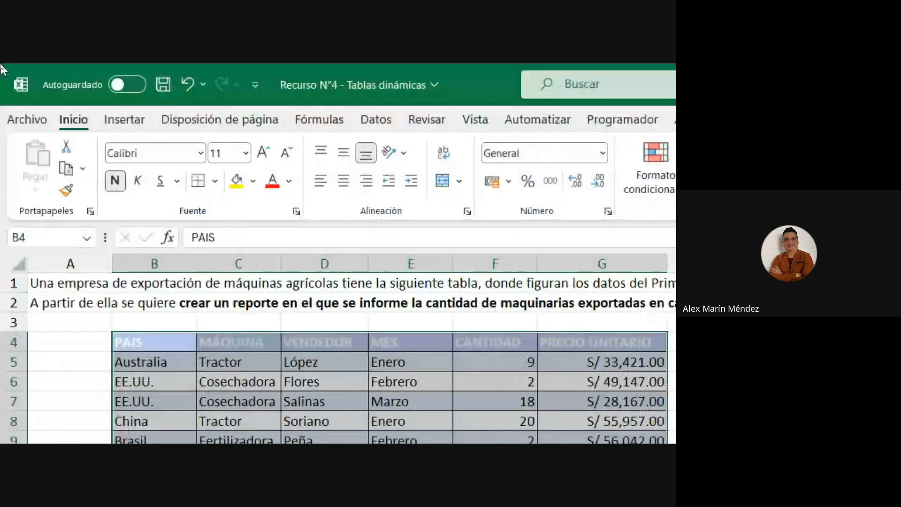
click(137, 121)
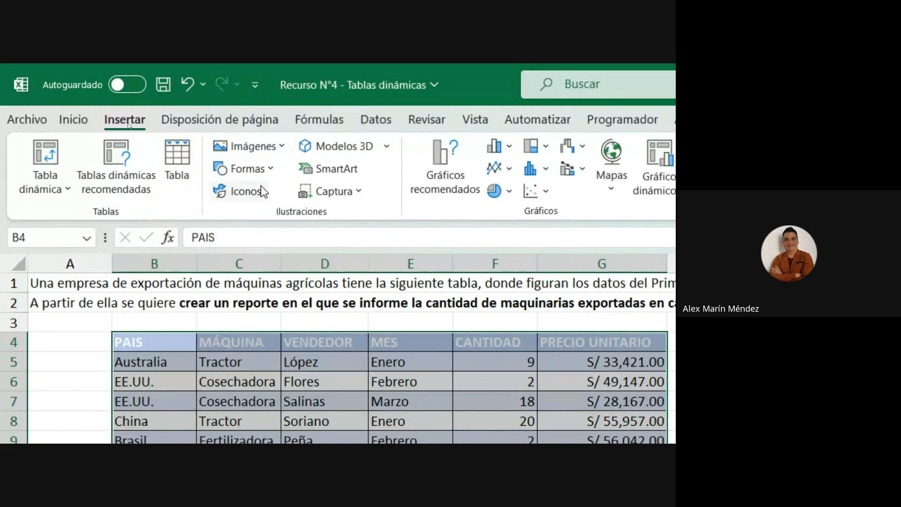
click(176, 155)
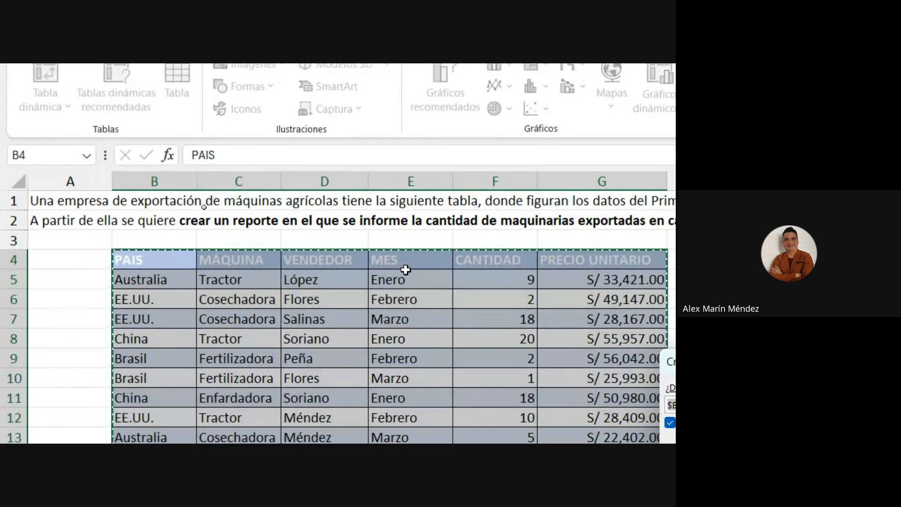
drag(514, 368, 174, 238)
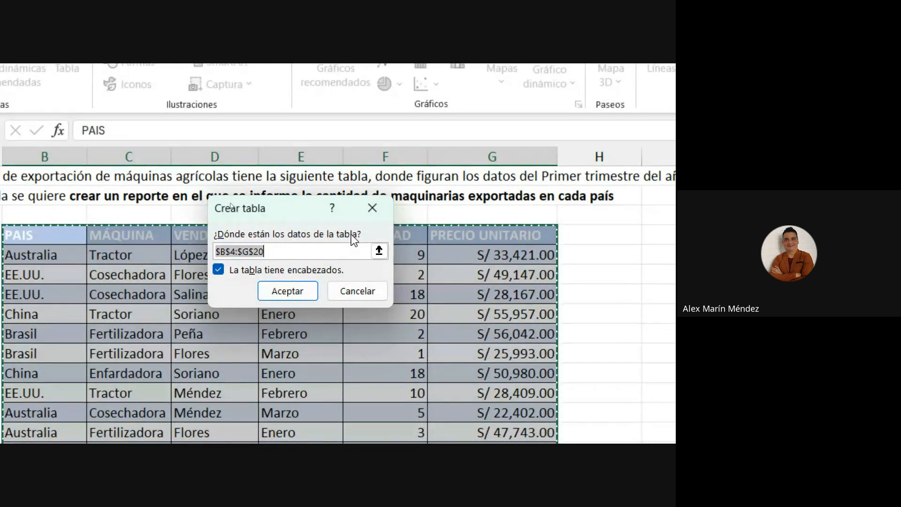
drag(271, 212, 282, 117)
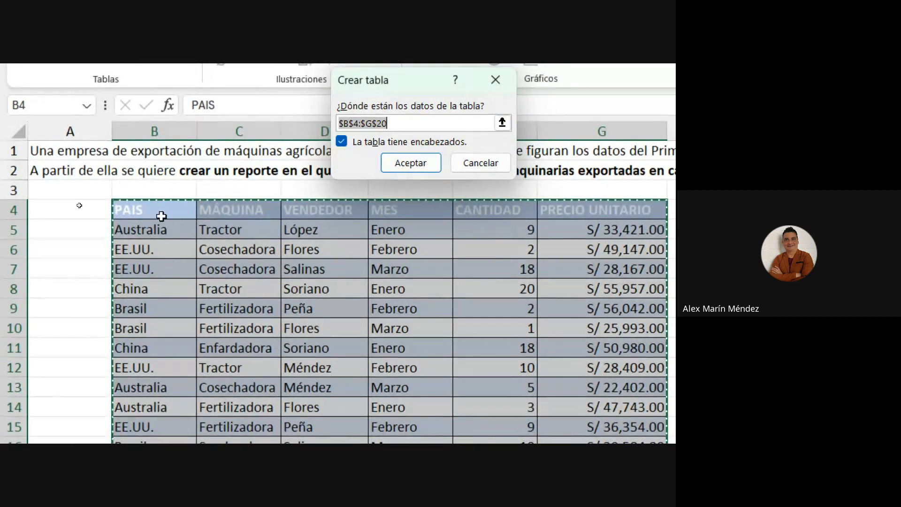
drag(162, 216, 357, 310)
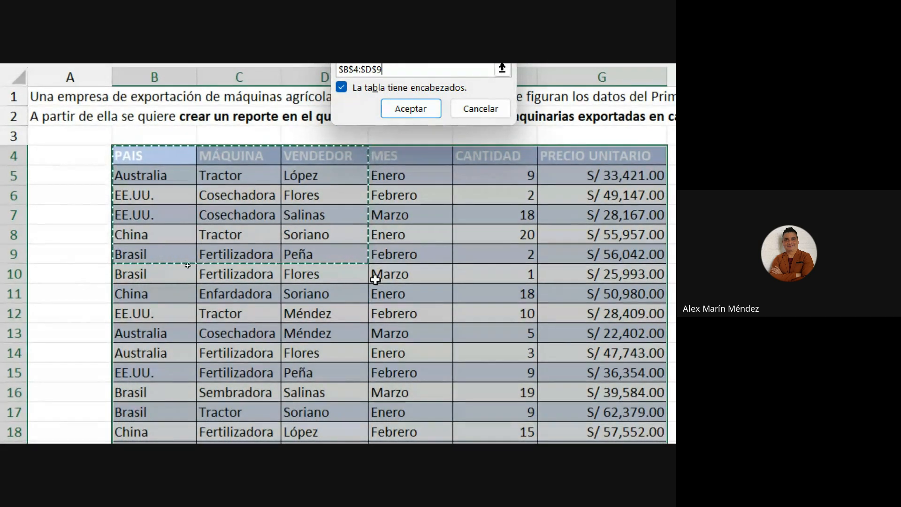
drag(160, 149, 601, 467)
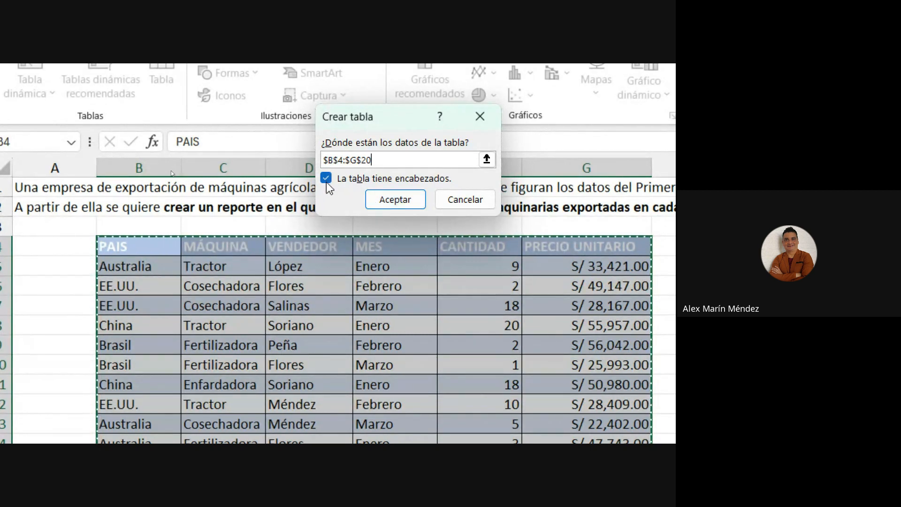
click(399, 201)
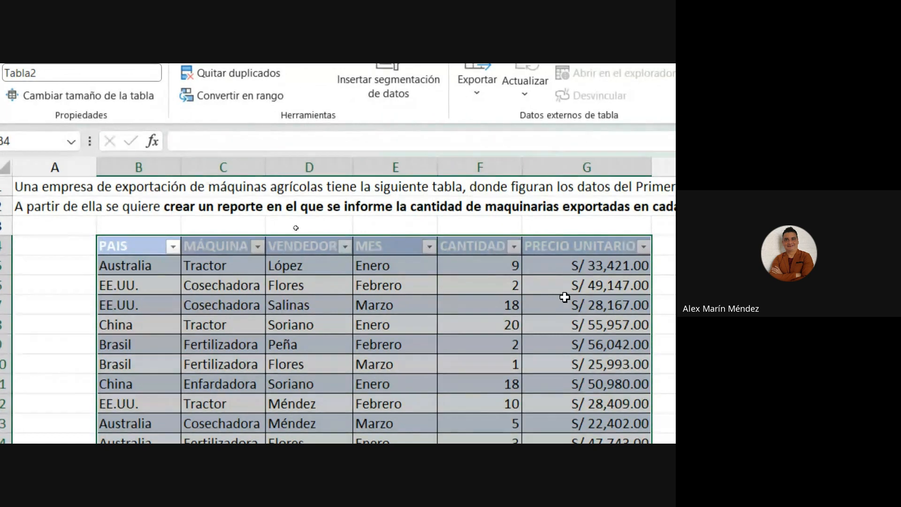
Step: Deselect the table, point out the resize handle at the corner of G20 and select an empty cell outside the table
click(135, 284)
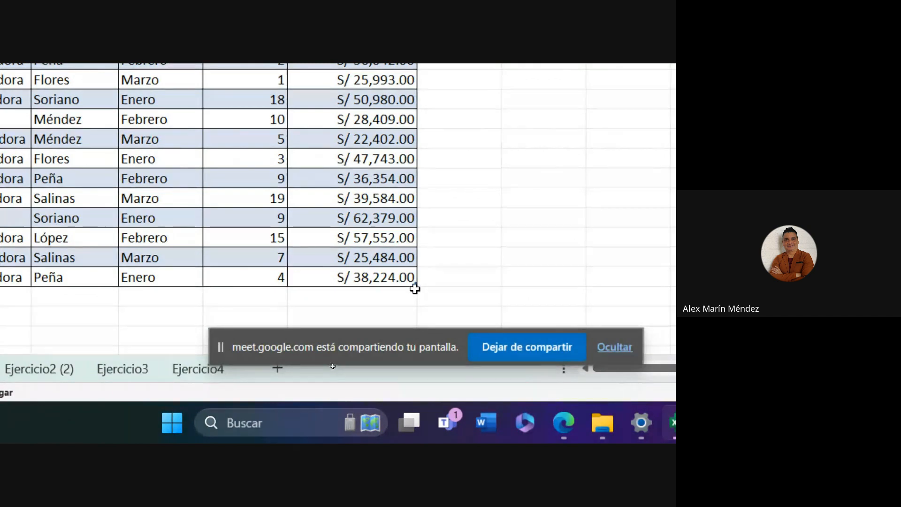
drag(415, 285, 397, 288)
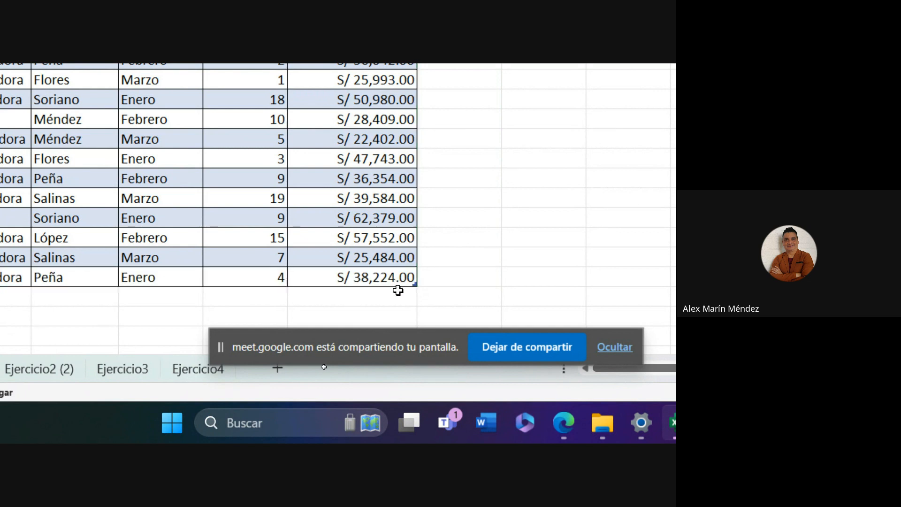
click(441, 300)
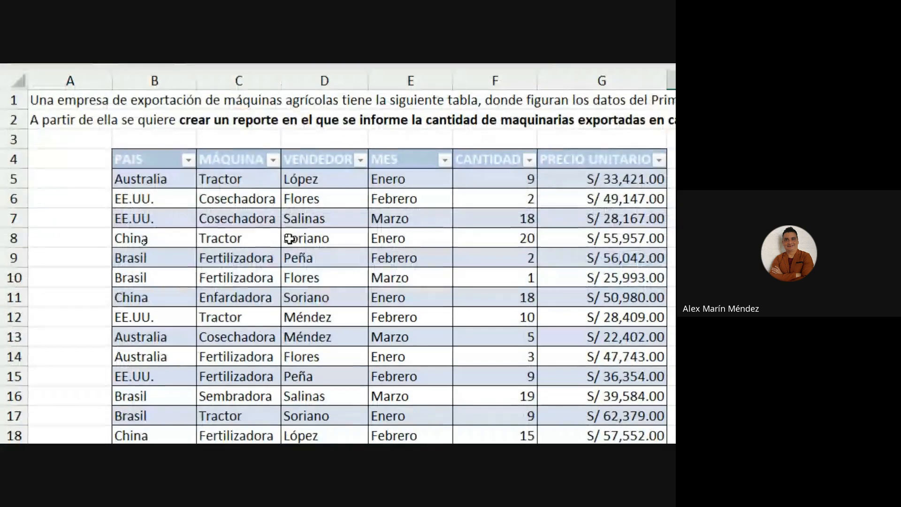
Step: Select the sample cells D8, B5 and C6 inside the new table one after another
click(291, 345)
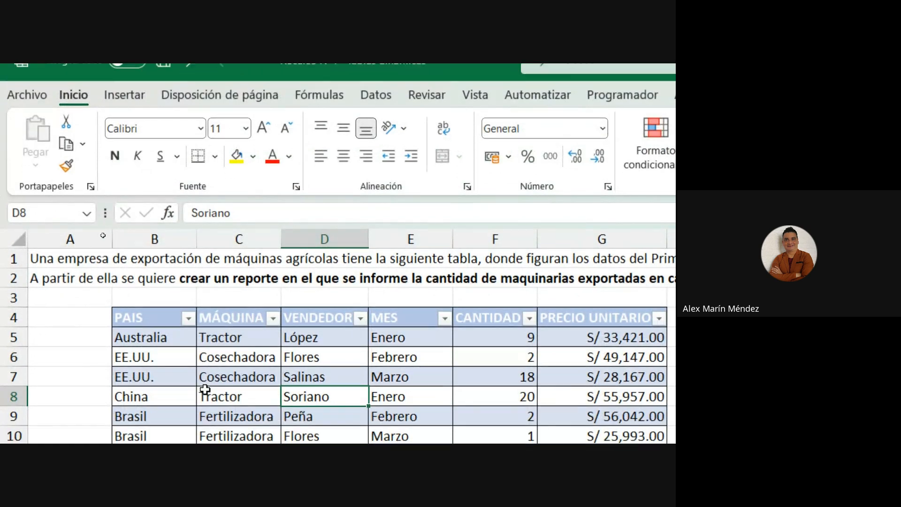
click(139, 341)
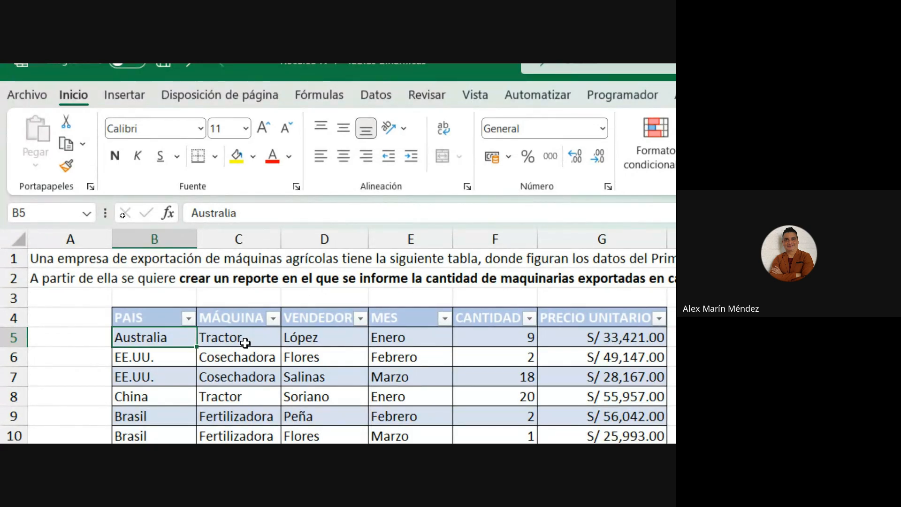
click(236, 370)
click(233, 357)
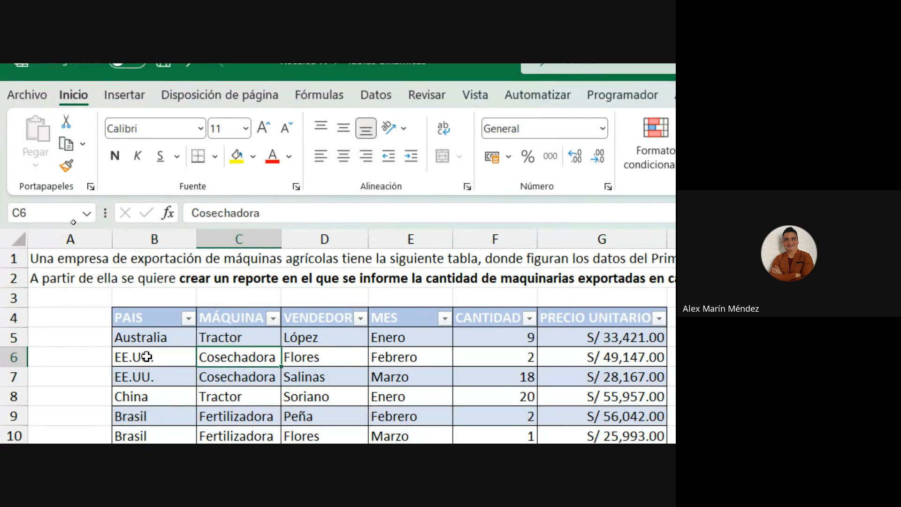
Step: Convert the export table B4:G20 back into a normal range, marking the Convertir en rango command first
click(150, 356)
click(141, 337)
click(115, 97)
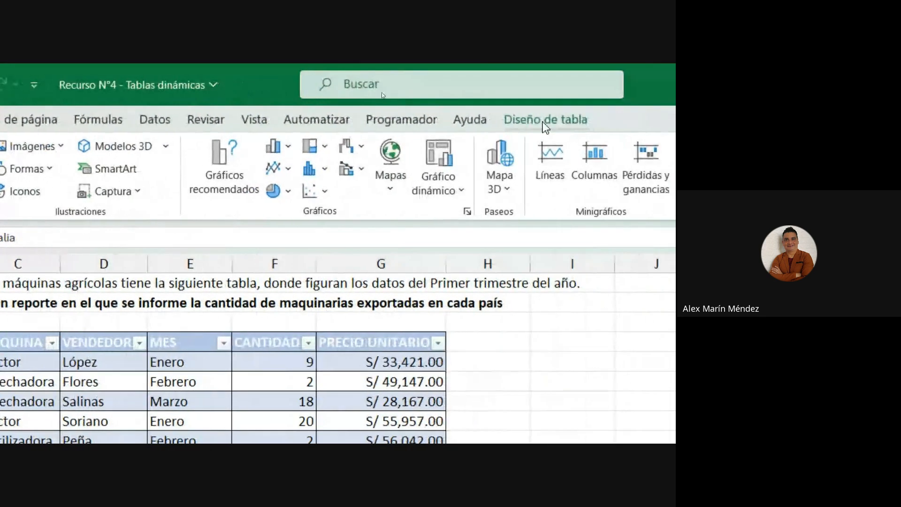
click(545, 121)
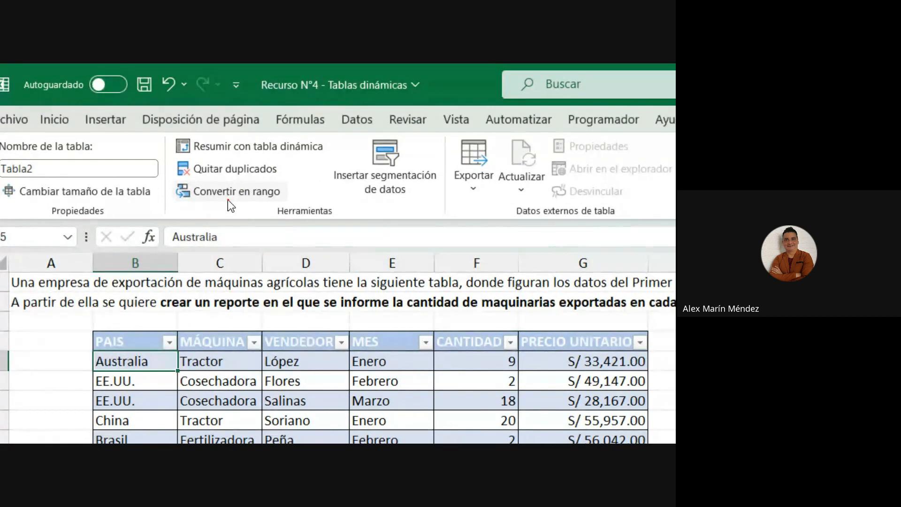
drag(229, 200, 258, 249)
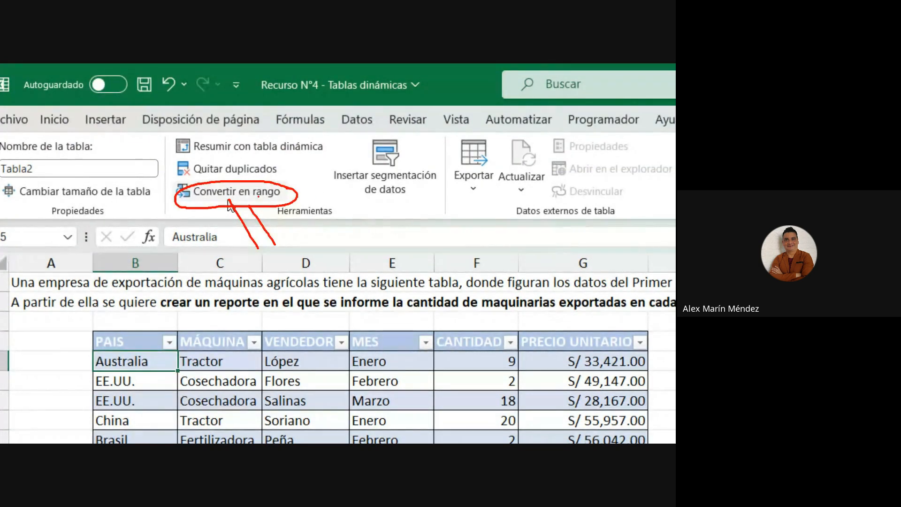
click(228, 188)
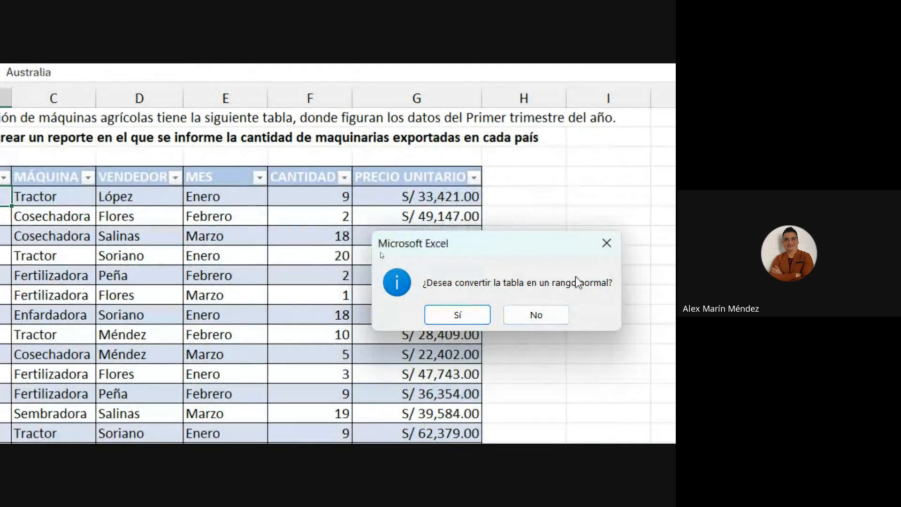
click(463, 320)
Step: Select several sample cells in the converted range one after another, ending at D5
click(123, 237)
click(198, 296)
click(217, 254)
click(221, 217)
click(257, 202)
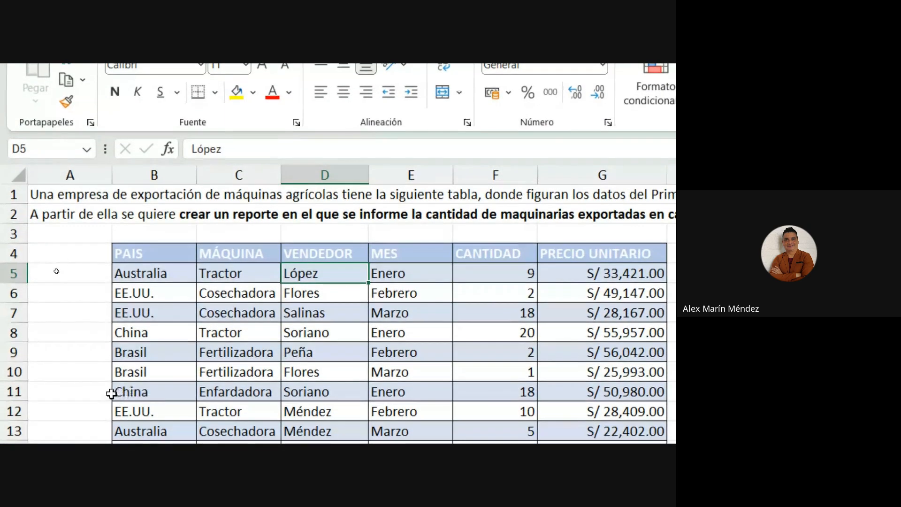
Step: Recreate the Excel table from the range B4:G20 with headers, starting from cell B6
click(157, 294)
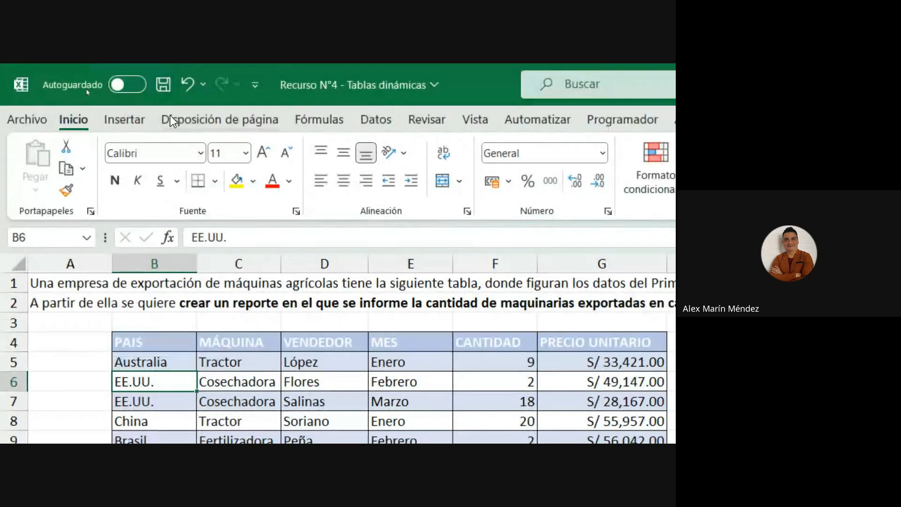
click(125, 119)
click(177, 162)
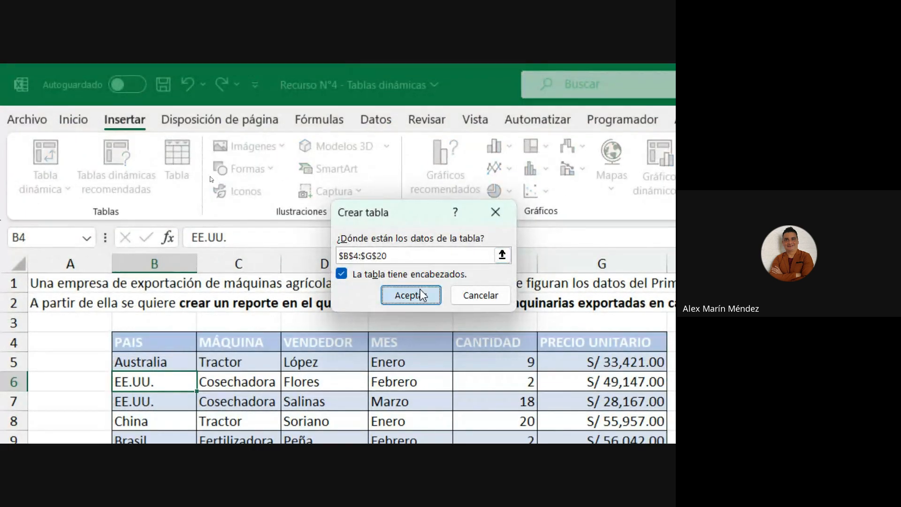
click(413, 296)
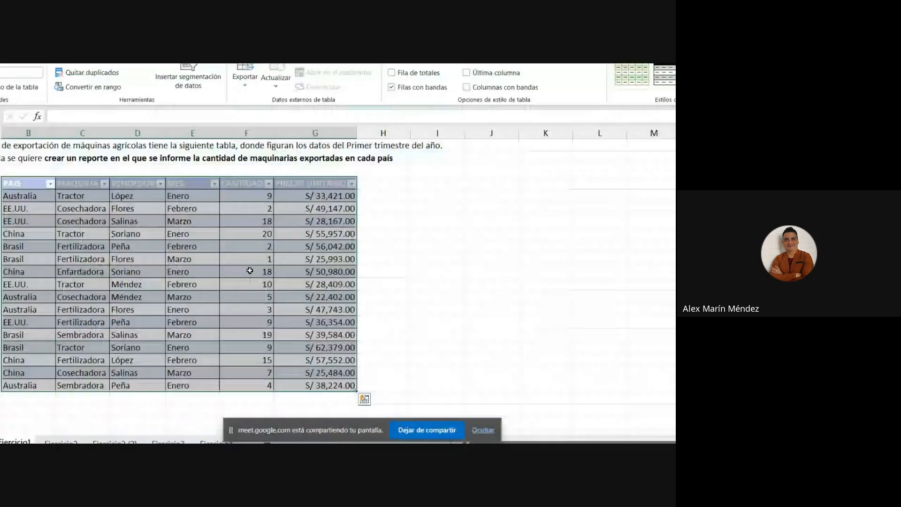
key(ctrl+q)
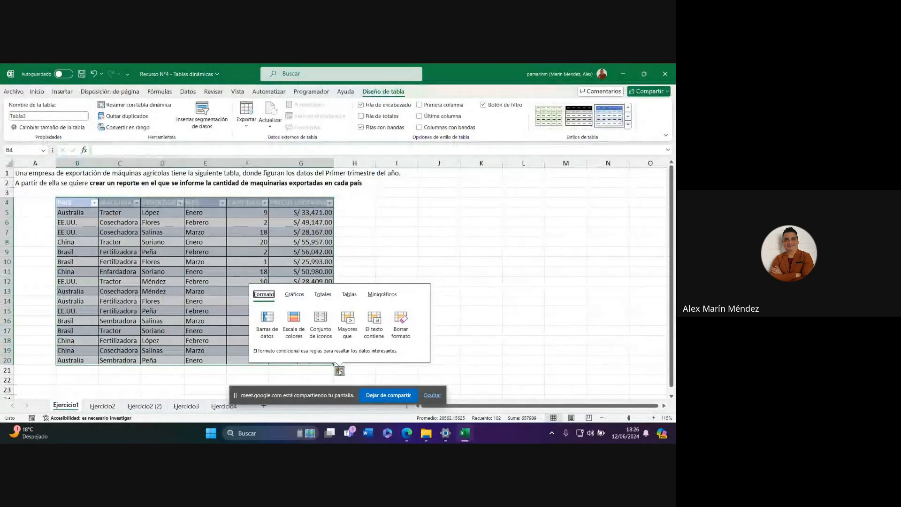
Step: Switch to the Google Meet window to check the call messages and return to the Excel workbook
click(407, 433)
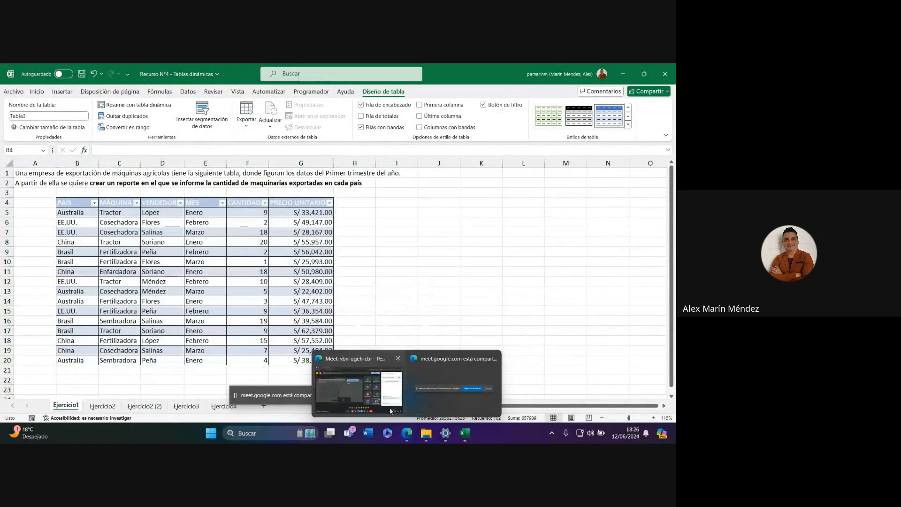
click(480, 368)
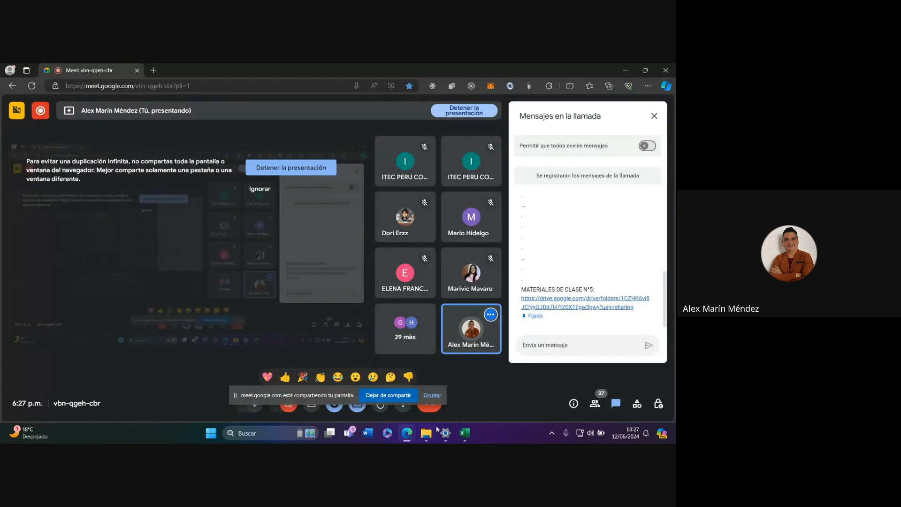
click(464, 433)
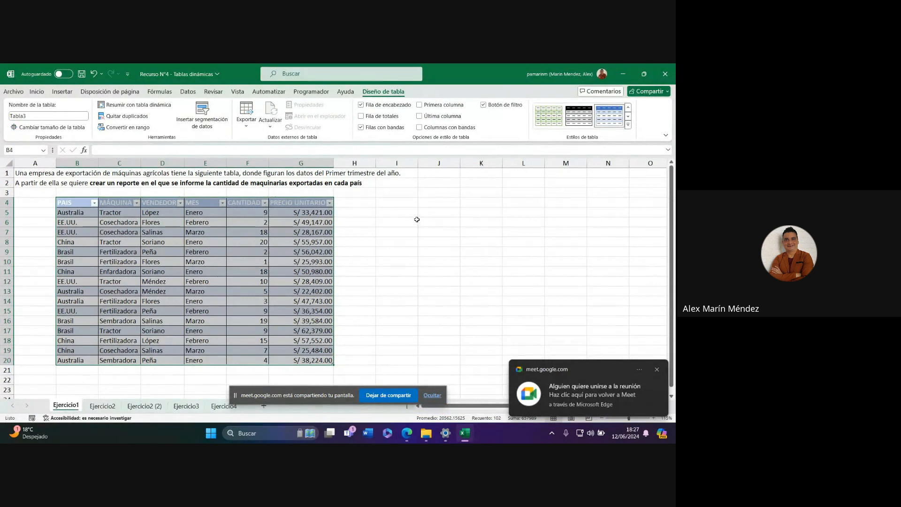
Step: Compare cells inside and outside the table by selecting D6, I10, K8 and G13 in turn
click(182, 222)
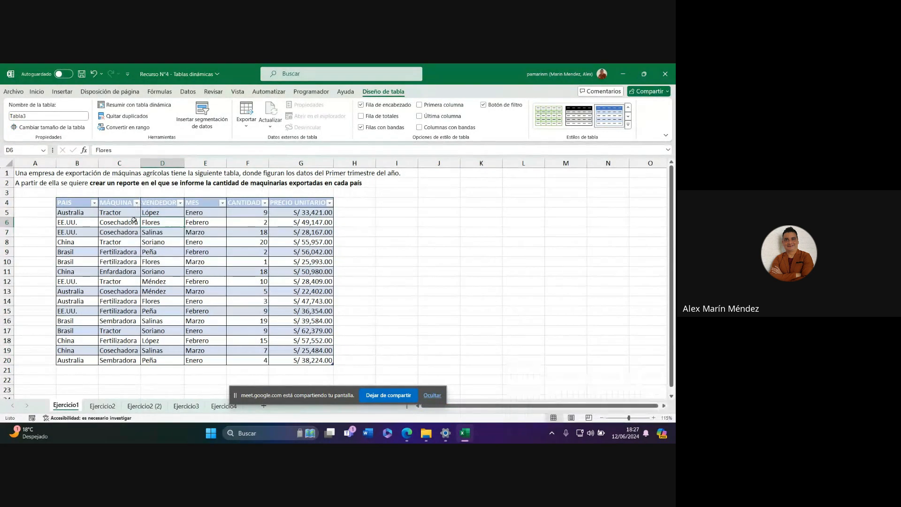
click(383, 259)
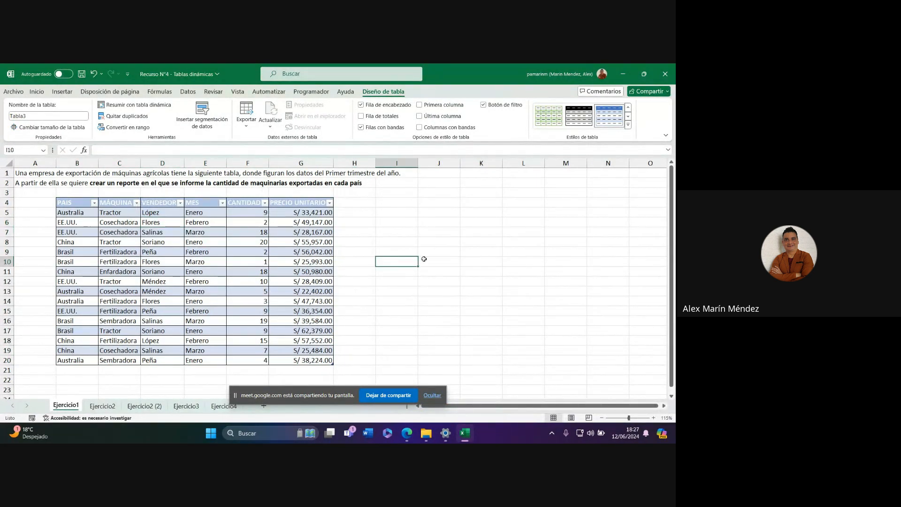
click(466, 241)
click(305, 292)
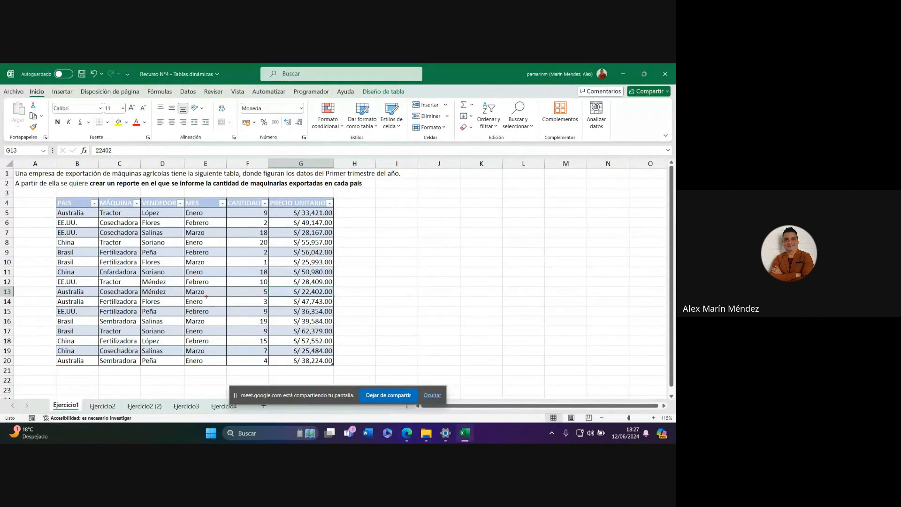
Step: Mark the MES column and the VENDEDOR and MÁQUINA headers with temporary ink, selecting cell D12 in between
mouse_move(203, 208)
mouse_down()
mouse_move(151, 211)
mouse_move(59, 238)
mouse_move(164, 342)
mouse_move(272, 343)
mouse_move(204, 225)
mouse_move(248, 287)
mouse_move(231, 260)
mouse_move(208, 258)
mouse_up()
key(Escape)
click(172, 281)
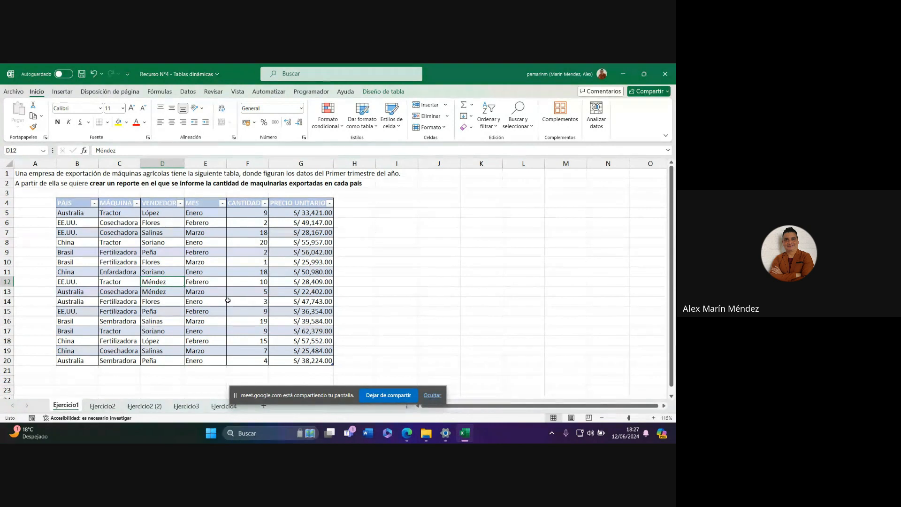
mouse_move(176, 208)
mouse_down()
mouse_move(69, 213)
mouse_move(117, 372)
mouse_move(319, 359)
mouse_move(333, 249)
mouse_move(227, 201)
mouse_move(121, 203)
mouse_up()
key(Escape)
Step: Show the insertion commands and select empty cells outside the table, ending at K8
click(69, 94)
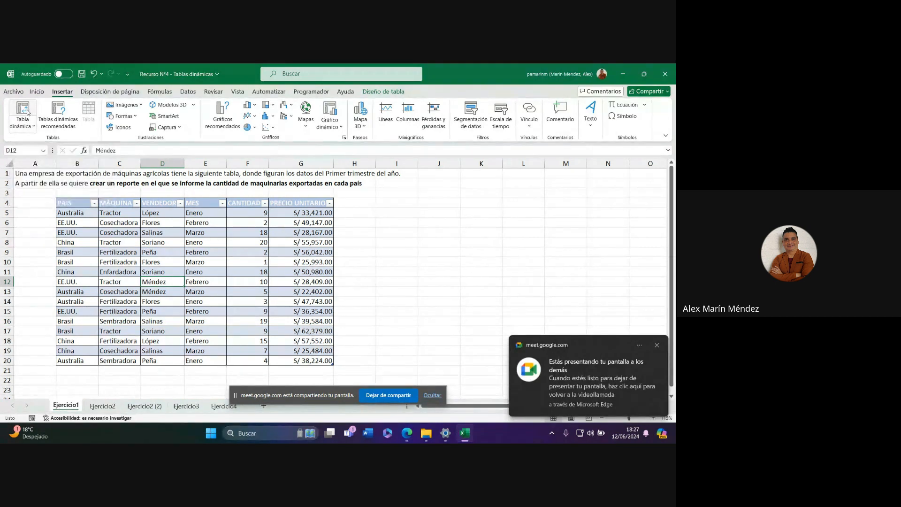
click(389, 221)
click(519, 235)
click(468, 239)
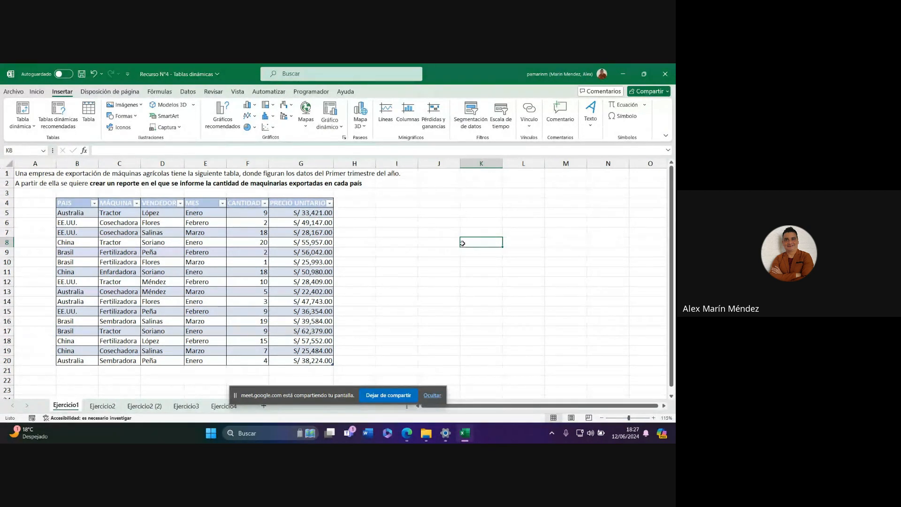
Step: Cross out the empty areas around the table with red ink and frame B4:G20 with a blue rectangle
drag(428, 223, 619, 347)
drag(609, 253, 384, 402)
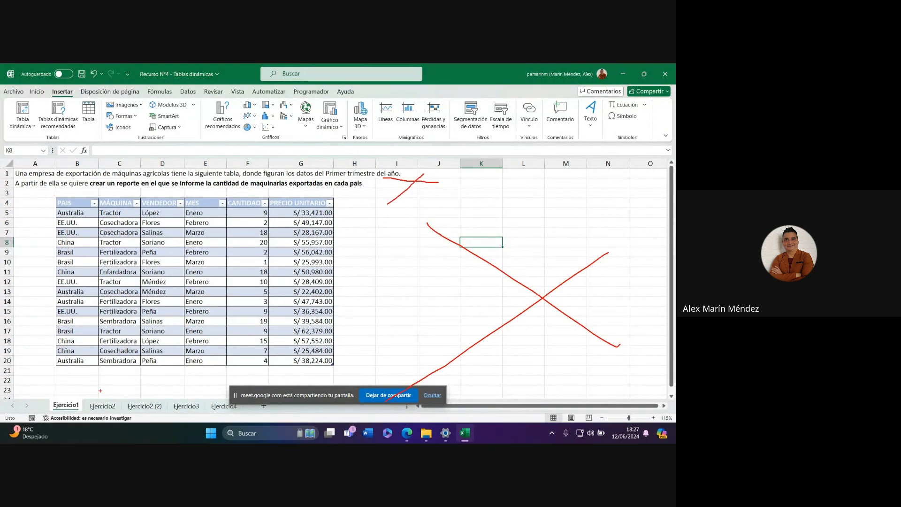
drag(104, 381, 163, 389)
mouse_move(58, 214)
mouse_down()
mouse_move(342, 359)
mouse_move(338, 369)
mouse_up()
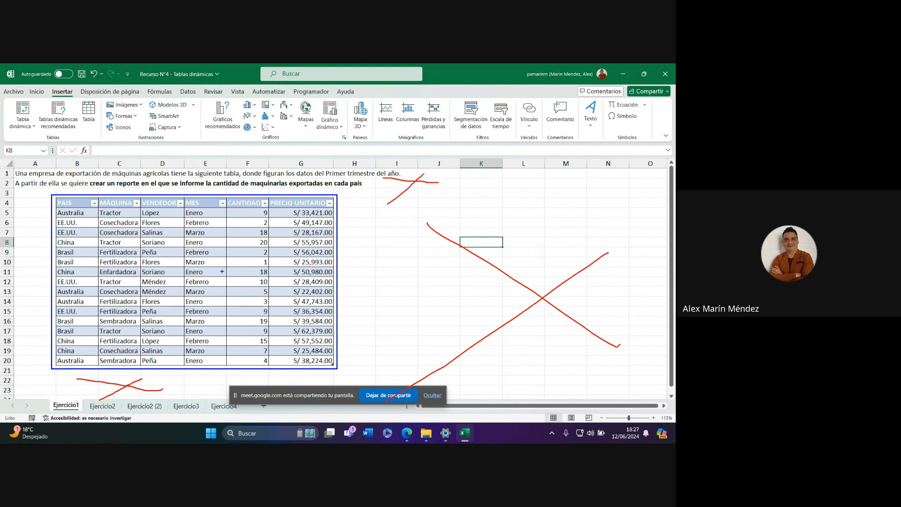
Step: Select cell C9 inside the table and point two temporary blue arrows at the Tabla dinámica command
click(139, 256)
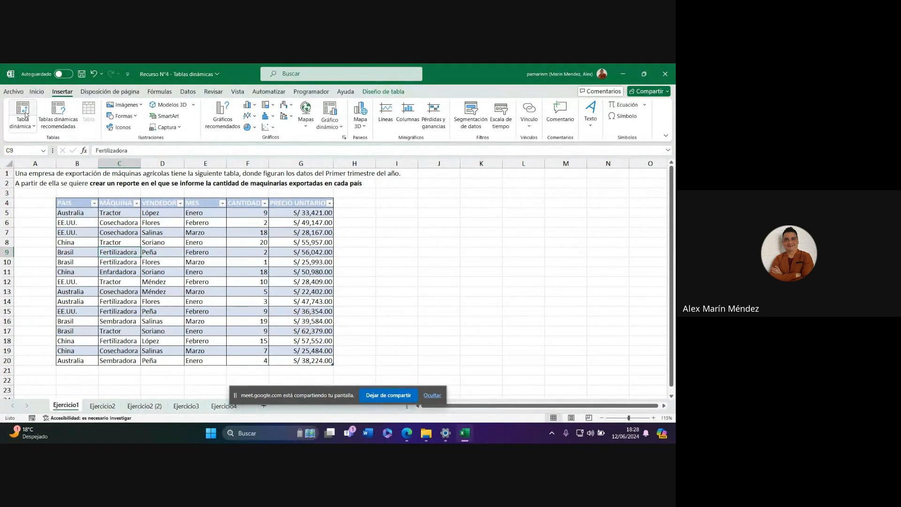
drag(28, 123, 120, 206)
drag(35, 107, 123, 142)
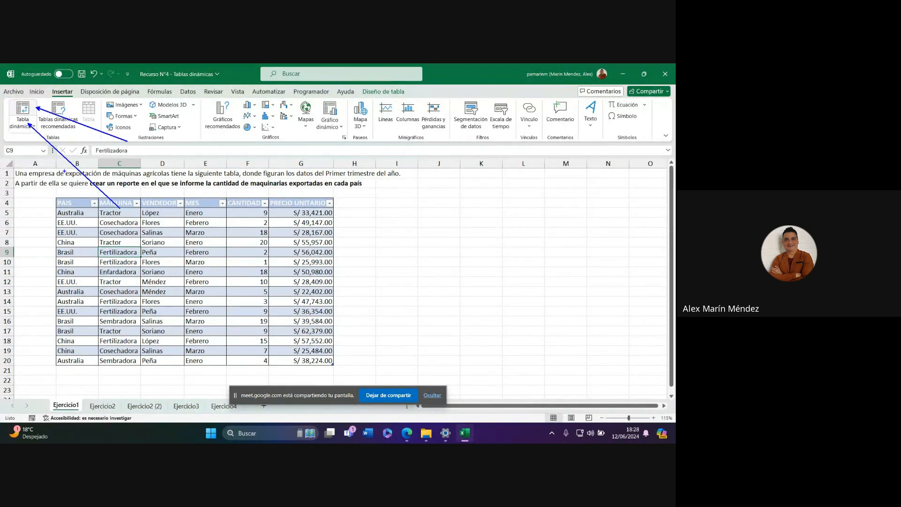
key(Escape)
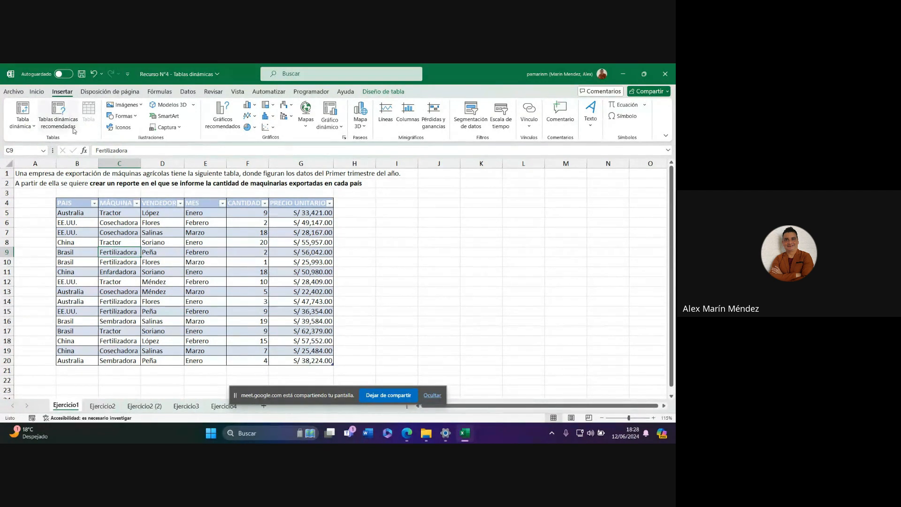
click(23, 111)
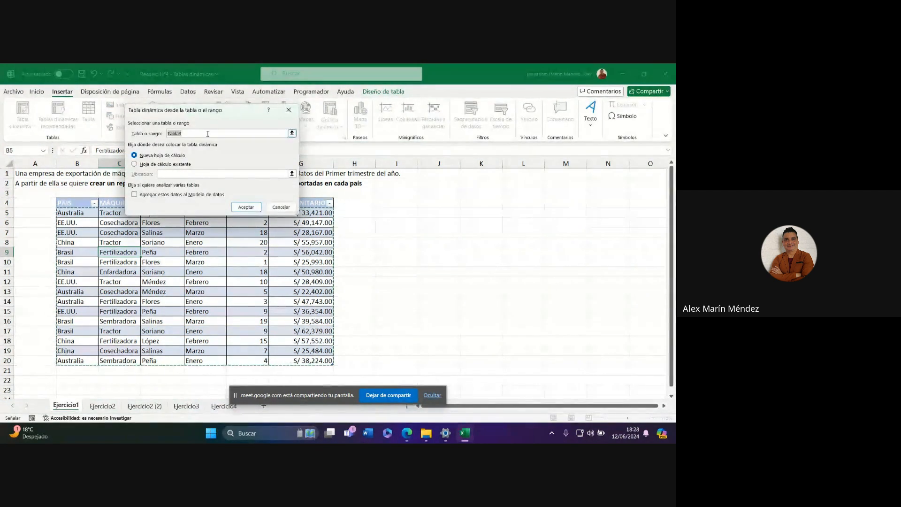
drag(216, 114, 325, 181)
key(Delete)
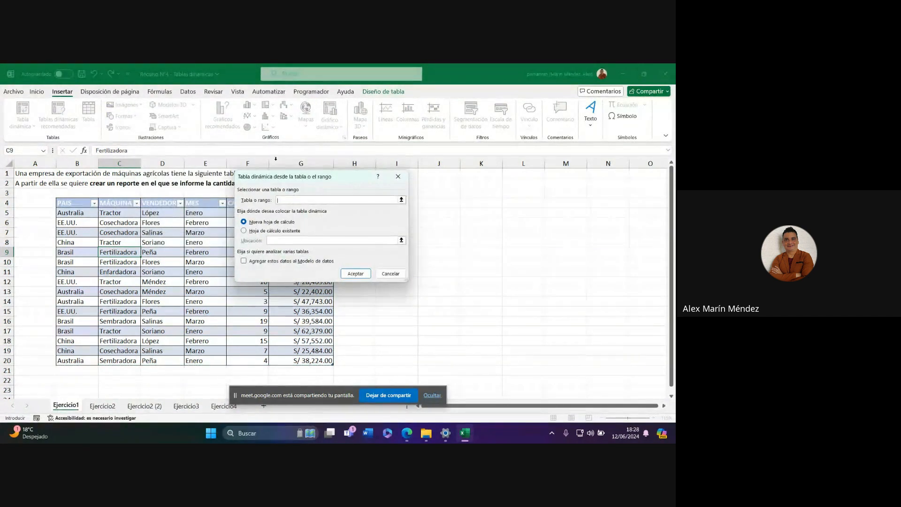
key(Escape)
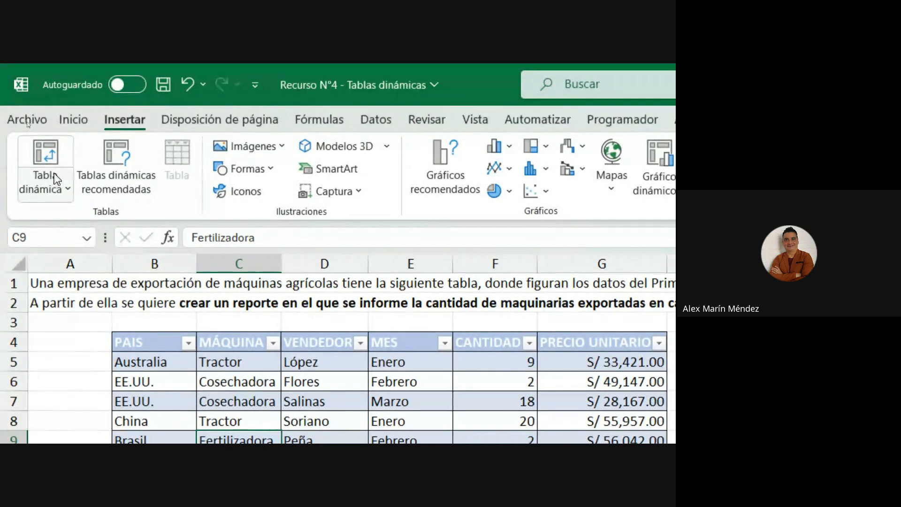
click(68, 189)
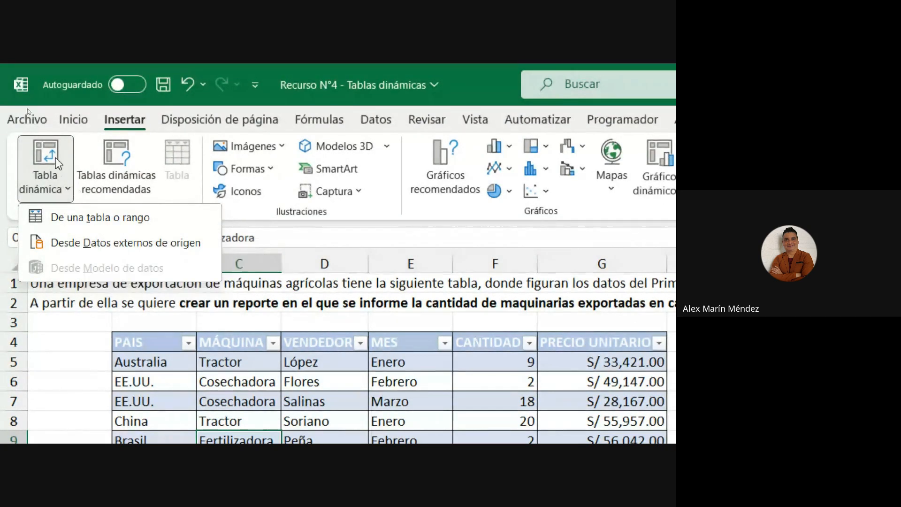
click(50, 147)
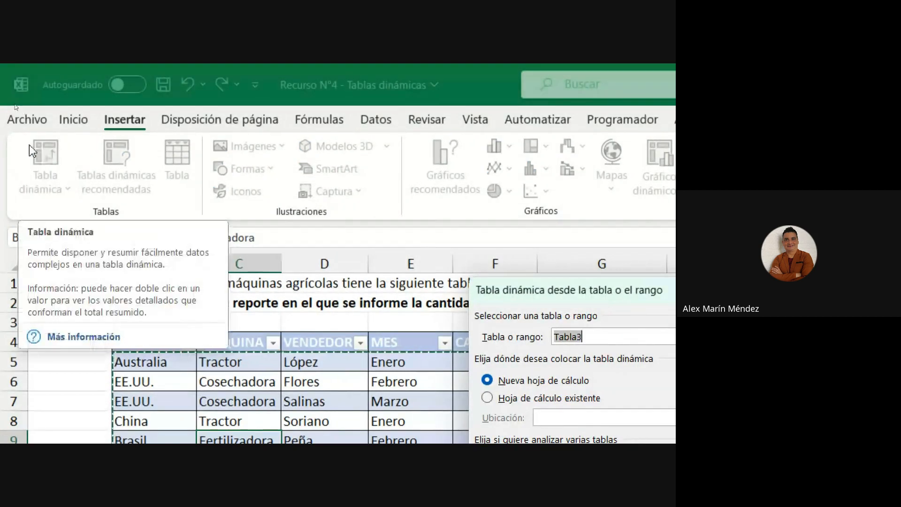
key(Escape)
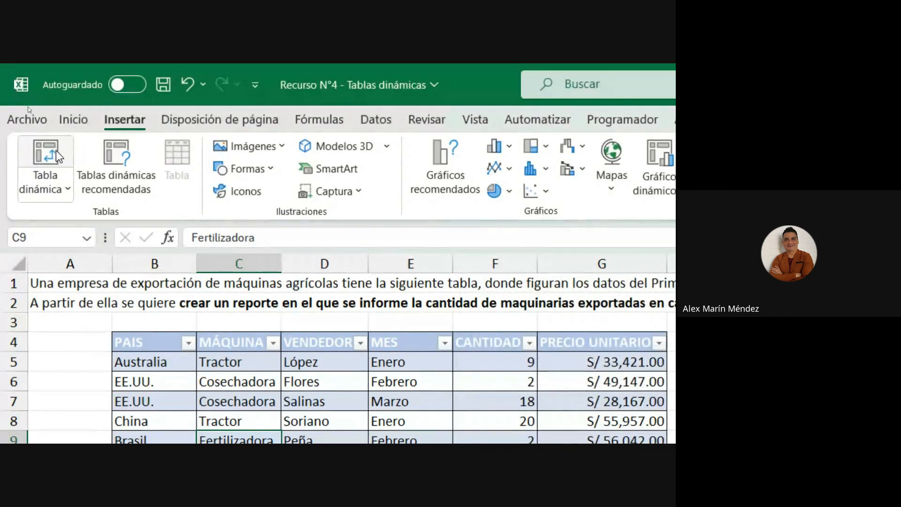
Step: Start a pivot table from Tabla3 and mark its source, the new-sheet and the existing-sheet placement options with temporary ink
click(66, 160)
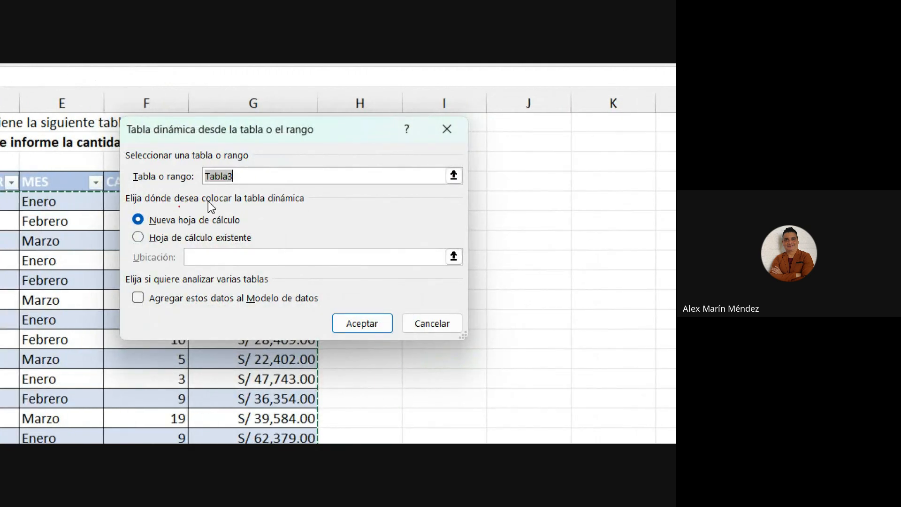
drag(125, 205, 305, 205)
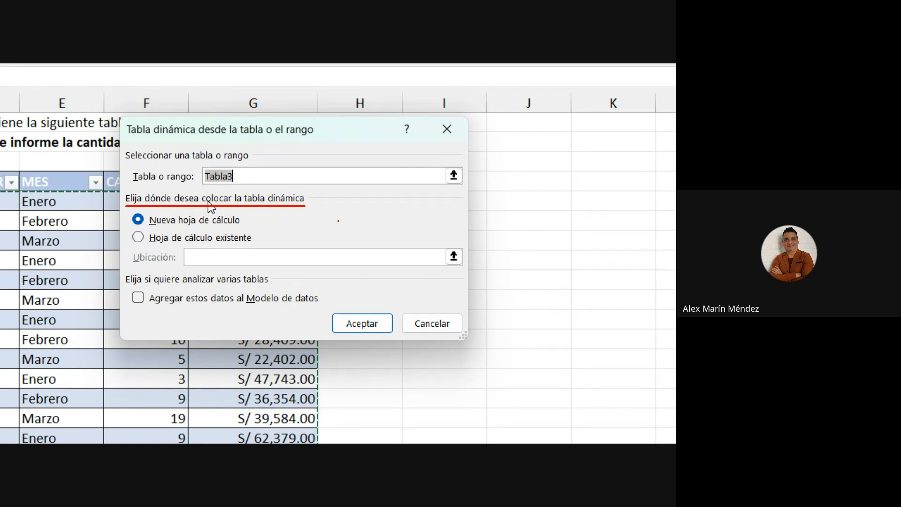
drag(310, 178, 169, 172)
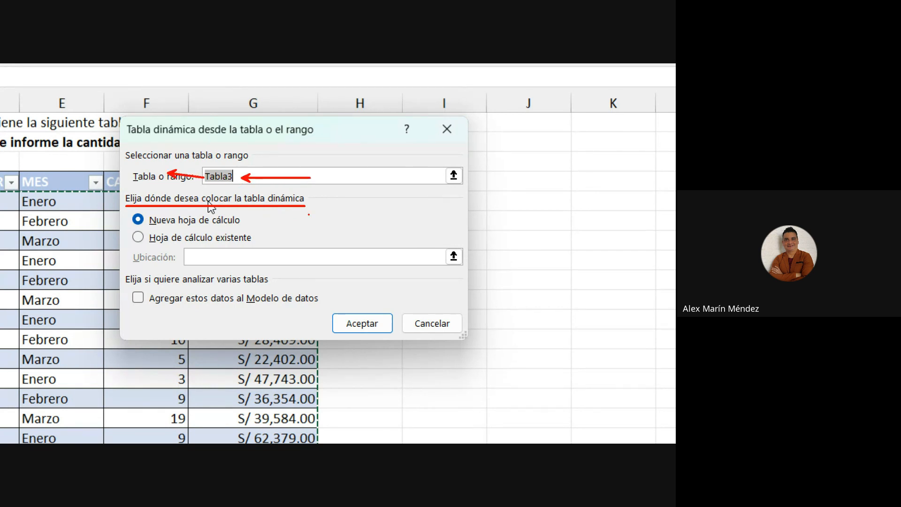
drag(347, 203, 314, 202)
drag(288, 222, 247, 221)
drag(298, 239, 258, 240)
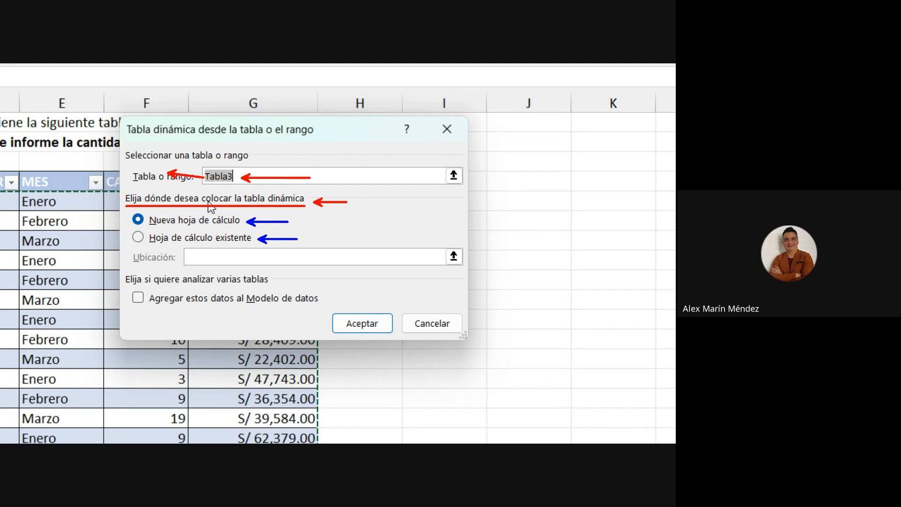
key(Escape)
Step: Place the pivot table on the existing worksheet at Ejercicio1!$J$6
click(187, 237)
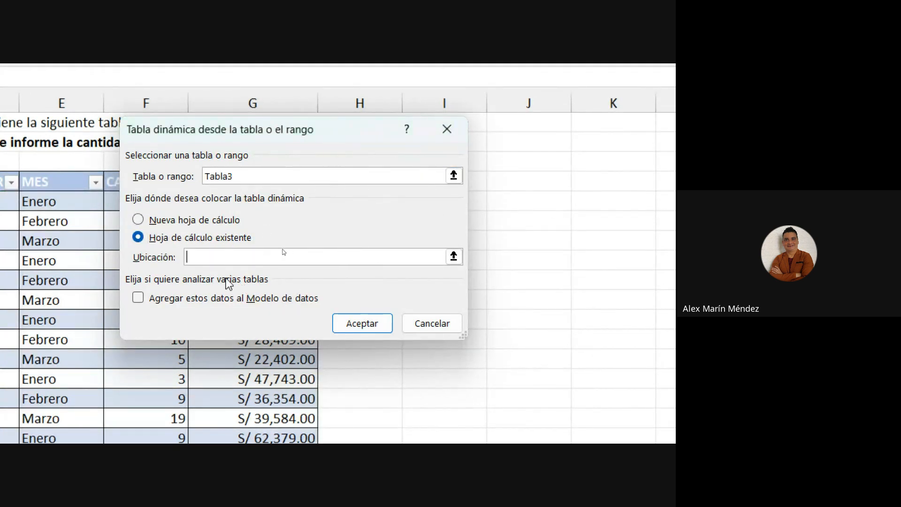
click(190, 258)
click(499, 224)
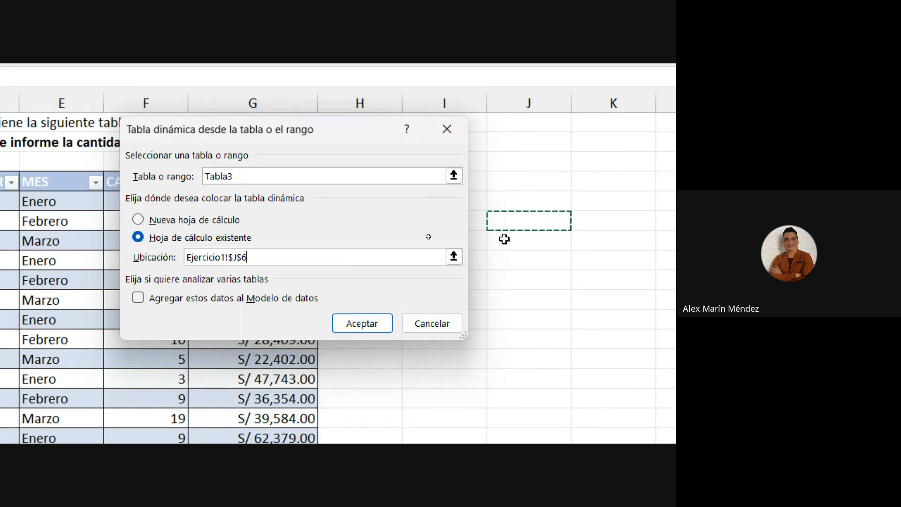
Step: Change the pivot table's location on the existing worksheet to Ejercicio1!$I$6 and create it from Tabla3
drag(371, 127, 243, 160)
click(441, 220)
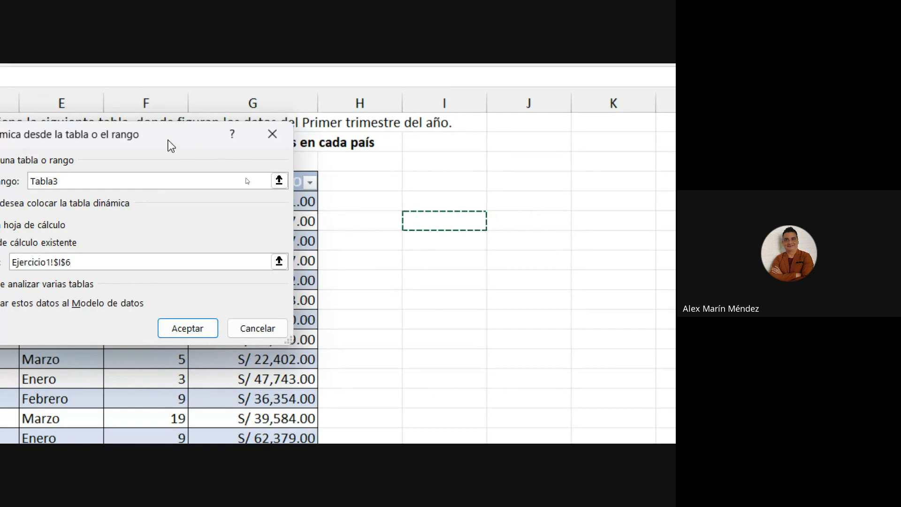
drag(135, 141, 204, 116)
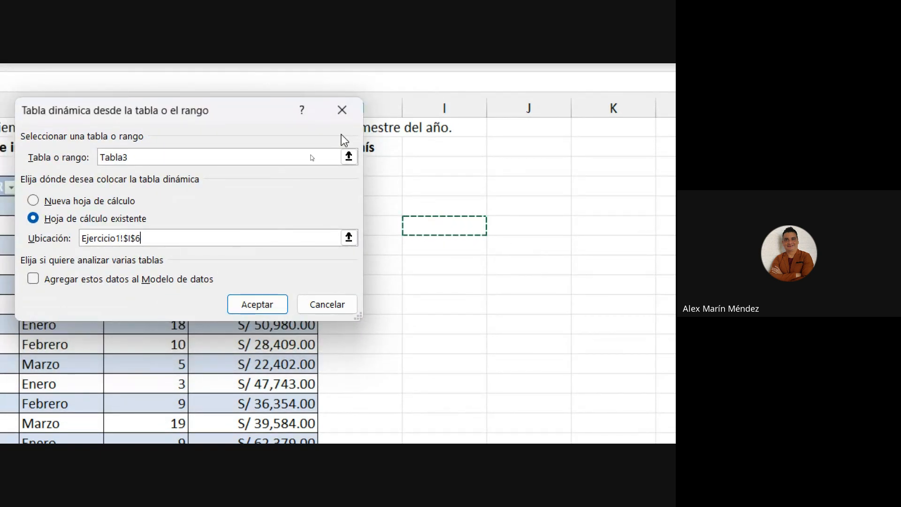
drag(151, 175, 425, 136)
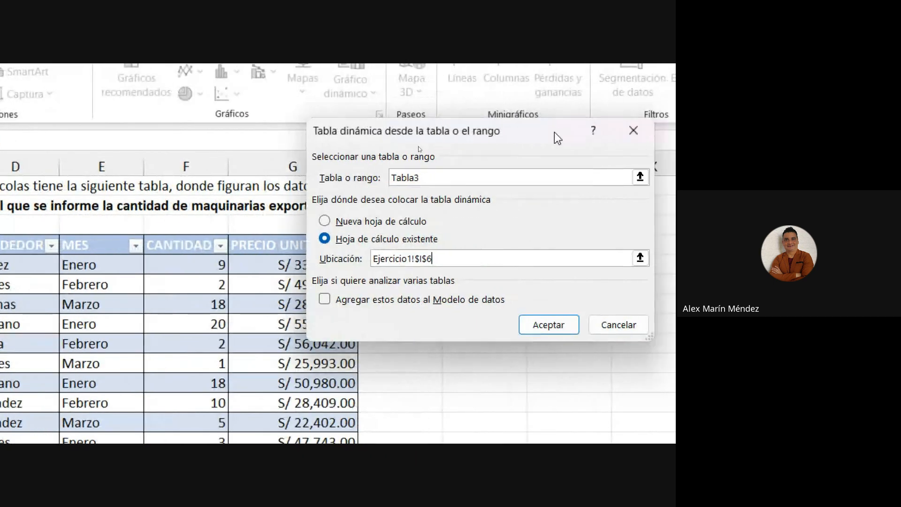
drag(650, 135, 354, 139)
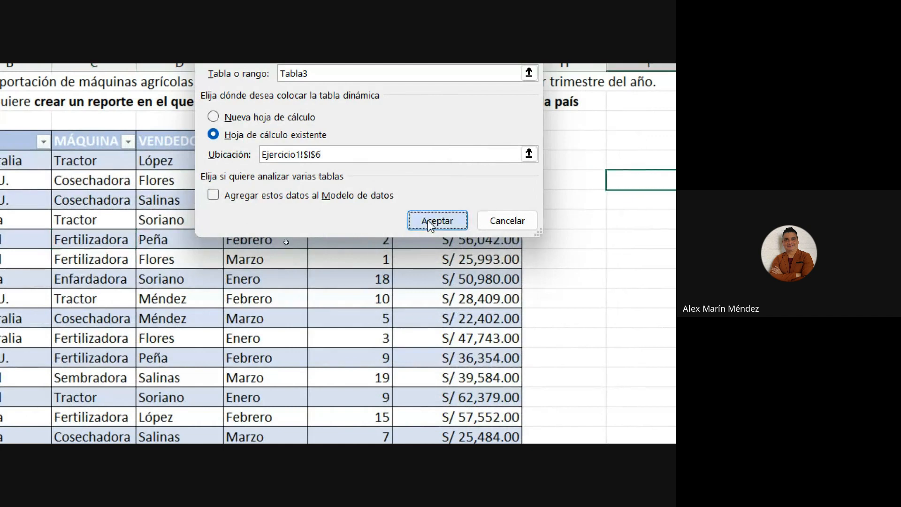
click(197, 221)
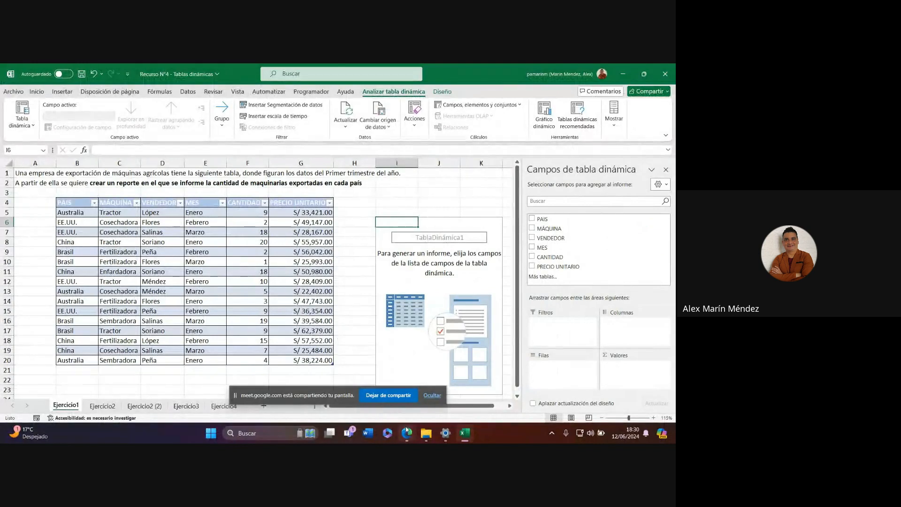
Step: Switch to the Meet call window in Microsoft Edge to check on the class
mouse_move(407, 433)
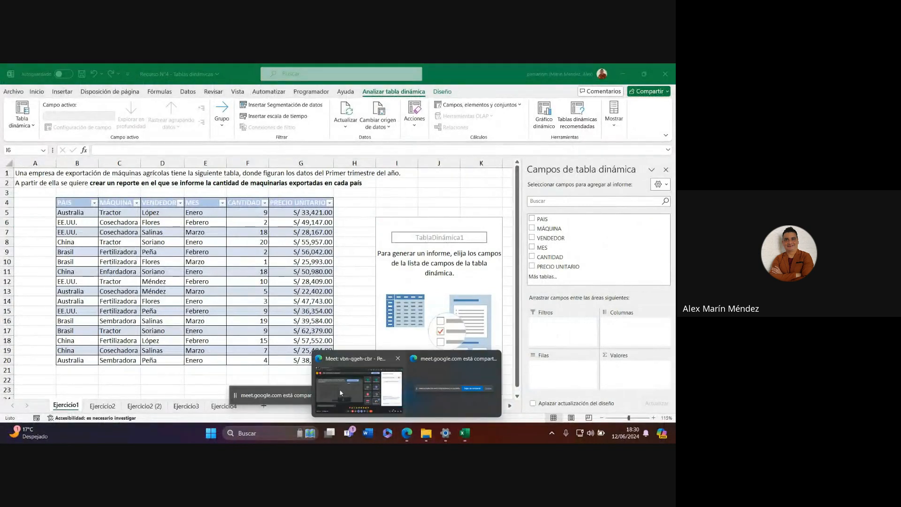
click(342, 393)
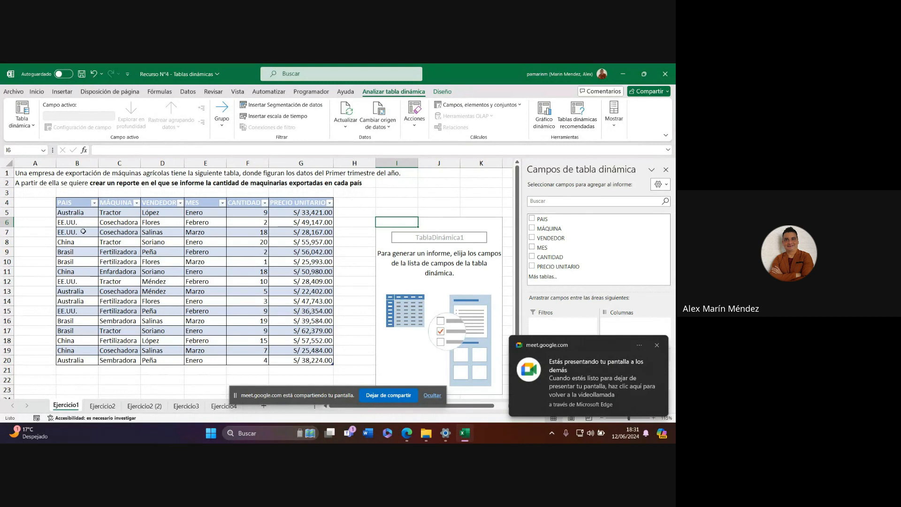
Step: Highlight the source table B4:G20 and column B in Excel, and frame the empty pivot table area with a temporary blue rectangle
drag(73, 207, 288, 360)
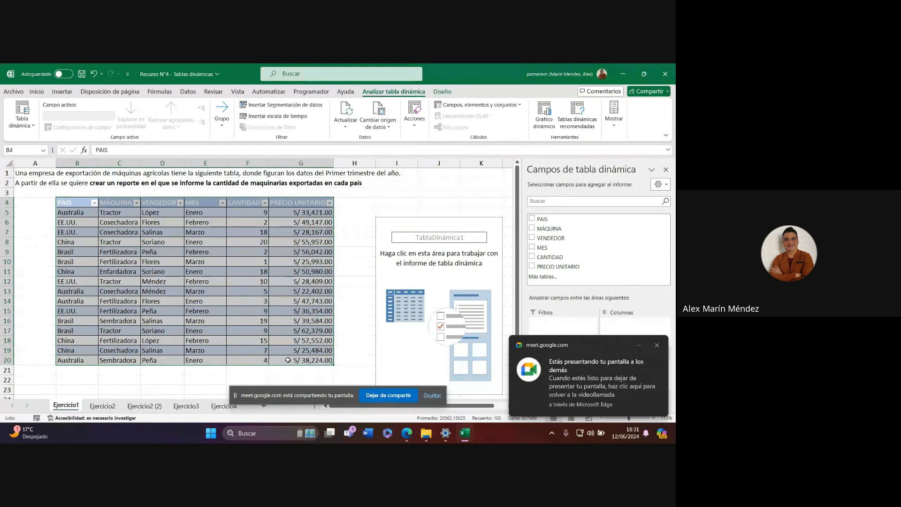
click(380, 224)
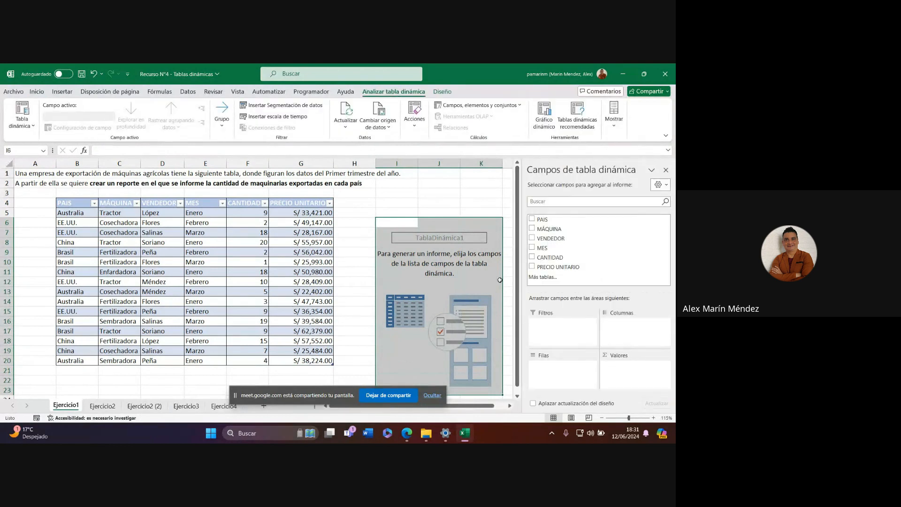
click(473, 225)
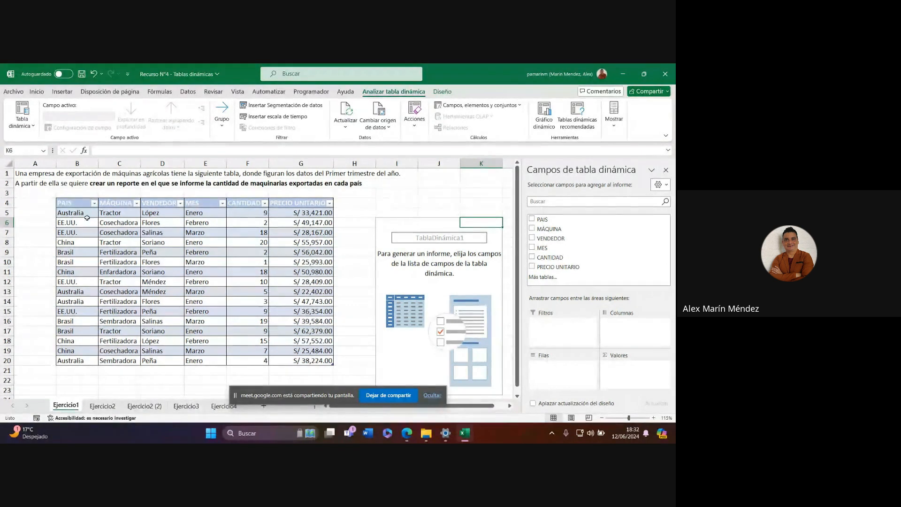
click(77, 163)
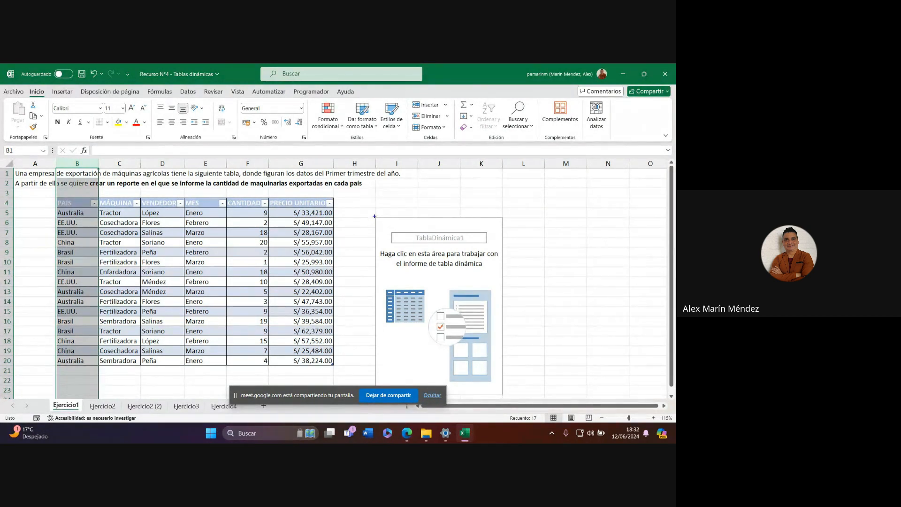
mouse_move(374, 215)
mouse_down()
mouse_move(392, 266)
mouse_move(491, 369)
mouse_move(505, 396)
mouse_up()
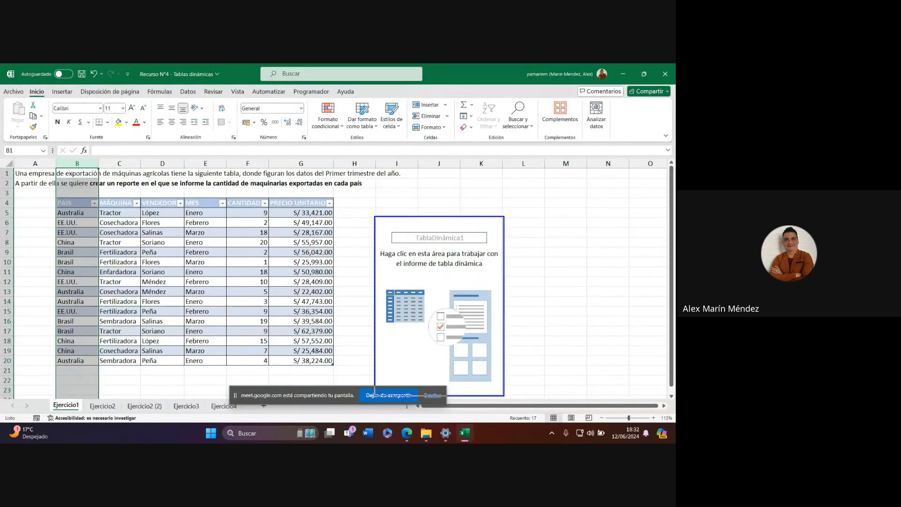
Step: Demonstrate when the field list is available by selecting cell I6 inside the pivot table area and various cells outside it, ending at H15
click(400, 221)
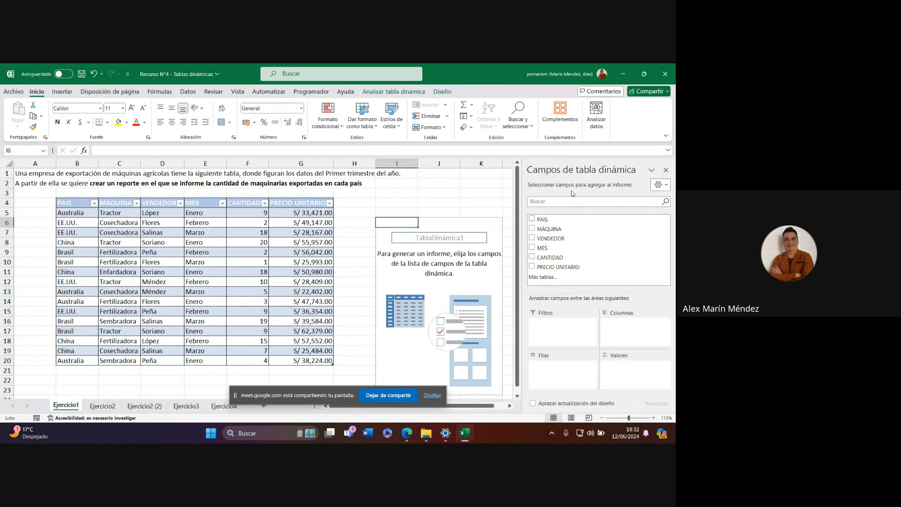
click(443, 201)
key(Right)
key(Right)
key(Right)
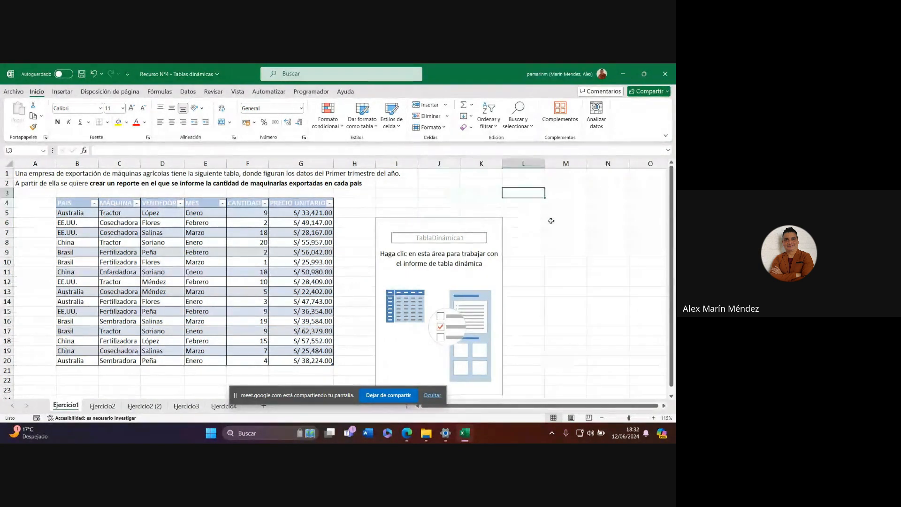
key(Down)
key(Down)
key(Down)
key(Down)
key(Down)
key(Down)
key(Down)
key(Down)
click(355, 311)
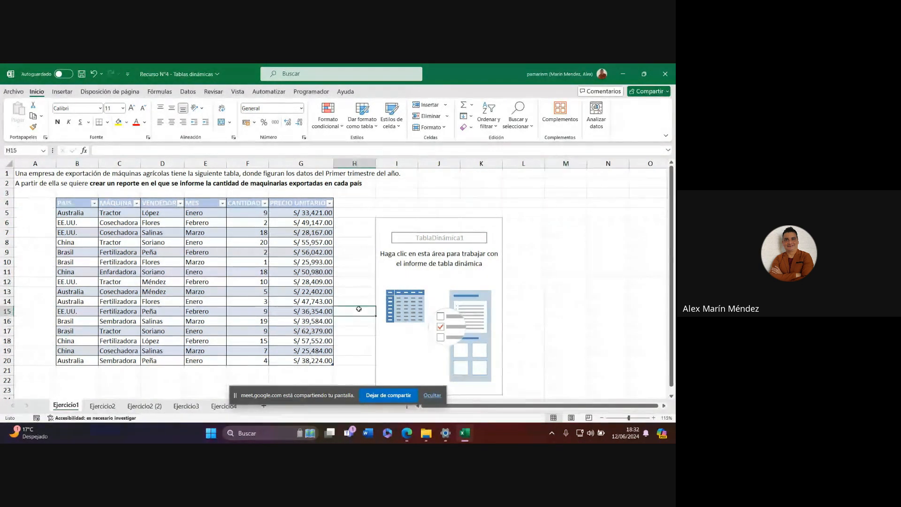
Step: Add the PAIS field to the pivot table rows, removing it and adding it again as a demonstration
click(398, 232)
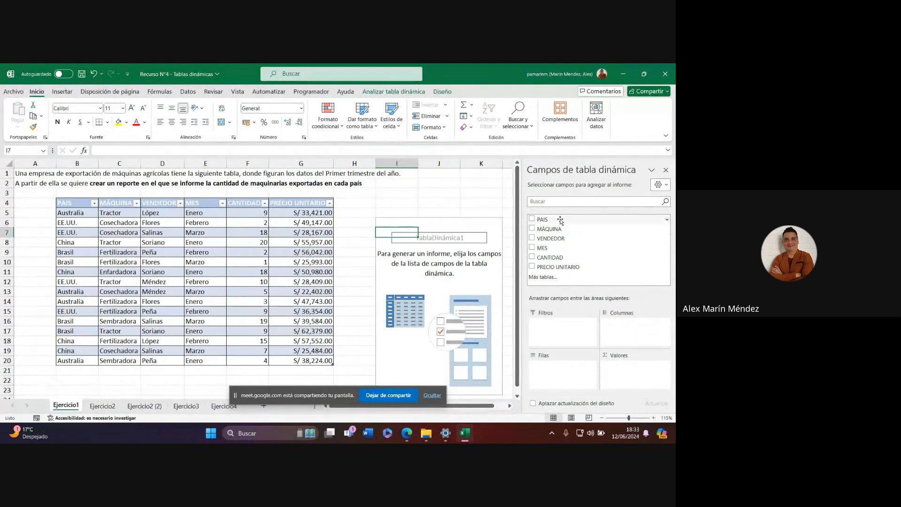
click(532, 219)
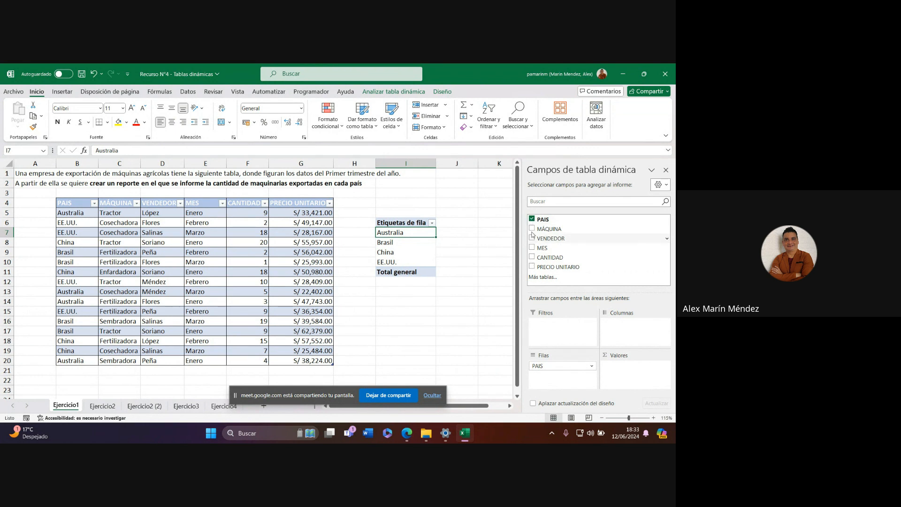
click(532, 219)
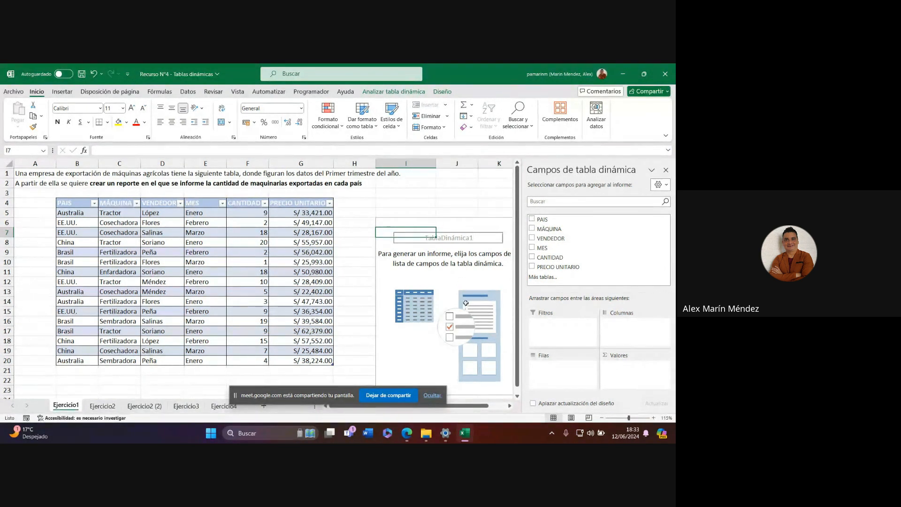
click(533, 219)
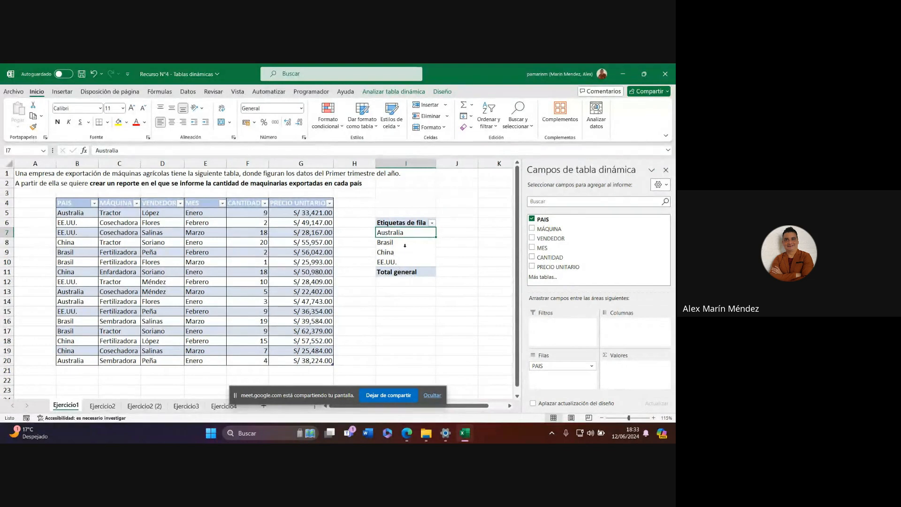
Step: Compare the source table's PAIS and MÁQUINA columns with the pivot table's country row labels I7:I10
drag(65, 212, 64, 358)
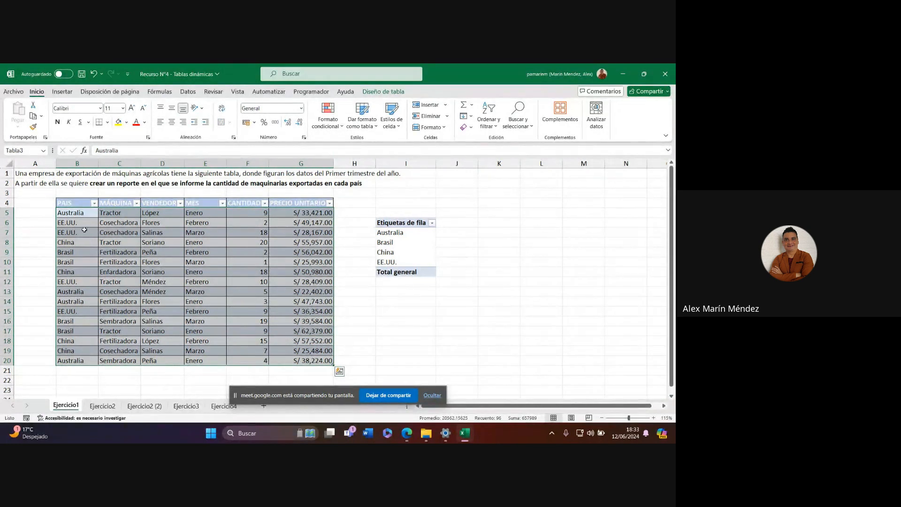
click(402, 234)
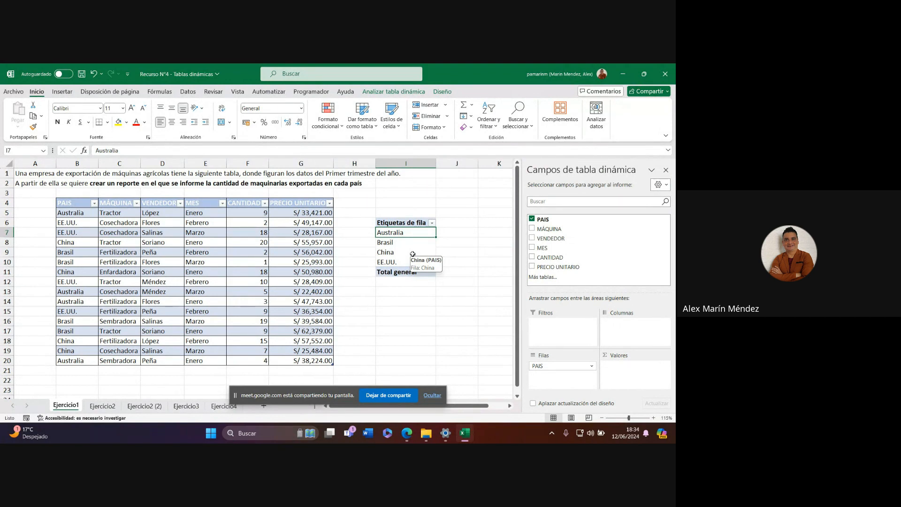
click(117, 162)
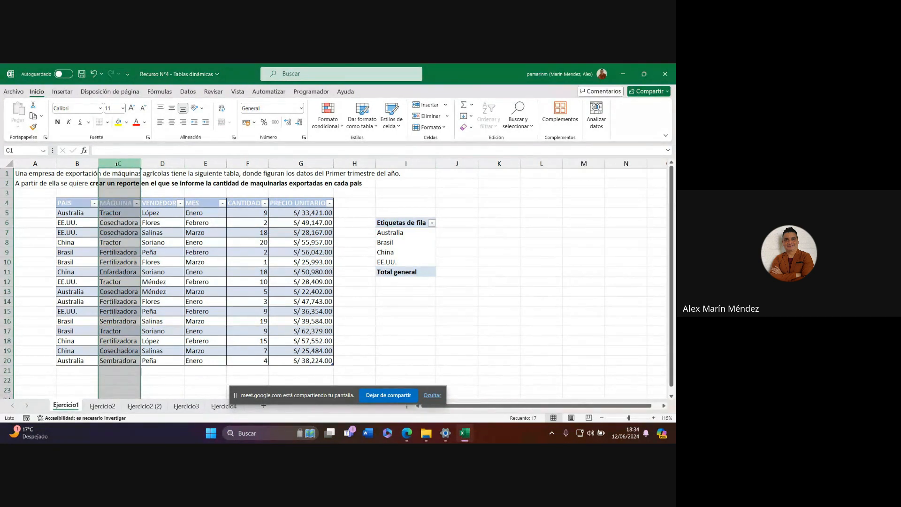
click(407, 230)
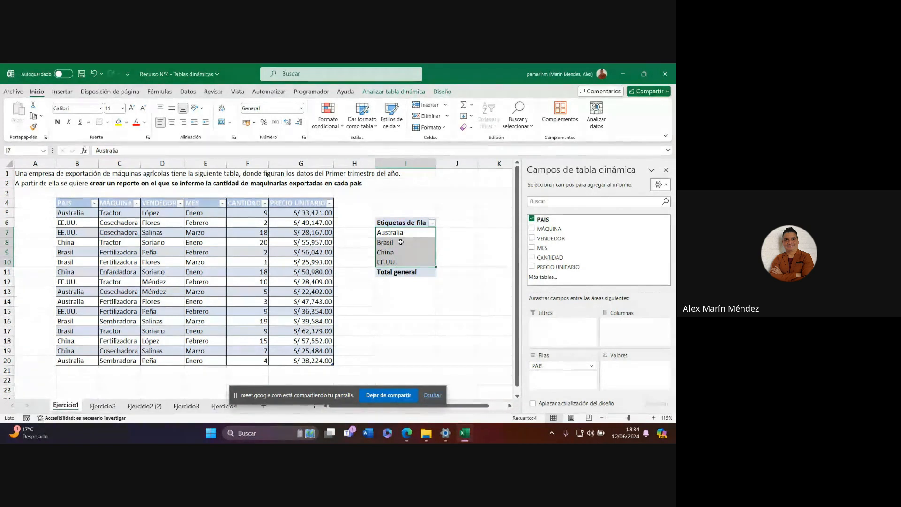
Step: Place the Meet call beside Excel to check the participants' responses, minimize it and restore Excel to full screen
mouse_move(408, 434)
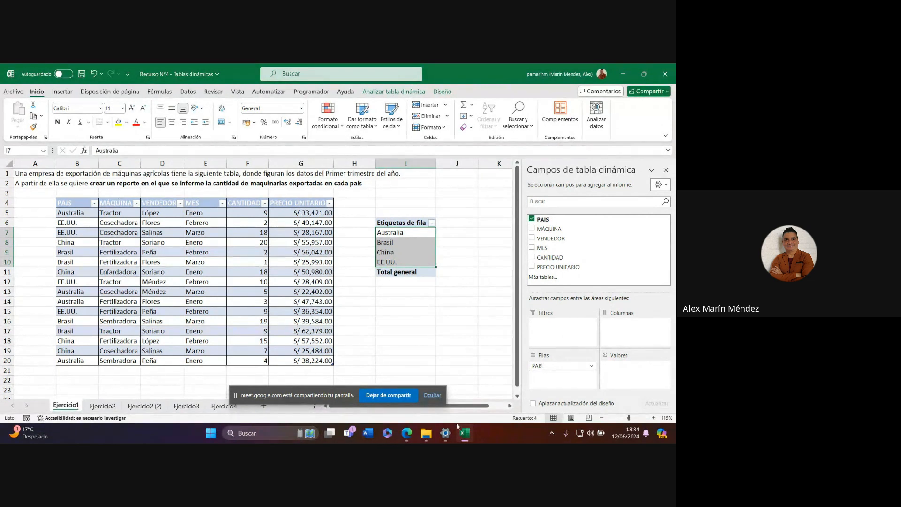
click(411, 436)
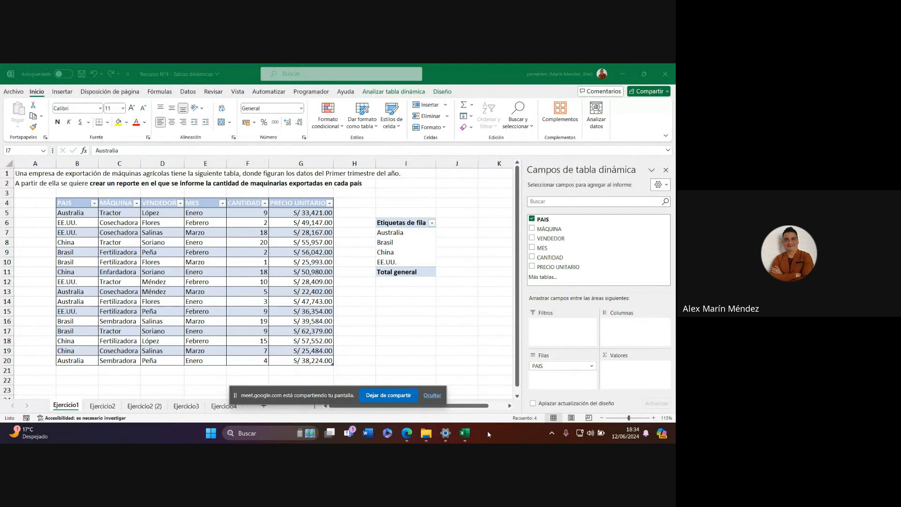
click(416, 69)
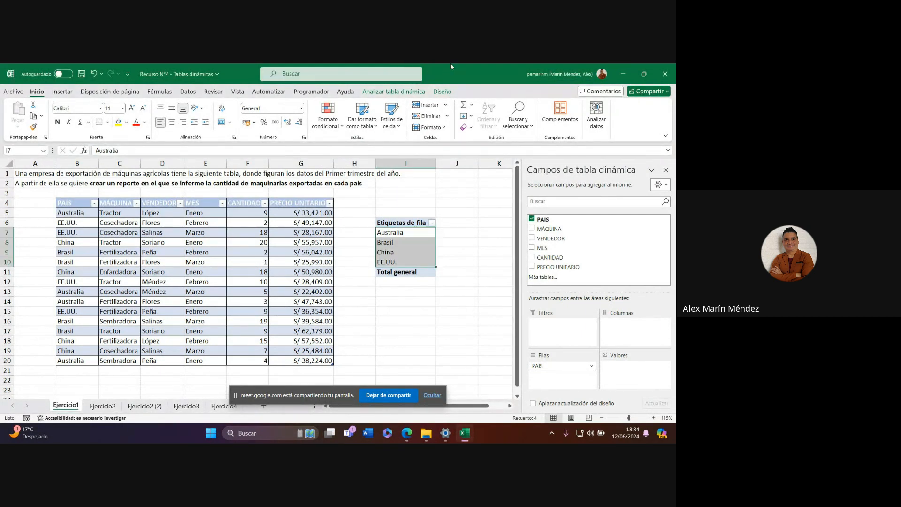
key(super+Left)
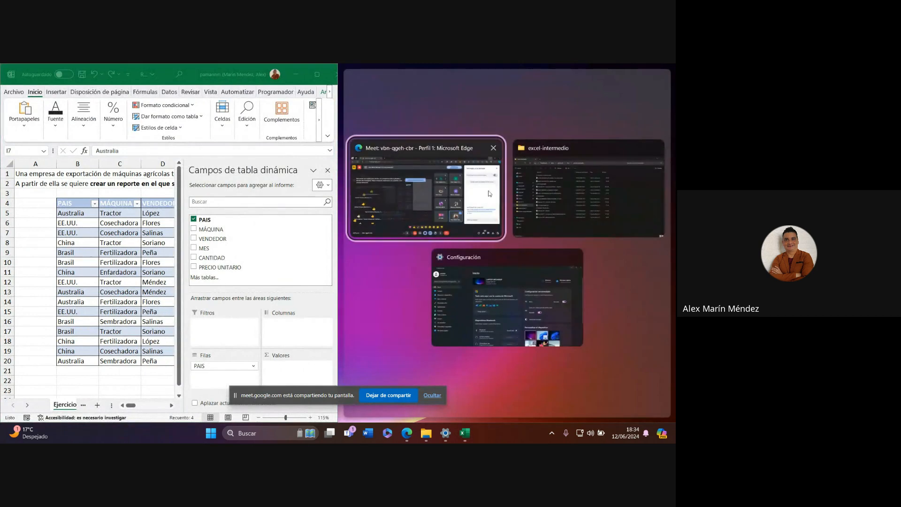
click(461, 151)
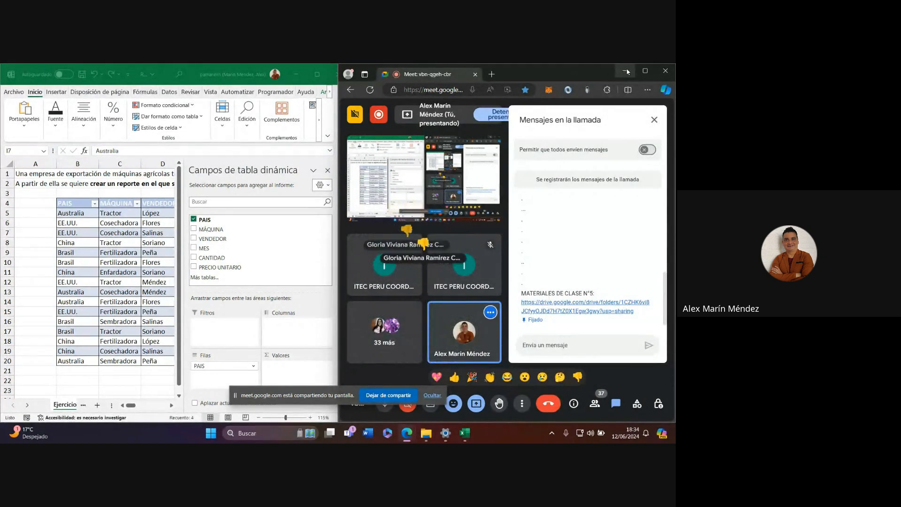
click(626, 72)
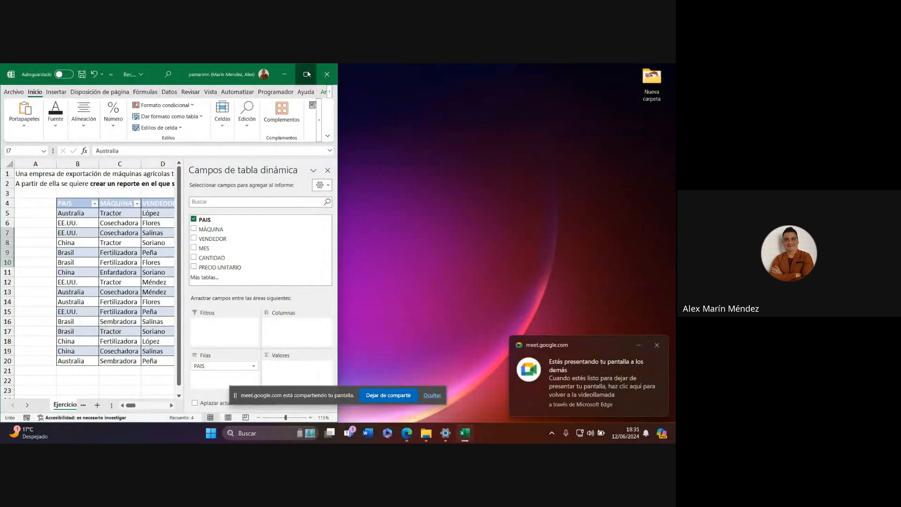
click(311, 74)
Step: Highlight the MÁQUINA data C5:C20, the pivot table's country labels and the report request in row 2 for comparison
click(126, 163)
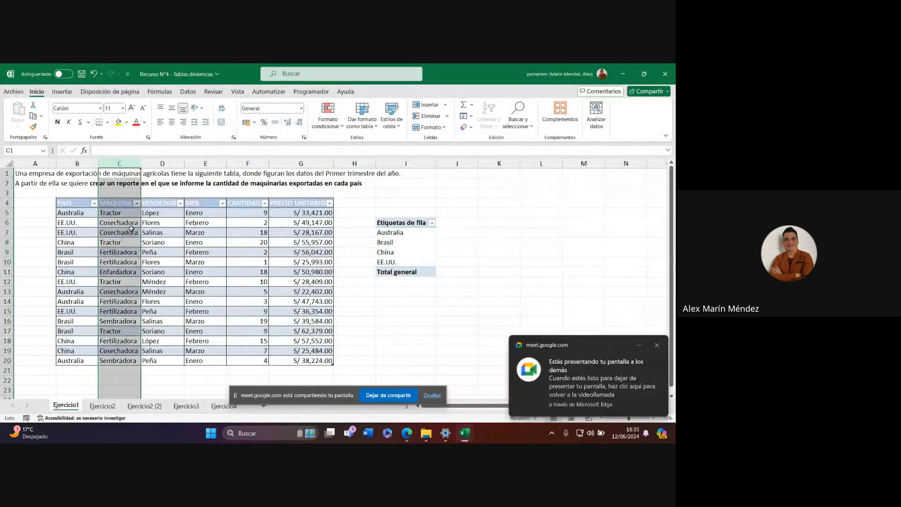
drag(121, 214, 116, 358)
click(418, 237)
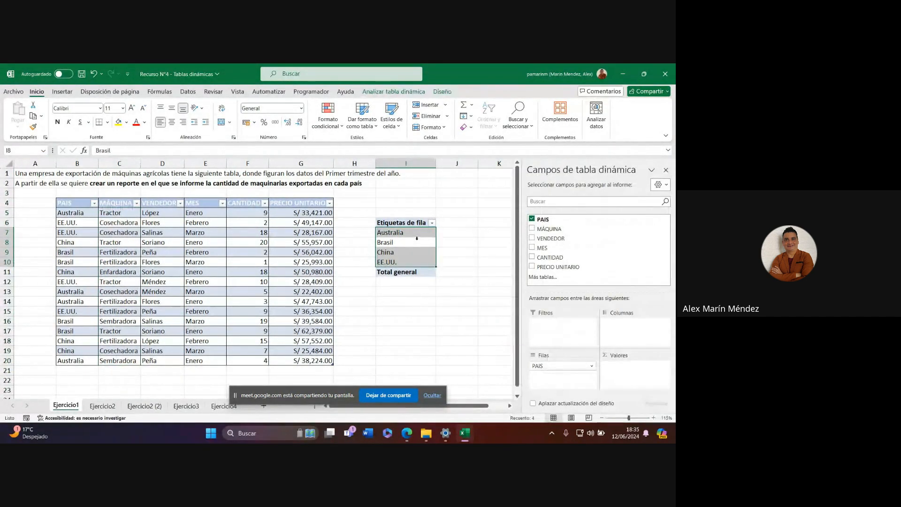
click(419, 234)
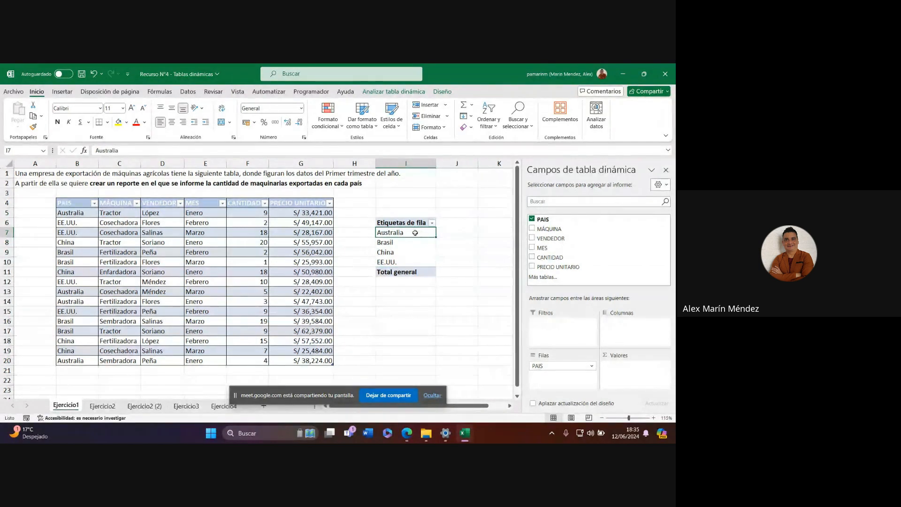
drag(196, 183, 350, 185)
drag(119, 213, 119, 361)
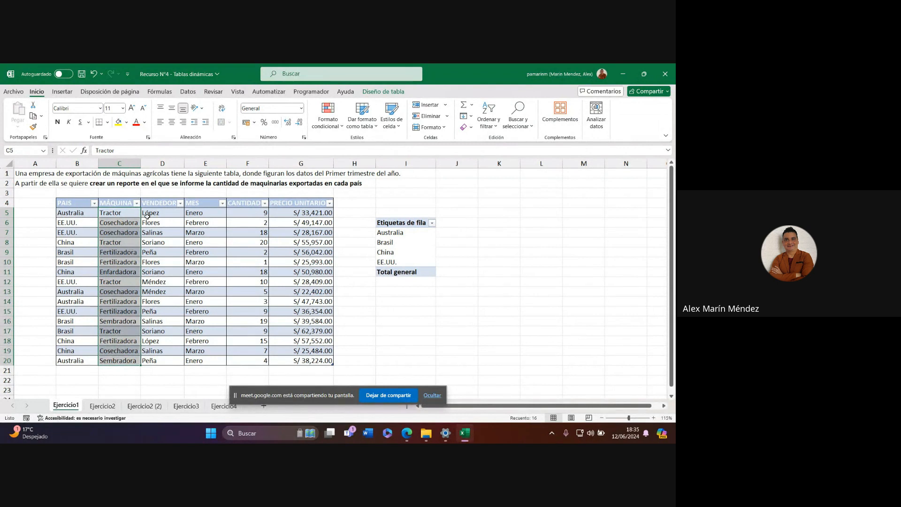
Step: Add the CANTIDAD field to the pivot table values as a sum per country
click(411, 223)
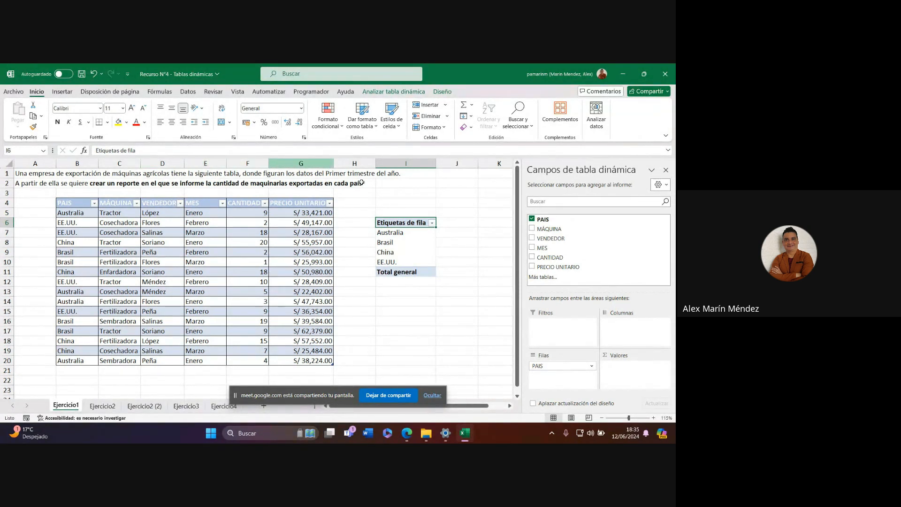
click(532, 257)
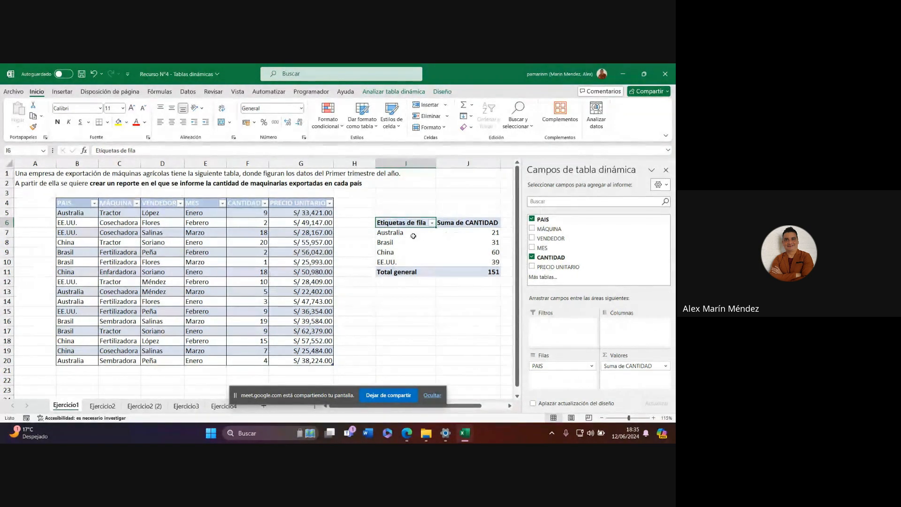
Step: Frame the finished pivot table with a blue box, point arrows at it from above and below, and clear the drawing
mouse_move(488, 234)
mouse_move(495, 264)
mouse_move(370, 214)
mouse_down()
mouse_move(406, 281)
mouse_move(502, 281)
mouse_move(503, 213)
mouse_up()
drag(377, 347, 403, 292)
drag(426, 363, 426, 303)
drag(471, 349, 454, 296)
drag(498, 359, 475, 295)
drag(368, 148, 394, 197)
drag(400, 139, 401, 197)
drag(455, 138, 422, 208)
drag(491, 139, 460, 197)
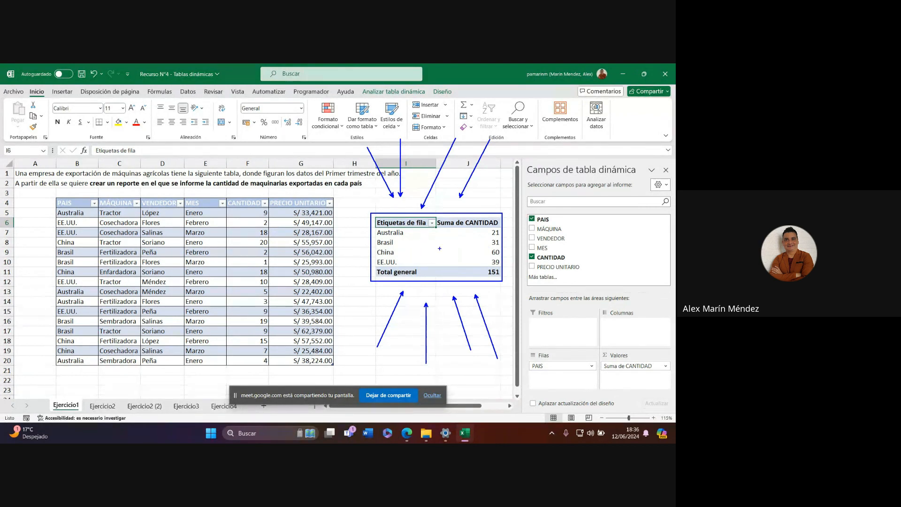
key(Escape)
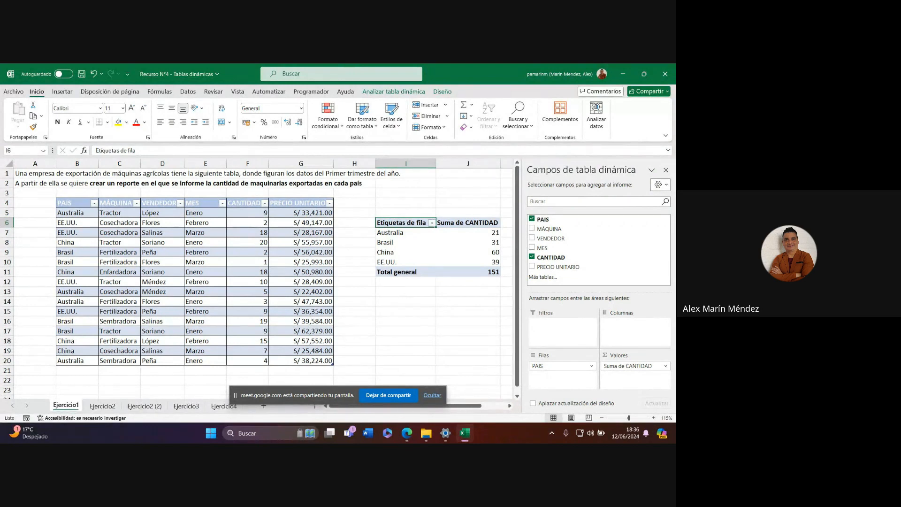
Step: Draw arrows pointing to the sheets Ejercicio2, Ejercicio2 (2), Ejercicio3 and Ejercicio4, and clear them
drag(109, 321, 109, 395)
drag(158, 317, 158, 397)
drag(198, 318, 198, 396)
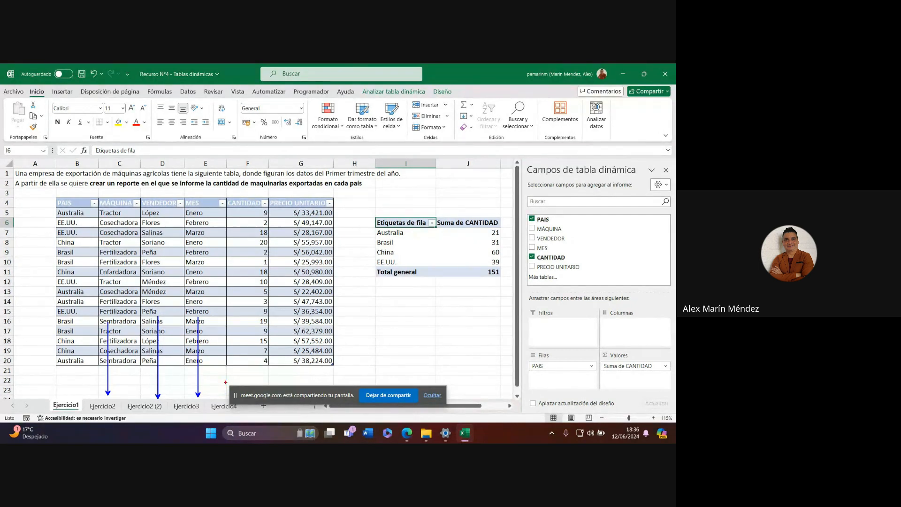
drag(219, 311, 219, 394)
key(Escape)
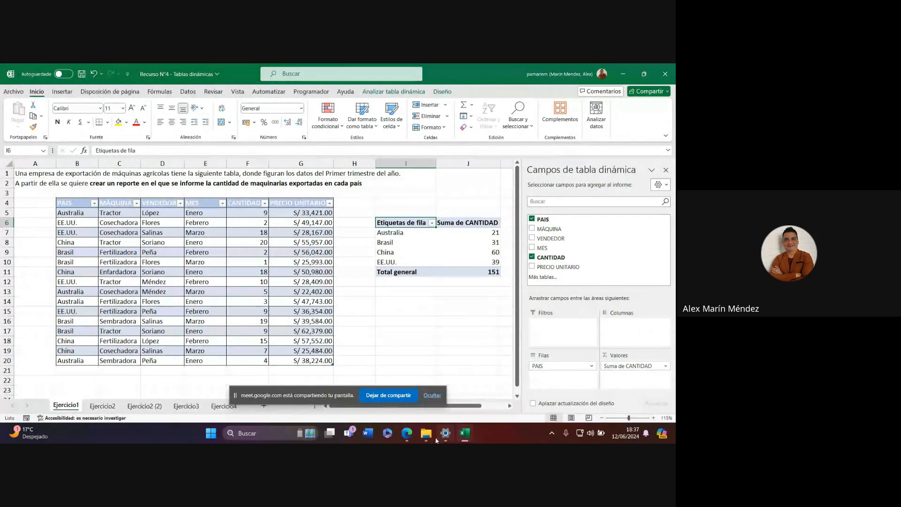
Step: Switch to the Meet call to check the participants' reactions at full size, and return to Excel
mouse_move(407, 433)
click(356, 376)
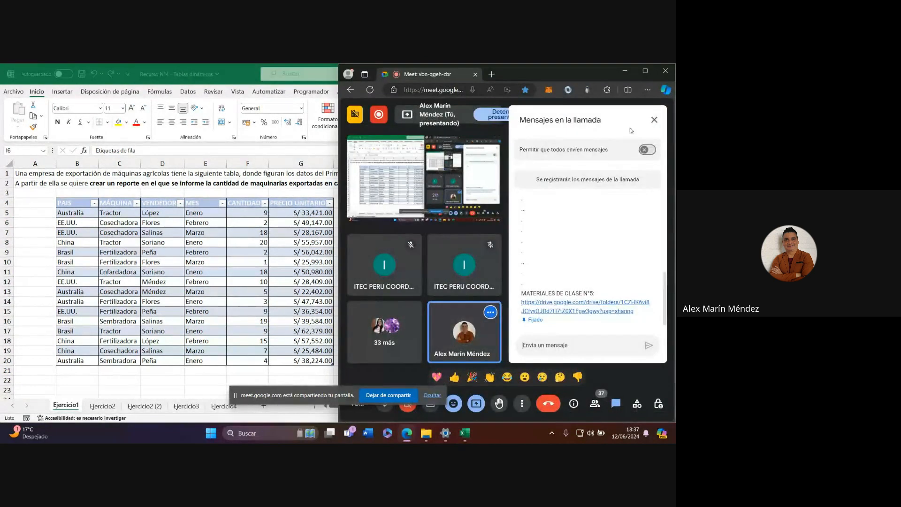
click(645, 71)
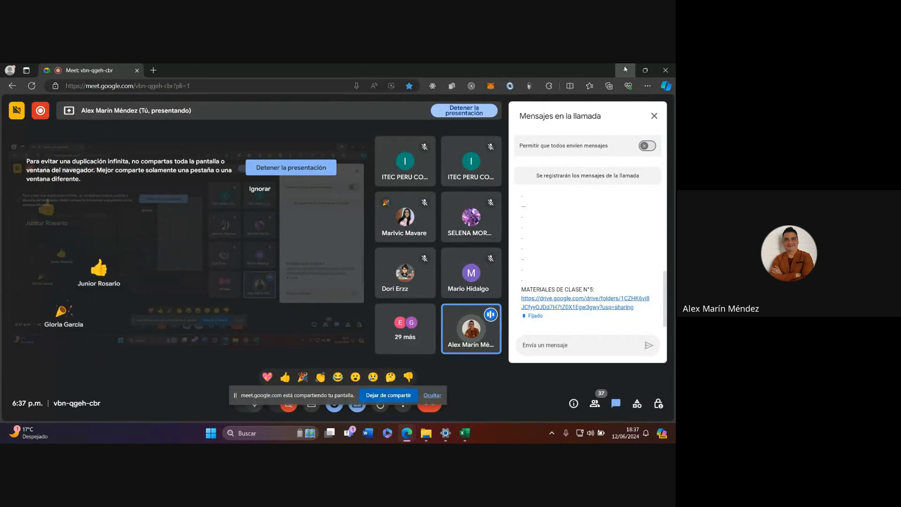
click(625, 70)
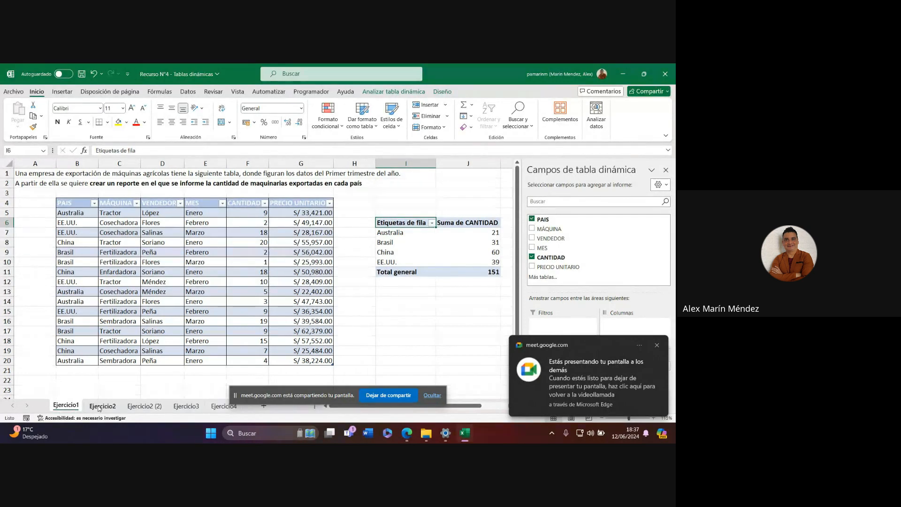
Step: Open the Ejercicio2 sheet and highlight its sales data range B3:H24
click(99, 407)
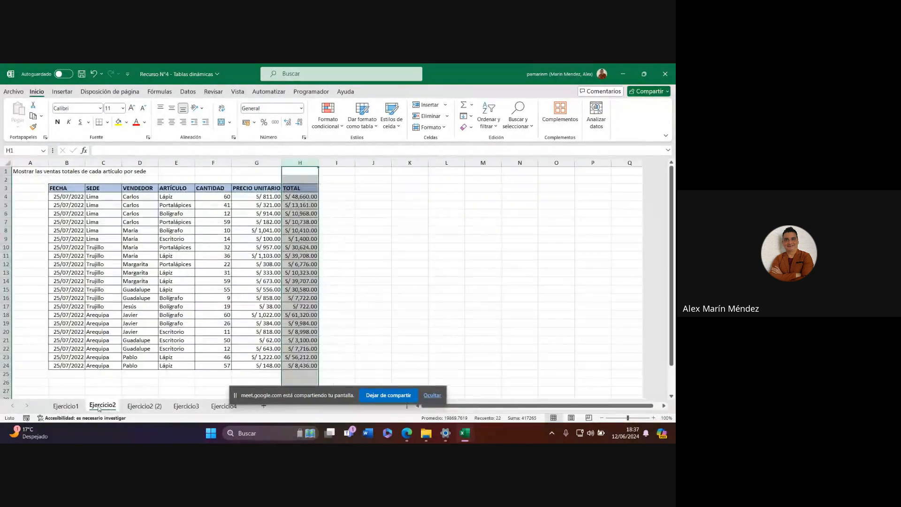
click(364, 224)
drag(66, 189, 305, 366)
click(385, 324)
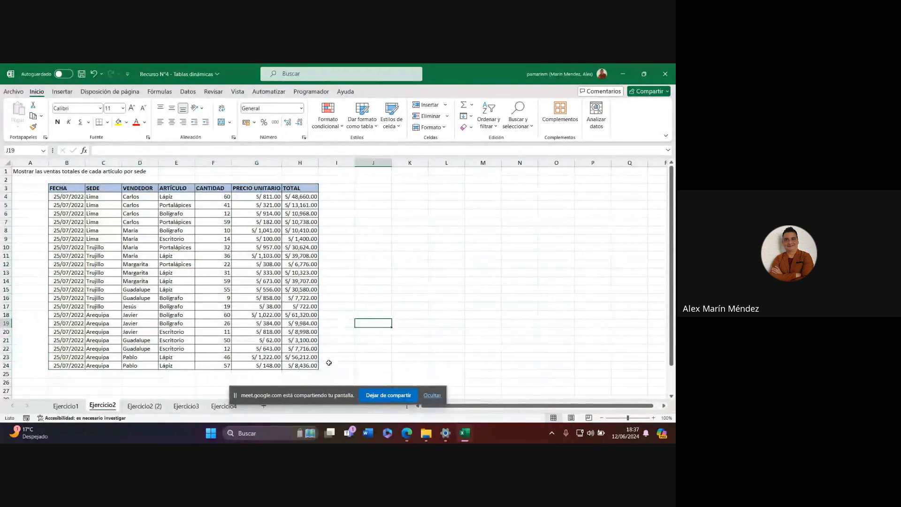
Step: Draw arrows and lines pointing to the sales data's last row and the empty area beside it, and clear them
key(ctrl+2)
drag(322, 369, 360, 321)
drag(365, 94, 366, 216)
drag(374, 97, 466, 268)
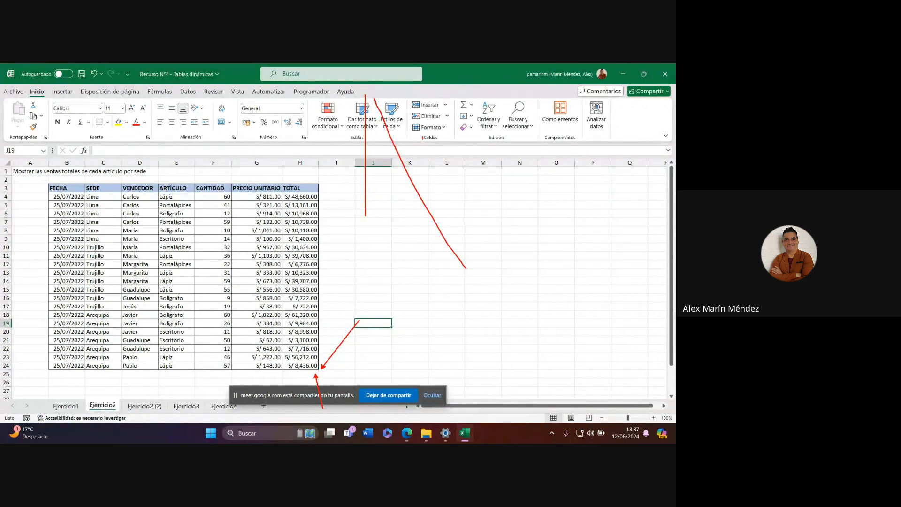
drag(386, 98, 432, 99)
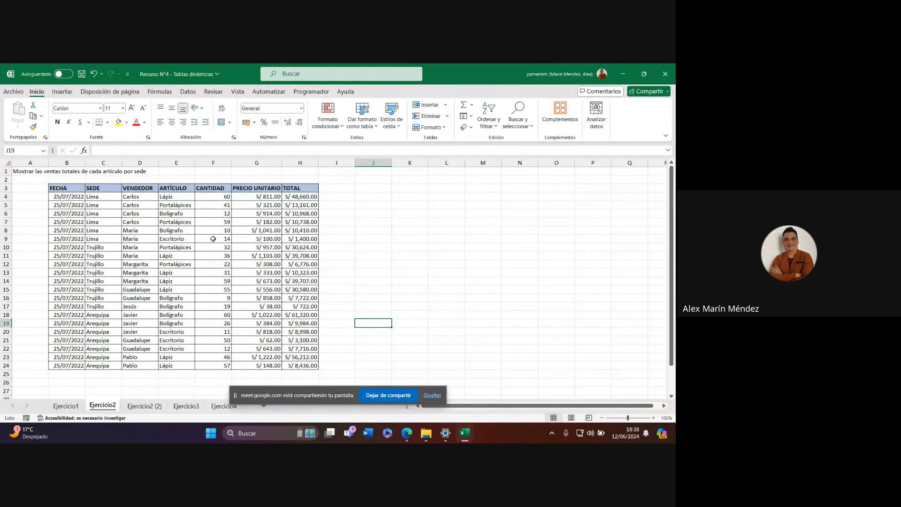
Step: Highlight the sales records B4:H24 and compare cells inside the data range with empty cells outside it
drag(65, 196, 285, 364)
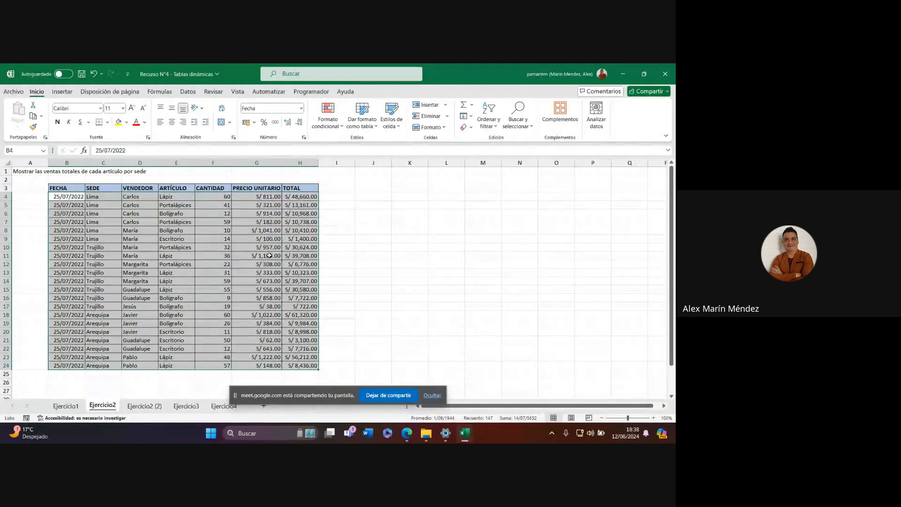
click(366, 256)
drag(77, 199, 286, 364)
click(346, 246)
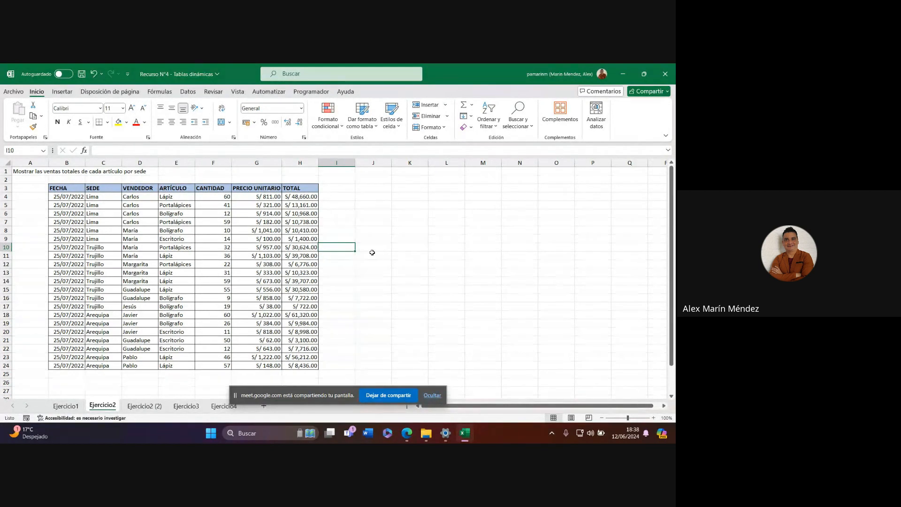
click(76, 204)
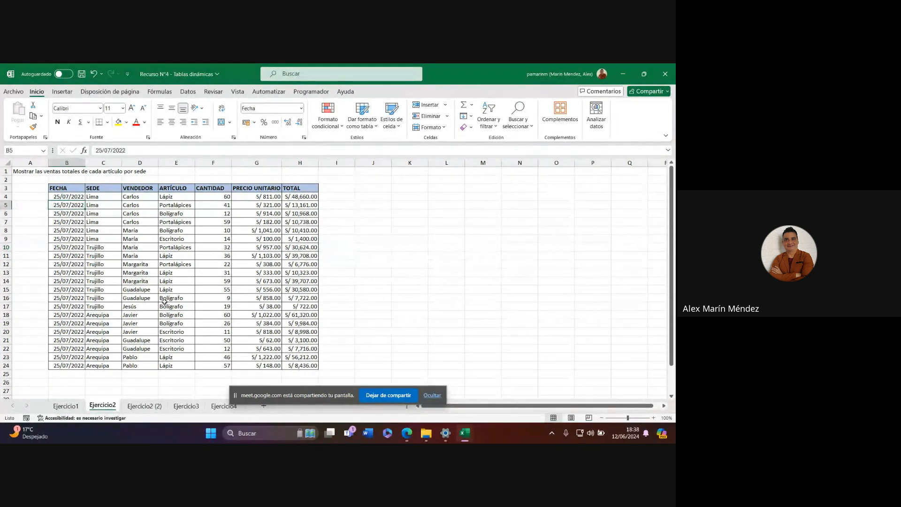
click(259, 244)
click(378, 238)
Step: Convert the sales range B3:H24 into an Excel table with headers
click(202, 263)
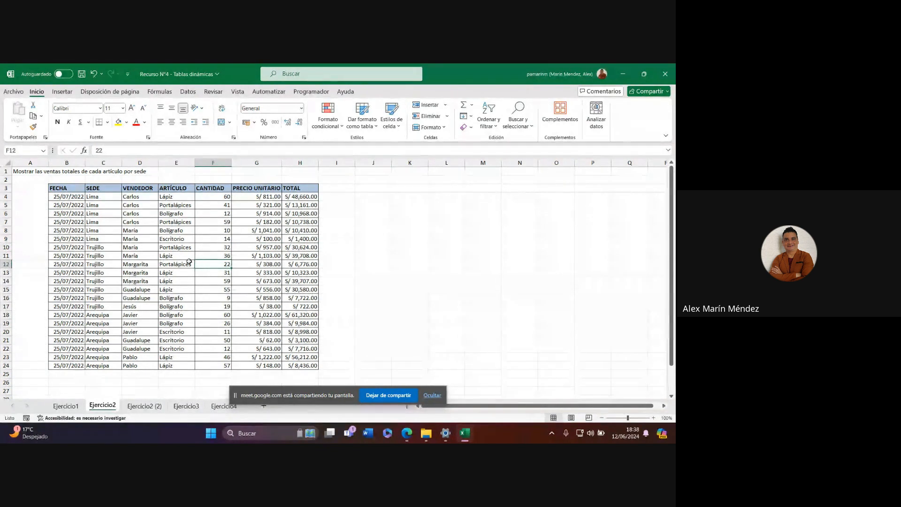
click(62, 91)
click(88, 110)
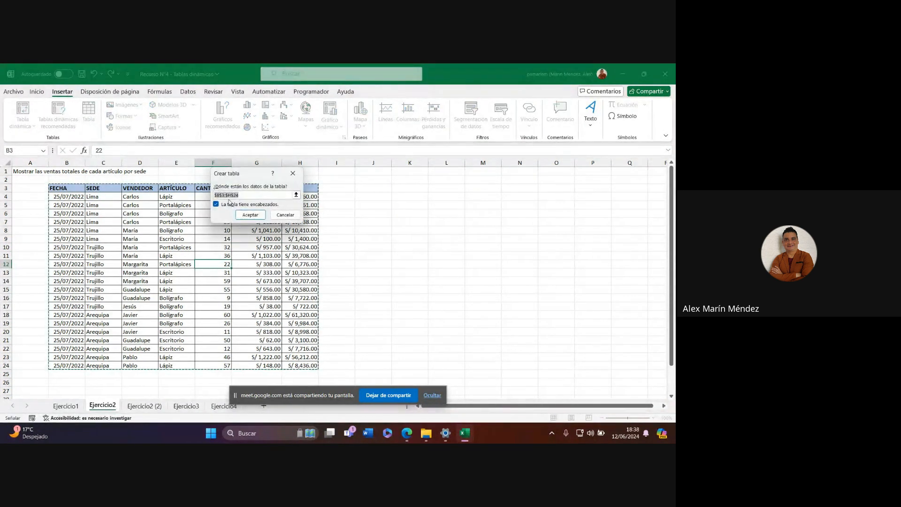
click(250, 214)
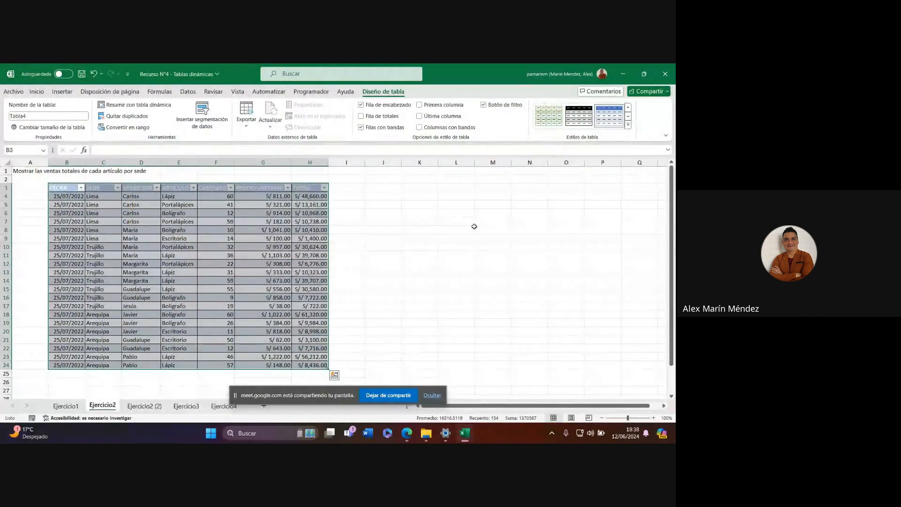
click(397, 245)
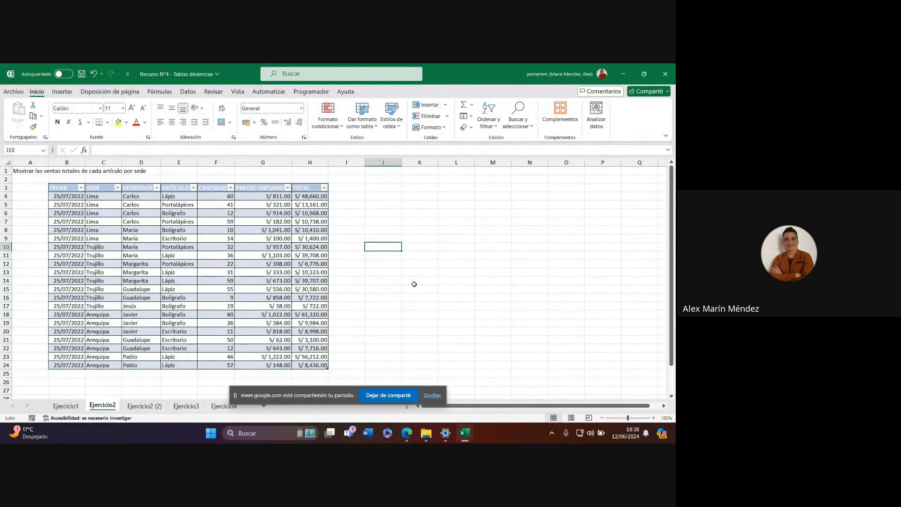
Step: Insert a pivot table from Tabla4 on the existing Ejercicio2 sheet at cell J5
click(106, 246)
click(62, 92)
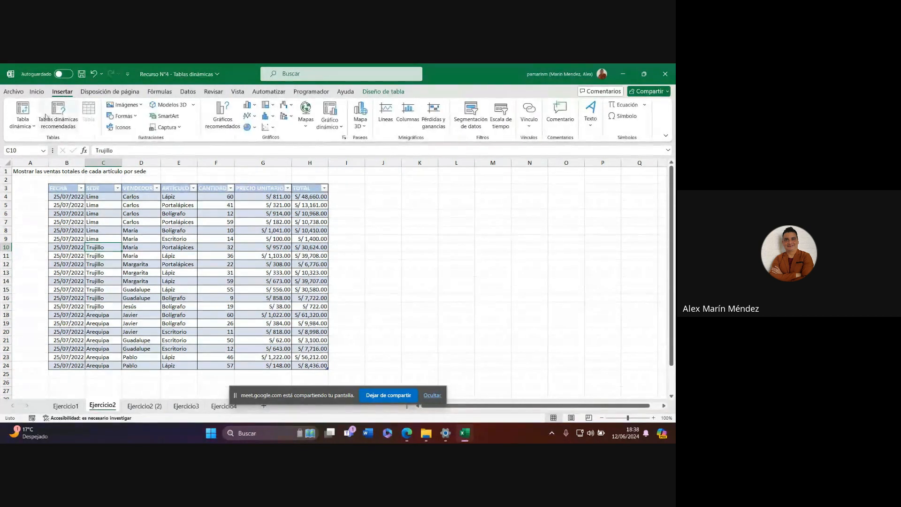
click(23, 113)
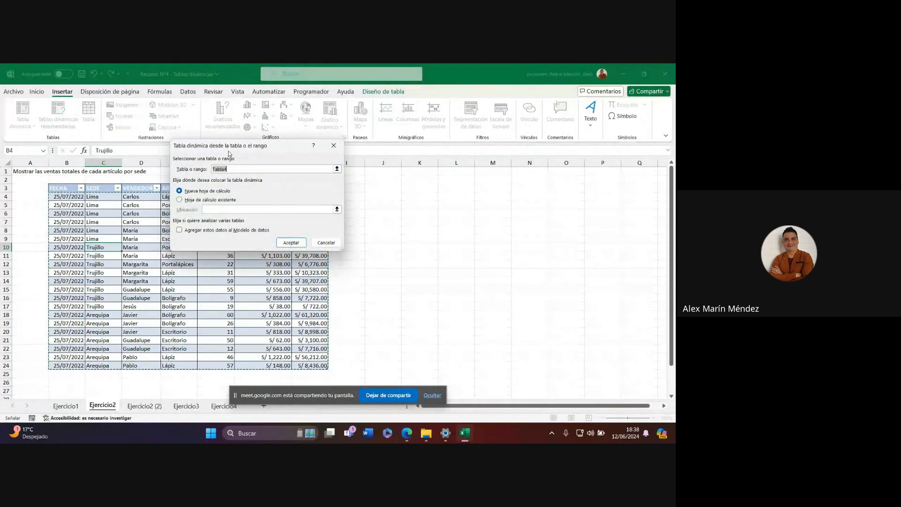
drag(228, 149, 406, 225)
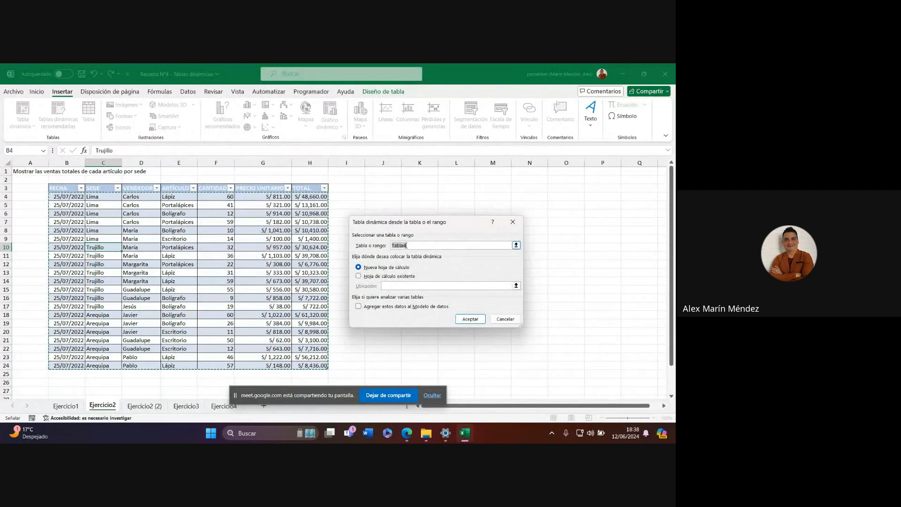
click(376, 279)
drag(403, 222, 189, 202)
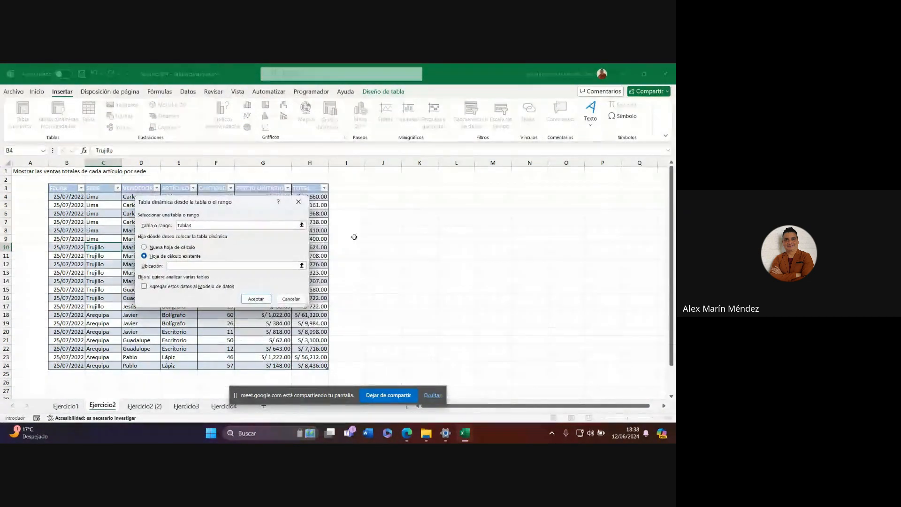
click(374, 206)
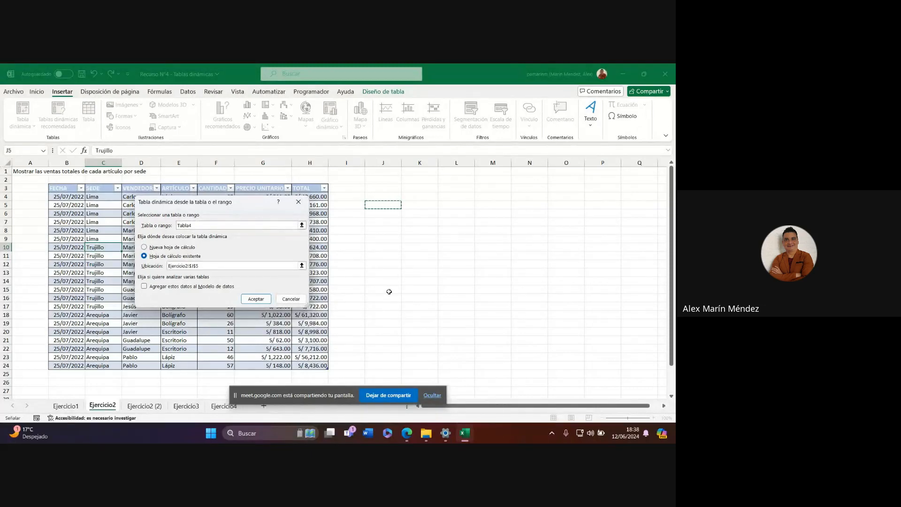
click(259, 301)
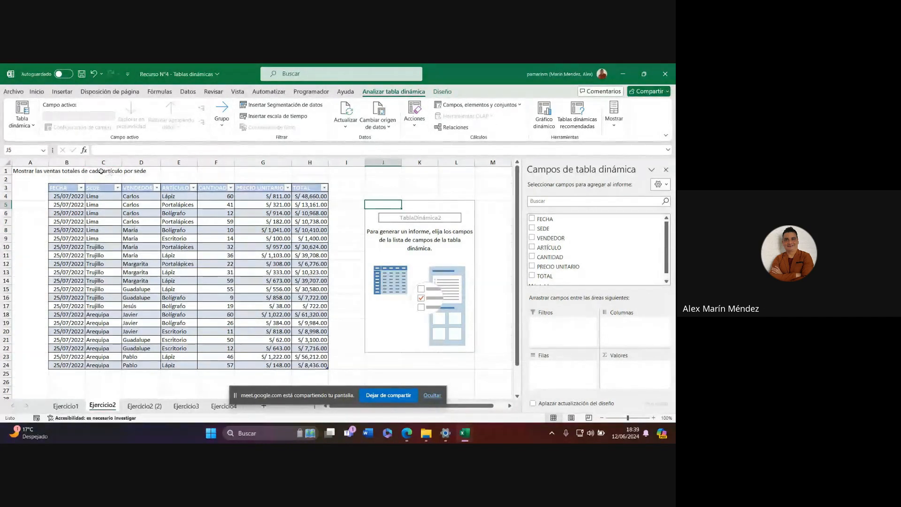
Step: Add the SEDE and ARTÍCULO fields to the pivot table rows
click(534, 229)
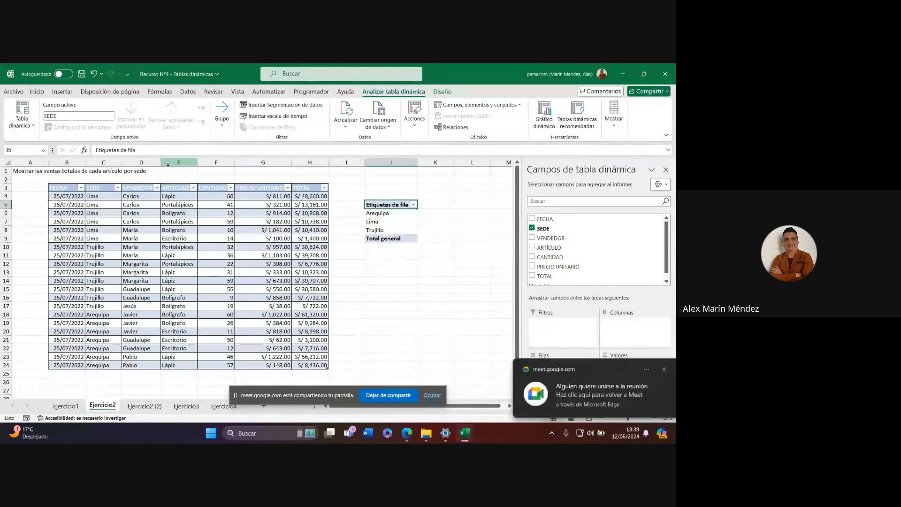
click(532, 248)
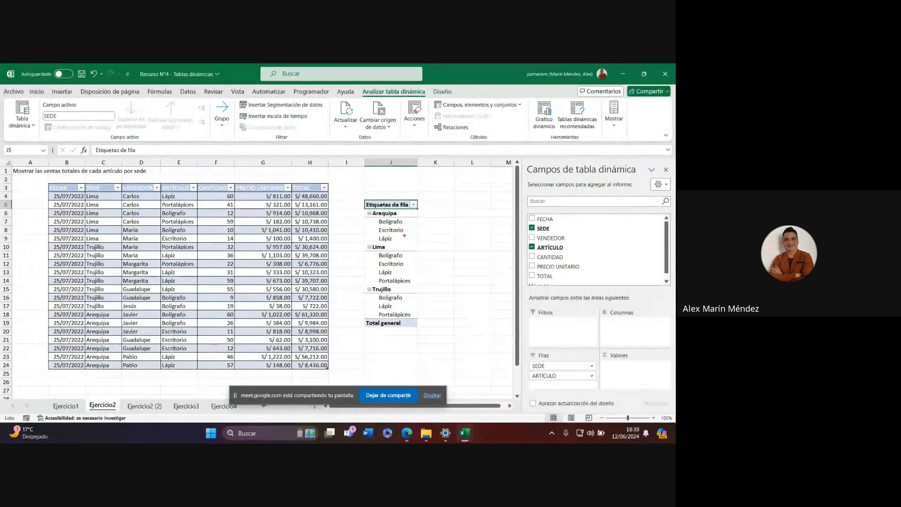
Step: Mark the Arequipa, Lima and Trujillo row labels with red arrows and the articles under each with blue arrows
drag(402, 214, 429, 214)
drag(393, 248, 446, 247)
drag(395, 291, 433, 291)
drag(412, 225, 457, 225)
drag(408, 269, 477, 269)
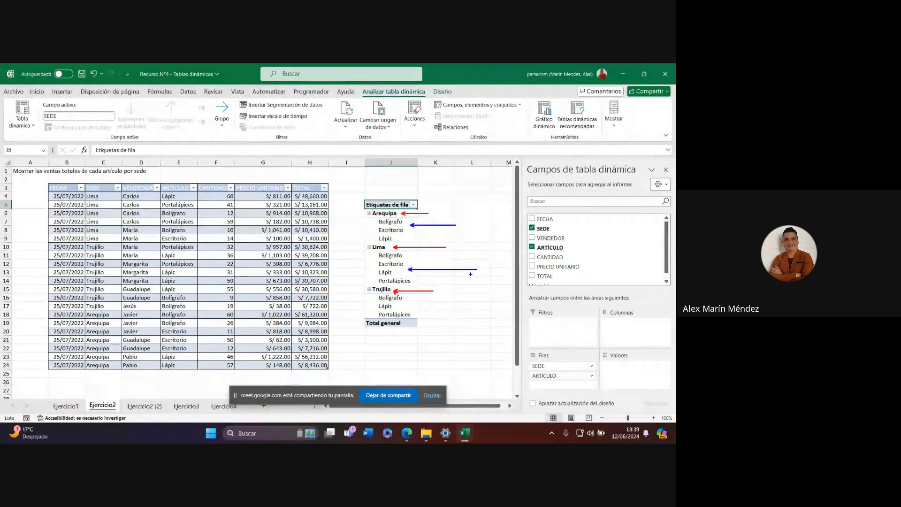
drag(409, 307, 469, 304)
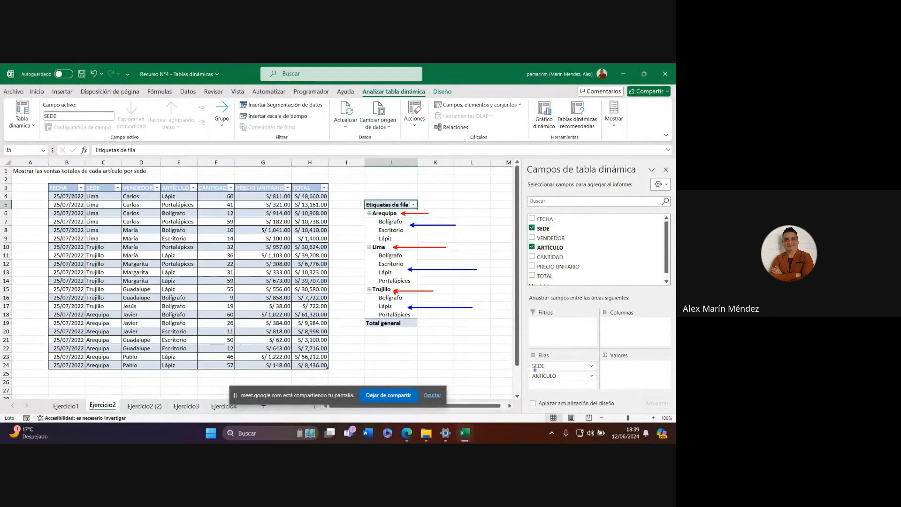
Step: Frame the Filas area, number SEDE as 1 and ARTÍCULO as 2 with red arrows, and clear the drawing
mouse_move(523, 355)
mouse_down()
mouse_move(527, 371)
mouse_move(606, 387)
mouse_up()
mouse_move(525, 348)
mouse_down()
mouse_move(538, 360)
mouse_move(562, 360)
mouse_up()
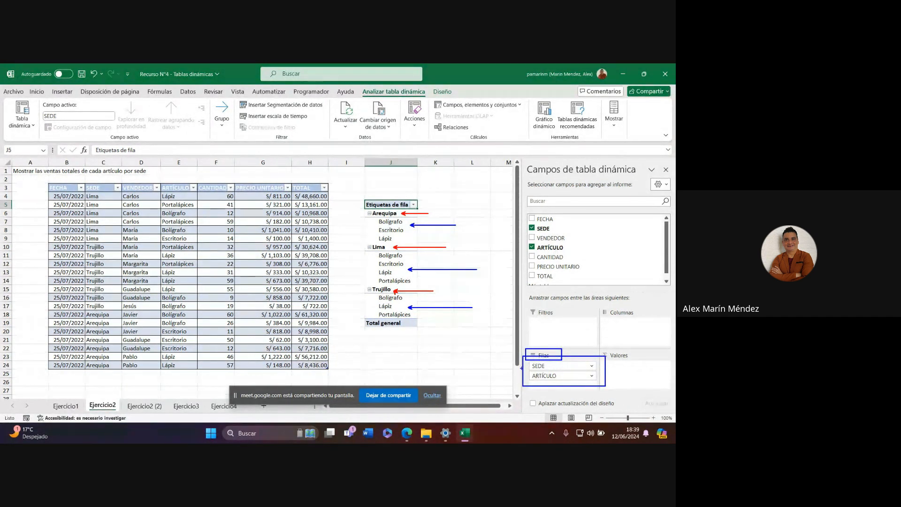
drag(519, 367, 456, 367)
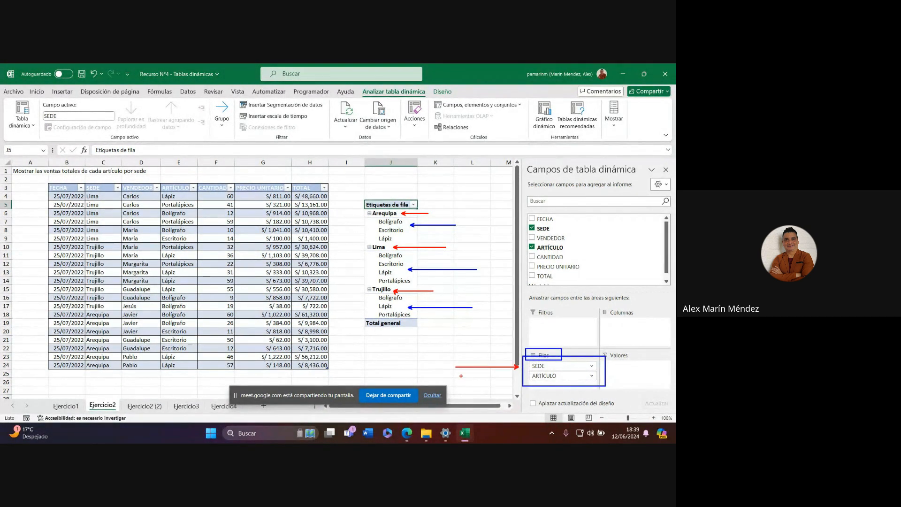
mouse_move(517, 378)
mouse_down()
mouse_move(454, 378)
mouse_move(442, 366)
mouse_move(454, 385)
mouse_up()
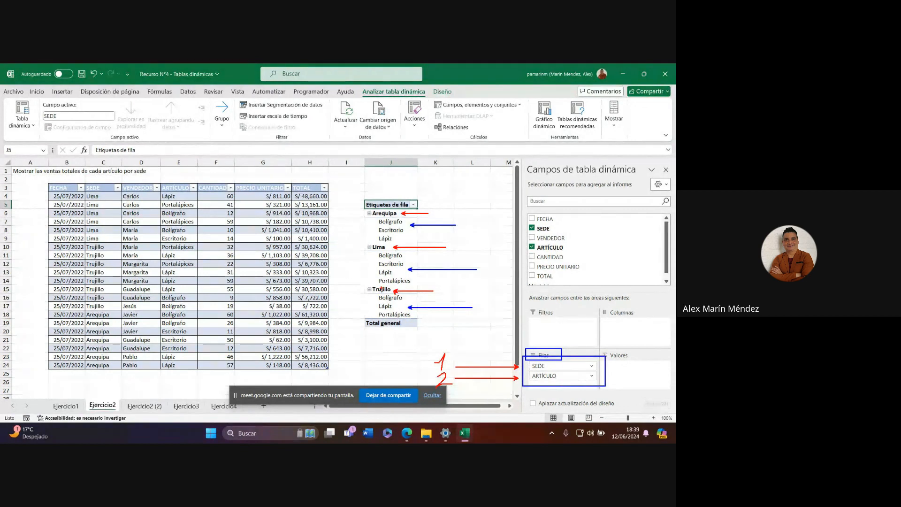
key(Escape)
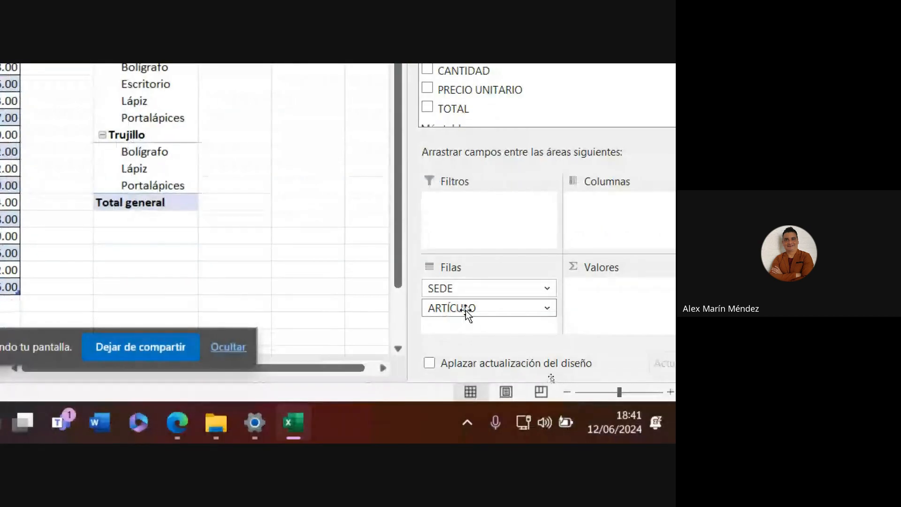
Step: Reorder the pivot table's row fields so that ARTÍCULO comes above SEDE
click(496, 310)
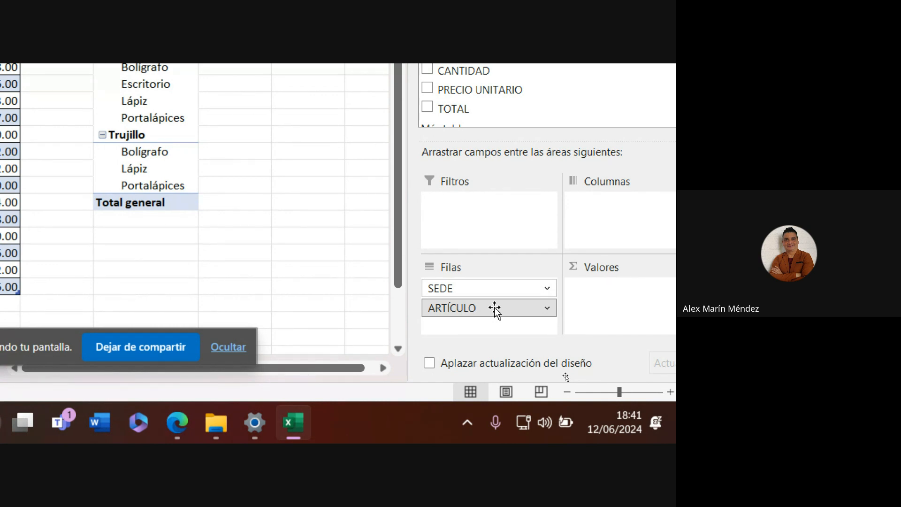
drag(495, 310, 501, 286)
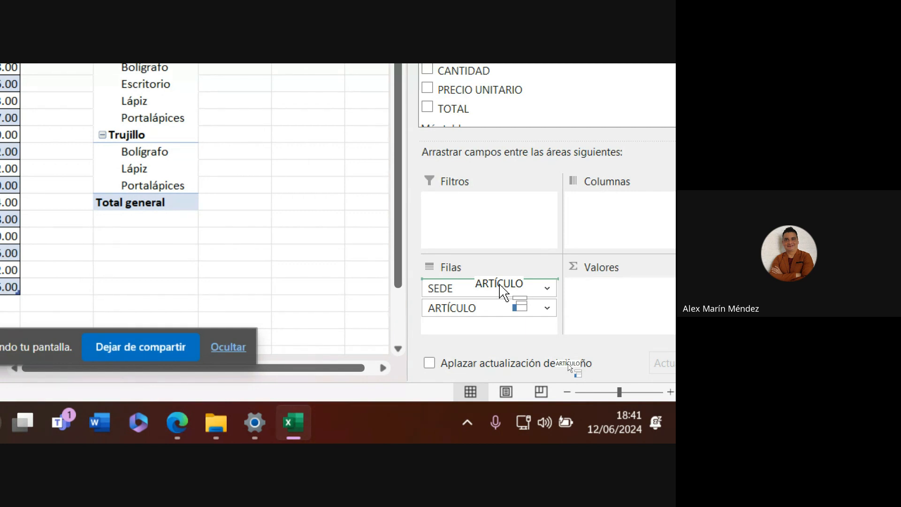
drag(501, 286, 500, 284)
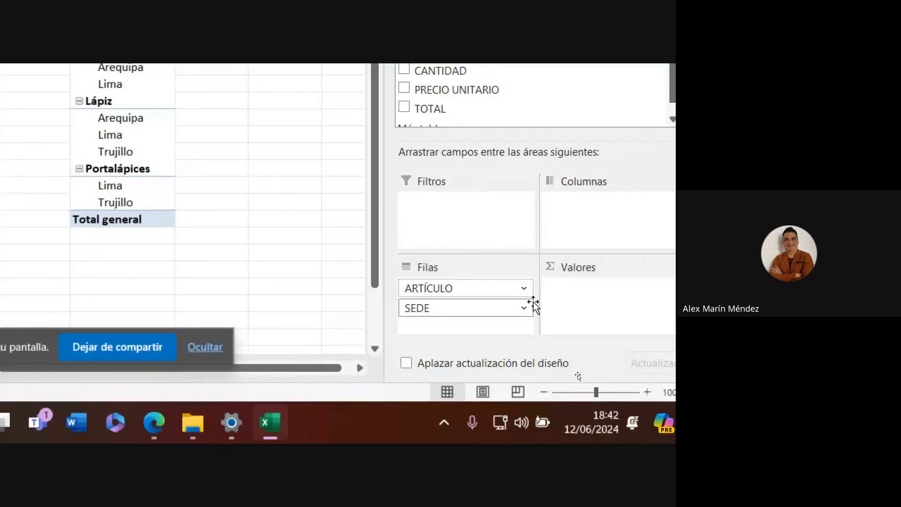
Step: Move SEDE back above ARTÍCULO in the pivot table's row fields
drag(533, 306, 415, 295)
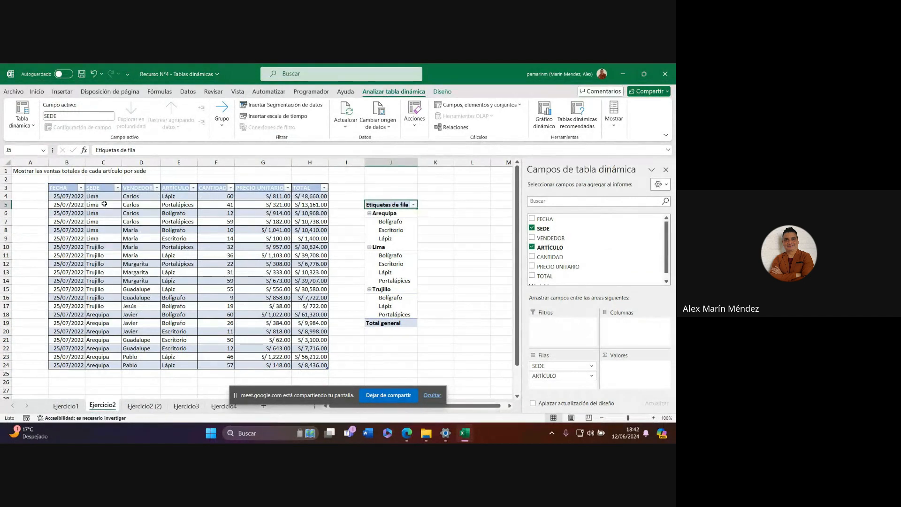
Step: Go through the source table's columns from FECHA to TOTAL and add the TOTAL field to the pivot table's values
click(67, 161)
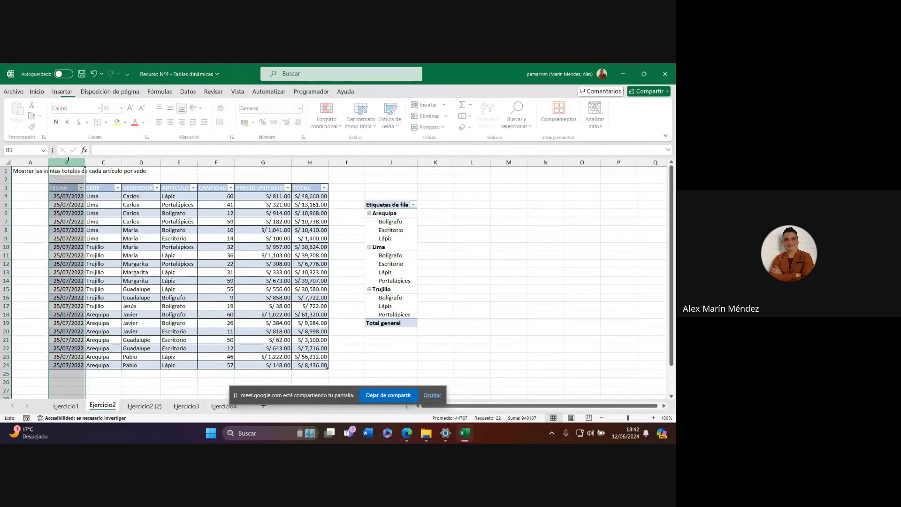
click(103, 163)
click(141, 162)
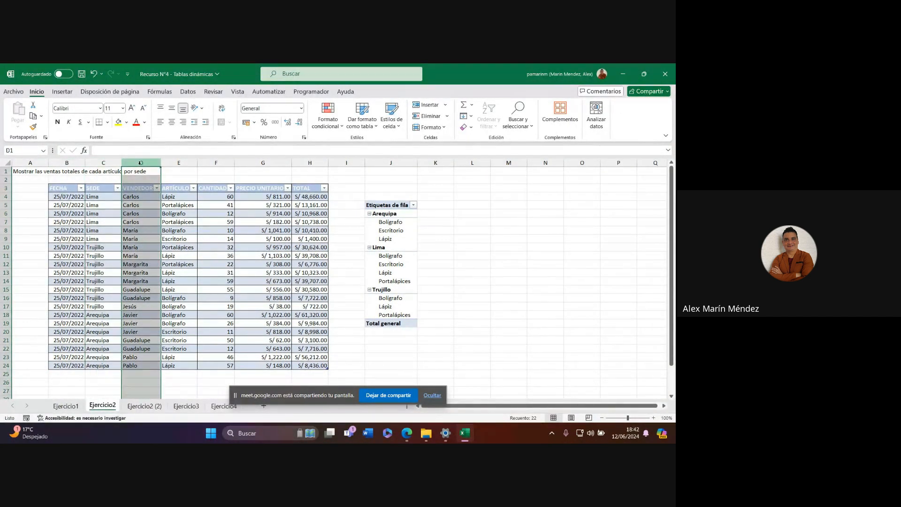
click(172, 165)
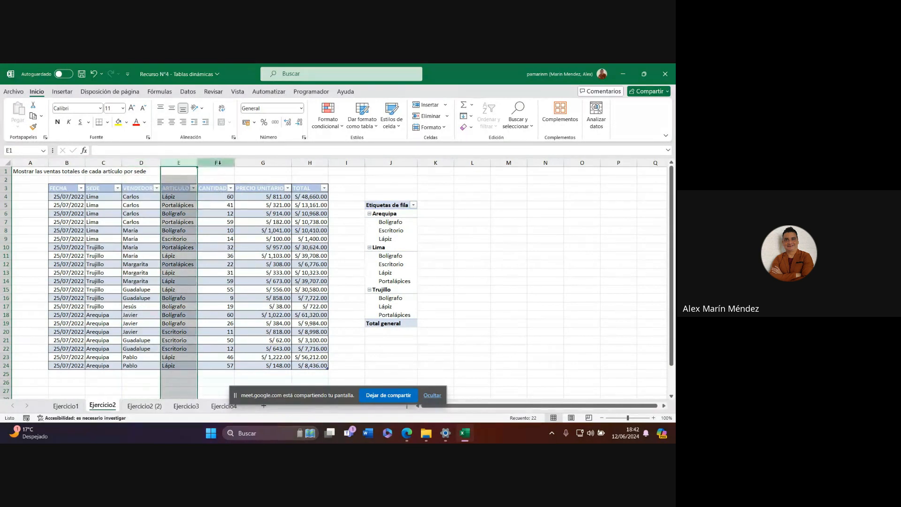
click(219, 163)
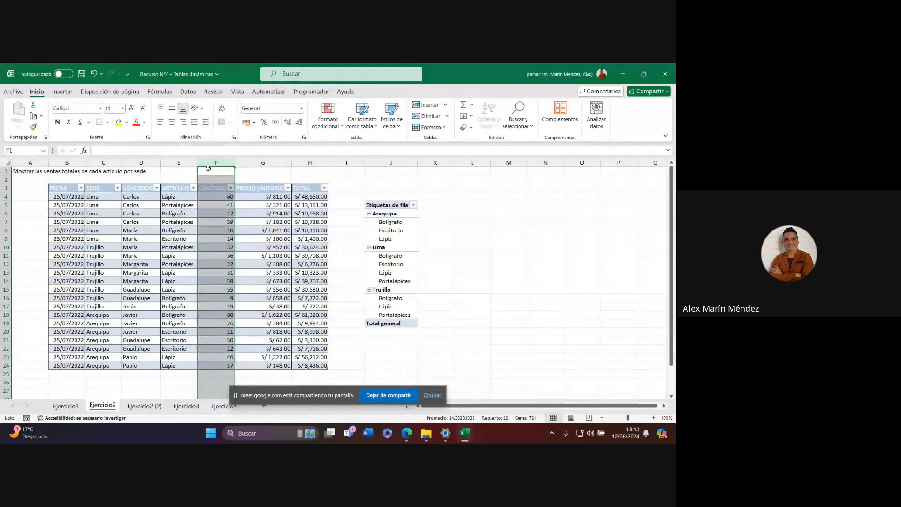
click(275, 163)
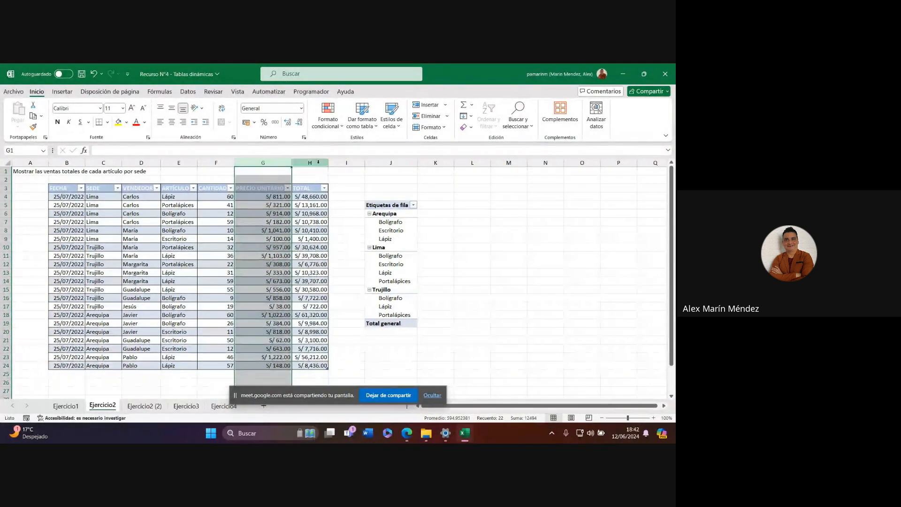
click(310, 162)
click(388, 222)
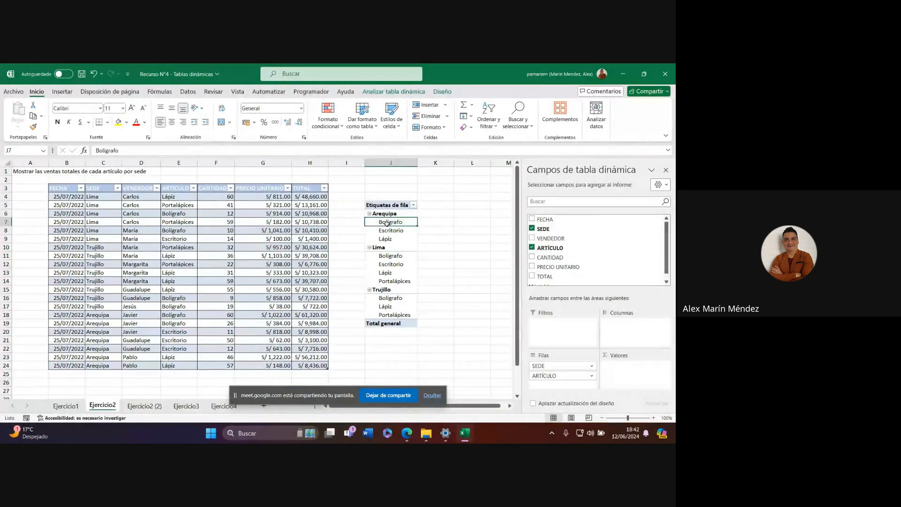
click(533, 276)
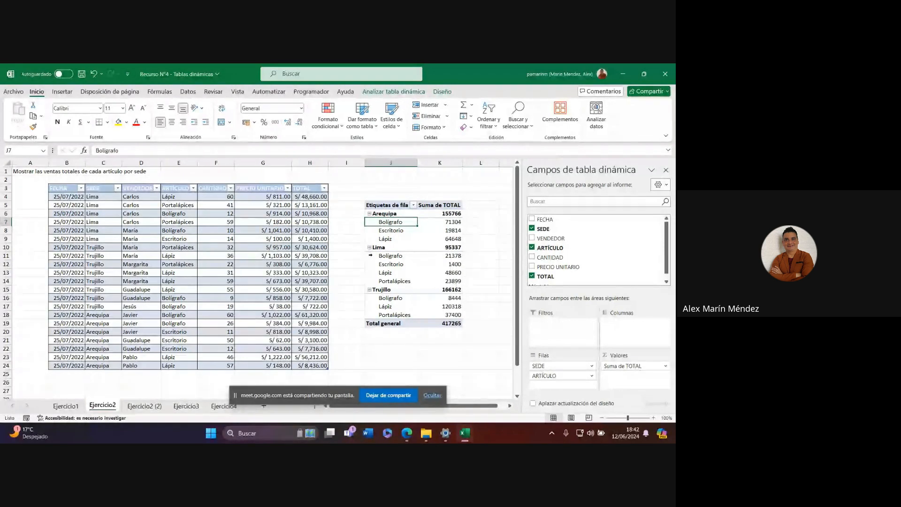
Step: Frame the whole pivot table in red, point arrows at its Arequipa rows, and clear the drawing
drag(360, 196, 468, 334)
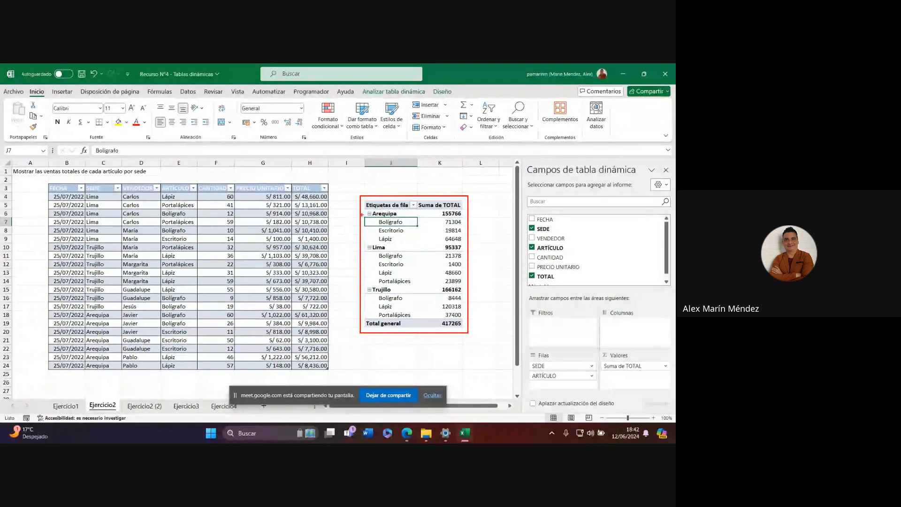
drag(362, 214, 328, 230)
drag(286, 269, 375, 232)
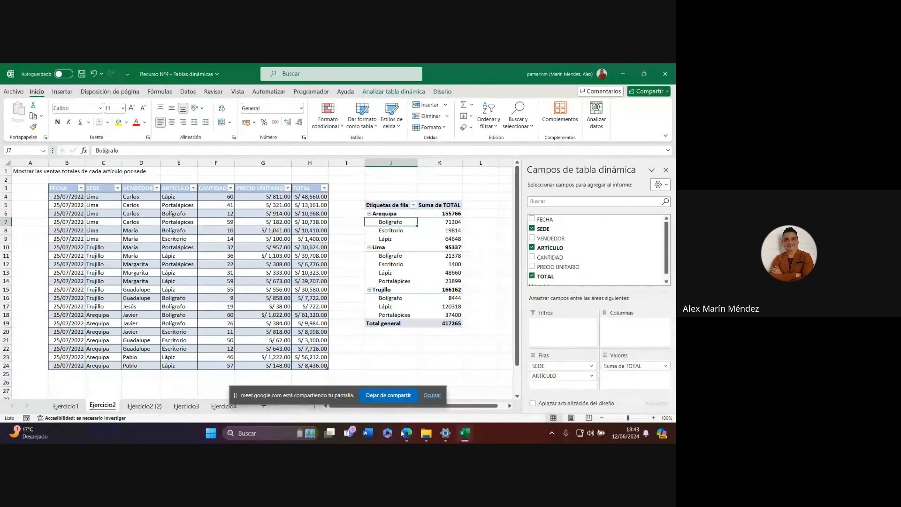
Step: Check the class's reactions in the Meet call and return to the Excel workbook
click(407, 433)
click(374, 396)
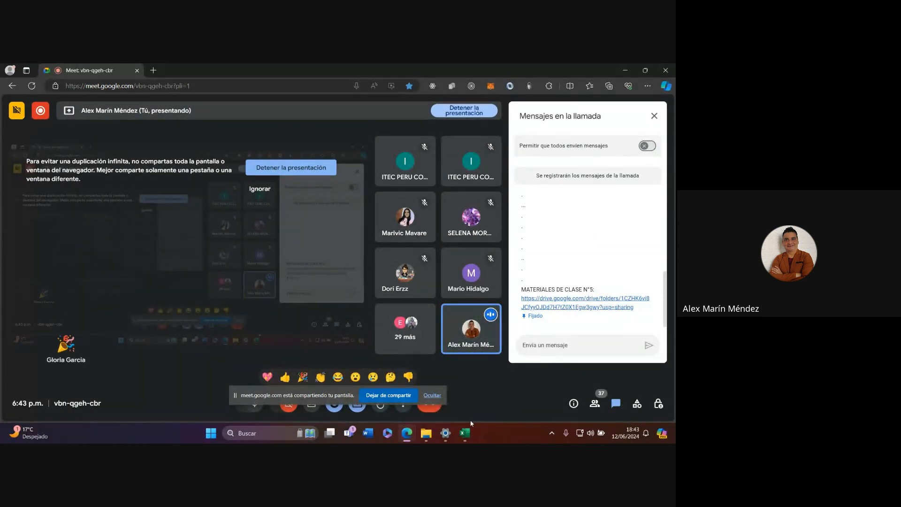
click(463, 434)
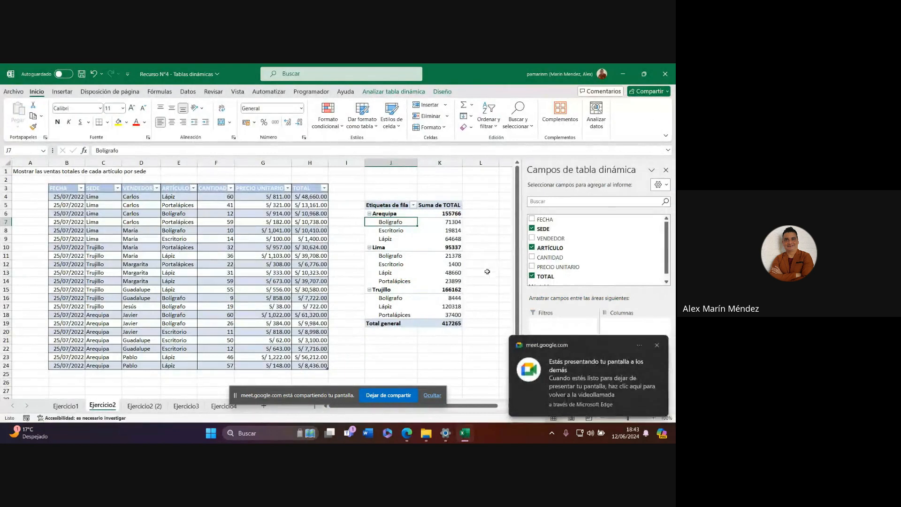
click(657, 347)
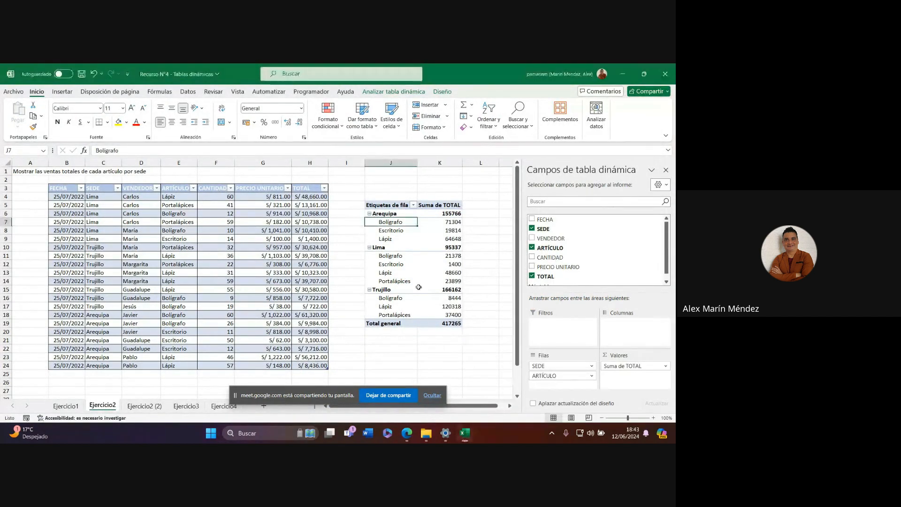
Step: Frame the Suma de CANTIDAD column of the Ejercicio1 pivot table in blue for comparison, and return to the Ejercicio2 sheet
mouse_move(452, 240)
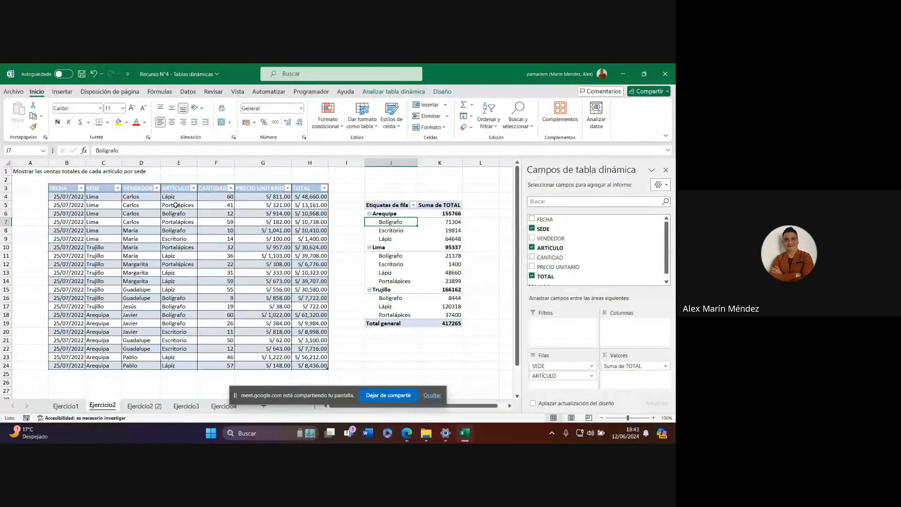
click(65, 406)
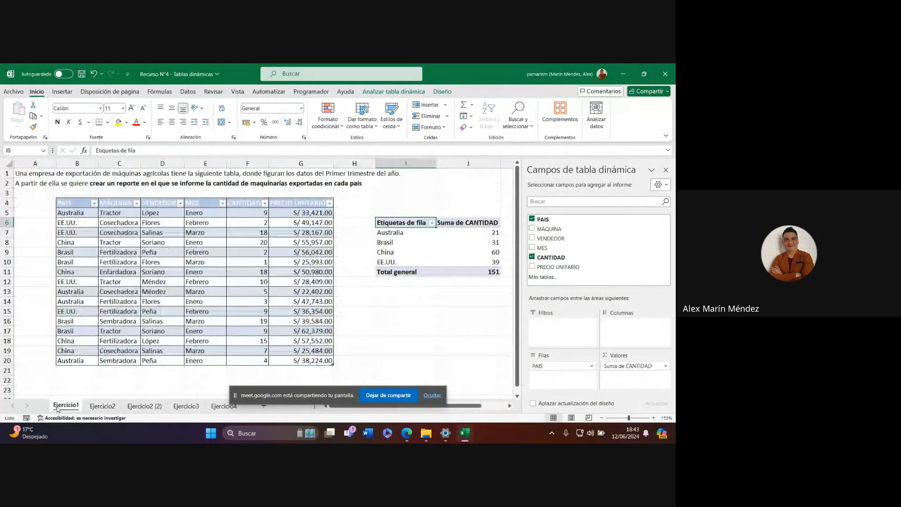
drag(474, 406, 496, 406)
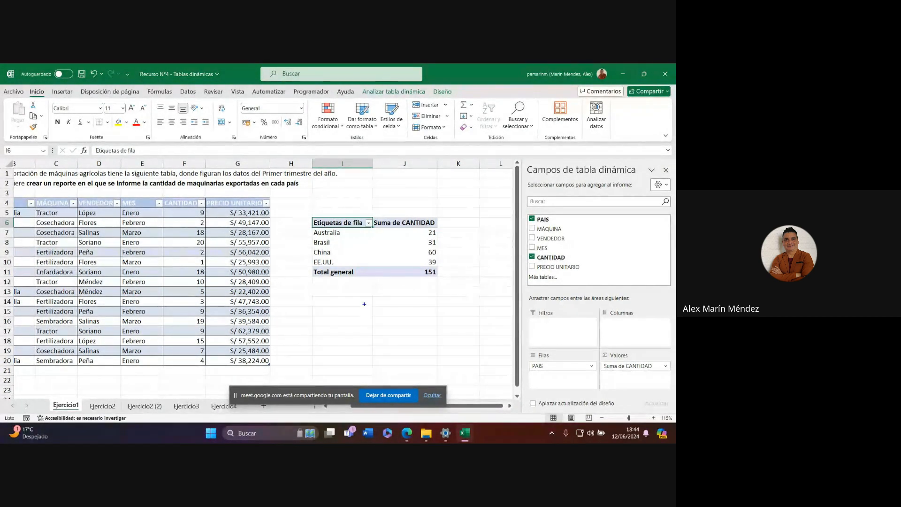
drag(379, 201, 459, 303)
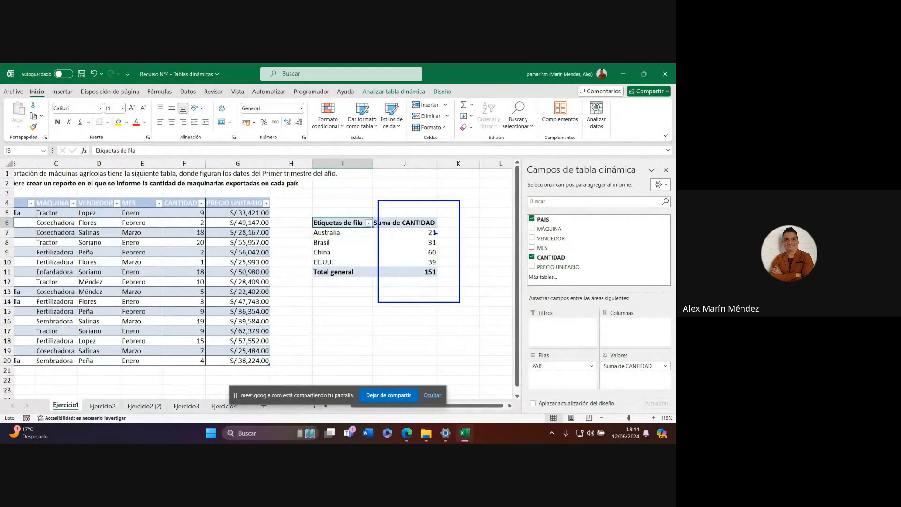
mouse_move(442, 232)
mouse_down()
mouse_move(457, 223)
mouse_move(476, 262)
mouse_up()
key(Escape)
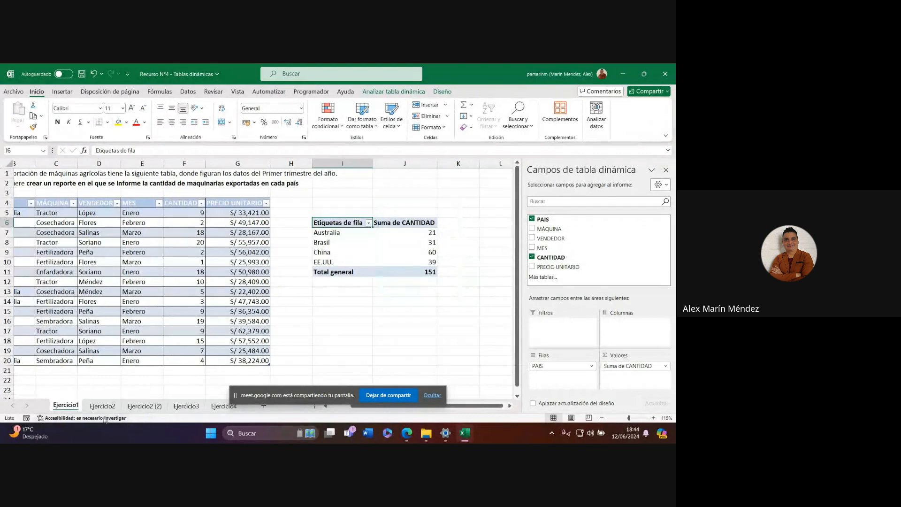
click(102, 406)
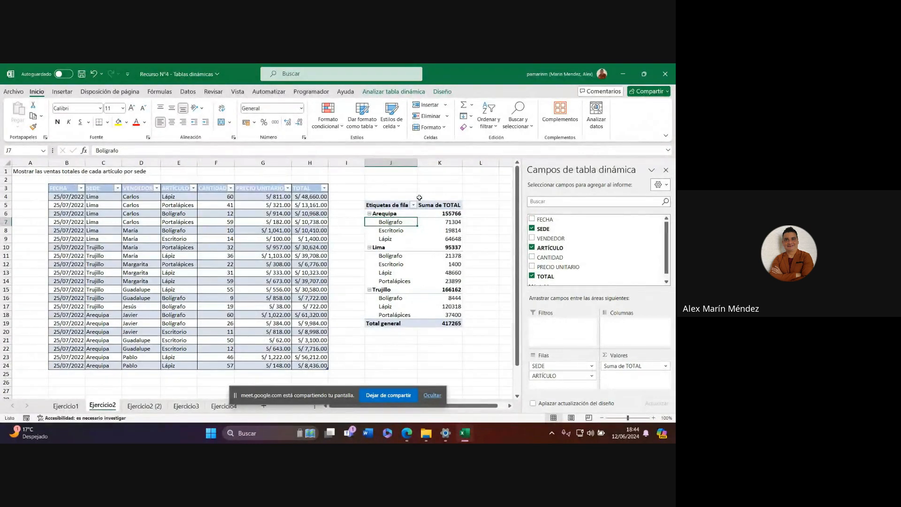
drag(416, 197, 468, 309)
key(ctrl+o)
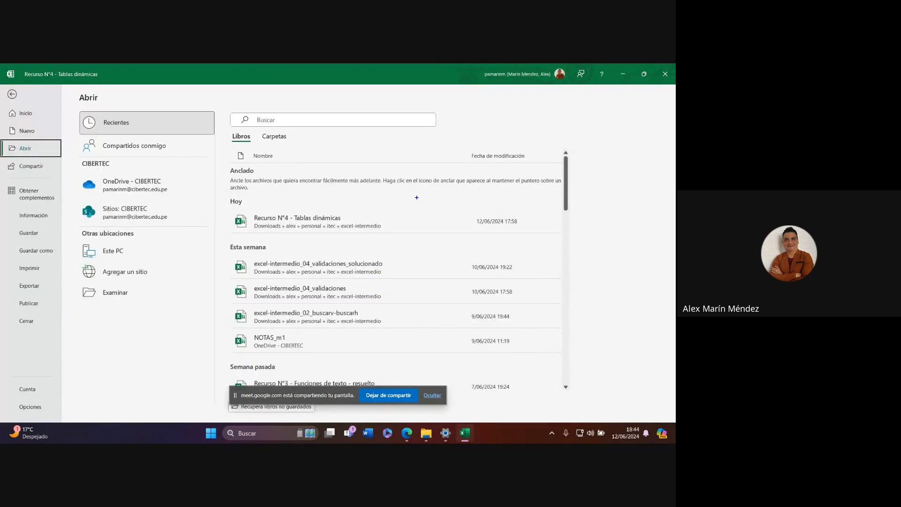
click(12, 94)
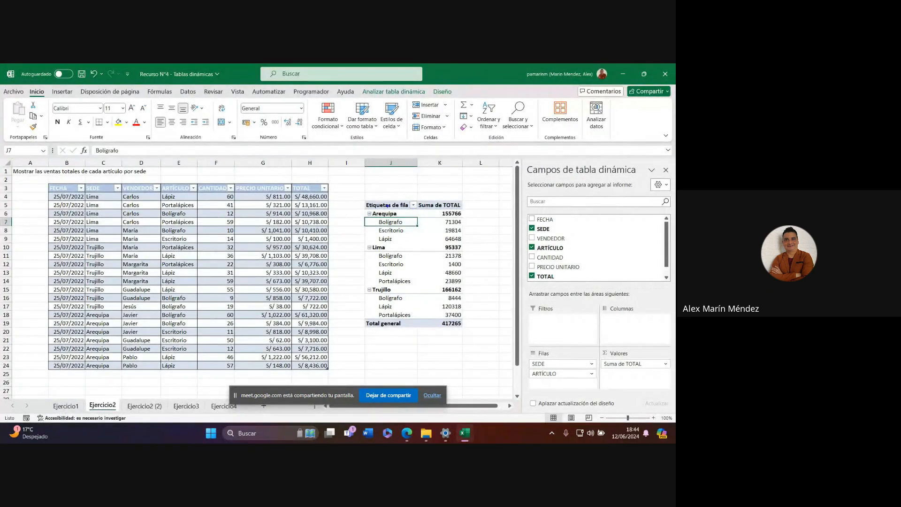
Step: Frame the Suma de TOTAL column in blue, point arrows at its subtotals and the source TOTAL amounts, and clear the drawing
mouse_move(411, 196)
mouse_down()
mouse_move(472, 309)
mouse_move(472, 335)
mouse_up()
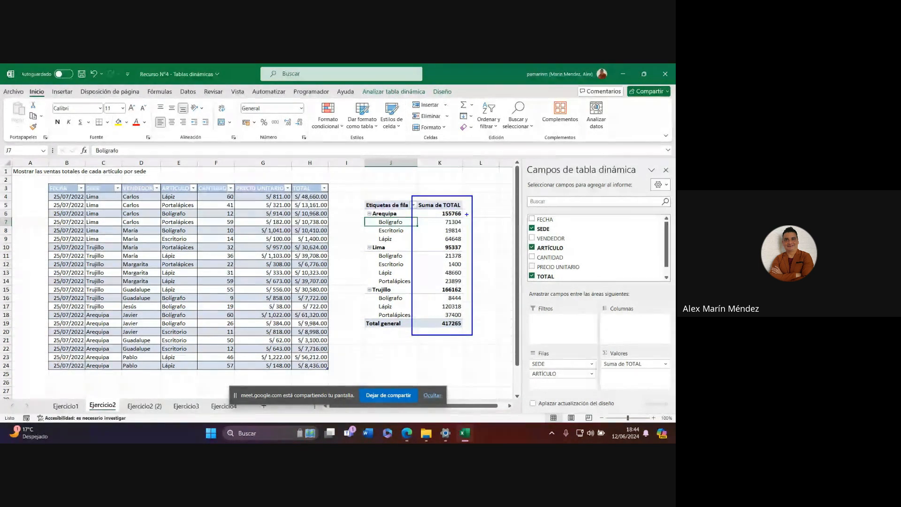
drag(466, 214, 490, 207)
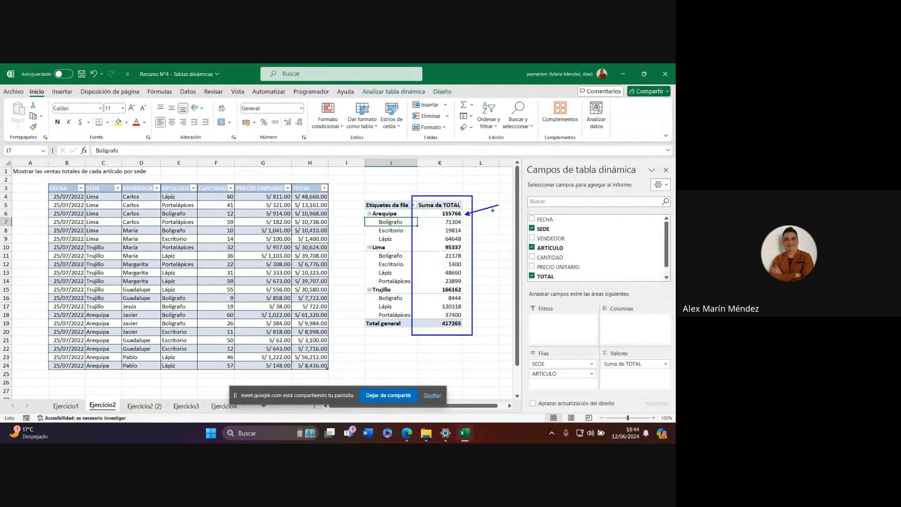
drag(466, 247, 488, 245)
mouse_move(363, 184)
mouse_down()
mouse_move(305, 197)
mouse_move(303, 272)
mouse_up()
mouse_move(359, 264)
mouse_down()
mouse_move(308, 299)
mouse_move(313, 320)
mouse_up()
drag(361, 284, 312, 320)
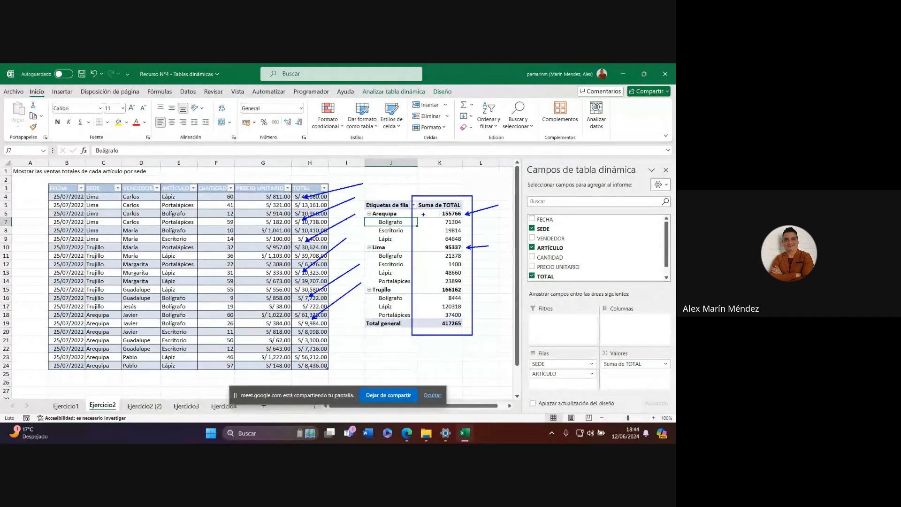
mouse_move(432, 215)
mouse_down()
mouse_move(419, 271)
mouse_move(441, 343)
mouse_up()
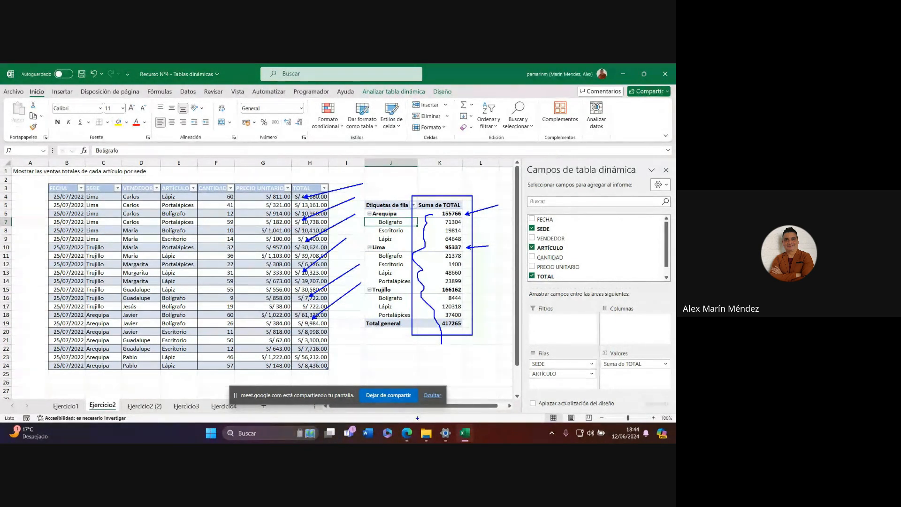
key(Escape)
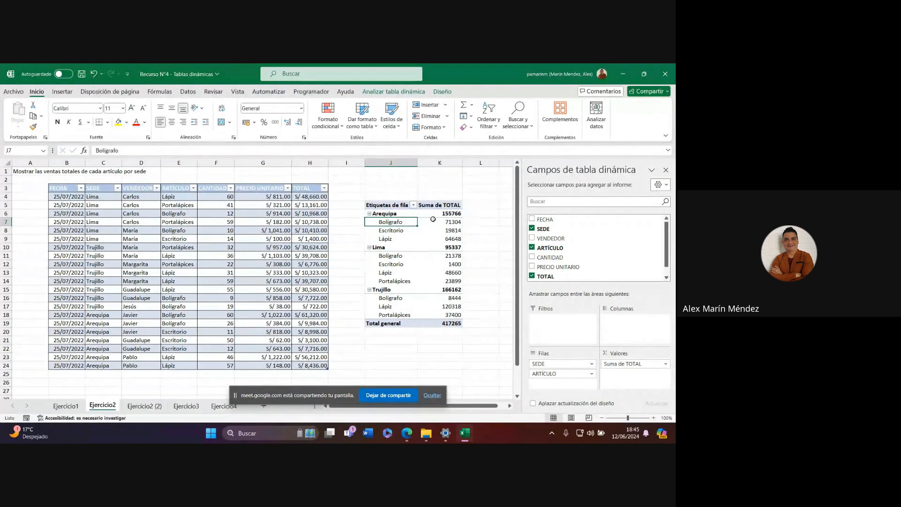
Step: Select the Suma de TOTAL values in K6:K19 and look through the available currency and number formats
mouse_move(432, 216)
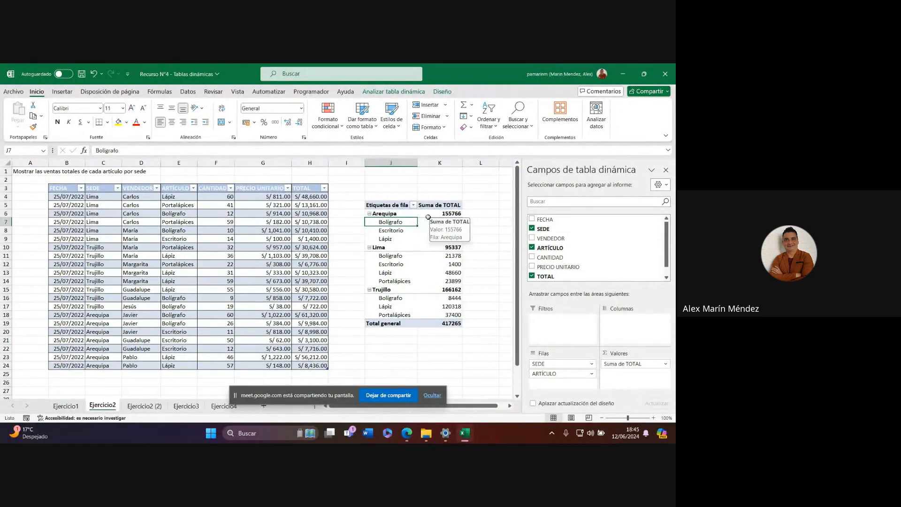
drag(427, 214, 439, 324)
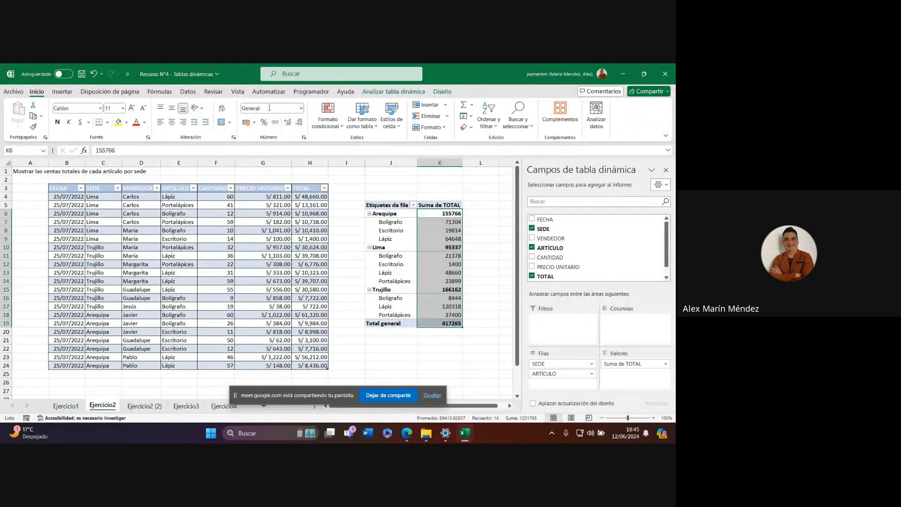
click(254, 122)
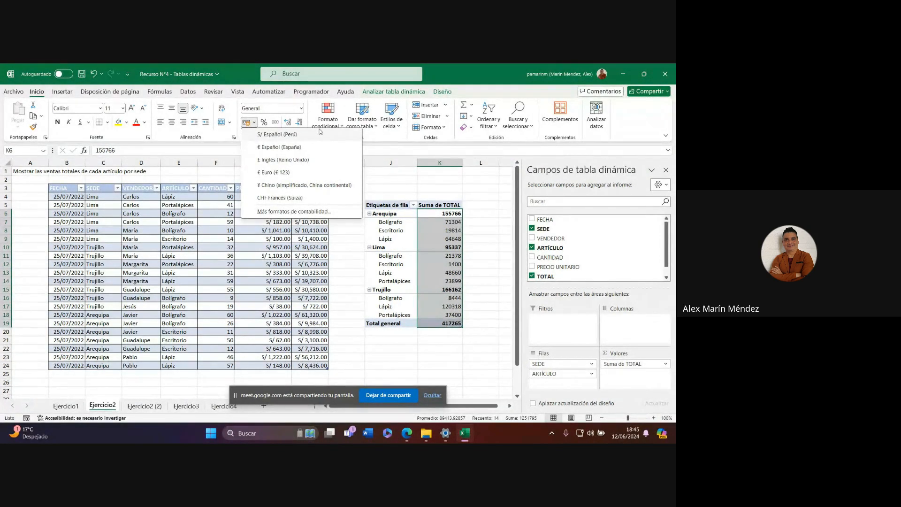
click(301, 108)
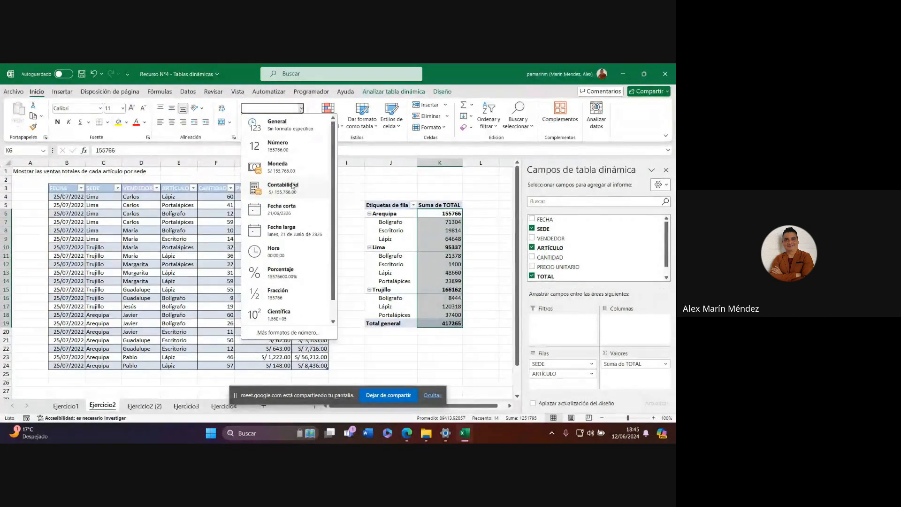
click(424, 246)
Step: Preview the Contabilidad cell format with 2 decimals and the S/ symbol for the selected values, and cancel
right_click(424, 245)
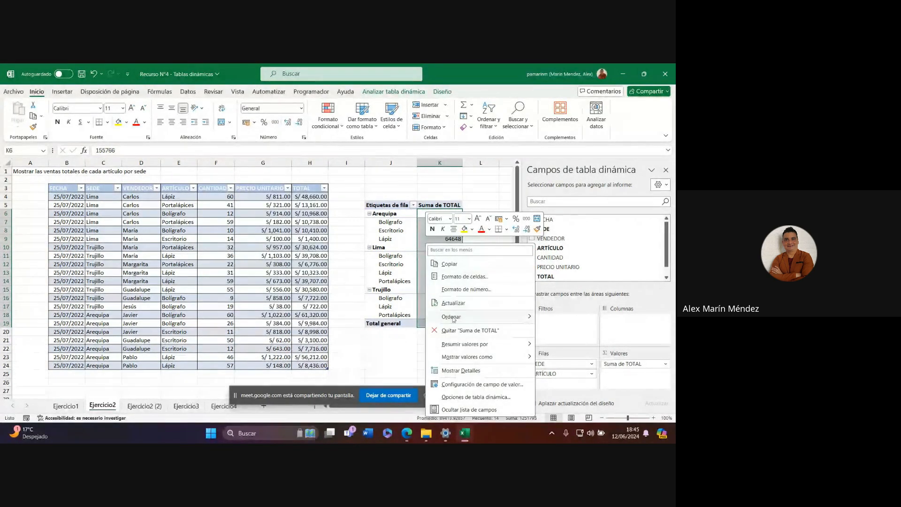
mouse_move(455, 348)
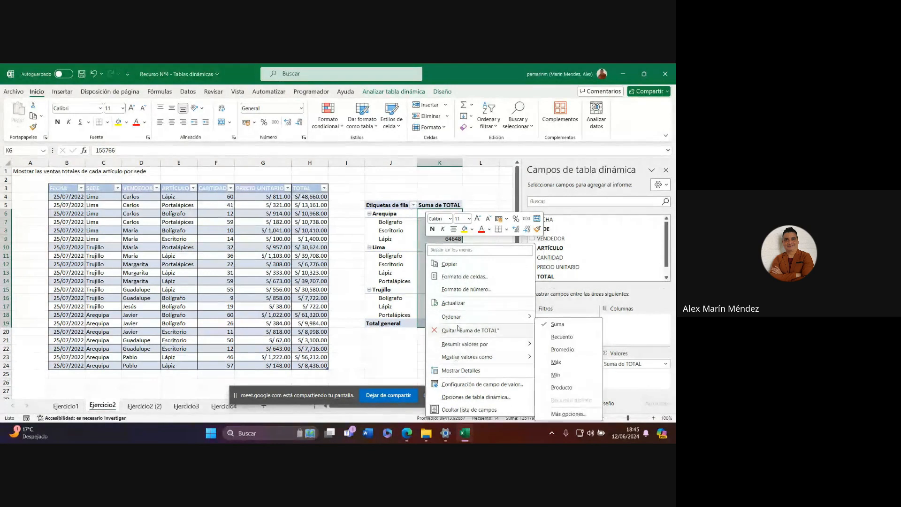
click(475, 278)
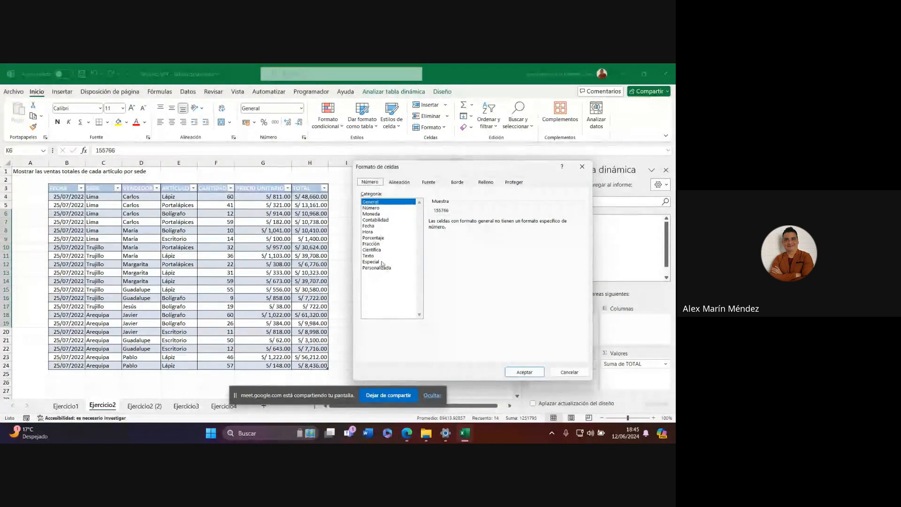
click(376, 219)
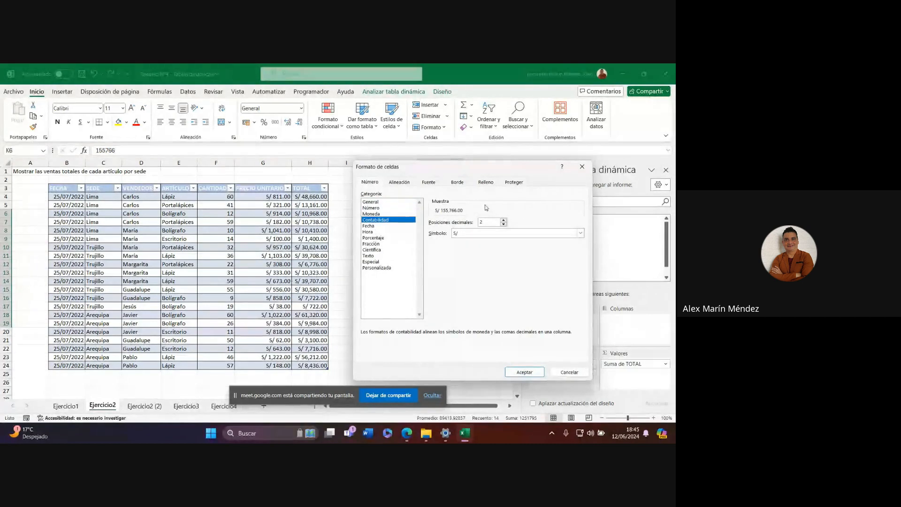
click(567, 374)
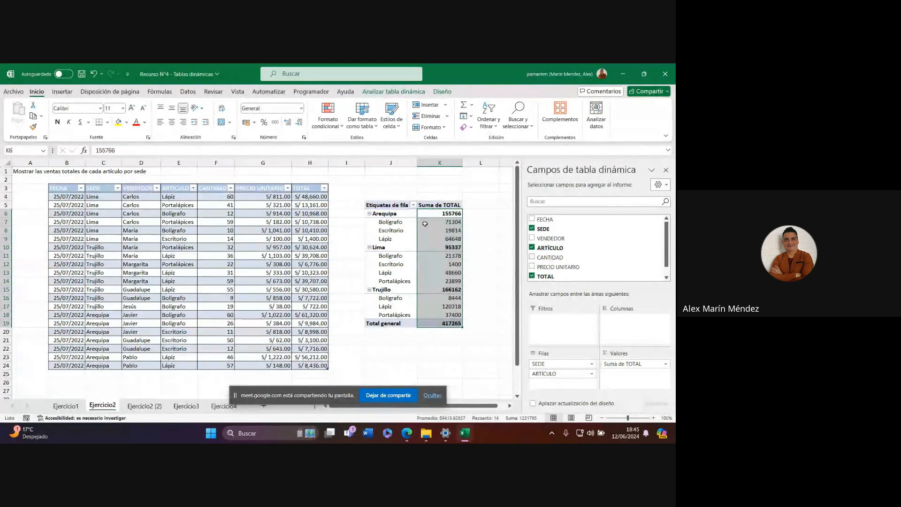
Step: Point blue arrows at the Suma de TOTAL field in the Valores area, and clear the drawing
key(Down)
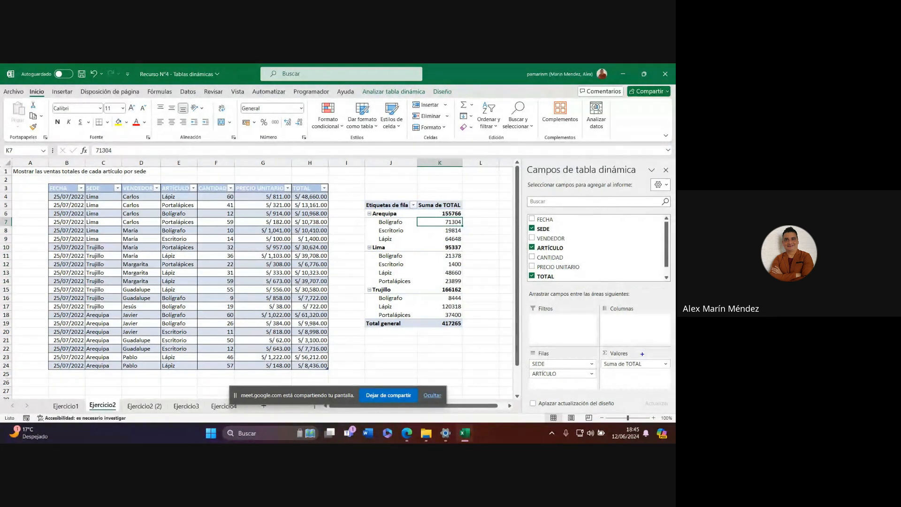
drag(618, 288, 644, 354)
drag(615, 406, 637, 374)
drag(581, 394, 603, 372)
drag(567, 320, 599, 354)
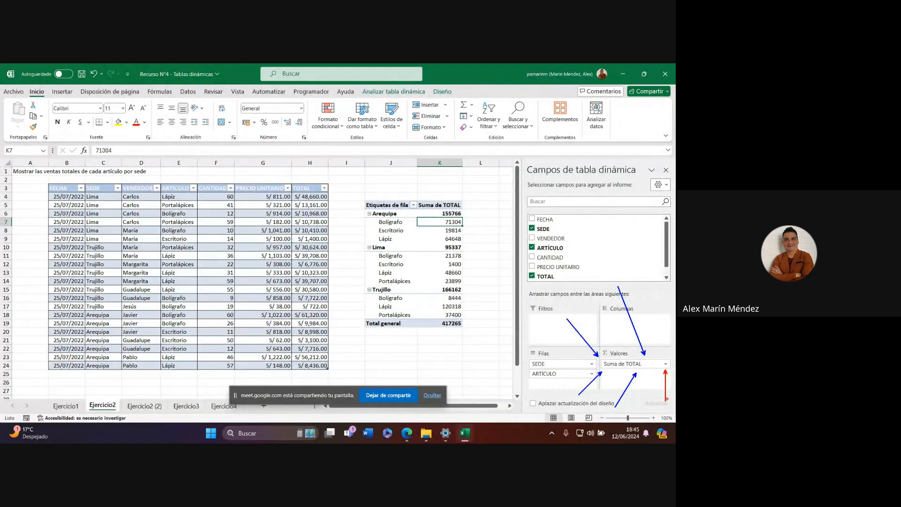
key(Escape)
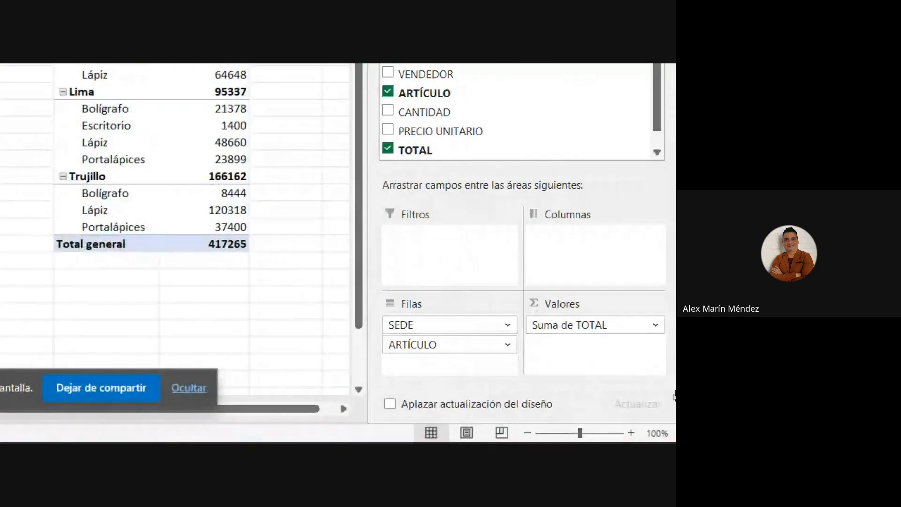
Step: Look at the value field settings of Suma de TOTAL and close them with the Suma calculation kept
click(657, 325)
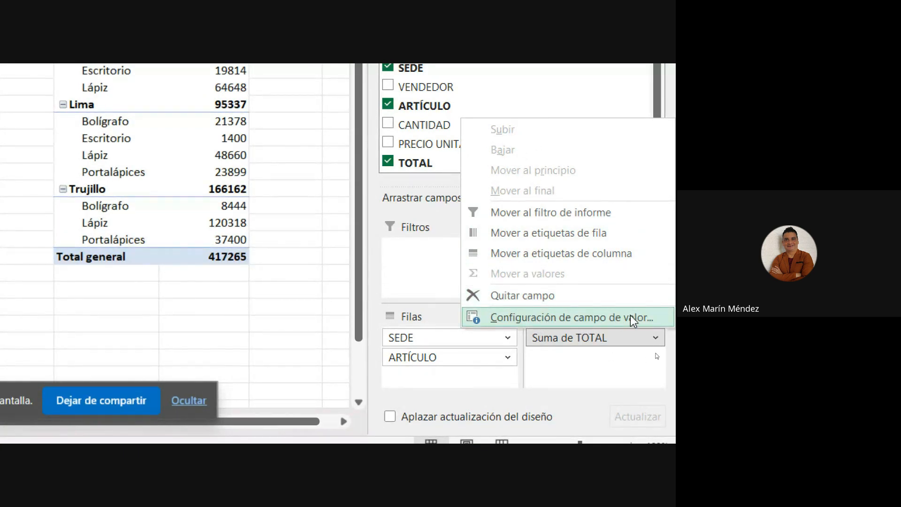
click(642, 322)
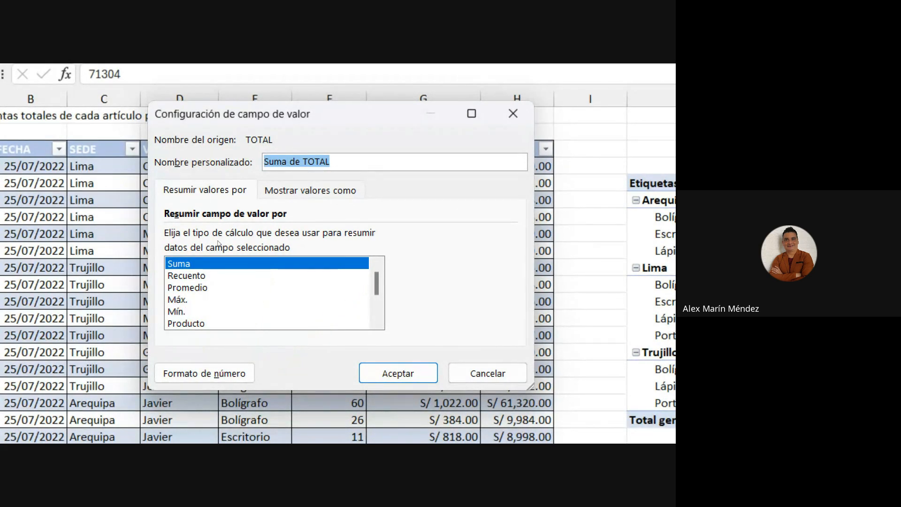
key(Return)
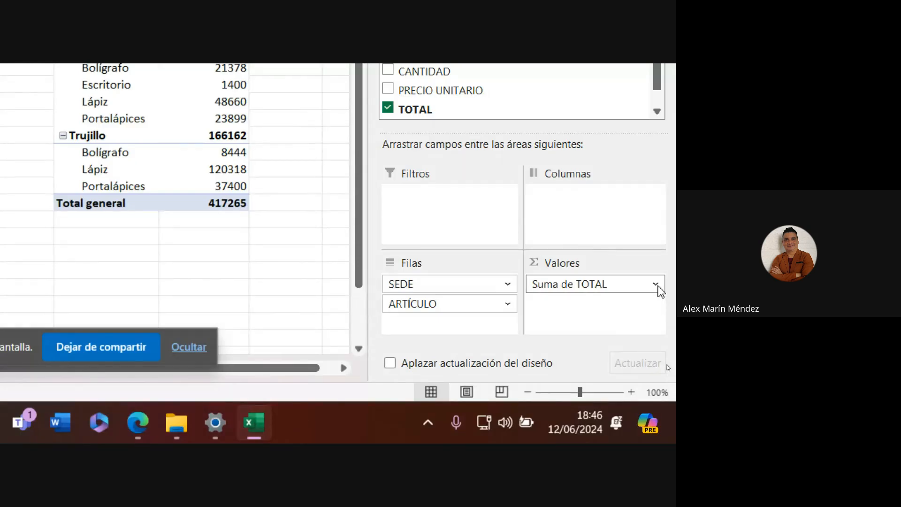
Step: In the value field settings of Suma de TOTAL, set the number format to Contabilidad with 0 decimals
click(656, 284)
click(603, 264)
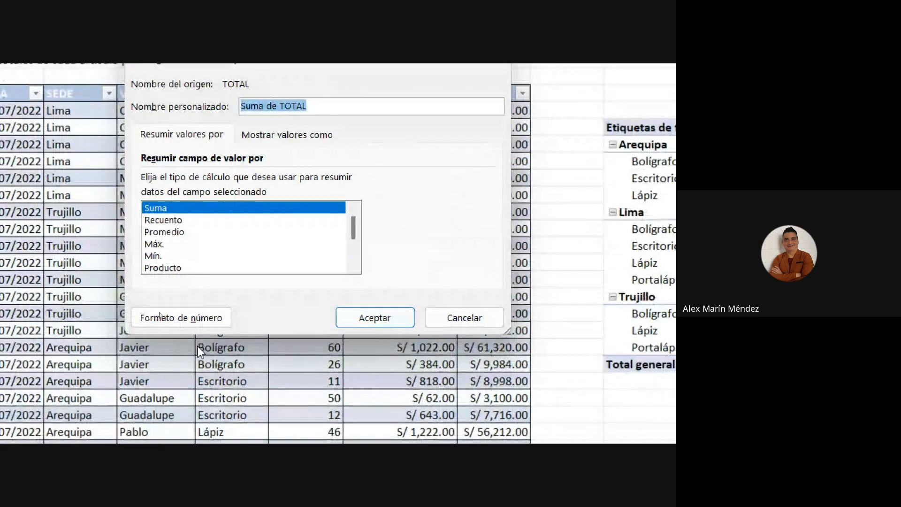
click(183, 318)
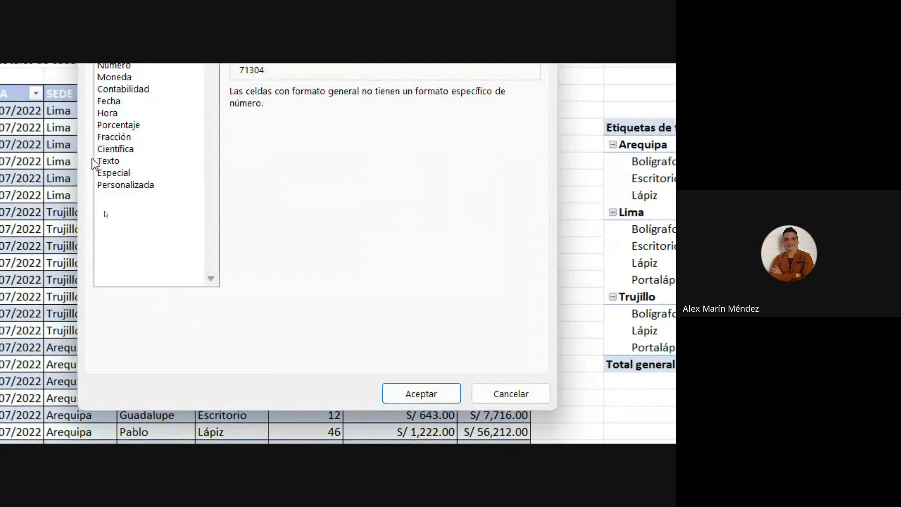
click(117, 90)
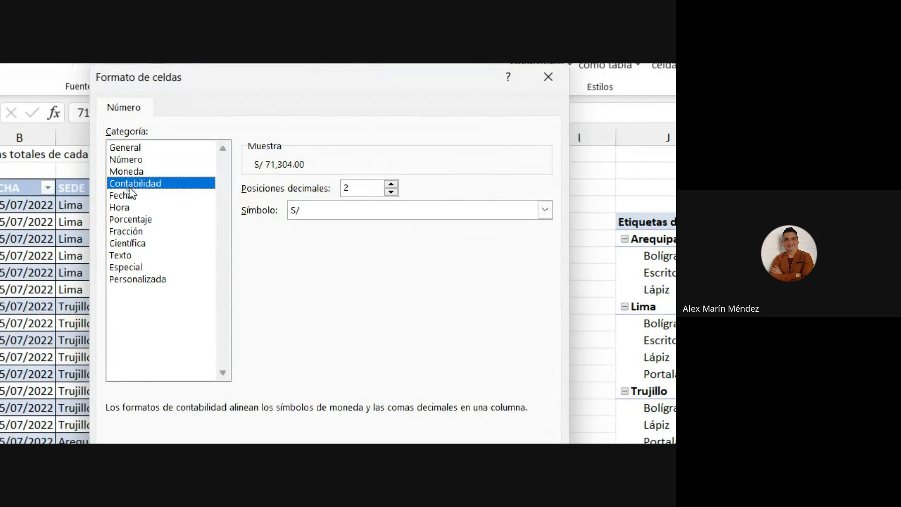
click(391, 192)
click(392, 191)
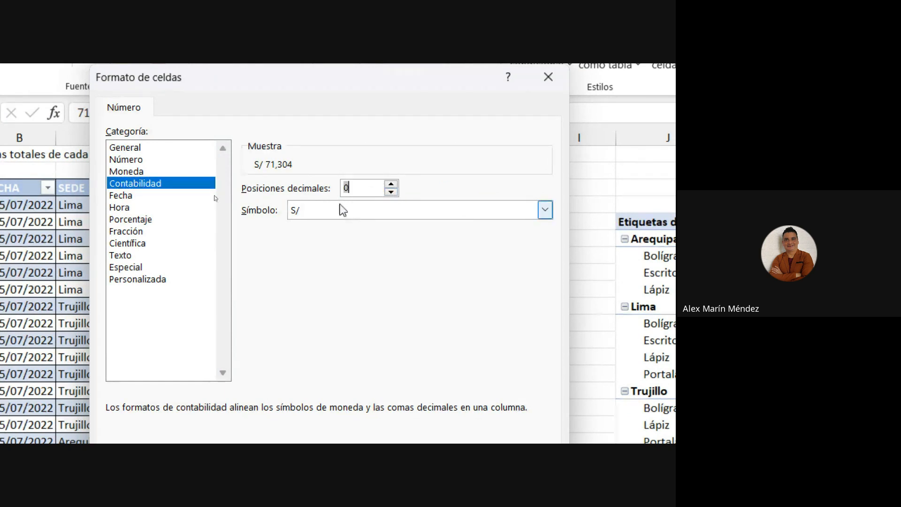
Step: Choose the S/ symbol, apply the number format to the Suma de TOTAL field, and highlight the values in K6:K19
click(307, 215)
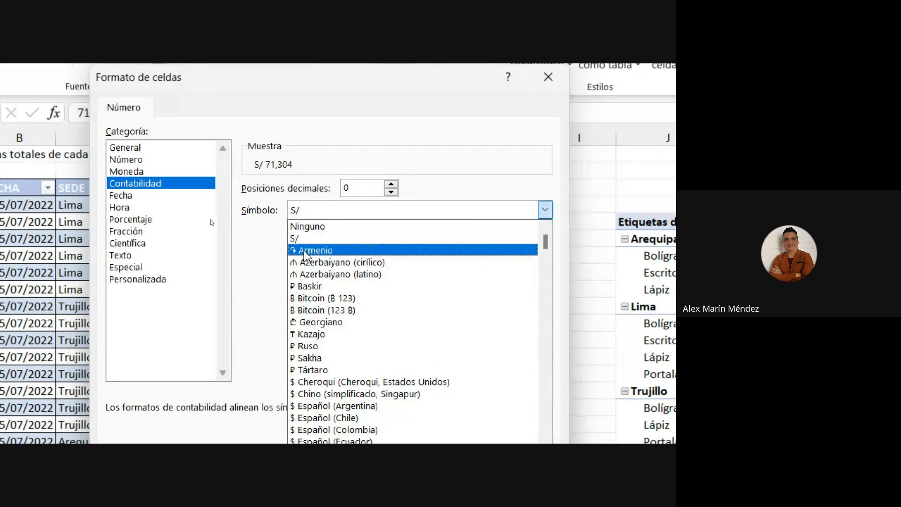
click(305, 238)
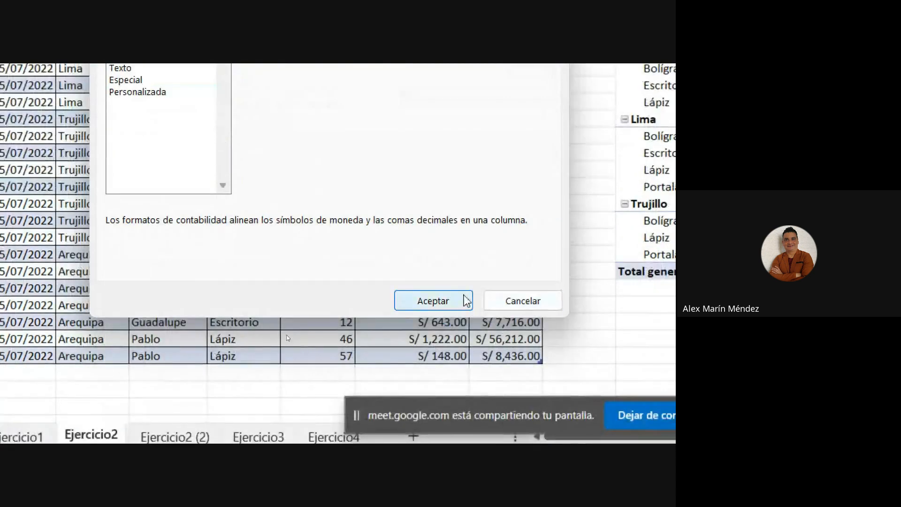
click(463, 303)
click(381, 223)
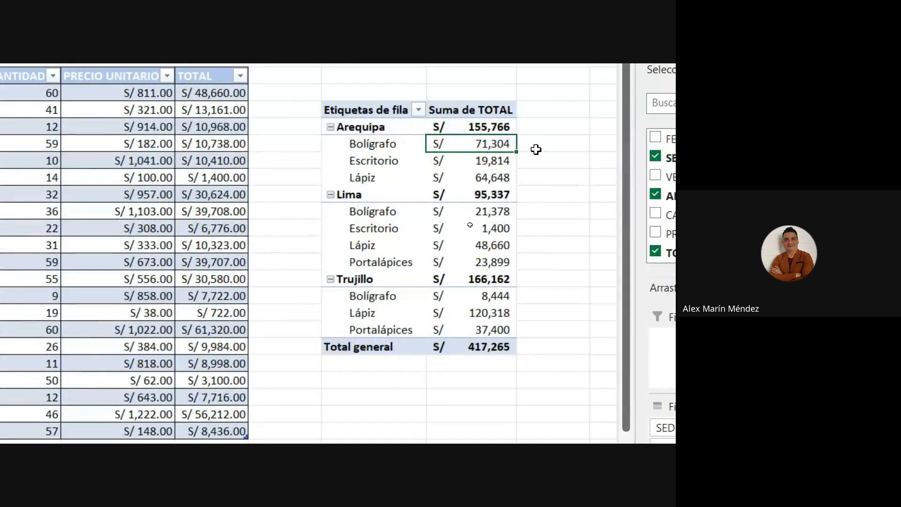
drag(477, 125, 452, 343)
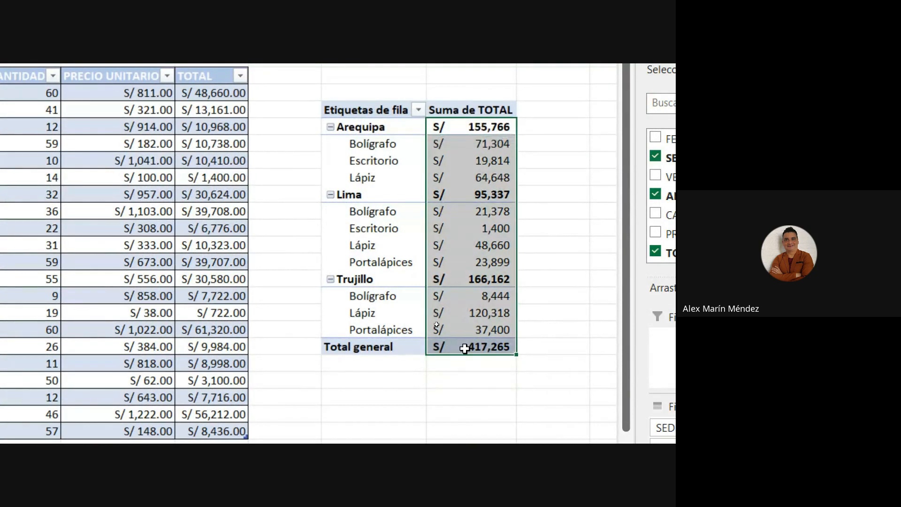
click(551, 303)
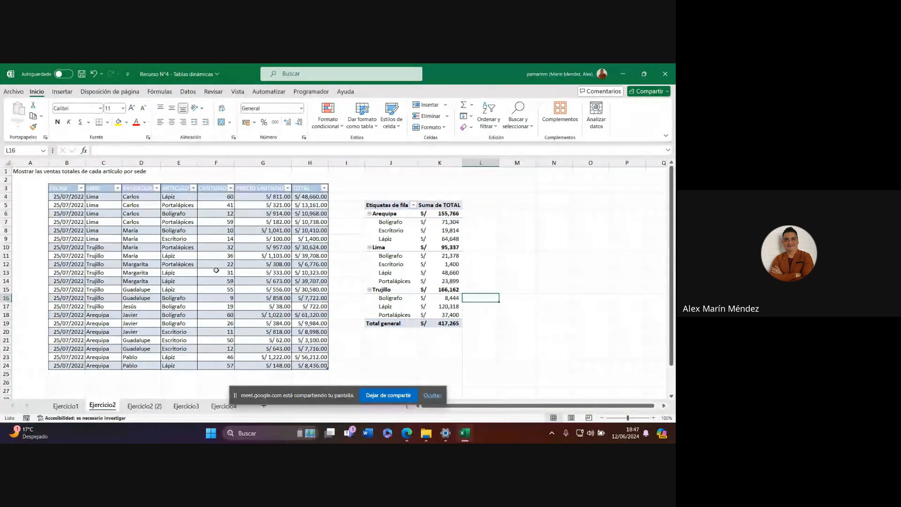
Step: Go to the Ejercicio2 (2) sheet, highlight its source data, and select the task statement in A1
click(137, 408)
drag(75, 187, 319, 368)
click(24, 173)
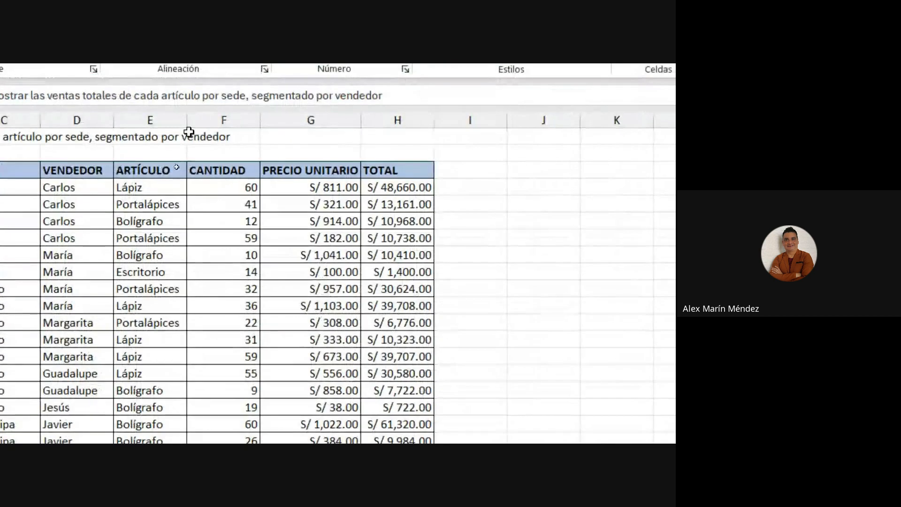
Step: Underline "segmentado por vendedor" in the task statement in red, point arrows at it from all sides, and clear the drawing
drag(94, 147, 236, 147)
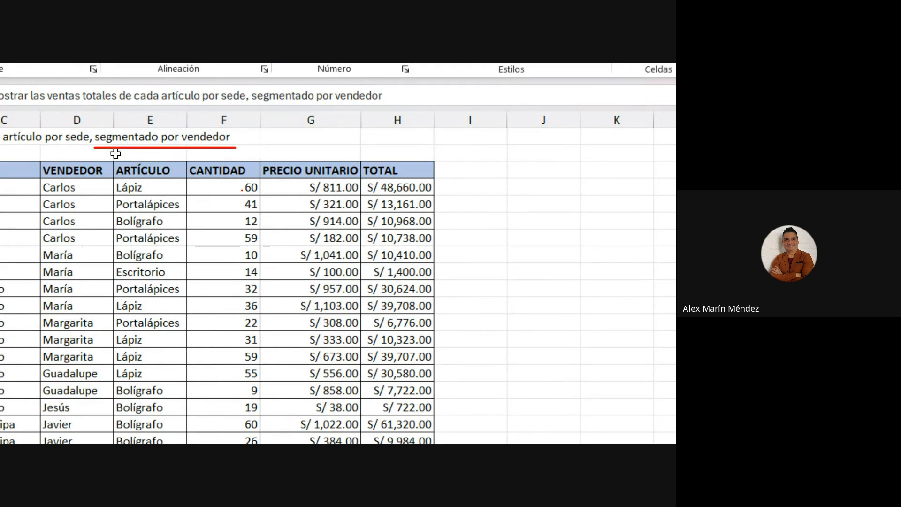
drag(314, 168, 234, 139)
drag(90, 145, 31, 181)
mouse_move(88, 126)
mouse_down()
mouse_move(51, 102)
mouse_move(113, 108)
mouse_move(114, 96)
mouse_up()
drag(147, 124, 169, 94)
drag(194, 121, 224, 97)
drag(225, 127, 284, 99)
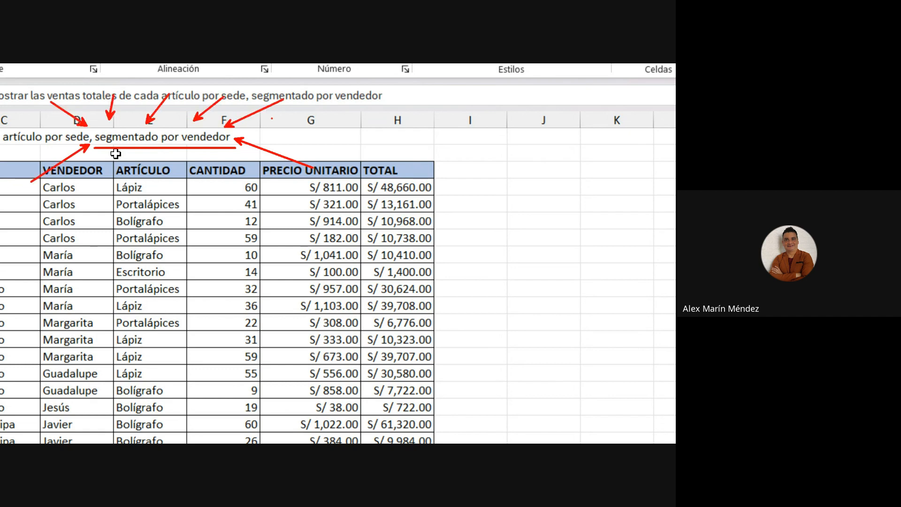
drag(136, 212, 135, 163)
drag(91, 233, 108, 168)
mouse_move(171, 220)
mouse_down()
mouse_move(170, 173)
mouse_move(194, 173)
mouse_move(220, 246)
mouse_up()
drag(221, 164, 282, 228)
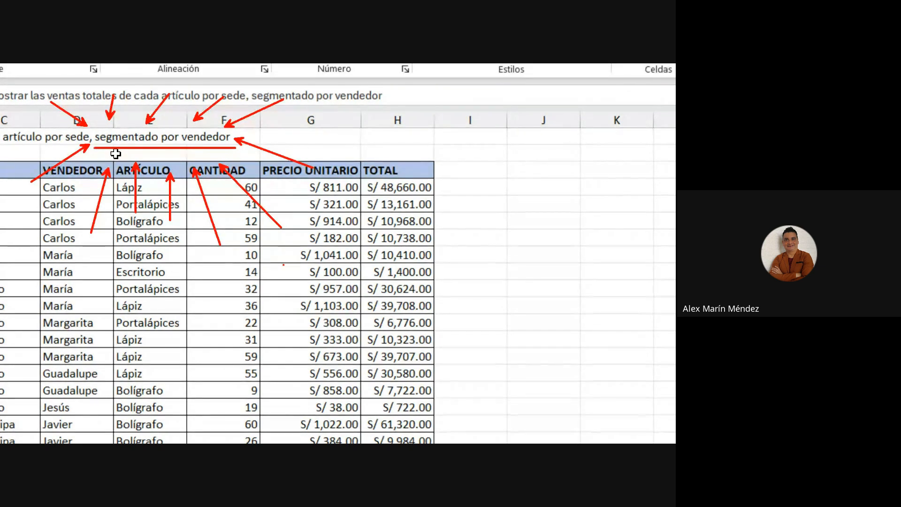
key(Escape)
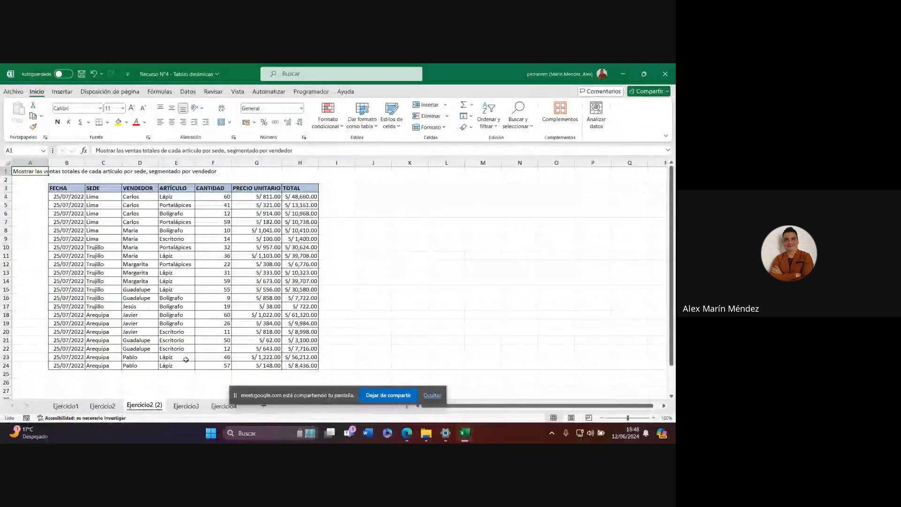
Step: Copy the Ejercicio2 pivot table J5:K19 to cell J5 of the Ejercicio2 (2) sheet, and widen columns J and K there
click(111, 406)
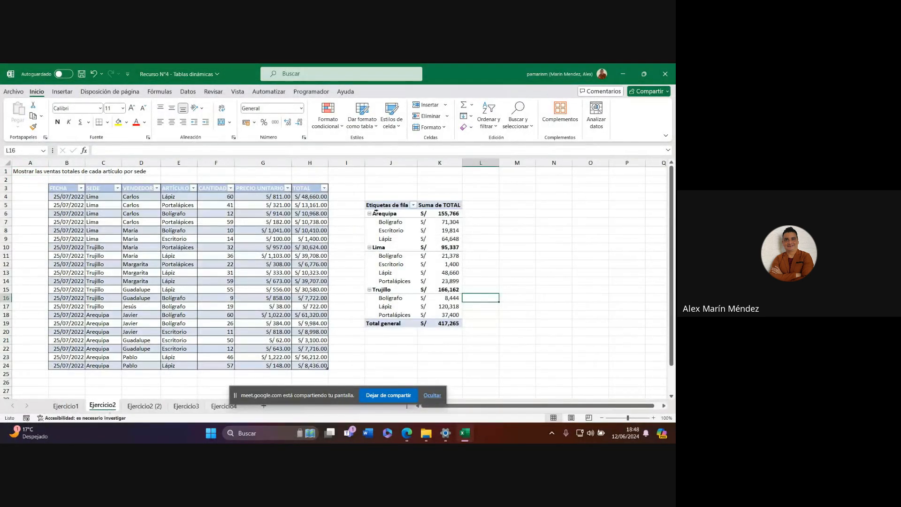
drag(376, 204, 449, 324)
key(ctrl+c)
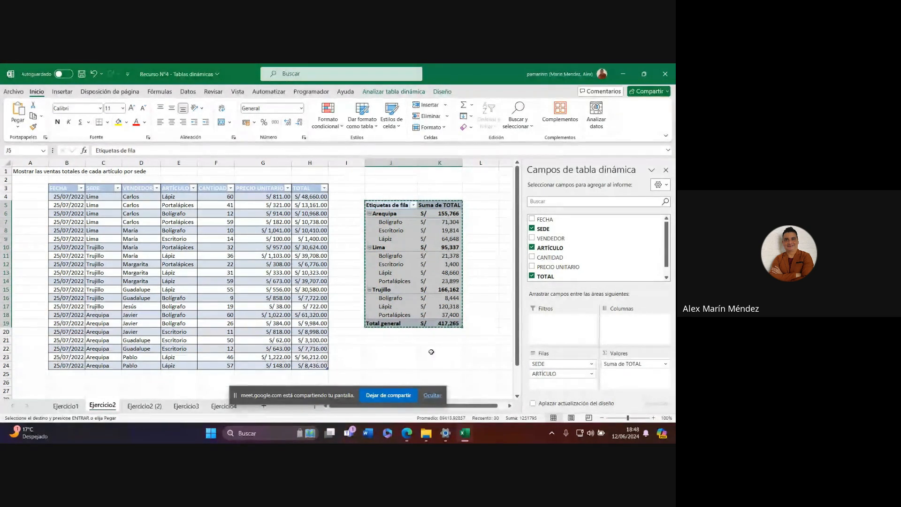
click(155, 406)
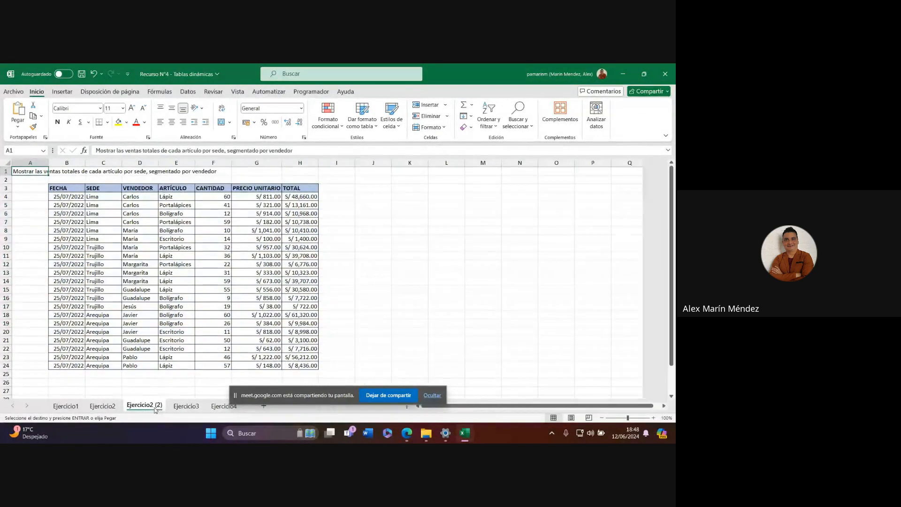
click(361, 206)
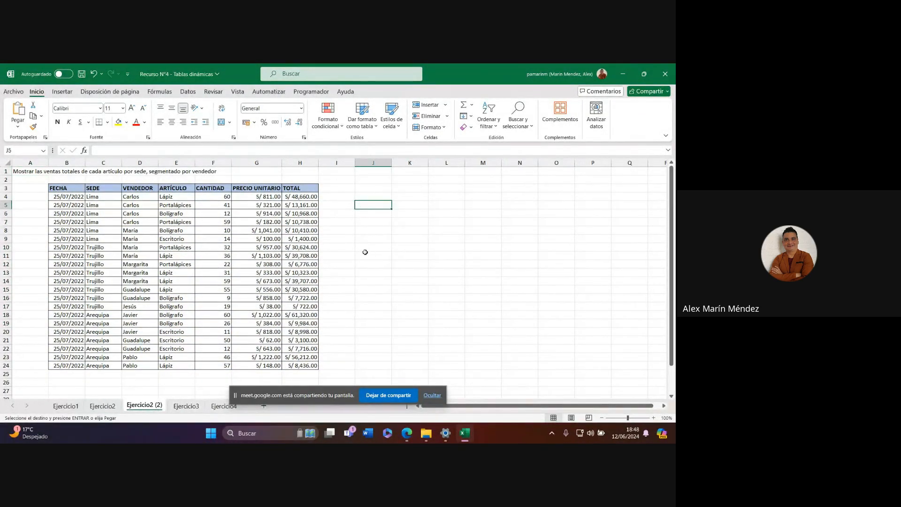
key(ctrl+v)
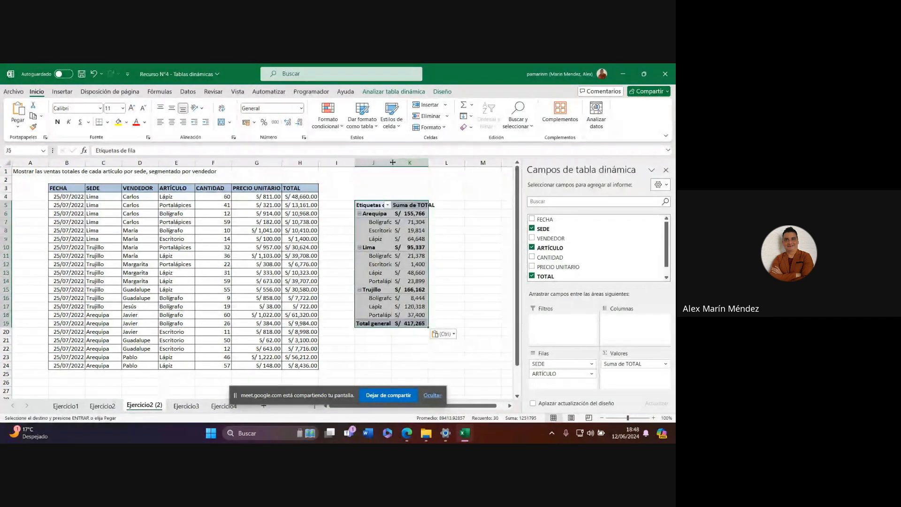
drag(392, 162, 466, 163)
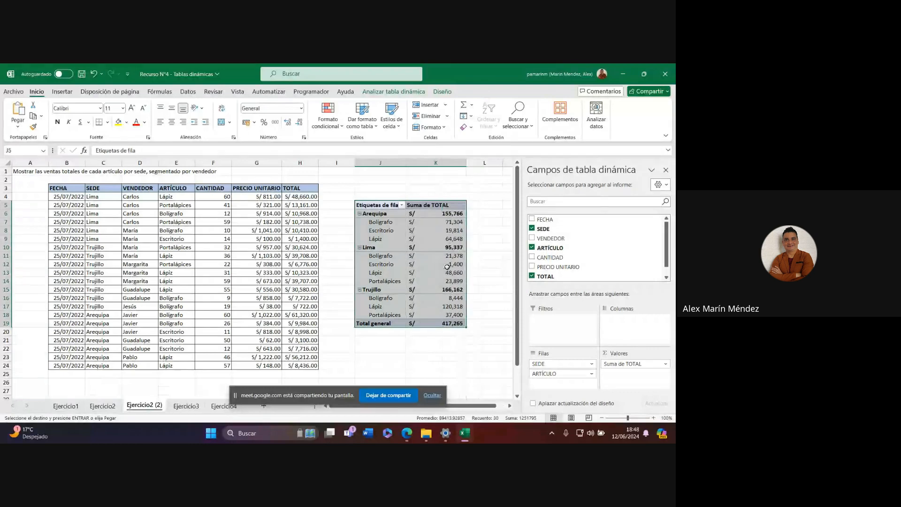
click(419, 349)
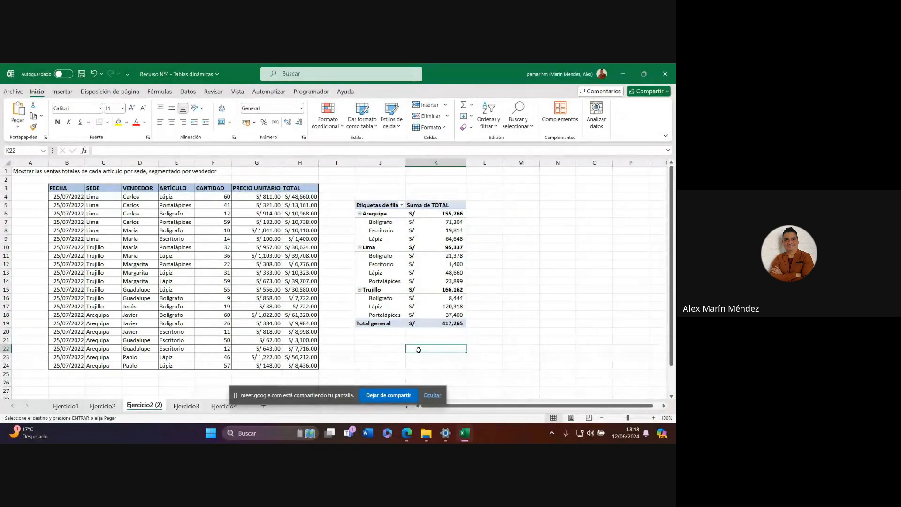
Step: Add the VENDEDOR field to the Filters area of the pivot table on the Ejercicio2 (2) sheet
click(103, 406)
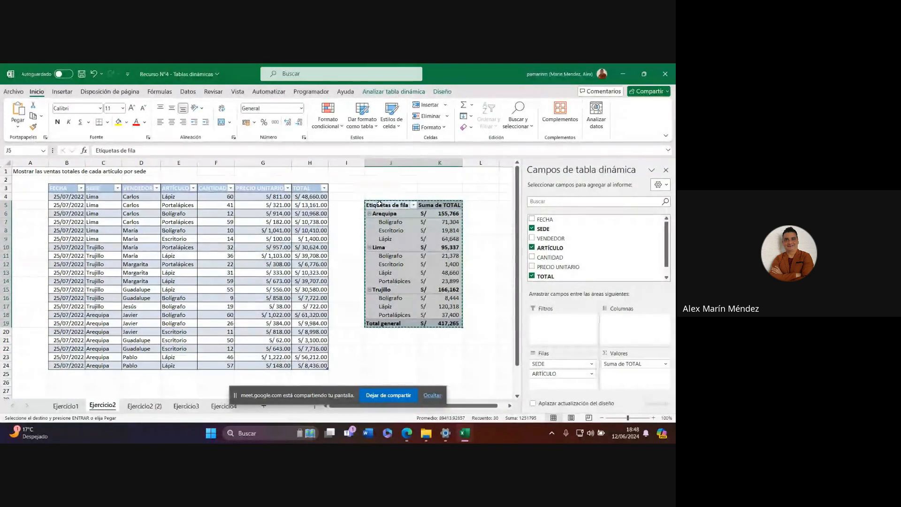
click(149, 406)
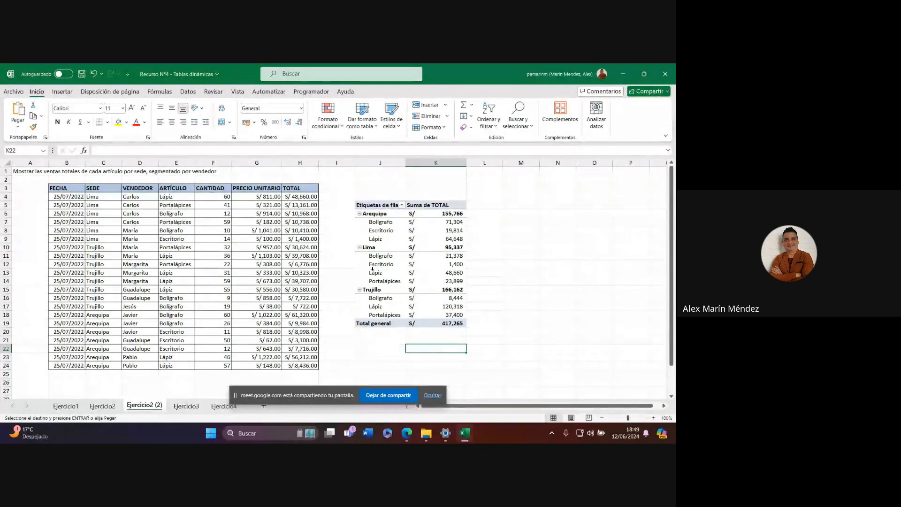
click(389, 240)
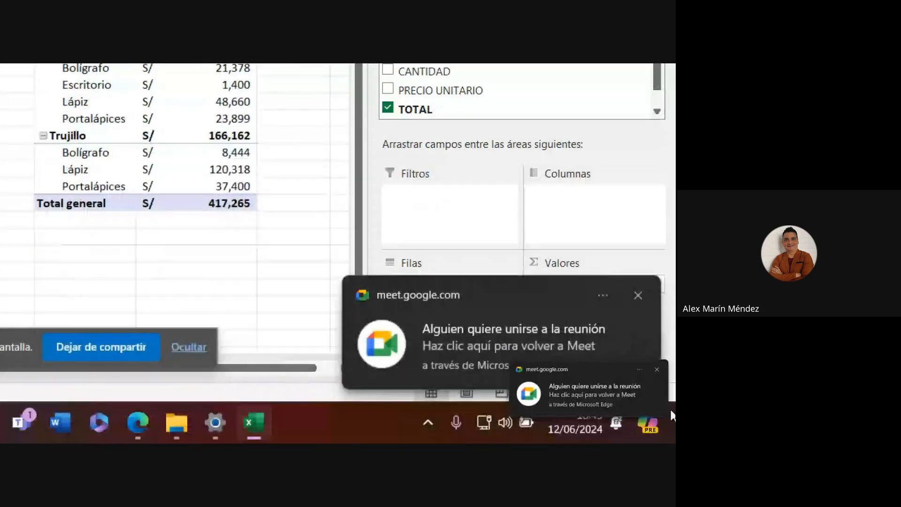
click(639, 294)
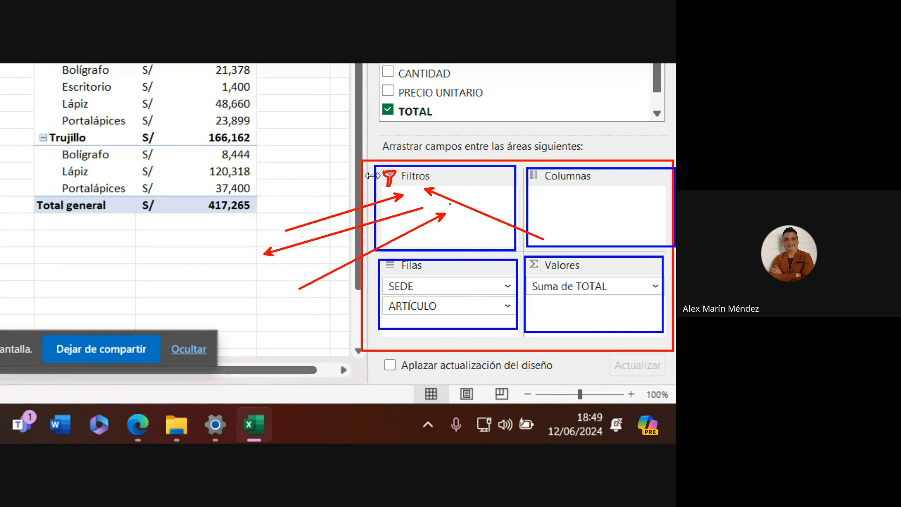
key(Escape)
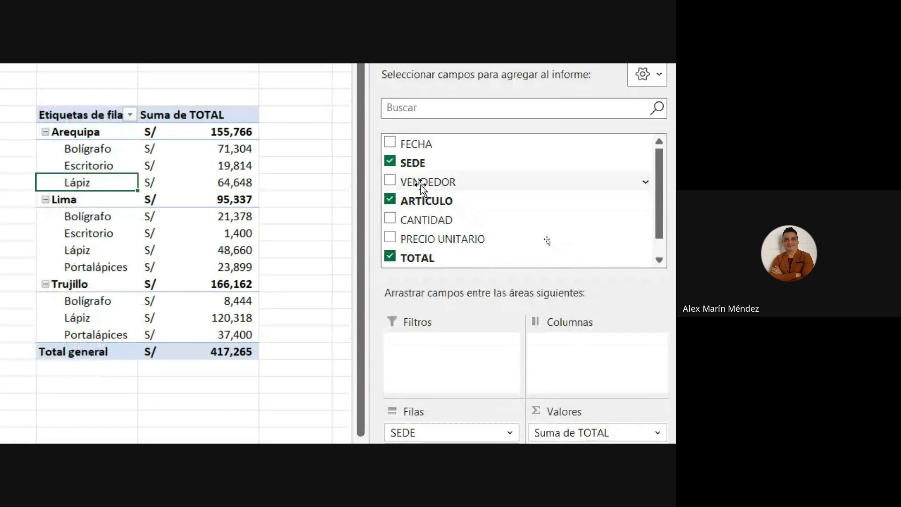
drag(419, 182, 472, 373)
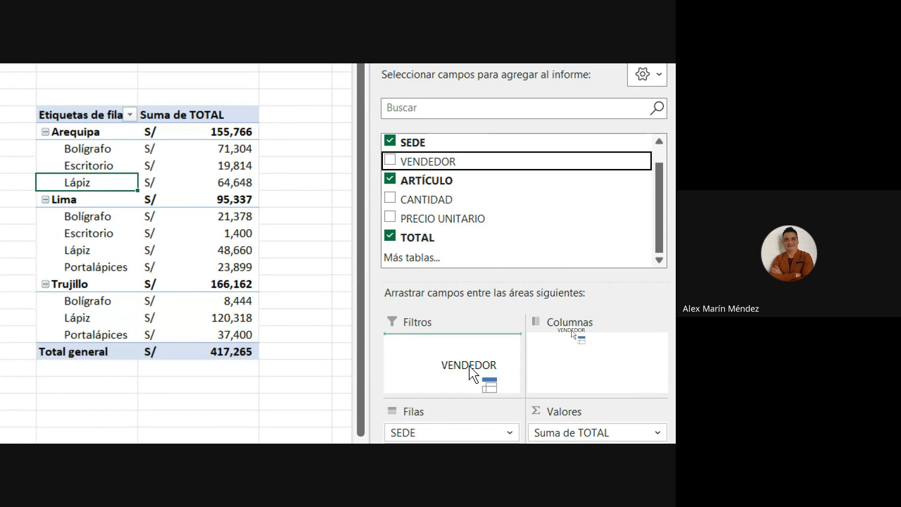
drag(470, 367, 244, 391)
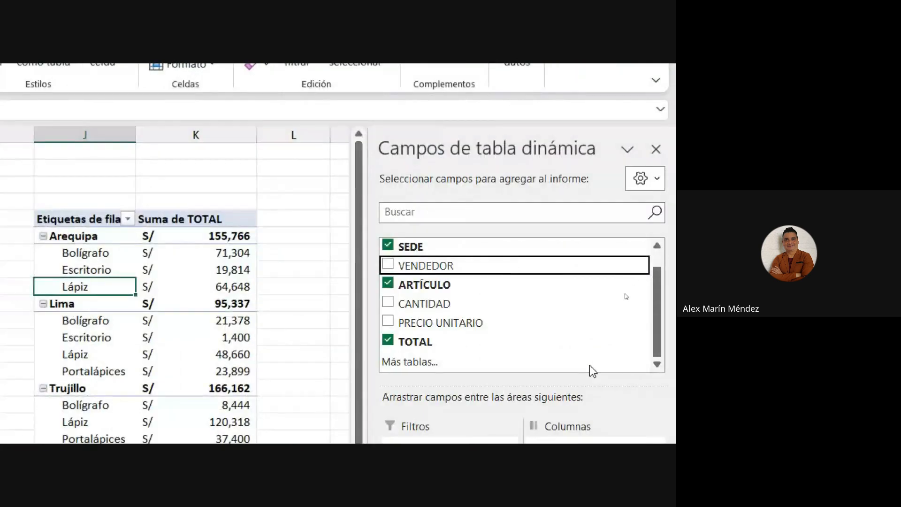
drag(432, 162, 444, 313)
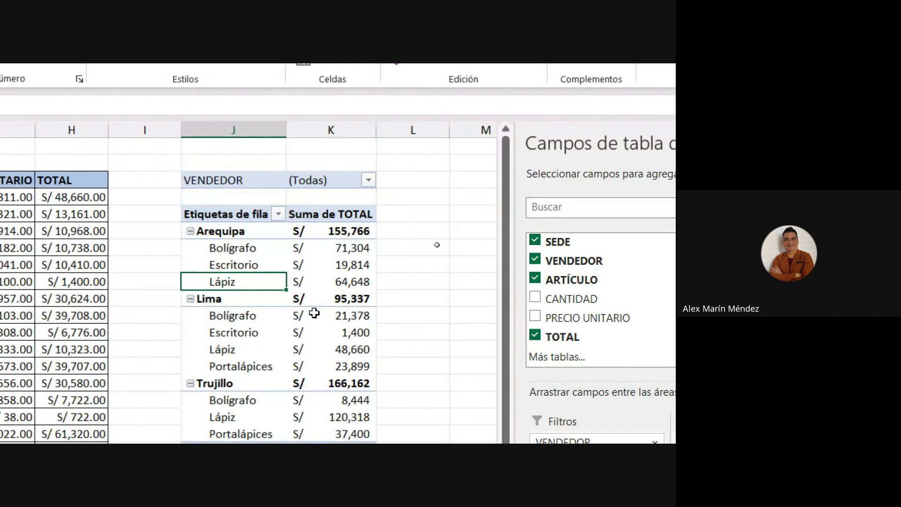
Step: Filter the pivot table by VENDEDOR to show only the fourth seller in the list
mouse_move(334, 320)
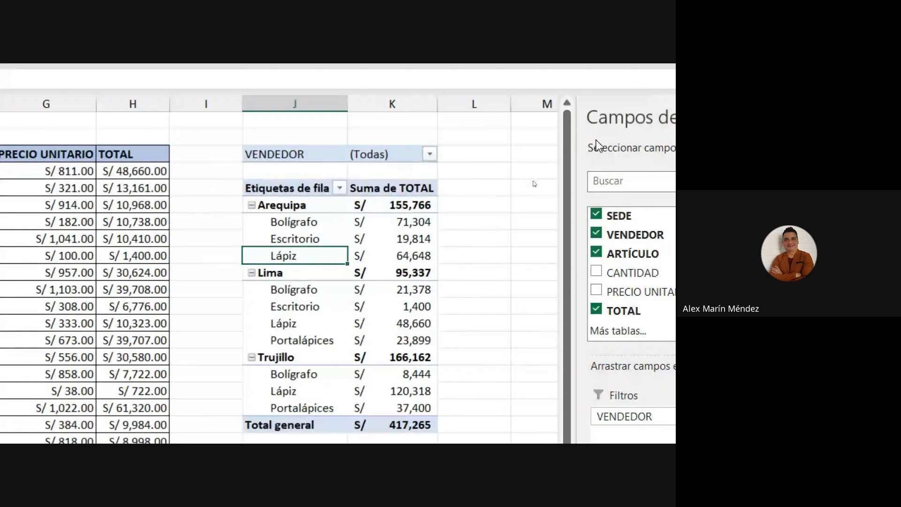
click(423, 155)
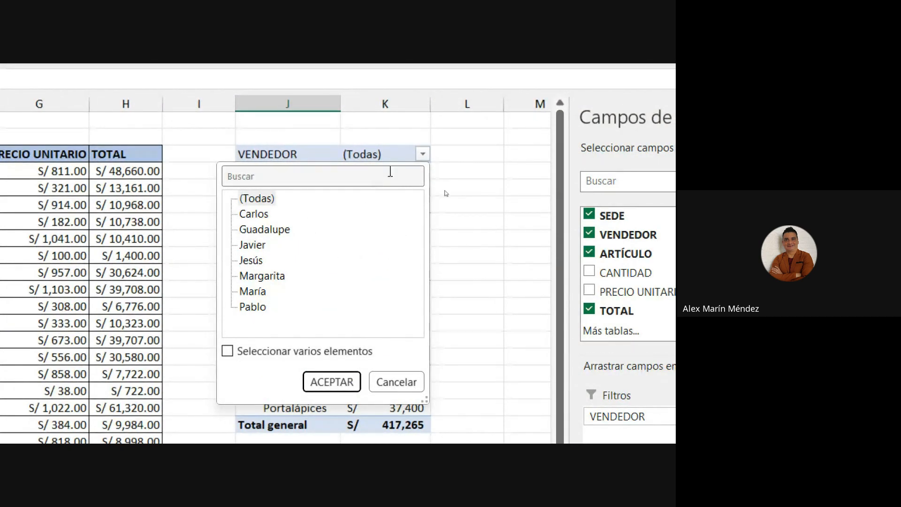
click(423, 155)
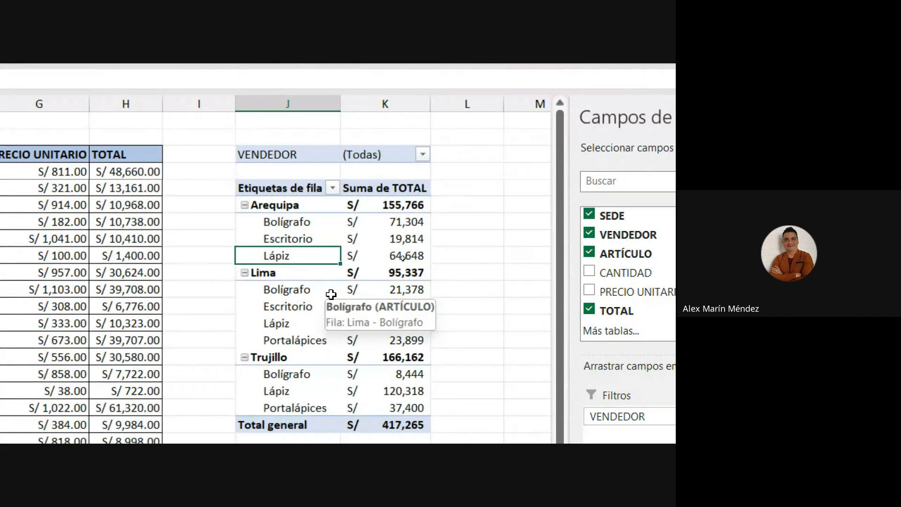
click(423, 155)
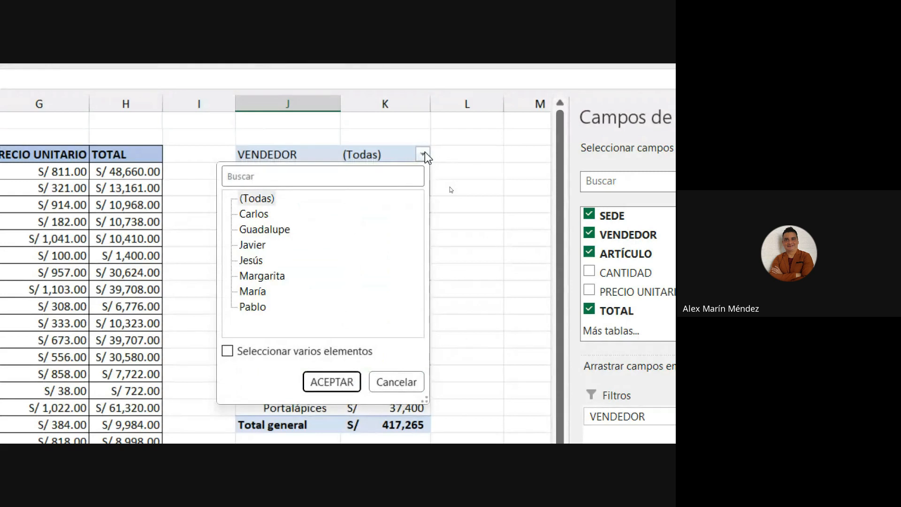
click(254, 262)
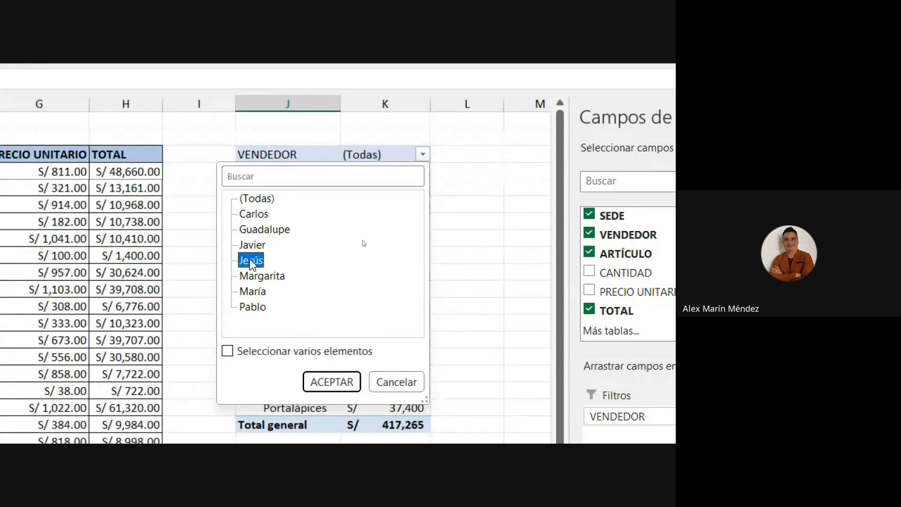
click(331, 382)
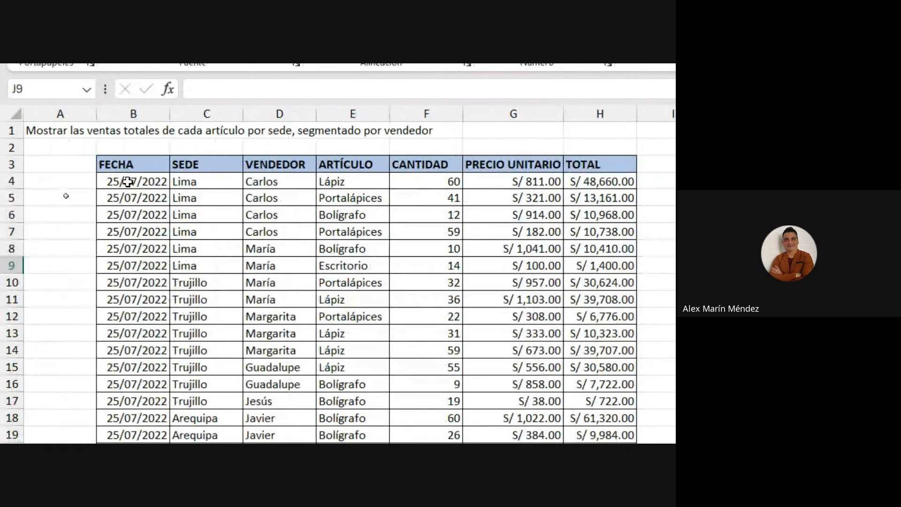
Step: Select the source sales data B3:H24 and review its records against the filtered pivot table
drag(139, 164, 583, 479)
drag(583, 394, 581, 429)
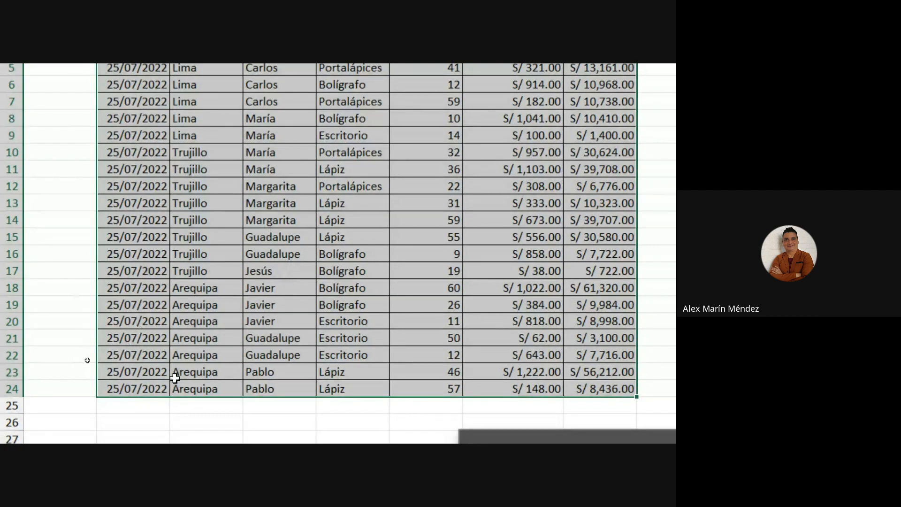
scroll(187, 178, up, 2)
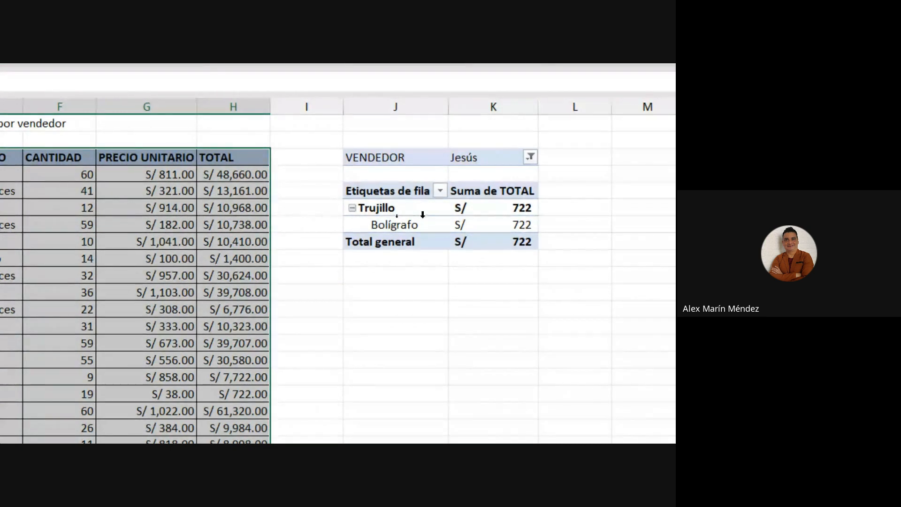
Step: Change the VENDEDOR filter to show only the first seller in the list
click(531, 156)
click(361, 216)
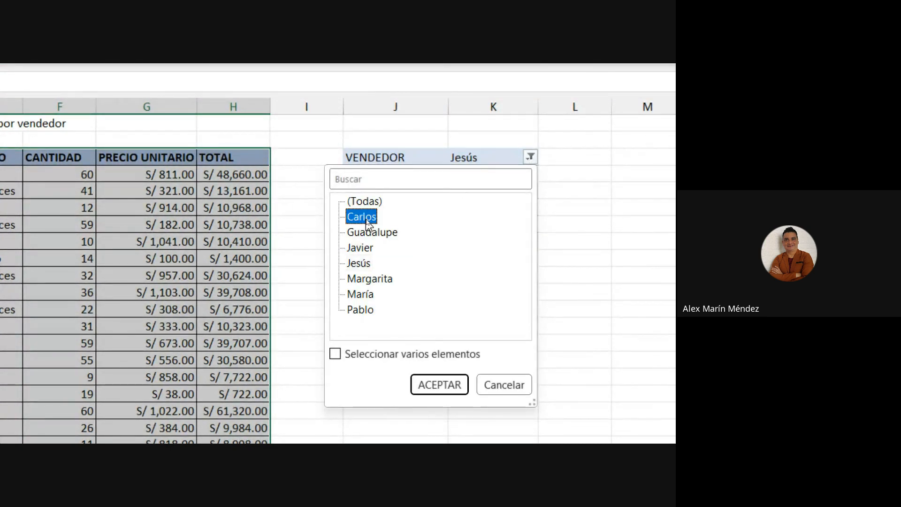
click(446, 389)
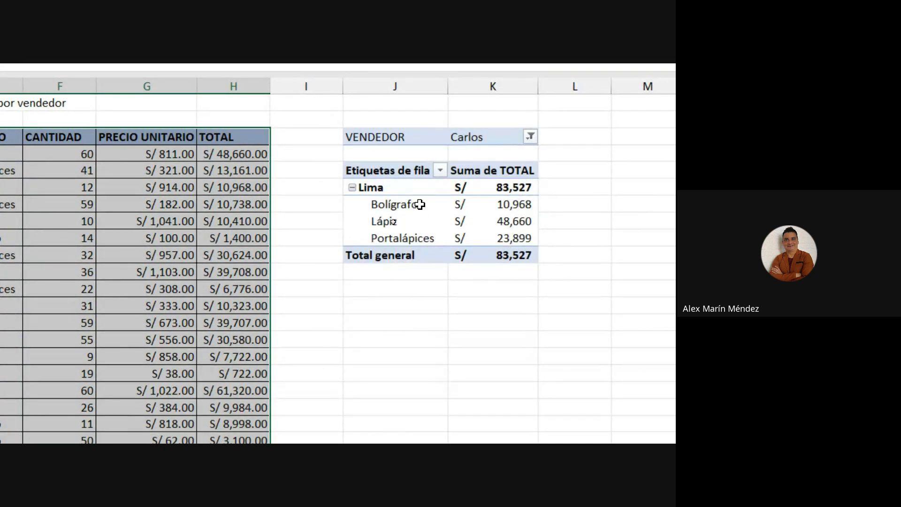
Step: Examine the filtered pivot table's amounts for Bolígrafo, Lápiz and Portalápices, and its grand total
click(526, 204)
click(405, 224)
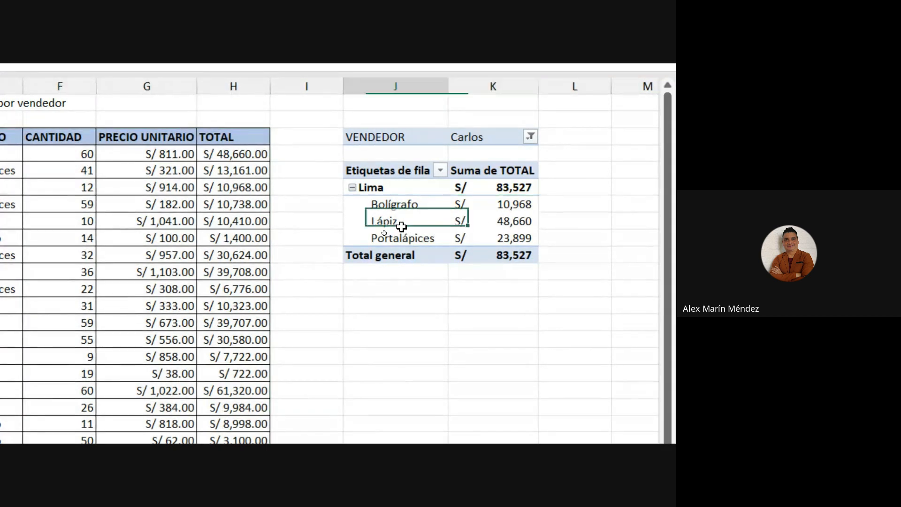
click(516, 217)
click(427, 238)
click(503, 239)
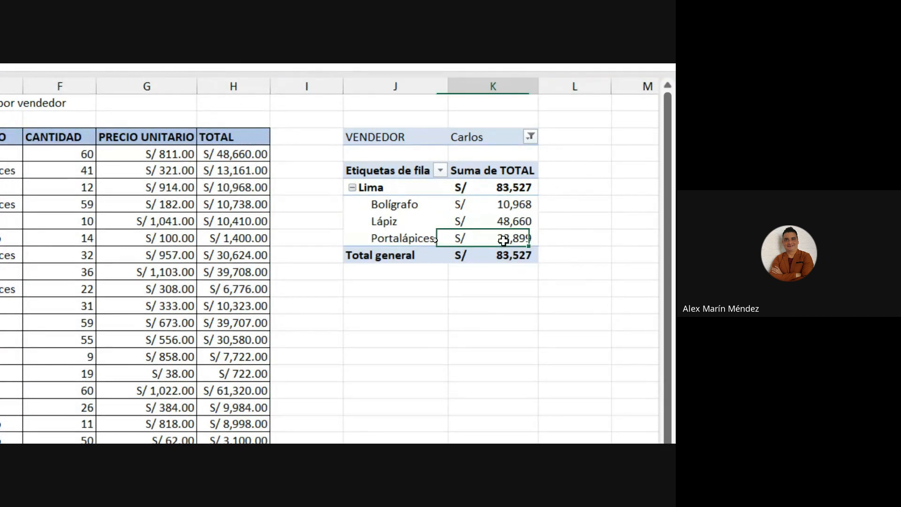
click(503, 257)
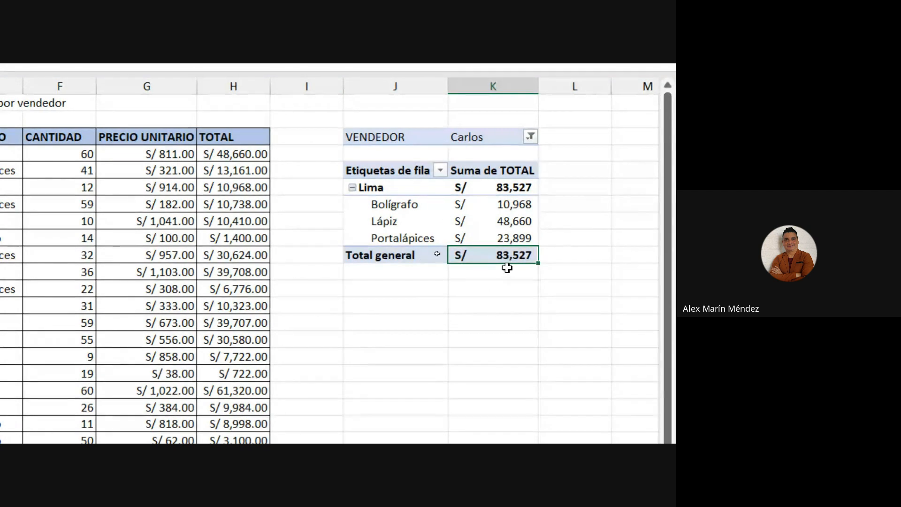
mouse_move(526, 258)
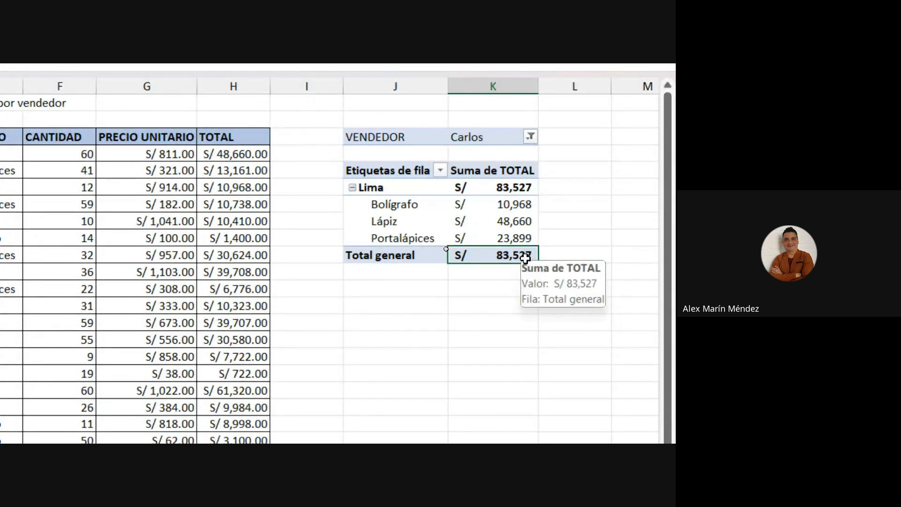
Step: Allow multiple selections in the VENDEDOR filter and add the third and fifth sellers to the first one
click(531, 137)
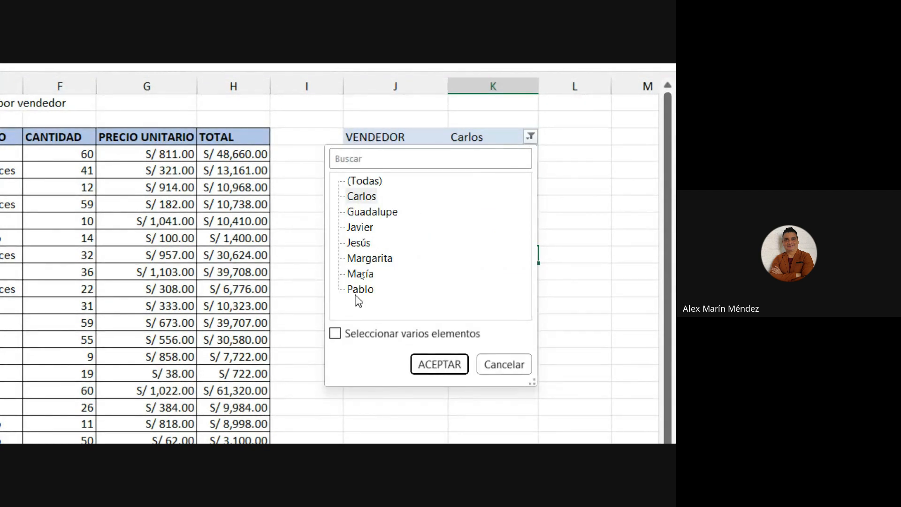
click(337, 334)
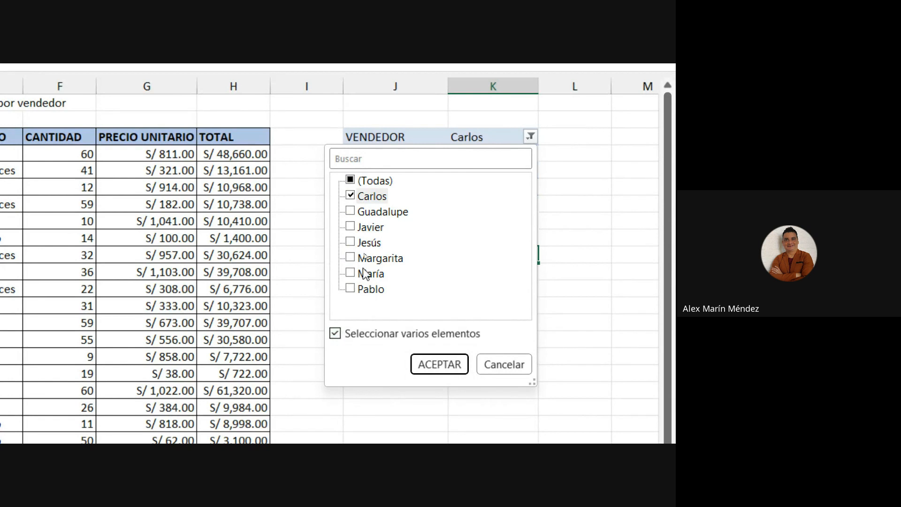
click(351, 258)
click(351, 228)
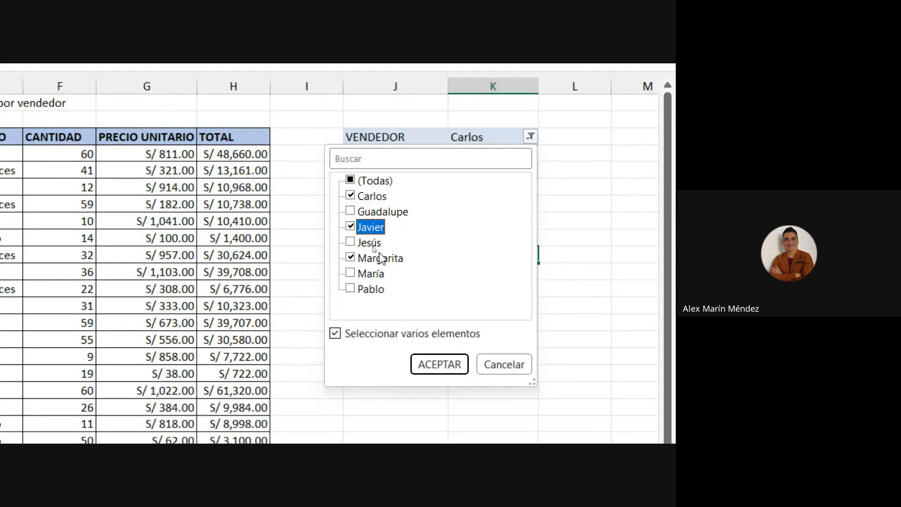
click(439, 368)
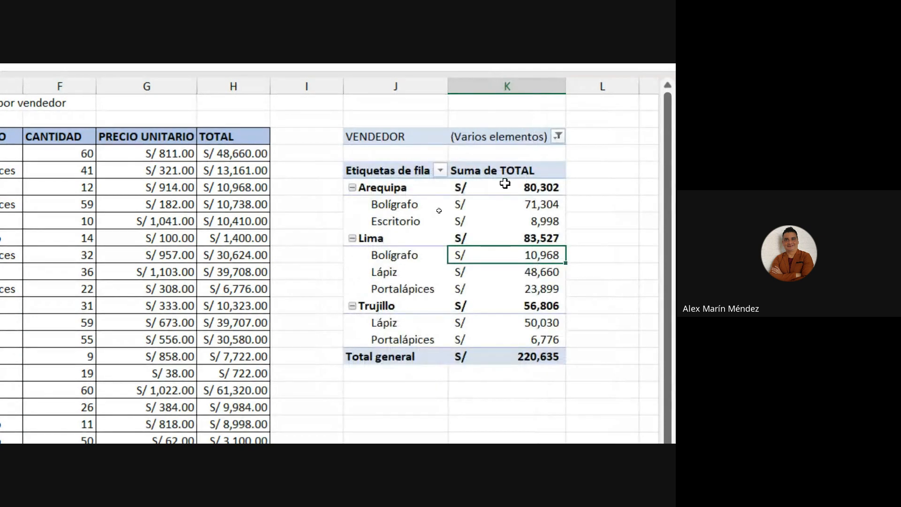
Step: Remove the VENDEDOR field from the Filters area of the pivot table
mouse_move(516, 346)
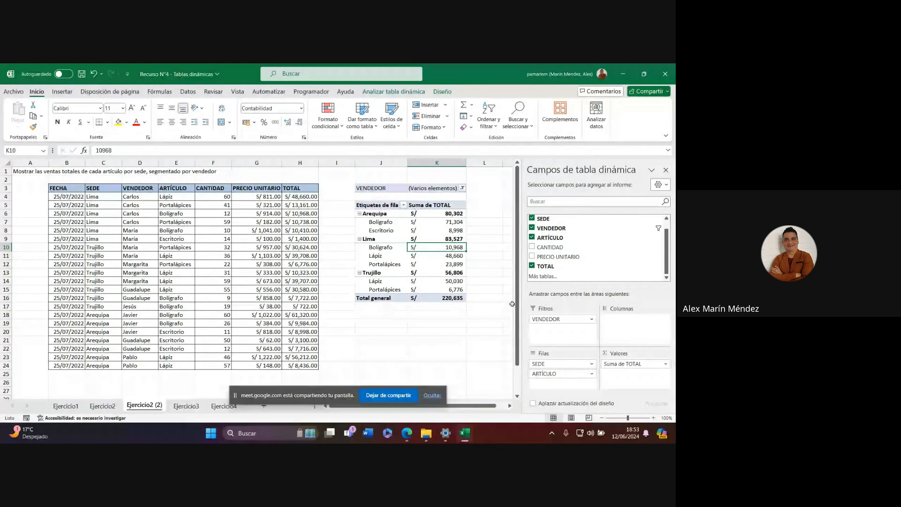
click(558, 320)
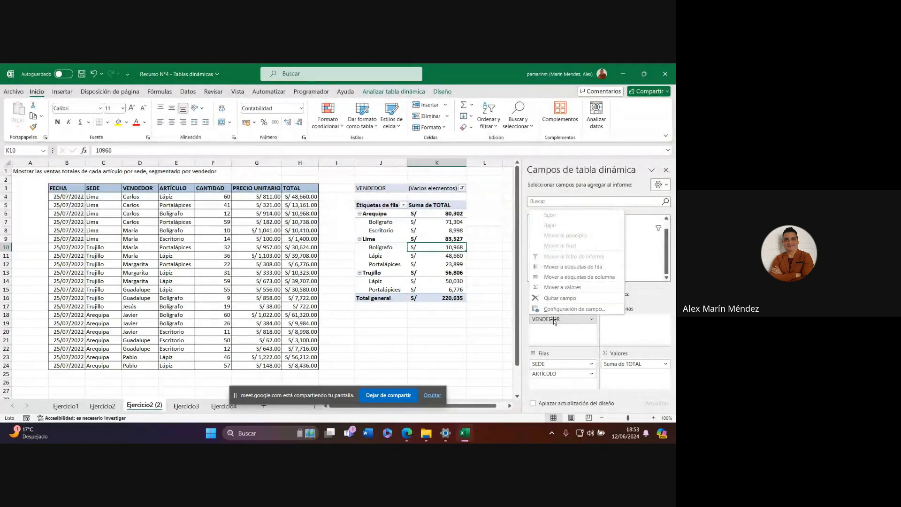
click(559, 320)
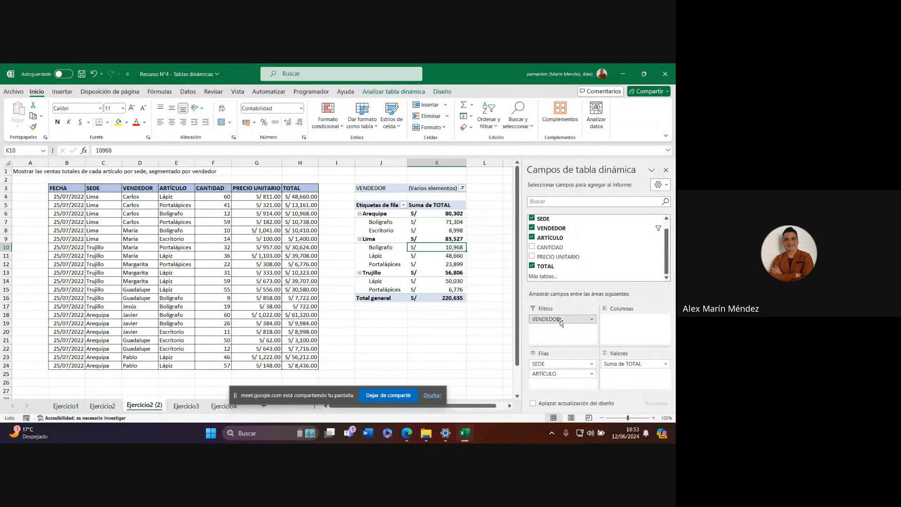
mouse_move(561, 322)
mouse_down()
mouse_move(547, 339)
mouse_move(493, 345)
mouse_move(474, 329)
mouse_move(507, 324)
mouse_move(555, 329)
mouse_move(464, 341)
mouse_up()
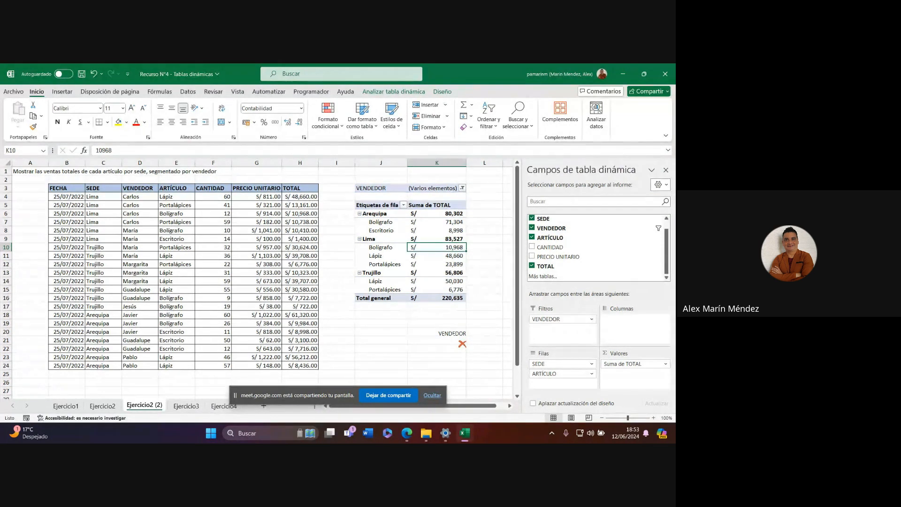
drag(463, 342, 462, 341)
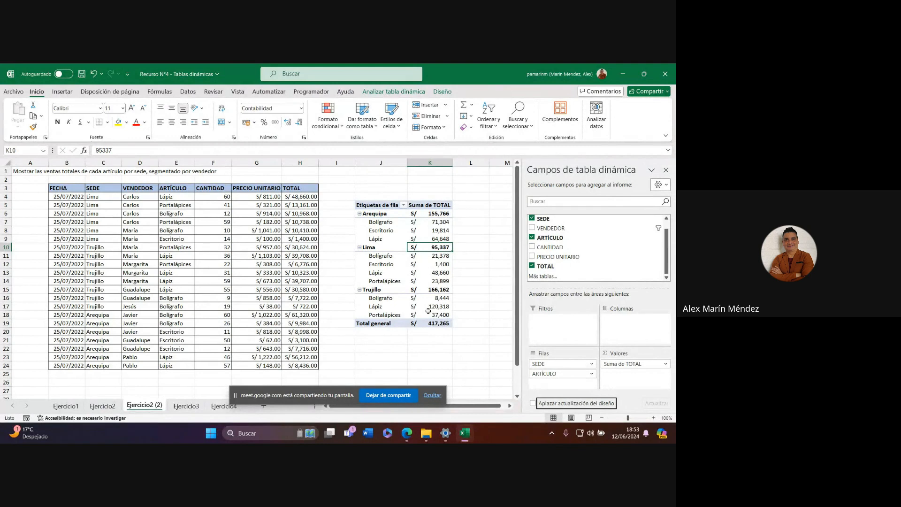
Step: Check the Google Meet call window, return to the Excel workbook and dismiss the meeting notification
mouse_move(428, 311)
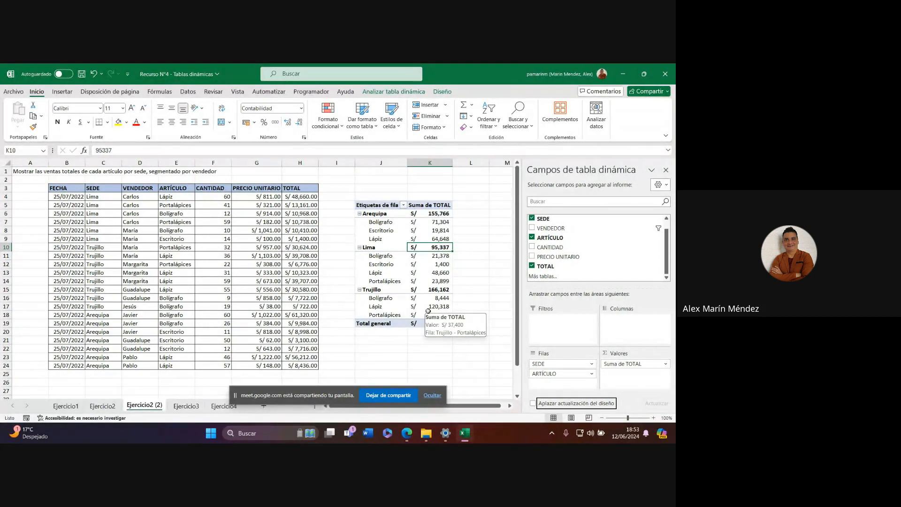
mouse_move(407, 433)
click(368, 398)
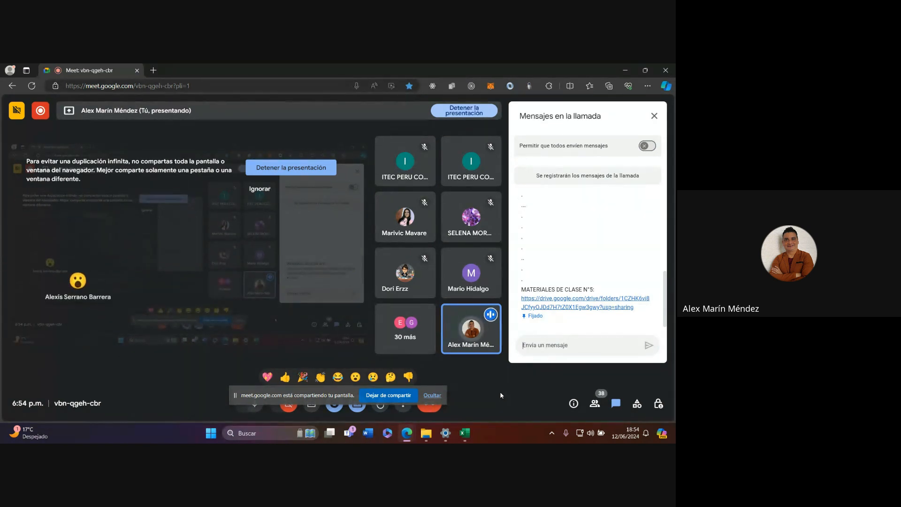
click(465, 433)
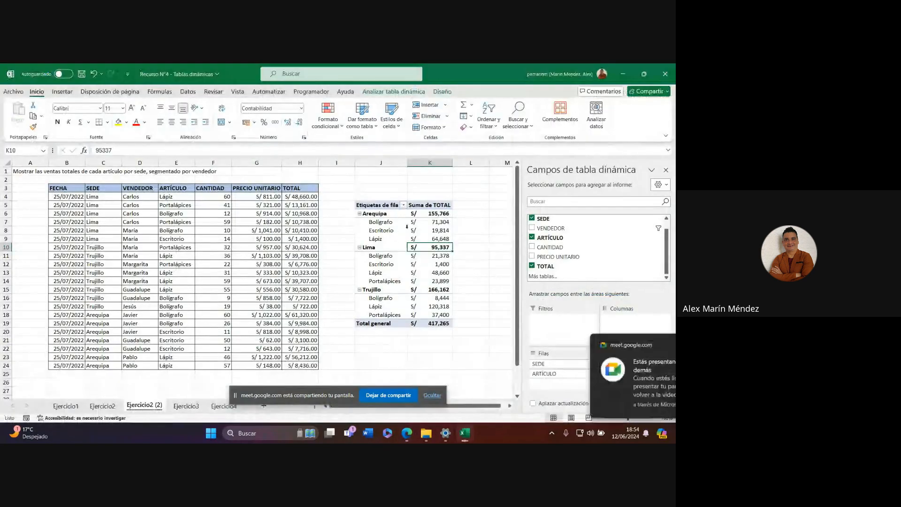
click(659, 347)
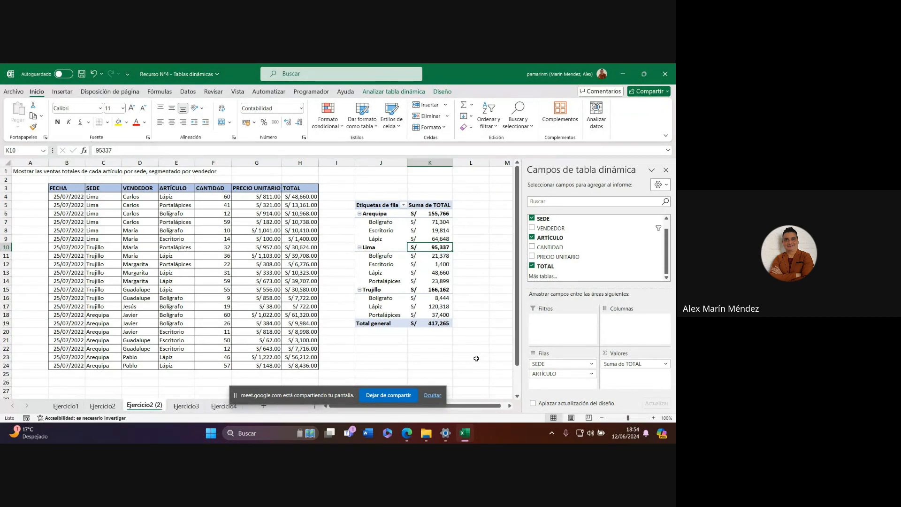
click(163, 172)
click(366, 235)
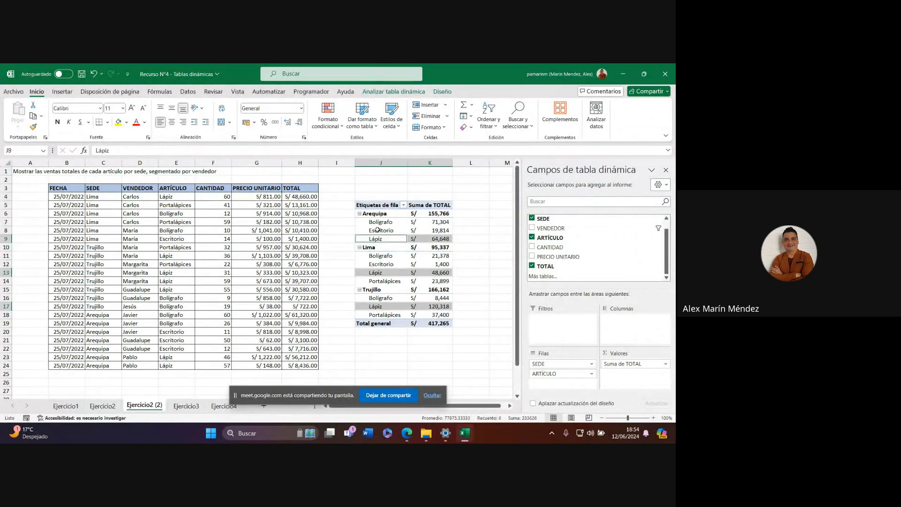
click(471, 245)
click(468, 189)
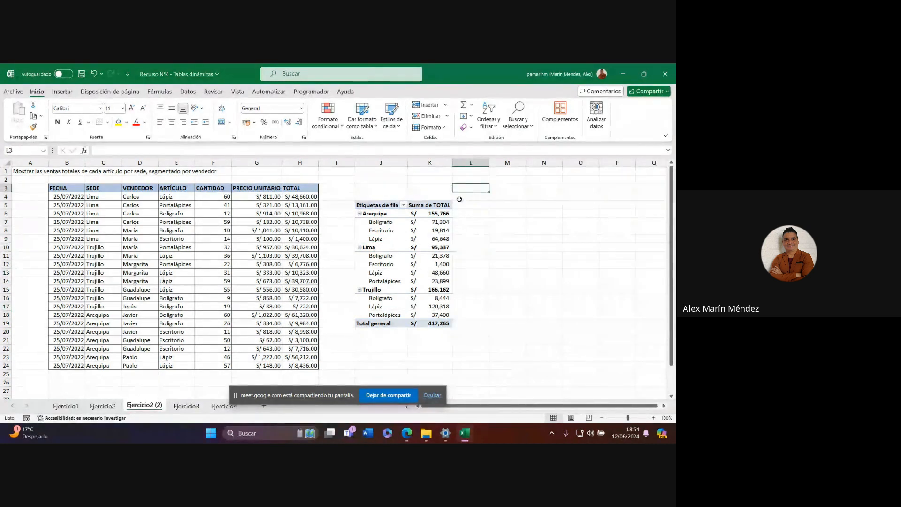
Step: Show the pivot table's analysis tools and point out the data slicer command with temporary red arrows and a rectangle
click(389, 231)
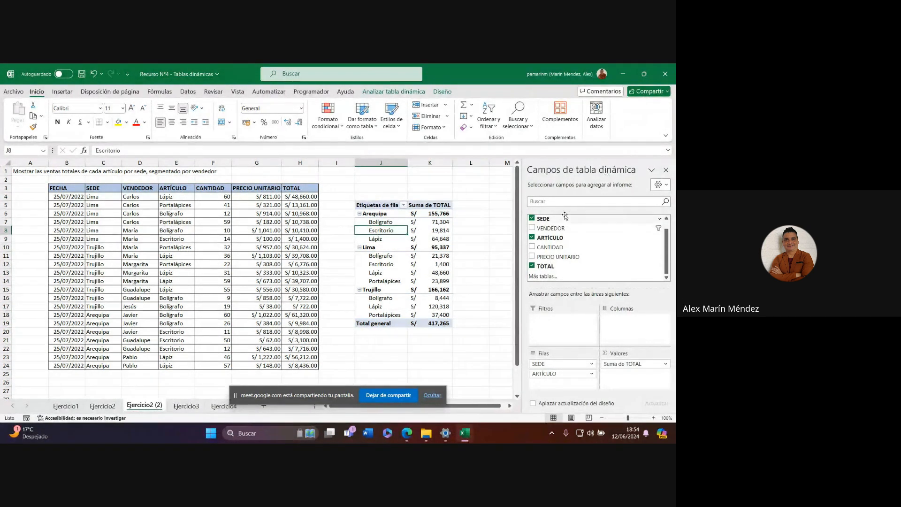
click(389, 92)
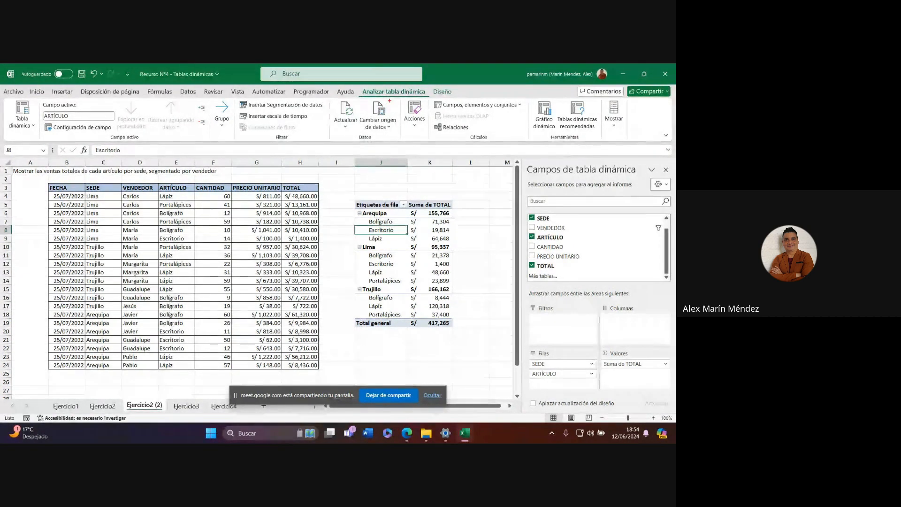
drag(391, 100, 463, 255)
drag(378, 104, 295, 201)
drag(413, 105, 528, 214)
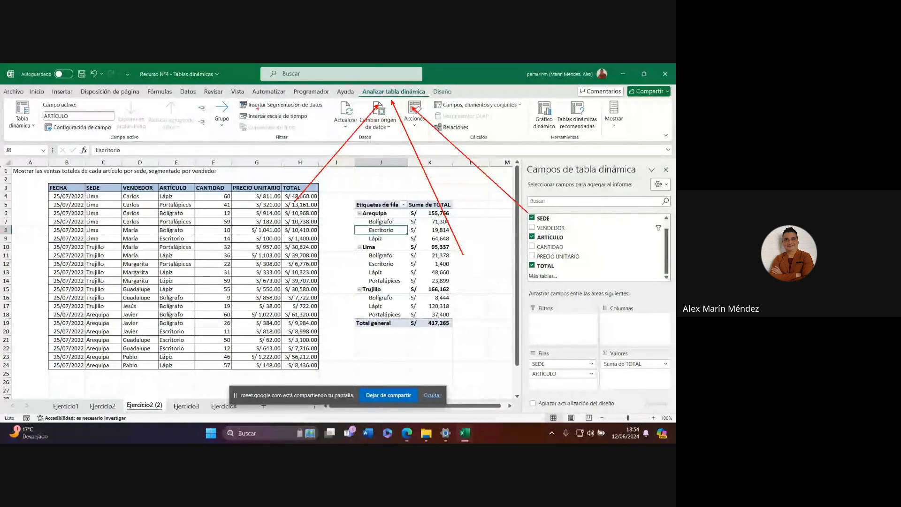
drag(234, 97, 332, 112)
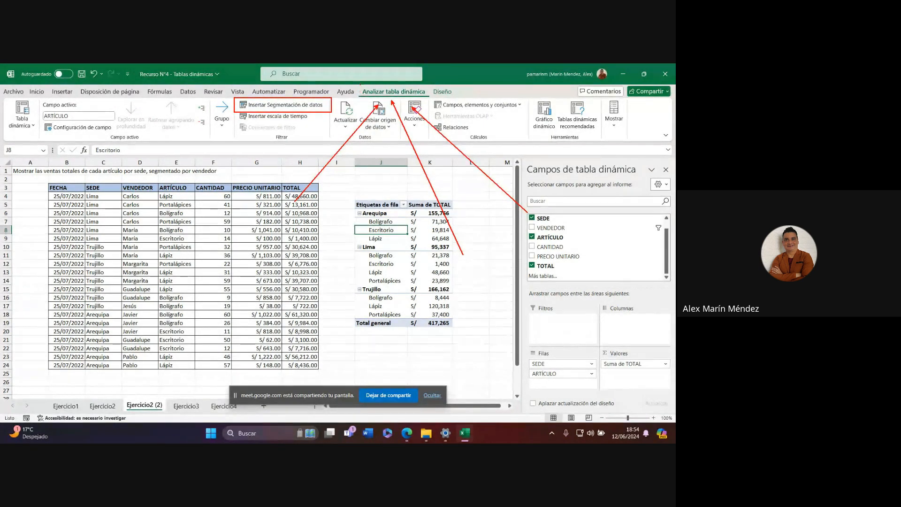
drag(425, 101, 427, 99)
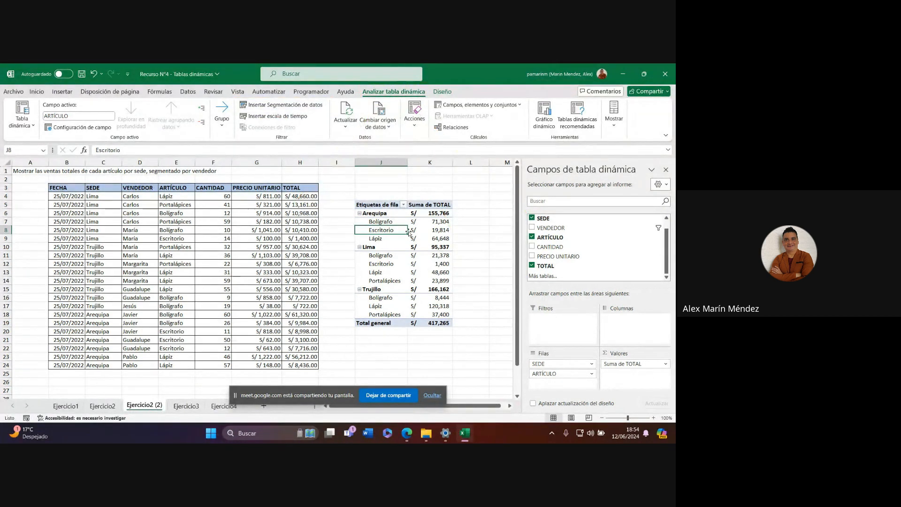
Step: Insert a slicer for the VENDEDOR field only and place it just beside the pivot table
click(282, 105)
drag(210, 165, 272, 154)
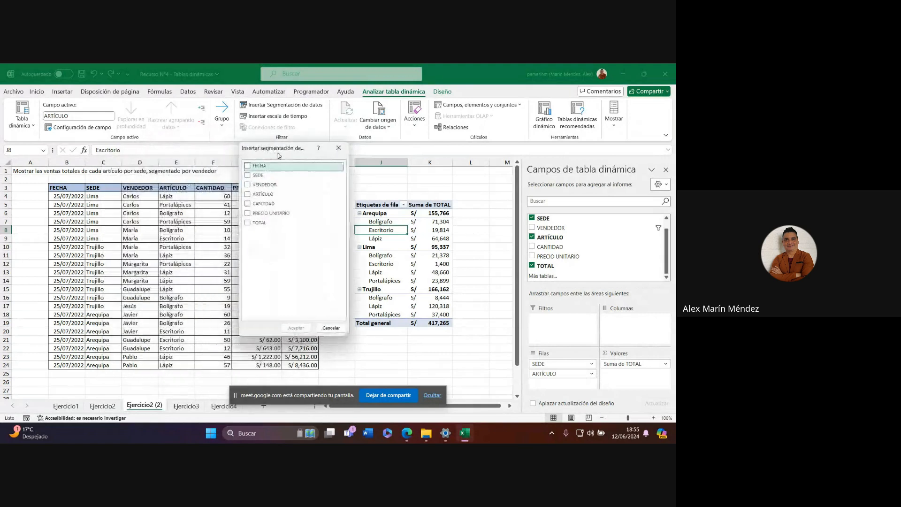
click(248, 167)
click(248, 175)
click(248, 185)
click(248, 194)
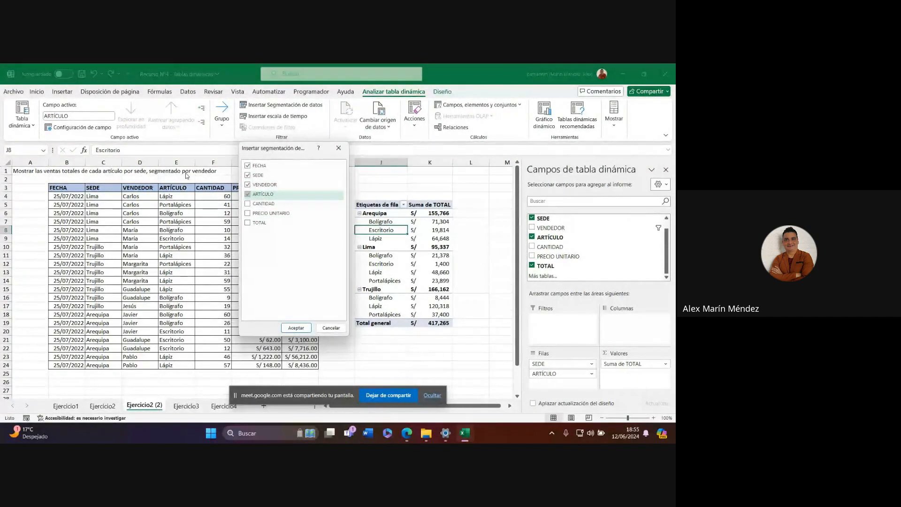
click(248, 194)
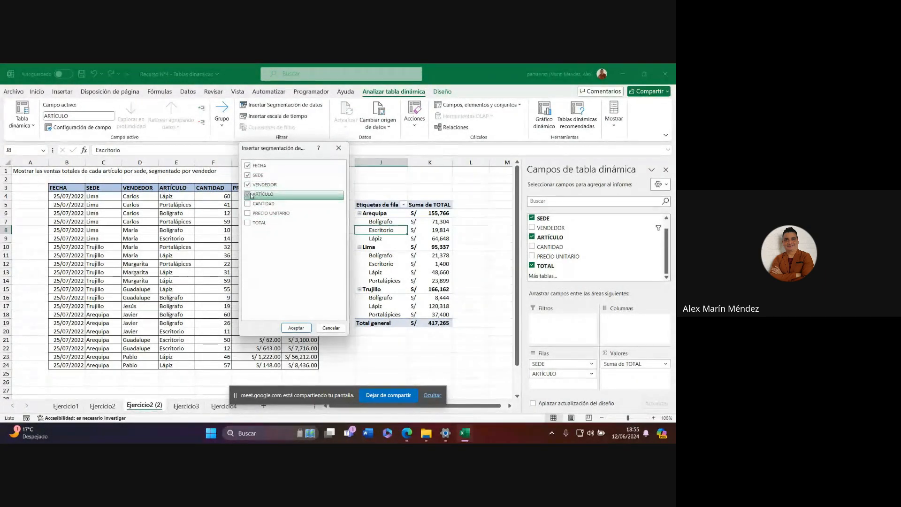
click(248, 175)
click(248, 166)
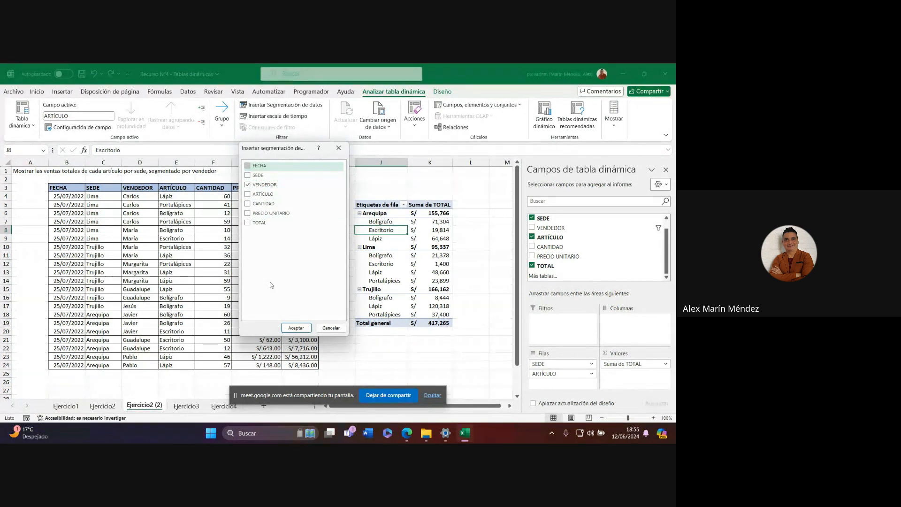
click(296, 328)
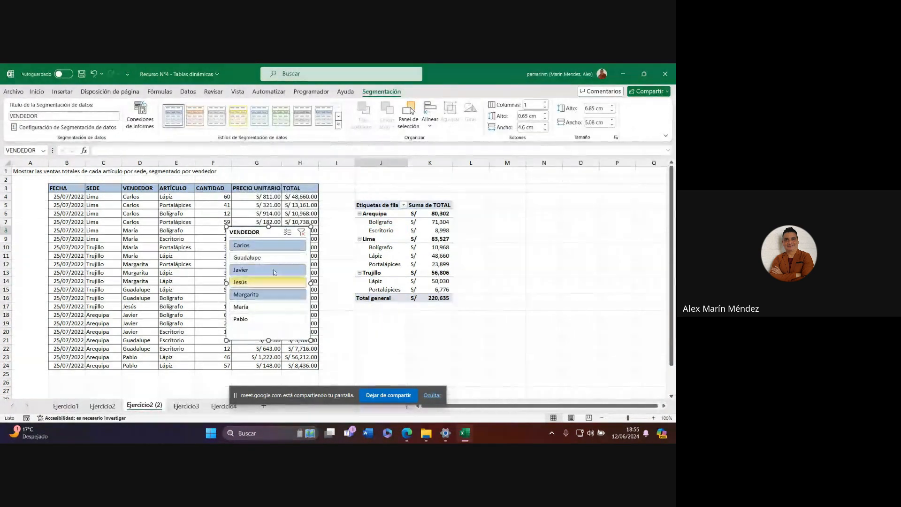
drag(268, 232, 493, 204)
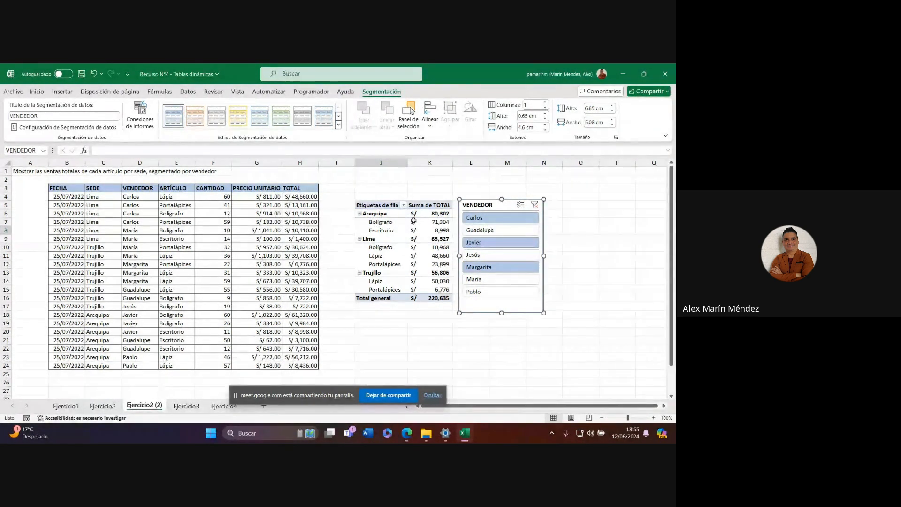
Step: Filter the pivot table with the VENDEDOR slicer by the fourth, seventh, first, third and again fourth seller, one at a time
click(483, 258)
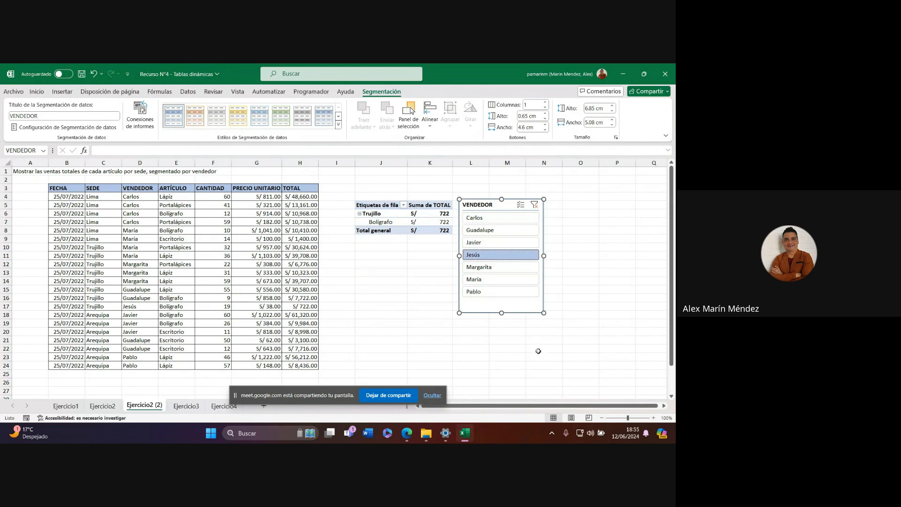
click(482, 295)
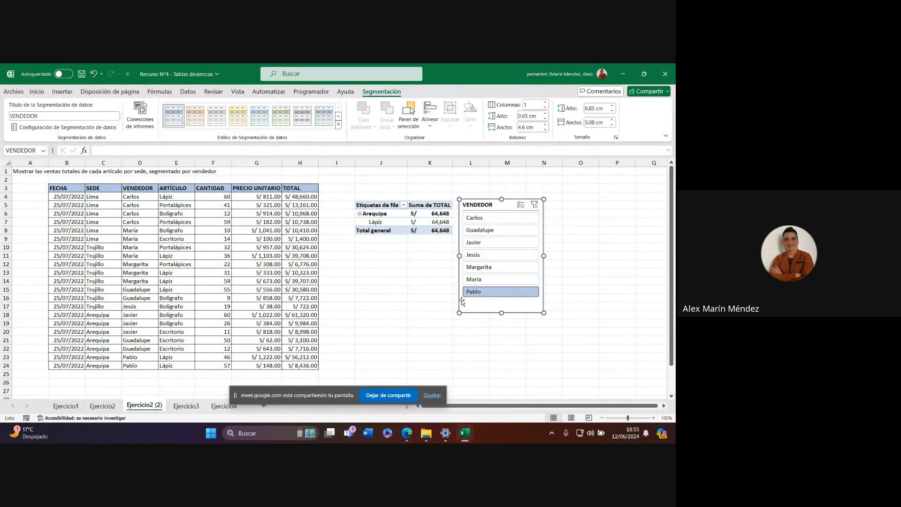
click(494, 218)
click(494, 243)
click(494, 254)
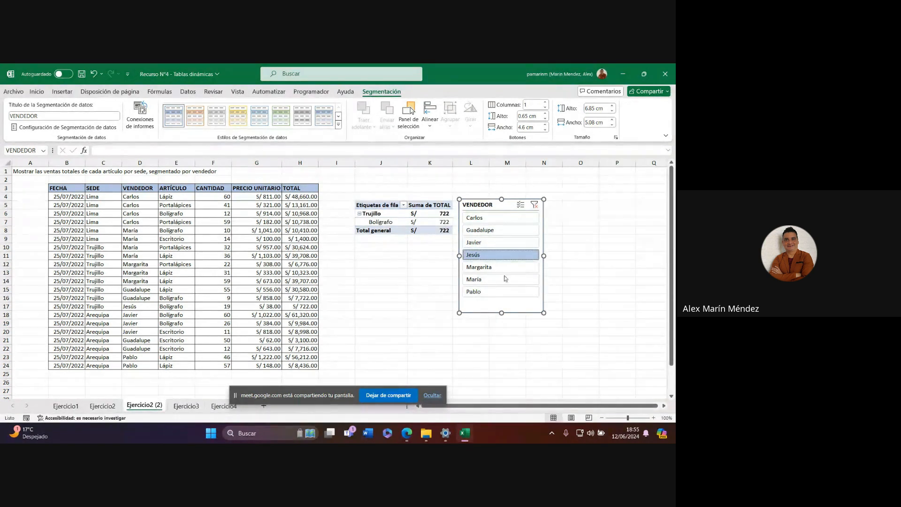
Step: Turn on multiple selection in the VENDEDOR slicer and select the second, fourth, fifth and sixth sellers
click(521, 205)
click(496, 230)
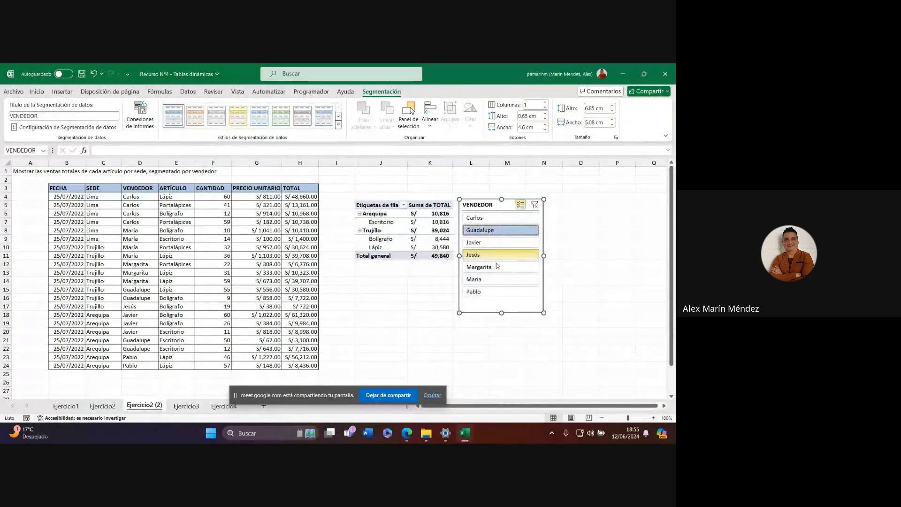
click(493, 266)
click(493, 279)
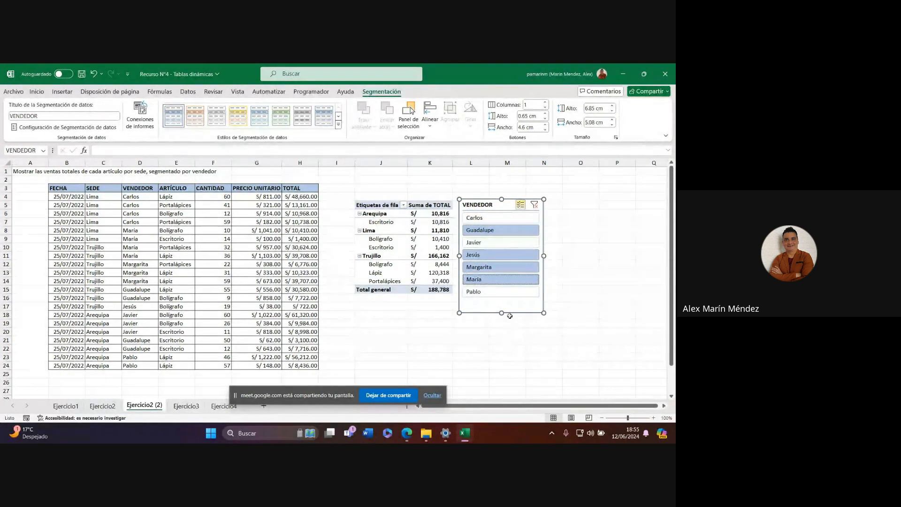
Step: Turn off multiple selection in the VENDEDOR slicer and filter by the third seller, followed by the seventh alone
click(521, 205)
click(484, 243)
click(487, 291)
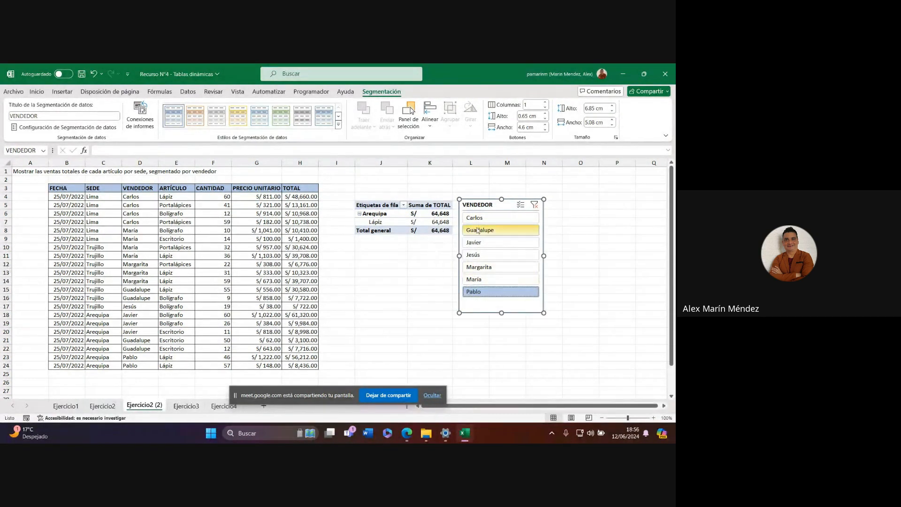
Step: Clear the VENDEDOR slicer's filter and shift the slicer slightly downward beside the pivot table
click(535, 205)
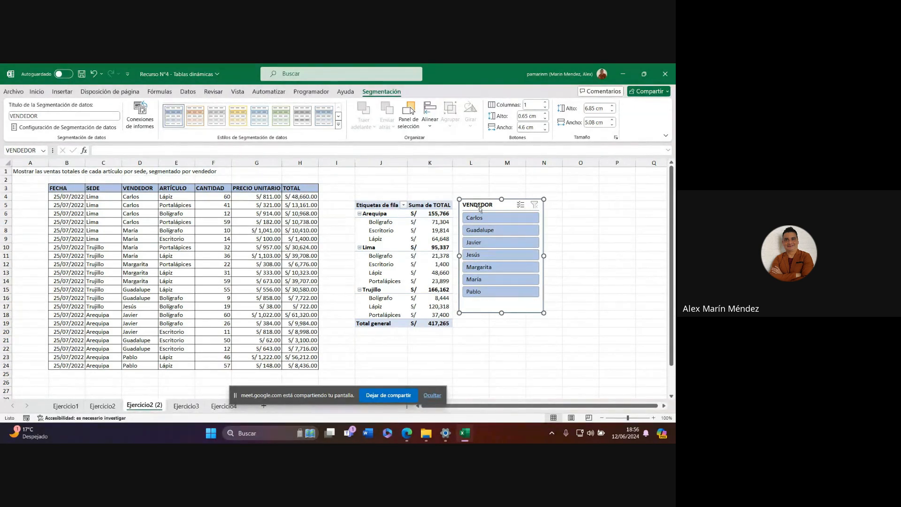
drag(479, 204, 478, 211)
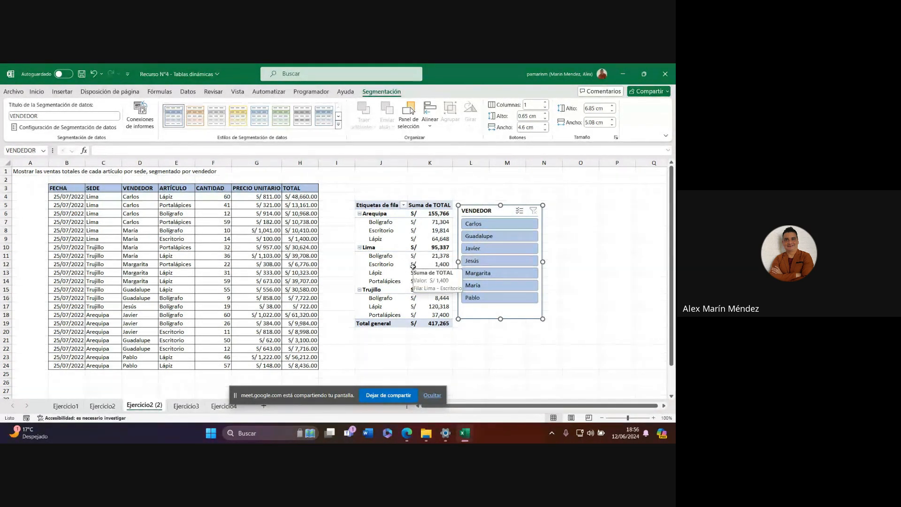
Step: Try filtering the pivot table by the fifth, third, first and last sellers individually with the slicer, and clear the filter
click(483, 273)
click(483, 248)
click(484, 224)
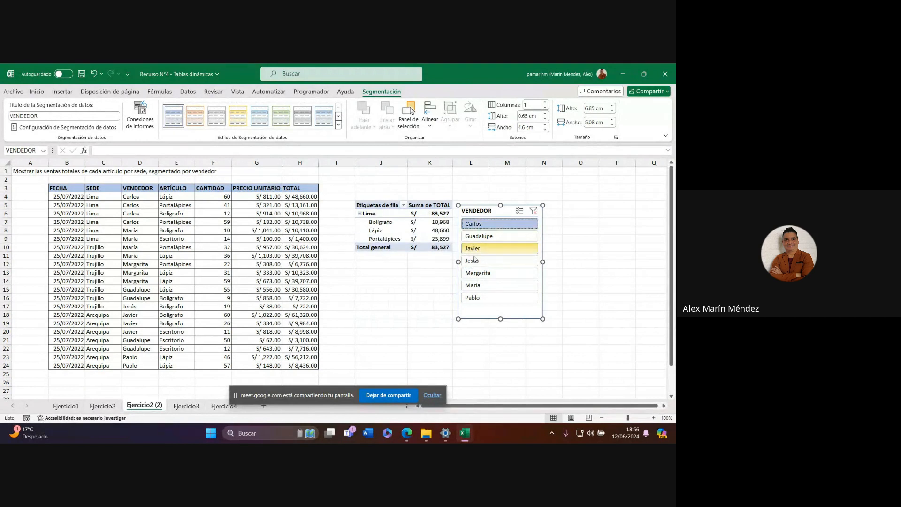
click(483, 273)
click(484, 285)
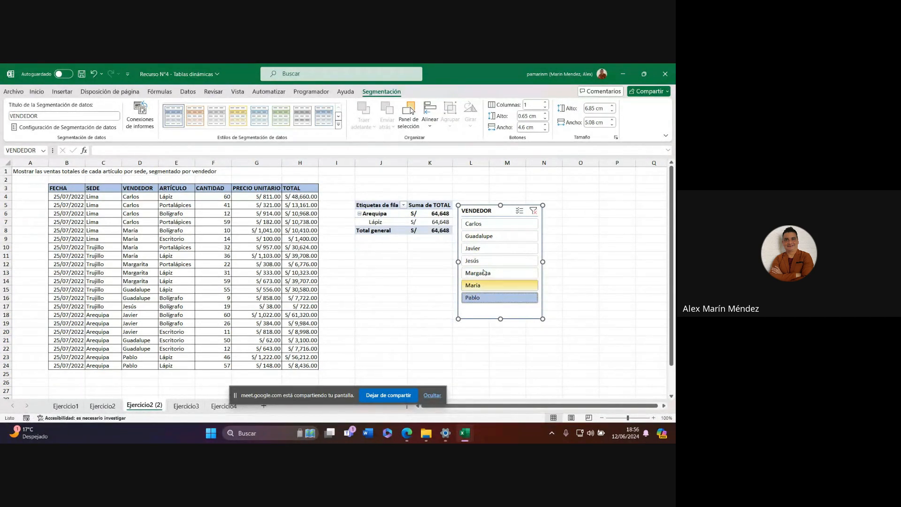
click(532, 211)
Step: Hide the screen-sharing bar, check the Google Meet call window and return to the Excel workbook
click(432, 397)
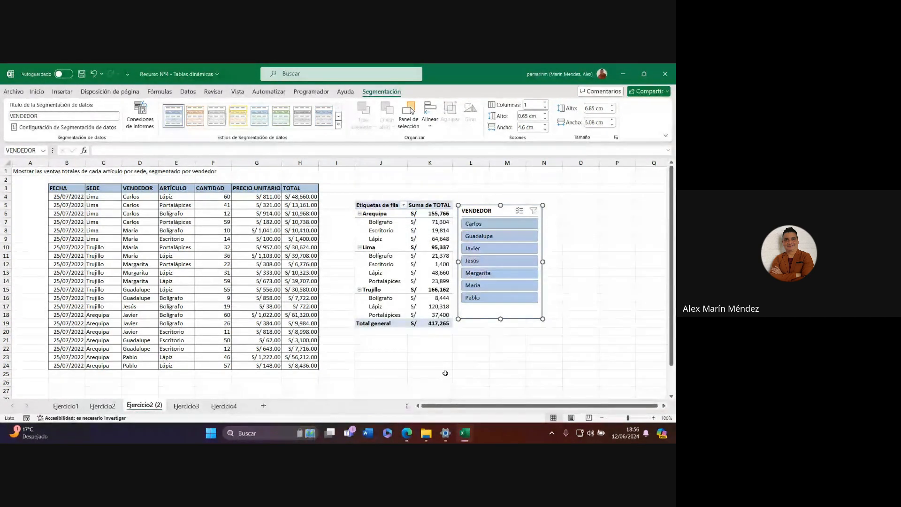
mouse_move(406, 433)
click(357, 392)
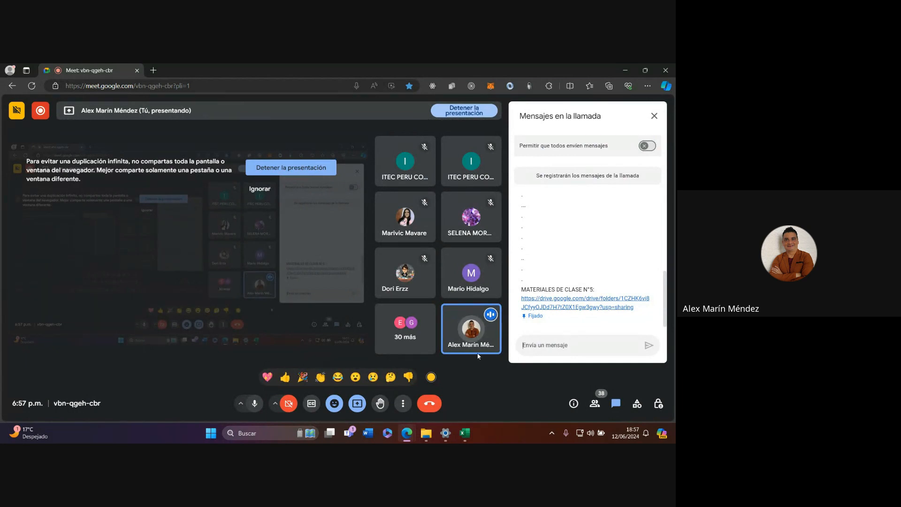
click(465, 433)
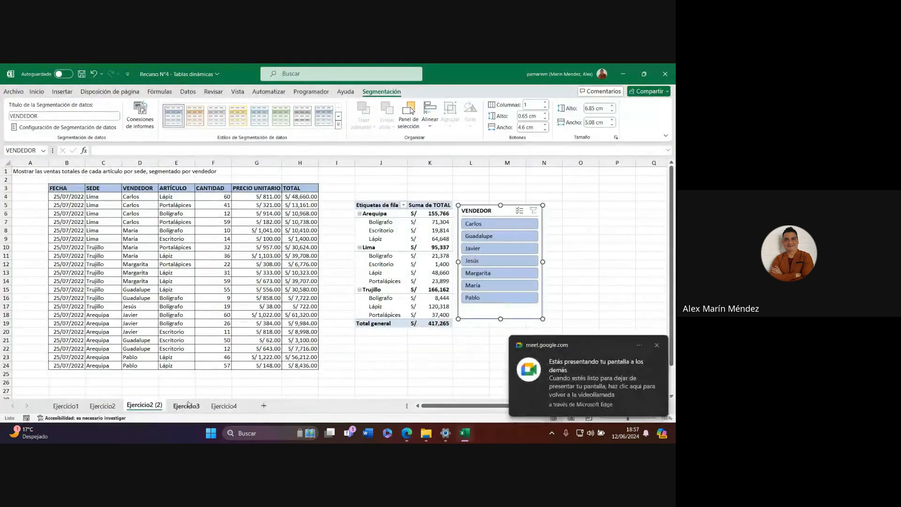
Step: Open the Ejercicio3 sheet and examine its data table, including the empty CÓDIGO DE CLIENTE column
click(186, 407)
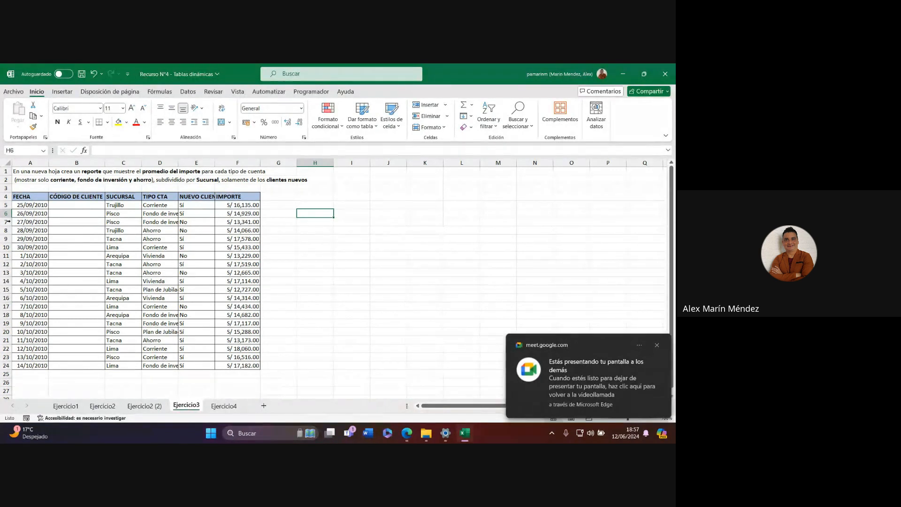
drag(28, 197, 231, 366)
click(316, 360)
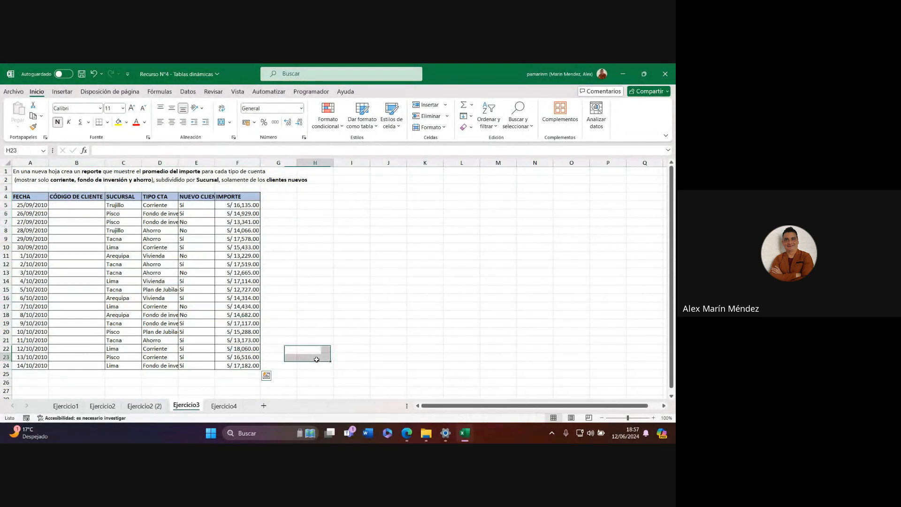
drag(64, 197, 66, 370)
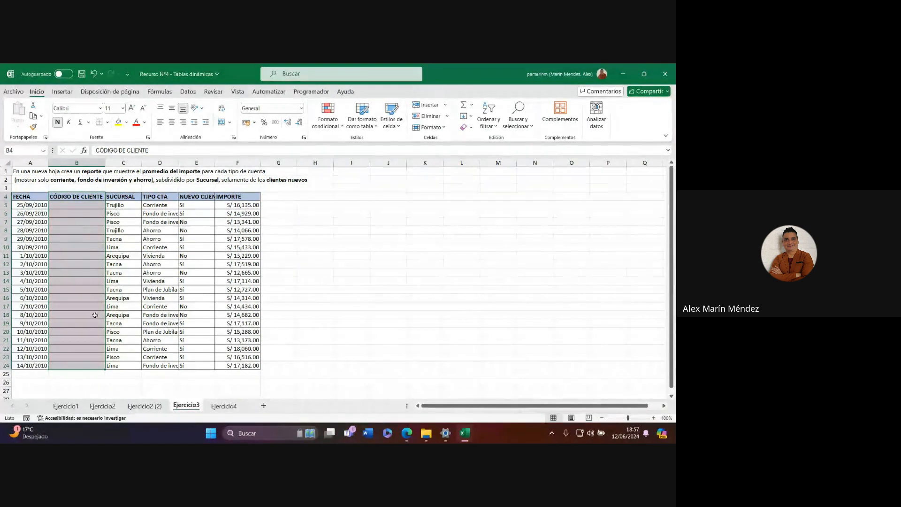
drag(76, 205, 75, 366)
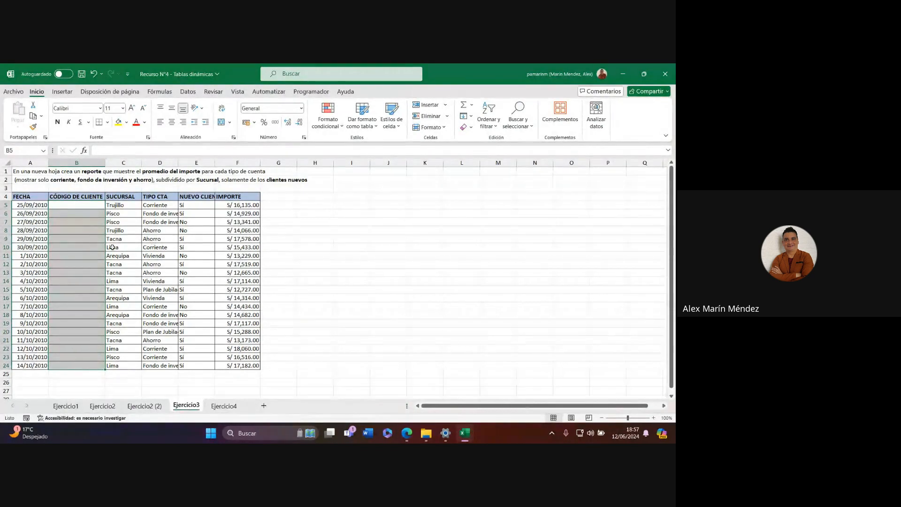
drag(85, 204, 76, 364)
Step: Widen the TIPO CTA and NUEVO CLIENTE columns so their full contents fit
drag(178, 163, 215, 163)
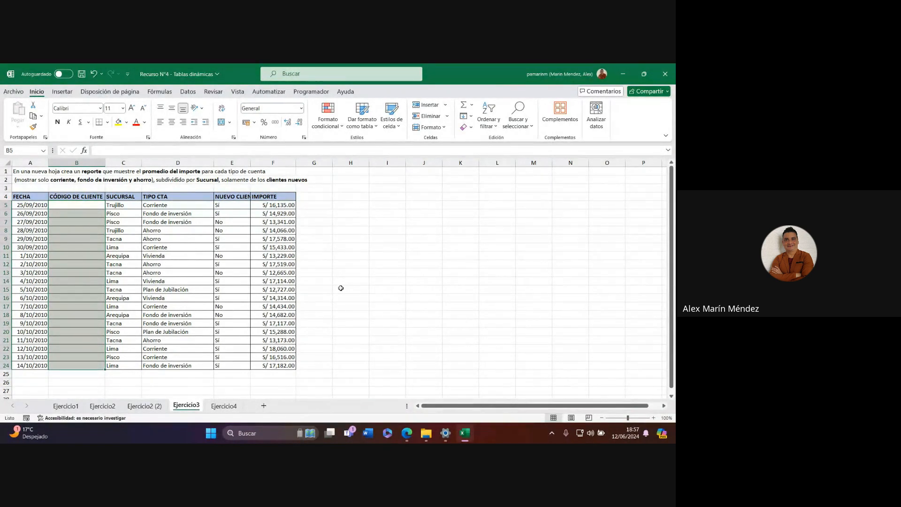
drag(84, 206, 66, 366)
click(382, 205)
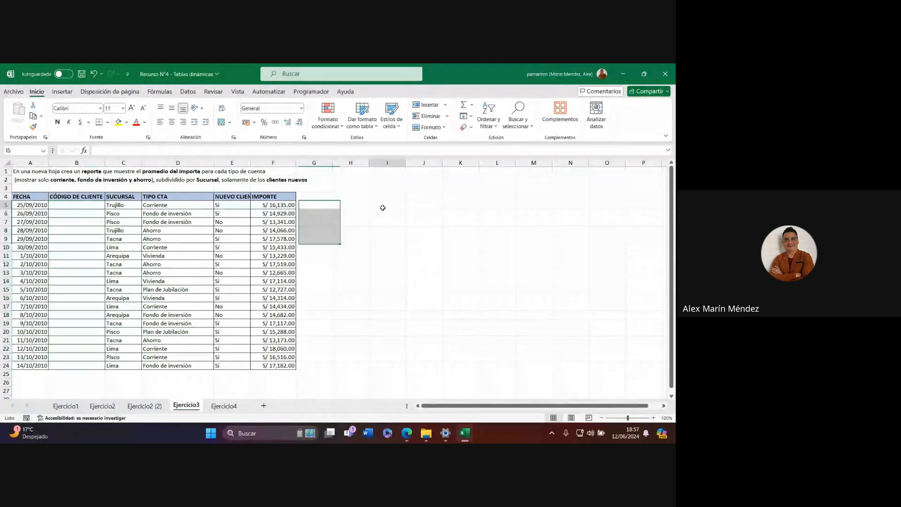
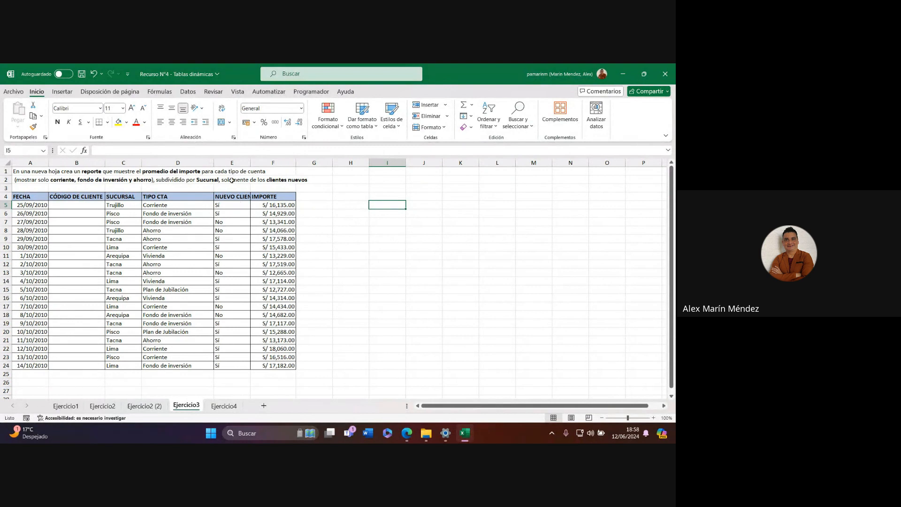
drag(250, 163, 314, 164)
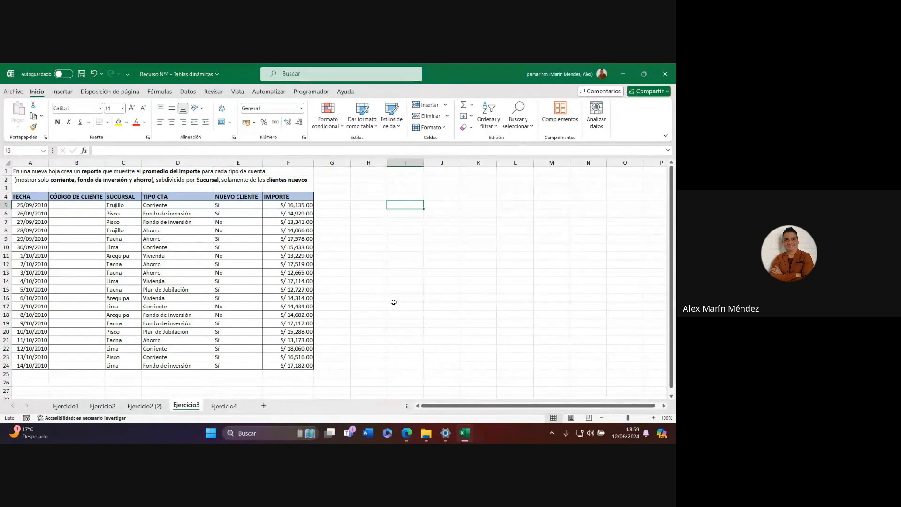
click(78, 237)
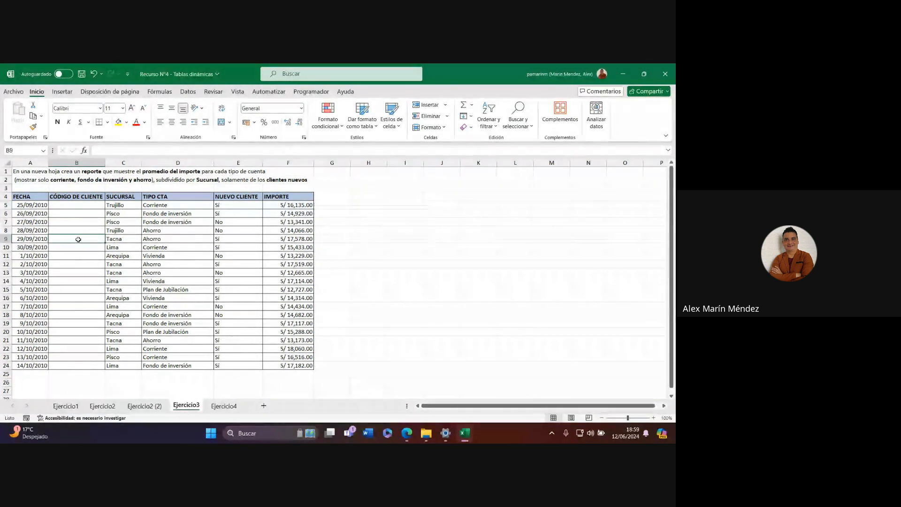
Step: Convert Ejercicio3's data range, including its headers, to a table and turn it back into a normal range
click(62, 91)
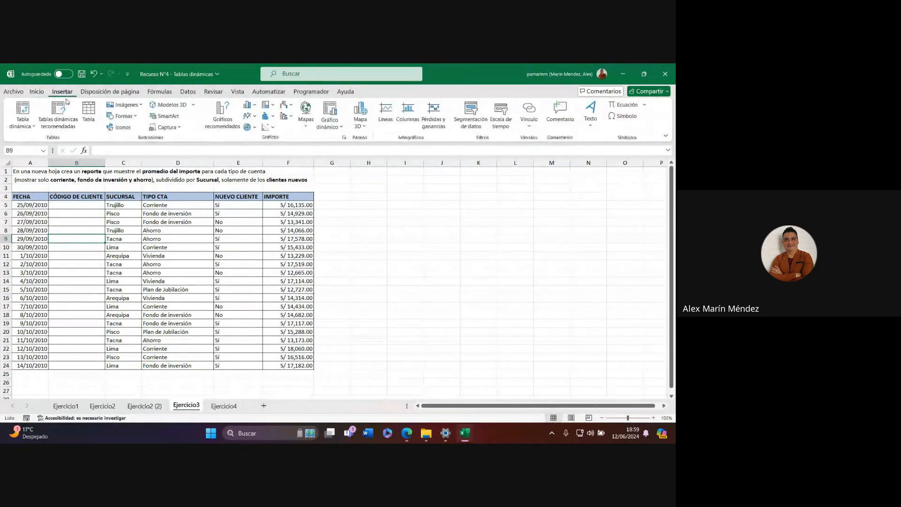
click(178, 266)
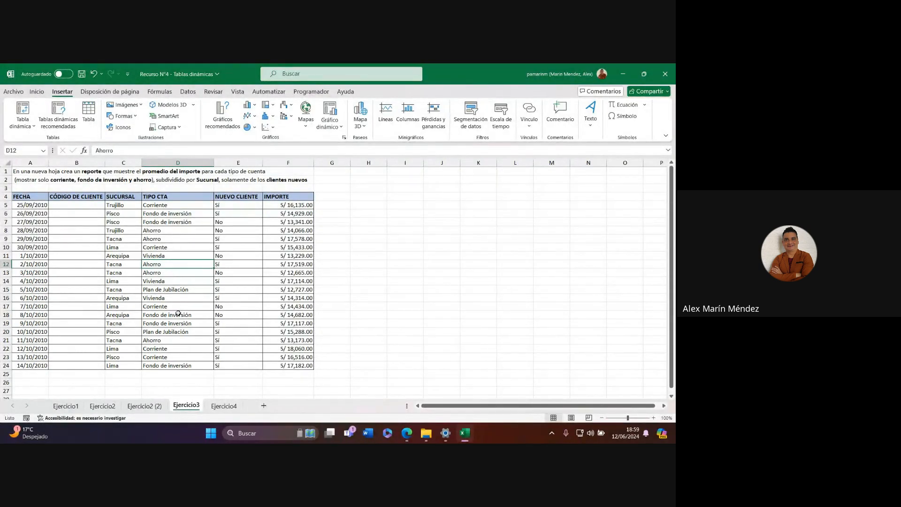
key(ctrl+t)
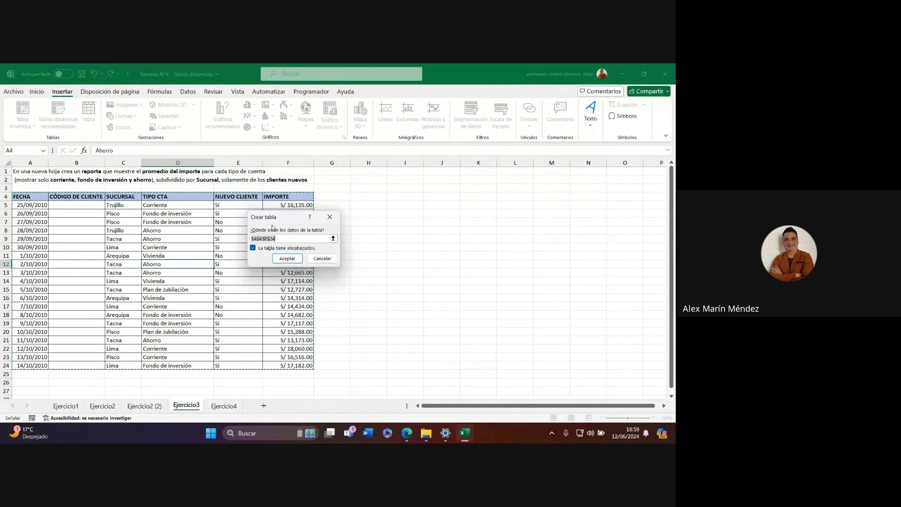
click(287, 258)
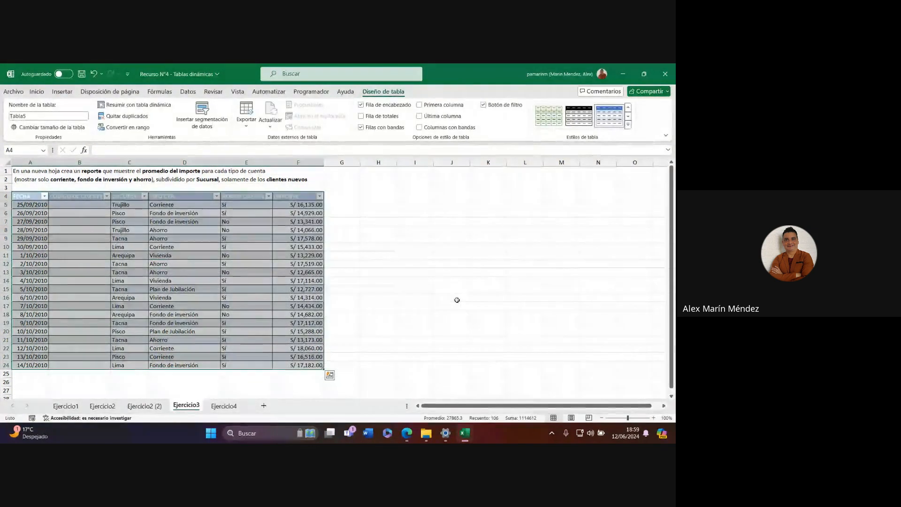
click(127, 128)
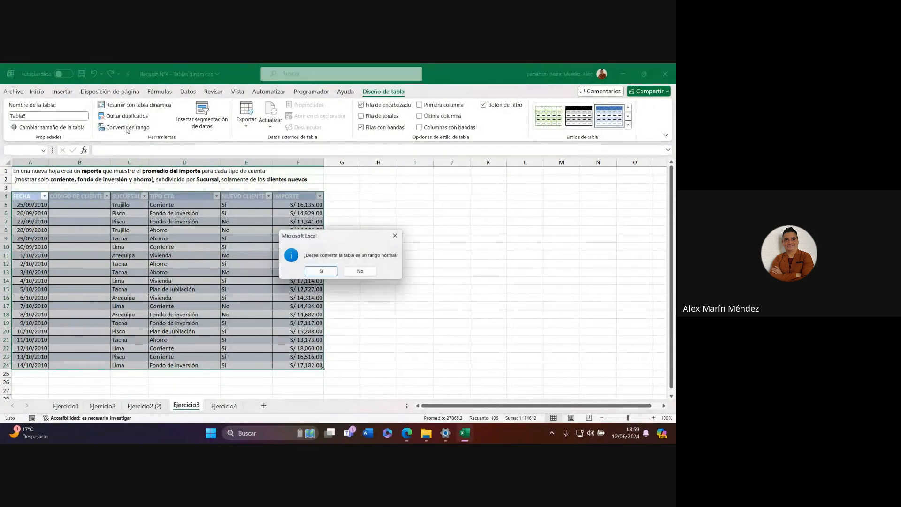
click(321, 270)
click(378, 297)
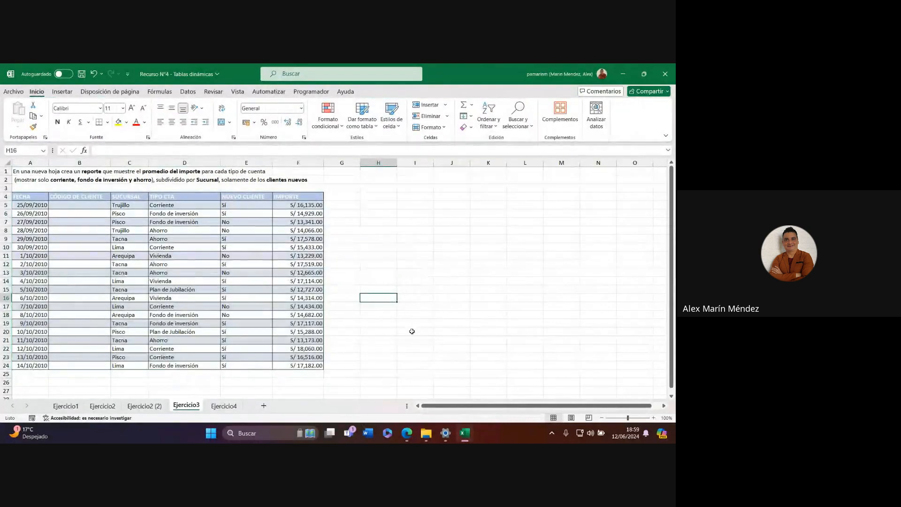
Step: Create a table with headers from the data range A4:F24 on Ejercicio3
click(188, 270)
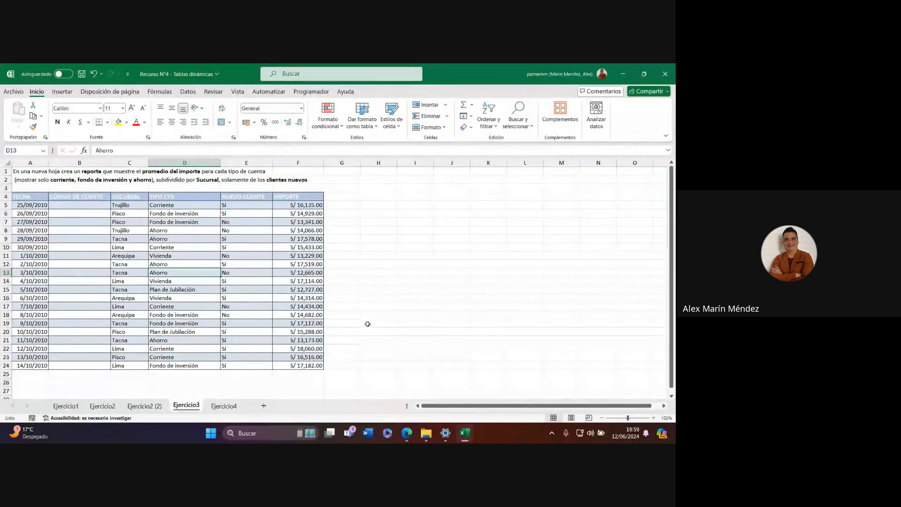
key(ctrl+t)
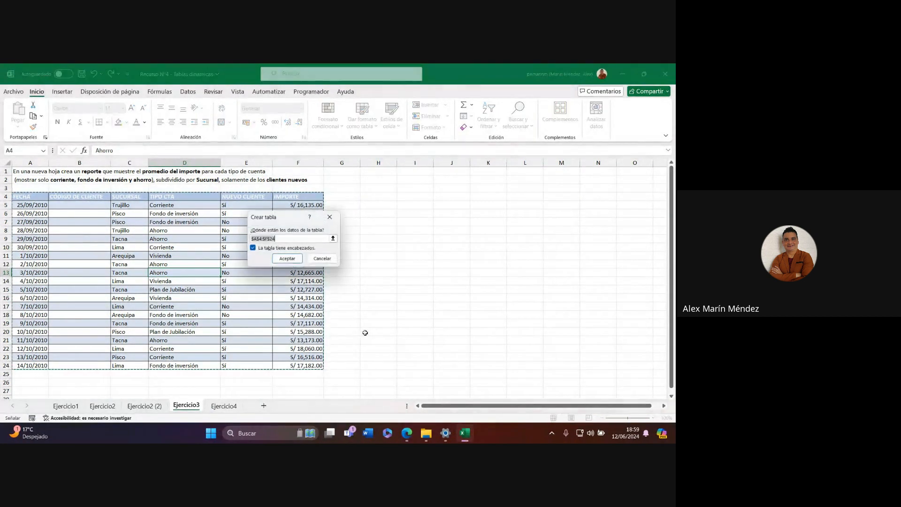
click(287, 261)
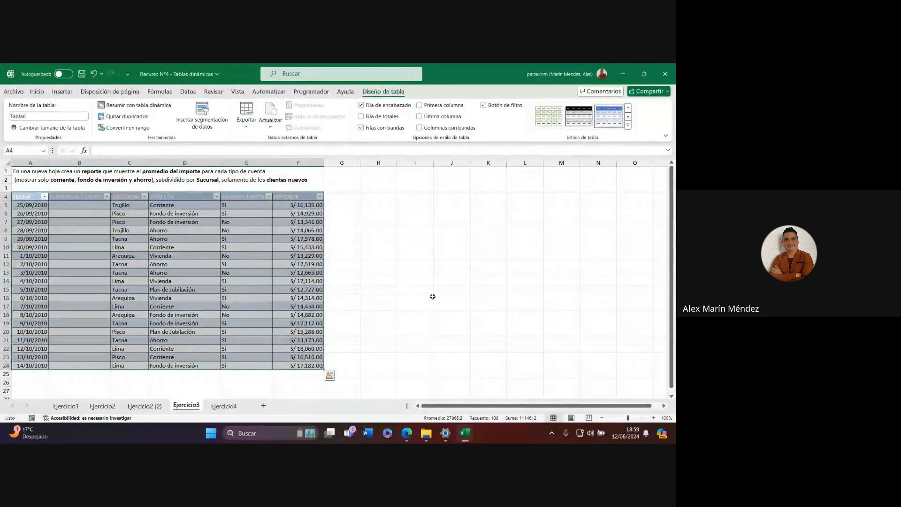
click(355, 290)
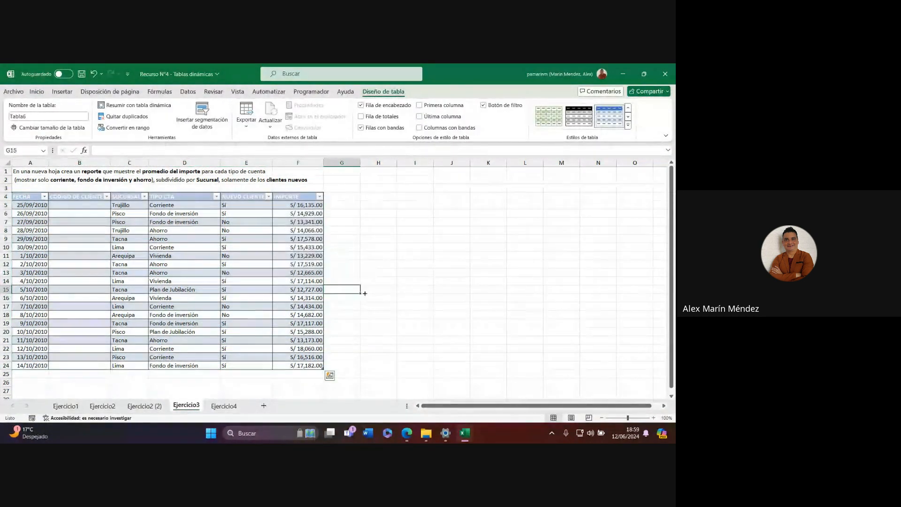
Step: Insert a pivot table based on the Ejercicio3 table, placing it in a new worksheet
click(216, 266)
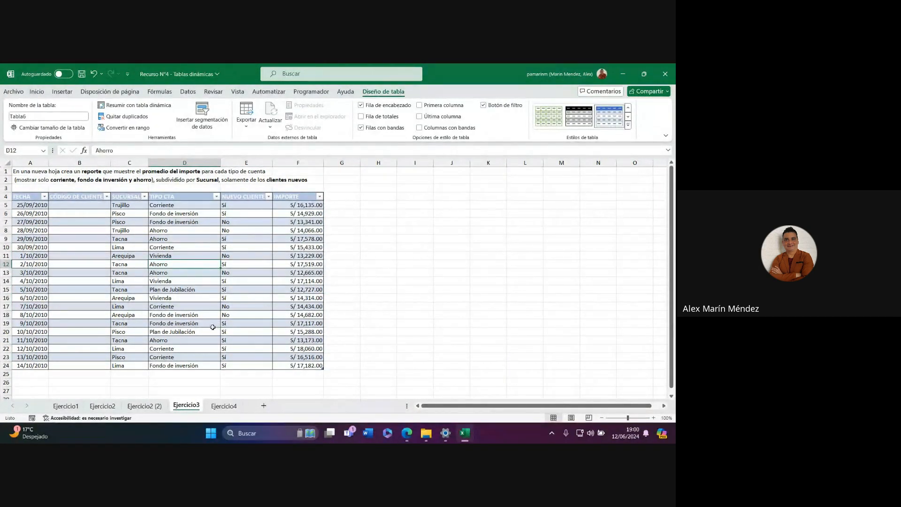
click(60, 92)
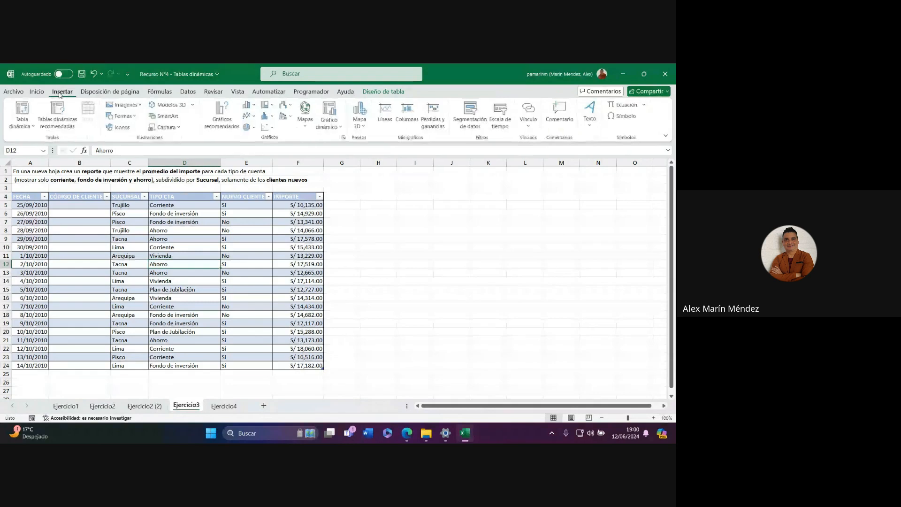
click(22, 113)
click(245, 243)
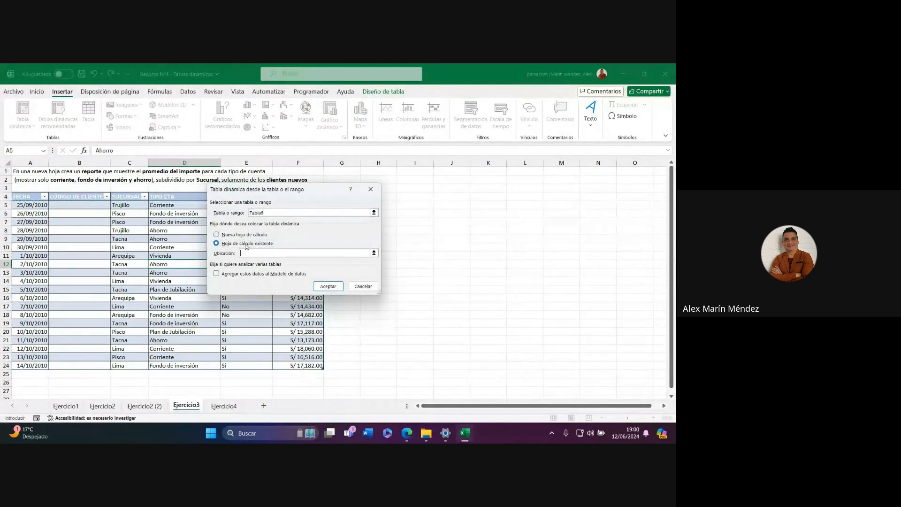
click(244, 234)
drag(272, 236, 324, 237)
key(Escape)
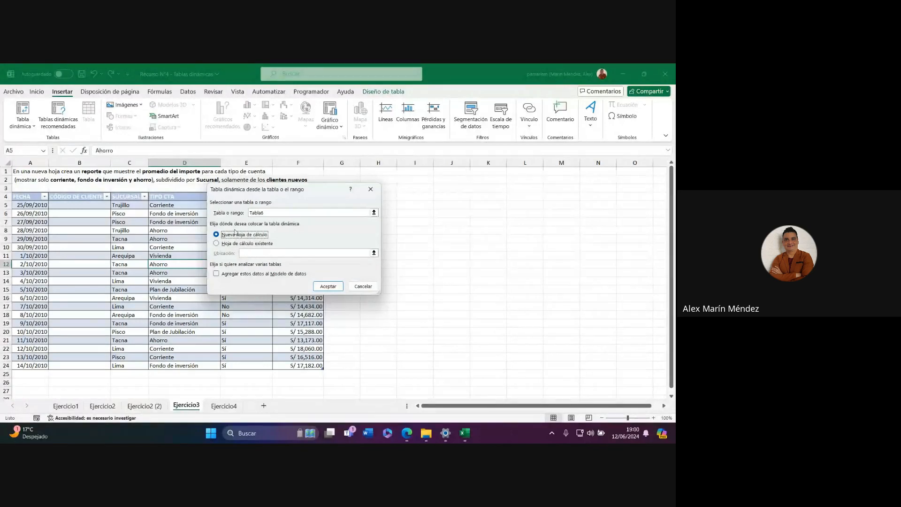
click(321, 287)
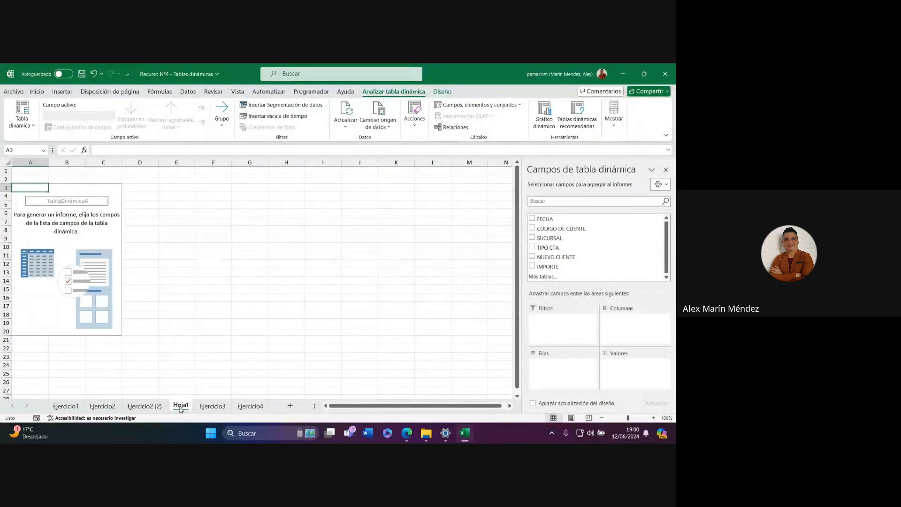
drag(183, 257, 183, 394)
drag(93, 335, 177, 391)
drag(312, 324, 190, 393)
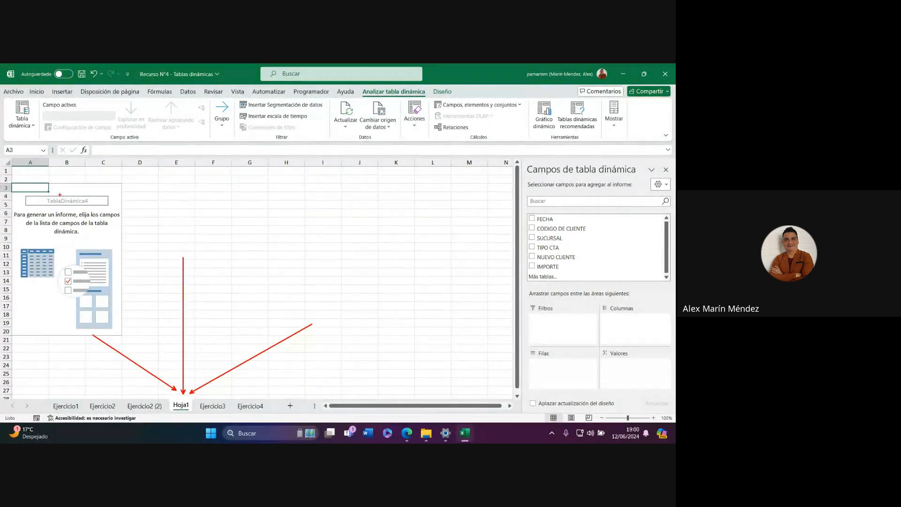
key(Escape)
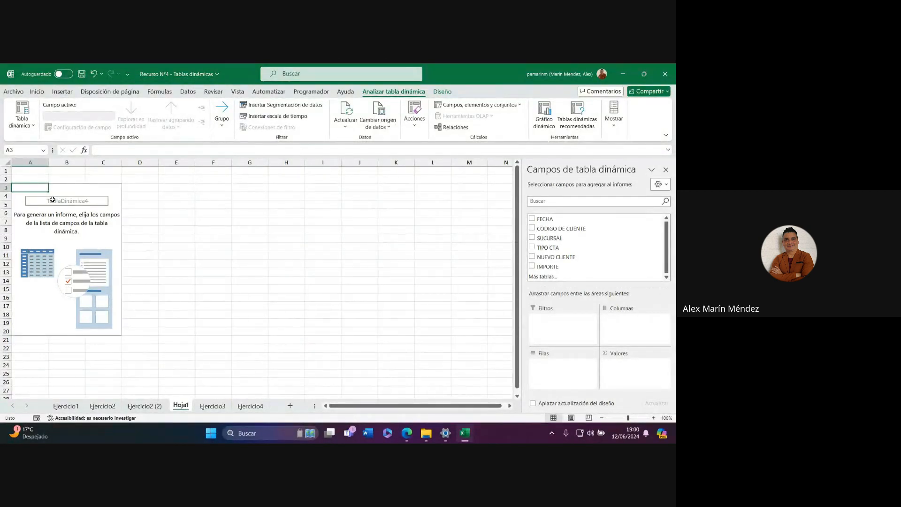
Step: Check the Google Meet call window and return to the Excel workbook
mouse_move(404, 434)
click(363, 397)
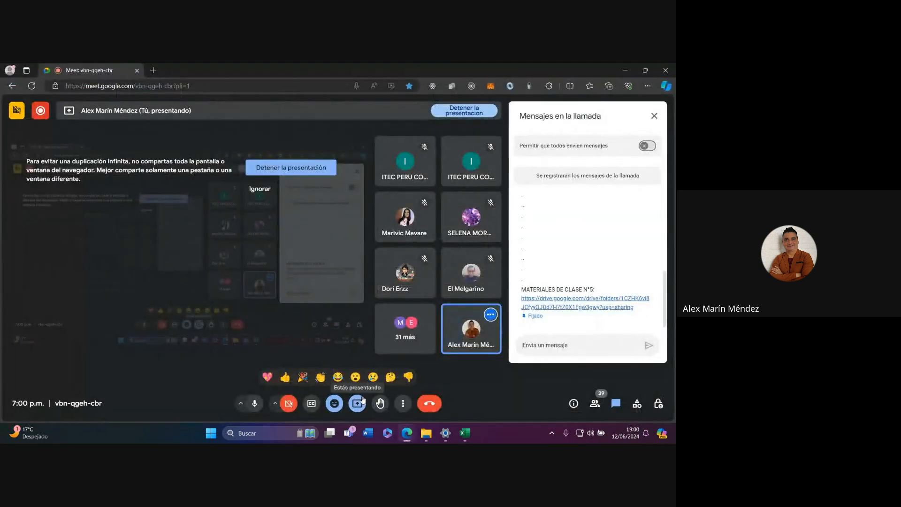
click(626, 70)
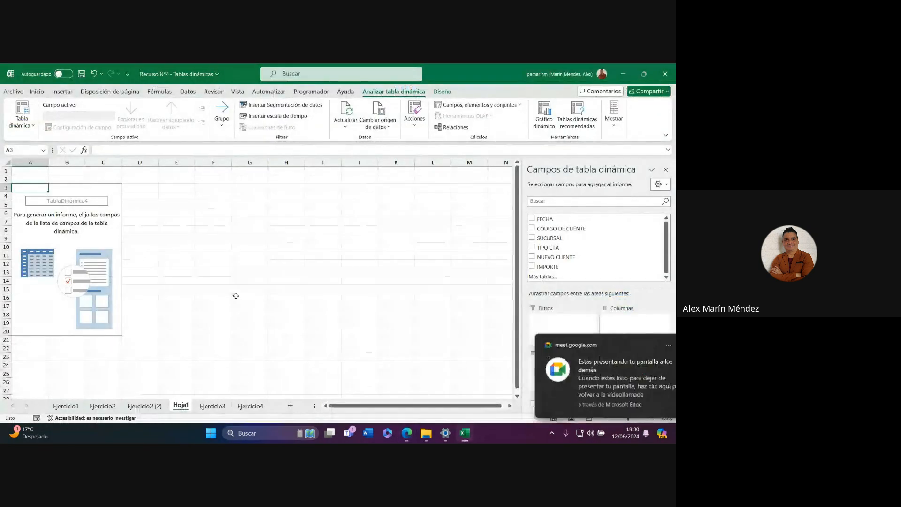
Step: Review the instructions and IMPORTE column on Ejercicio3, and add IMPORTE to the values of the pivot table on Hoja1
click(212, 406)
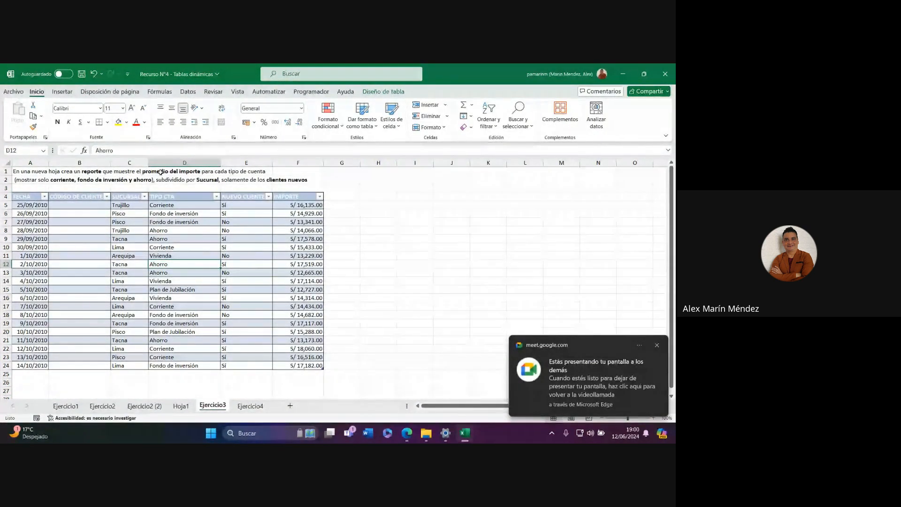
click(299, 163)
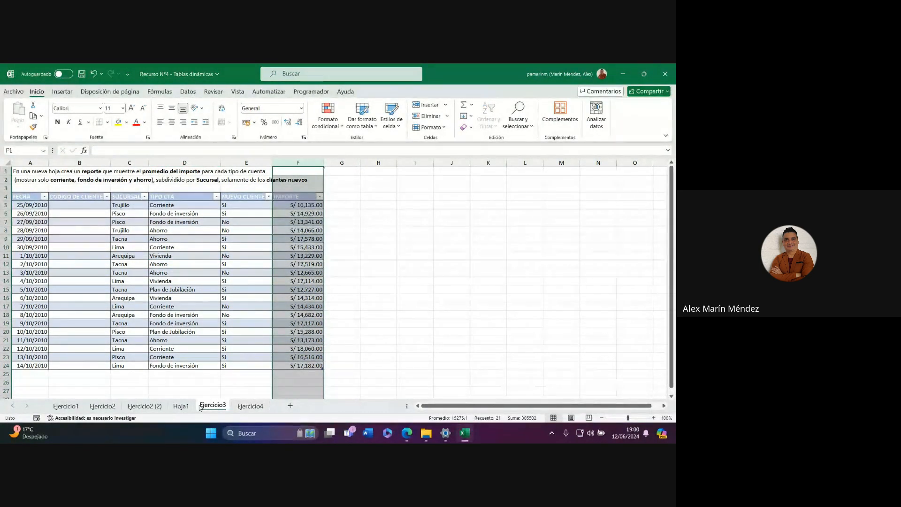
click(181, 405)
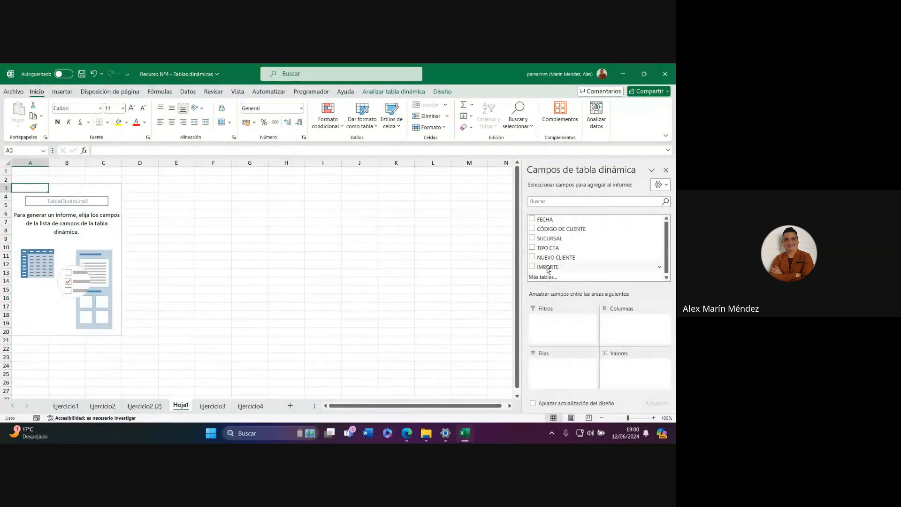
click(533, 267)
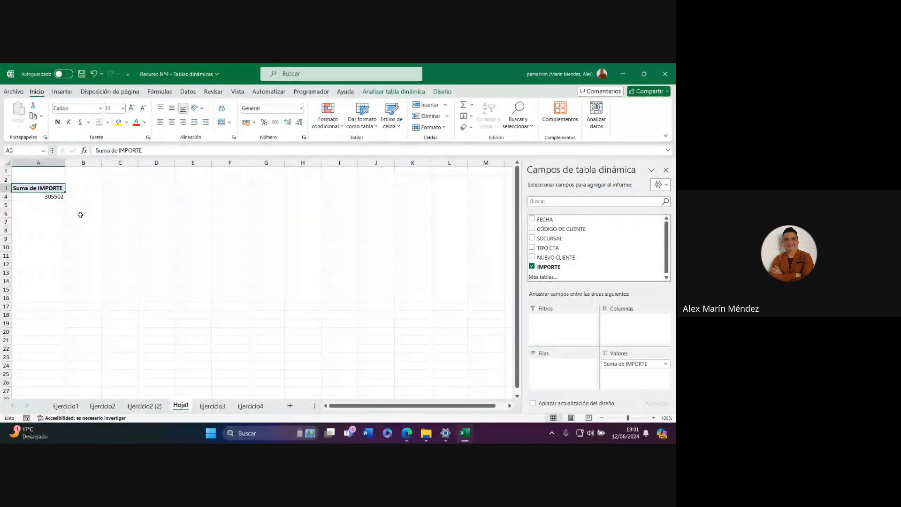
Step: Check the TIPO CTA column on Ejercicio3 and add TIPO CTA to the rows of the Hoja1 pivot table
click(213, 405)
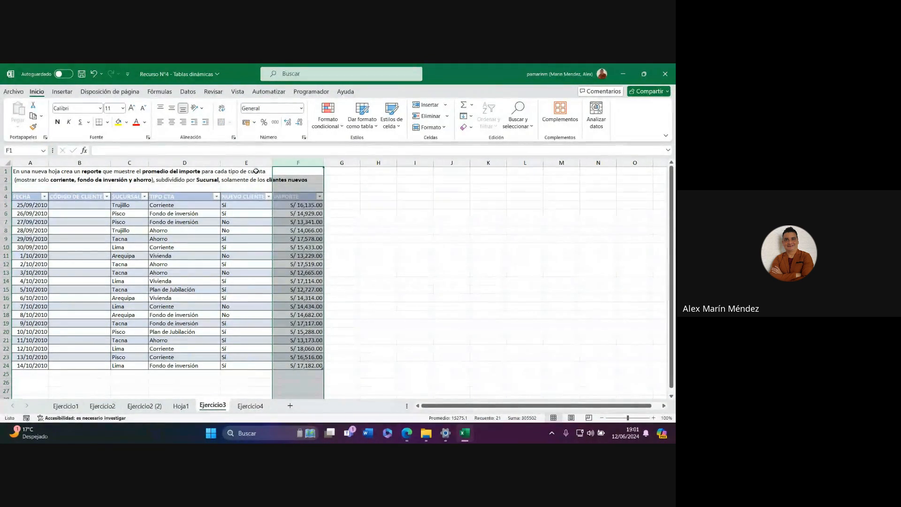
click(188, 162)
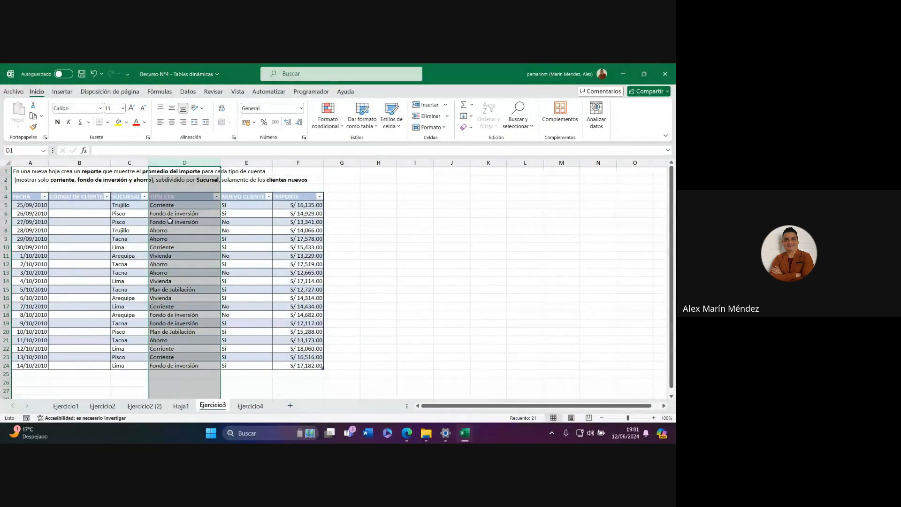
click(180, 406)
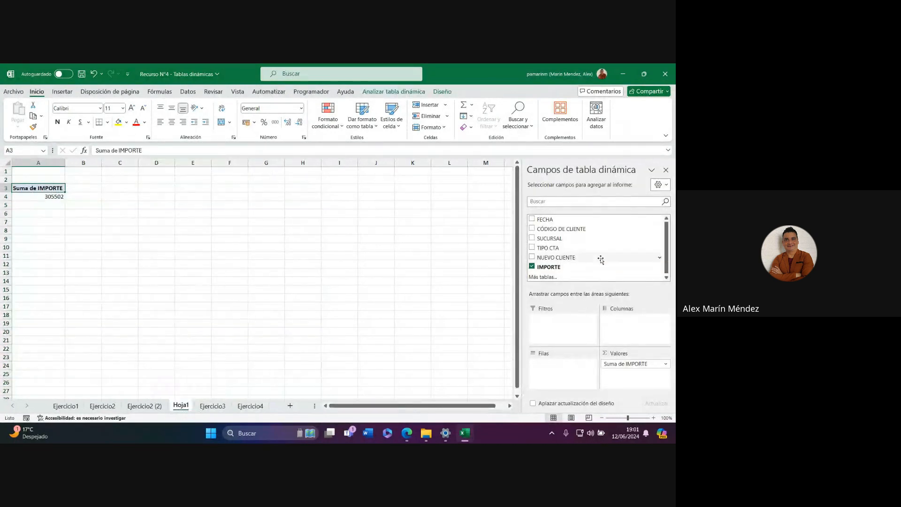
click(548, 248)
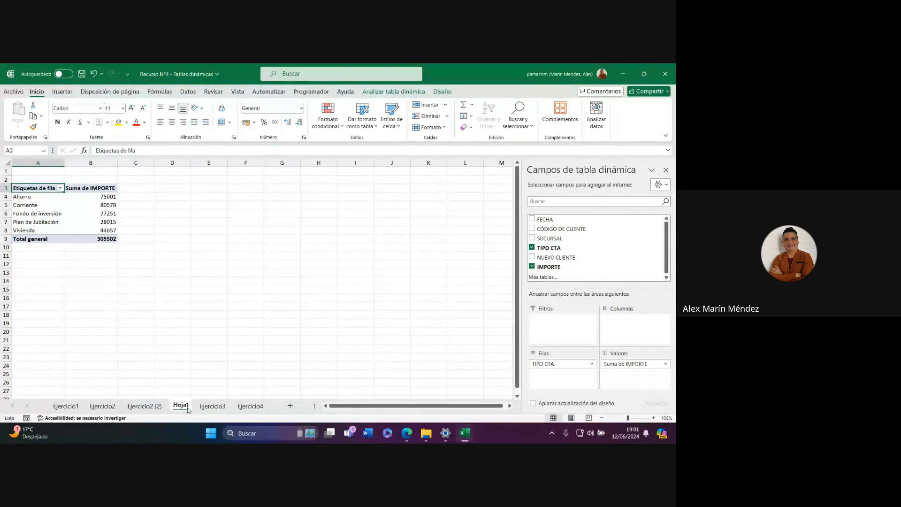
Step: Reread Ejercicio3's requirement for the average amount and select the Suma de IMPORTE heading on Hoja1
click(210, 407)
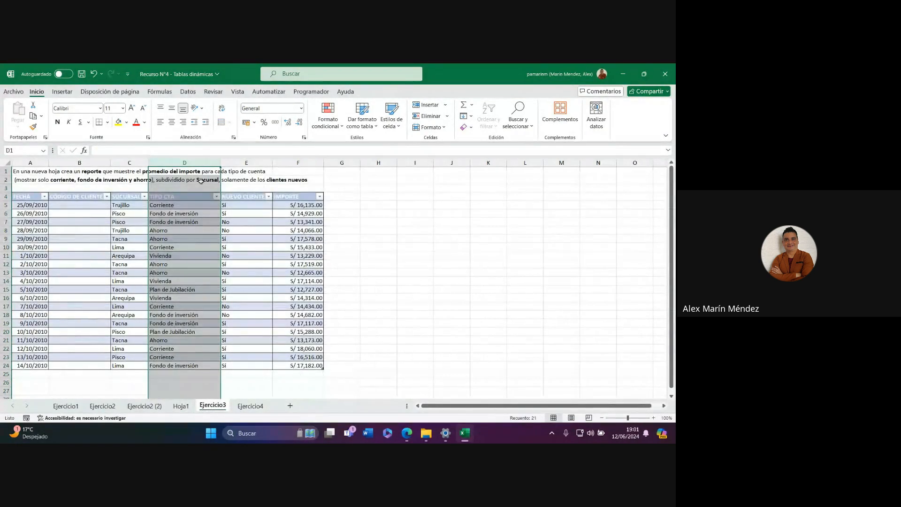
click(145, 173)
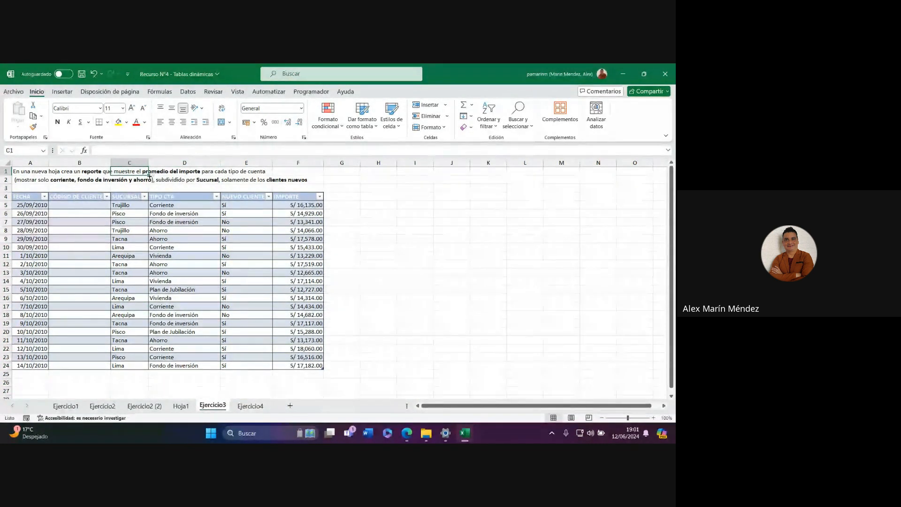
click(181, 406)
click(87, 189)
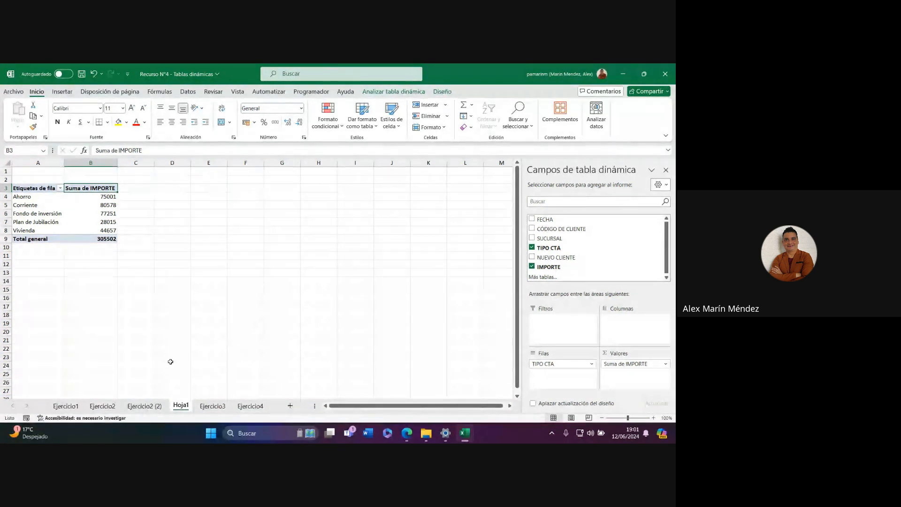
Step: Compare the value headings of the pivot tables on Ejercicio1 and Ejercicio2 with the Suma de IMPORTE heading on Hoja1
click(68, 406)
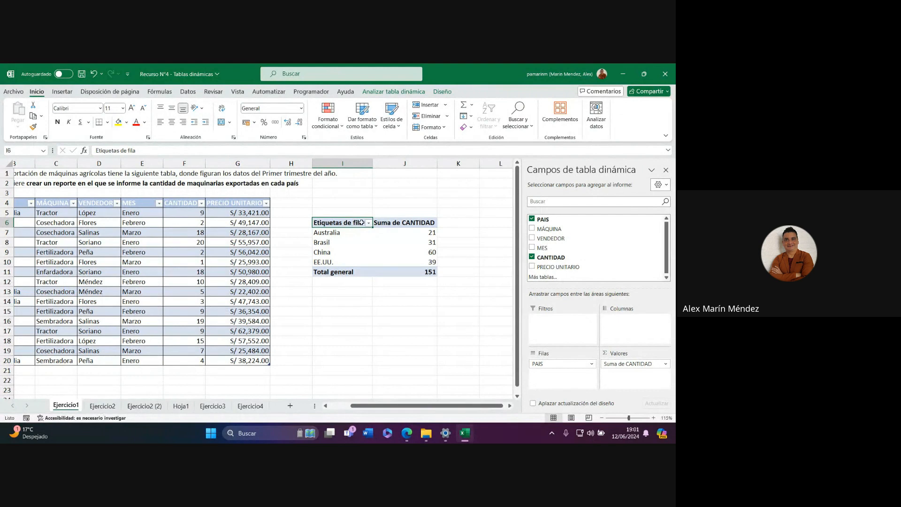
drag(387, 189, 384, 215)
drag(392, 265, 378, 230)
click(102, 406)
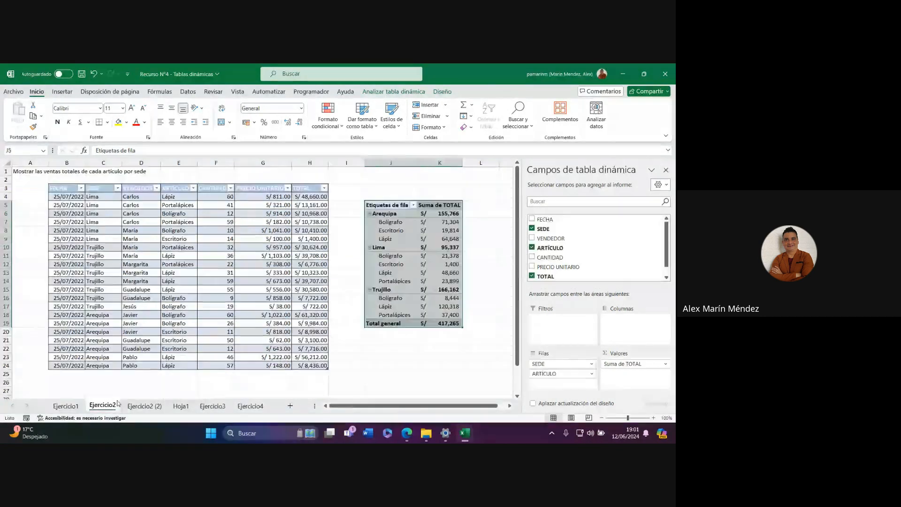
drag(438, 157, 432, 198)
drag(448, 266, 427, 212)
drag(393, 248, 420, 215)
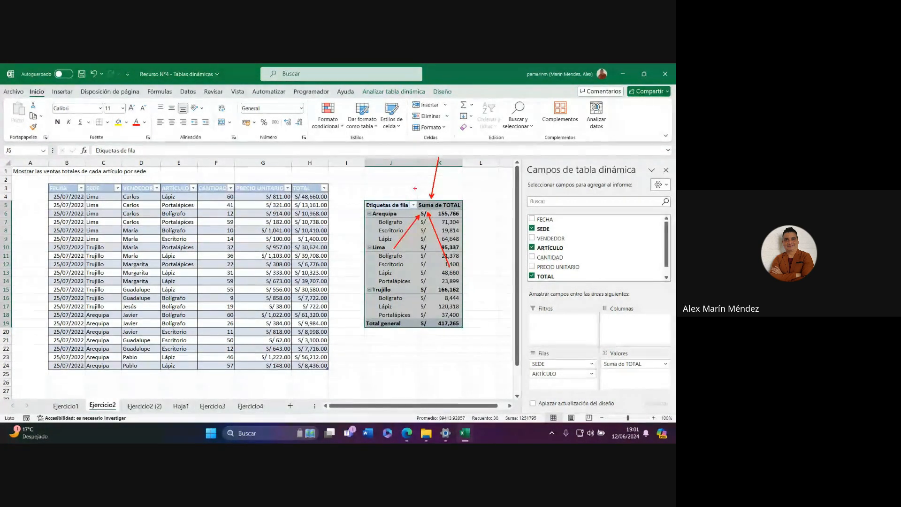
drag(389, 182, 423, 201)
click(189, 407)
mouse_move(83, 219)
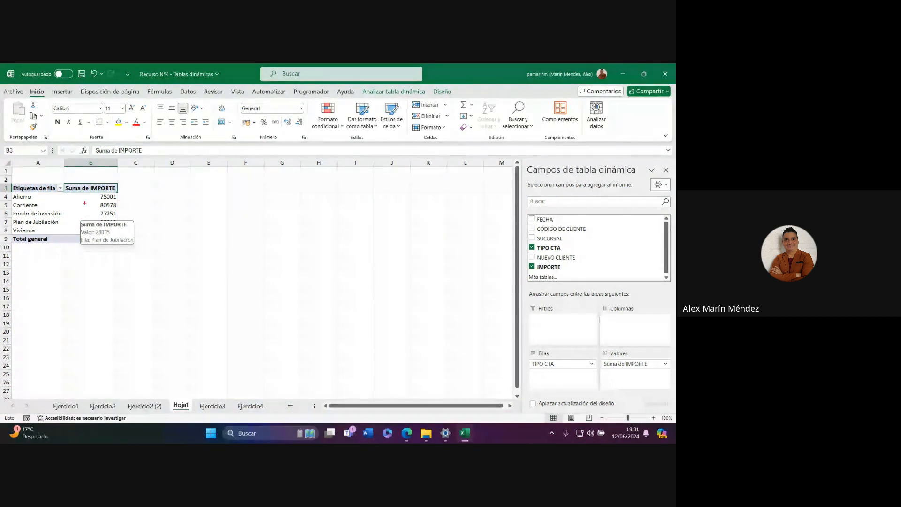
drag(74, 196, 132, 307)
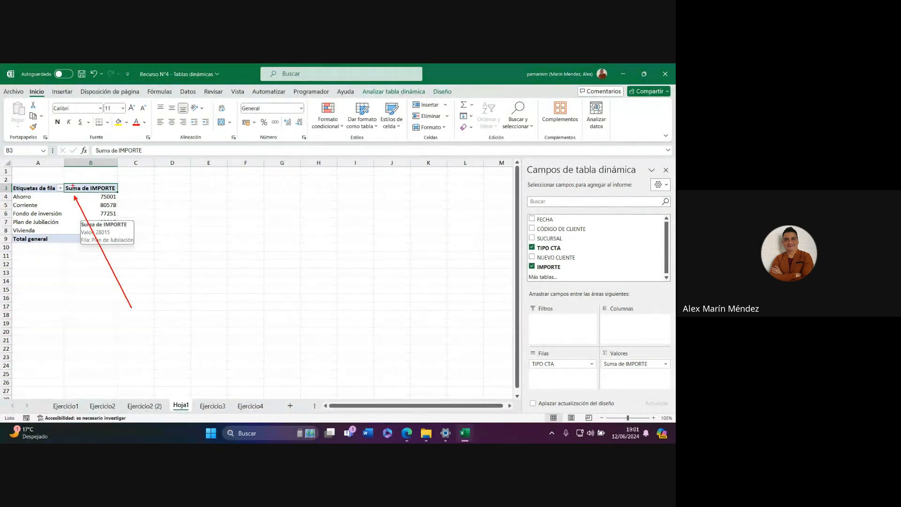
drag(77, 139, 74, 181)
drag(21, 148, 60, 182)
drag(162, 156, 83, 180)
drag(29, 270, 67, 197)
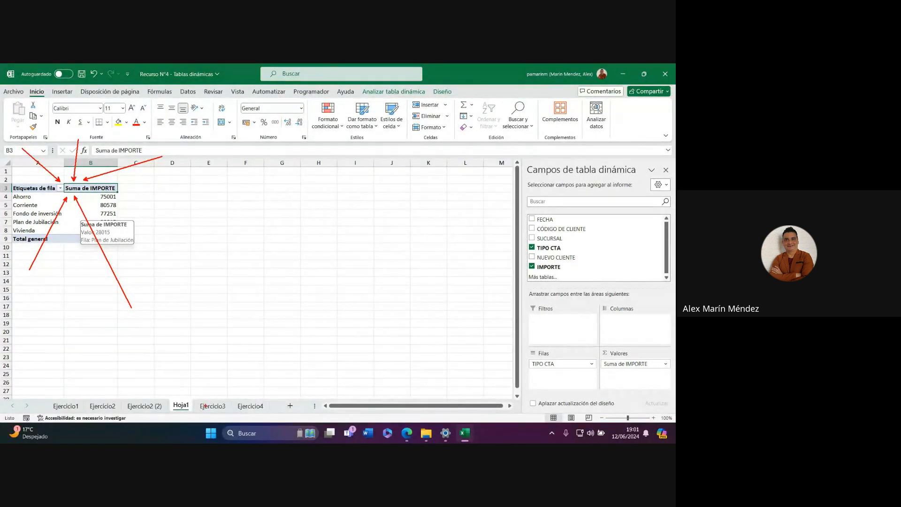
key(Escape)
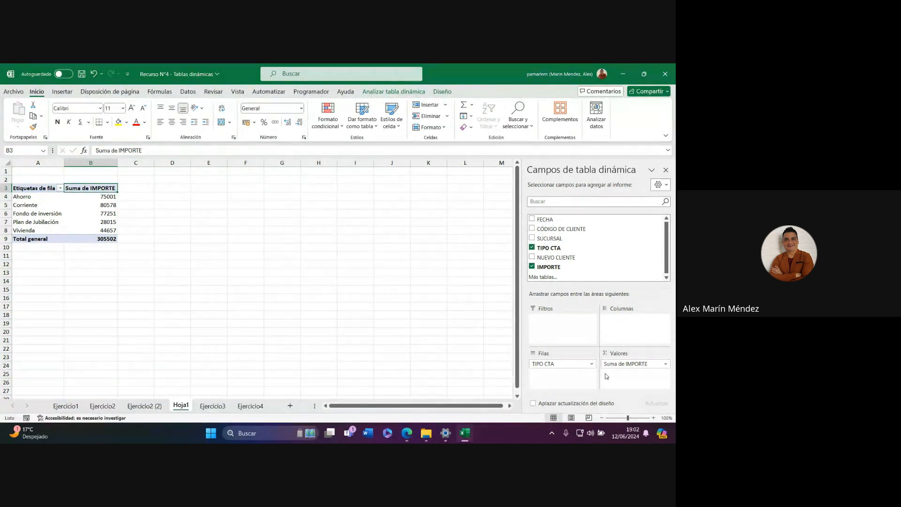
drag(638, 357, 638, 313)
drag(605, 357, 557, 321)
drag(597, 399, 613, 374)
drag(675, 392, 646, 376)
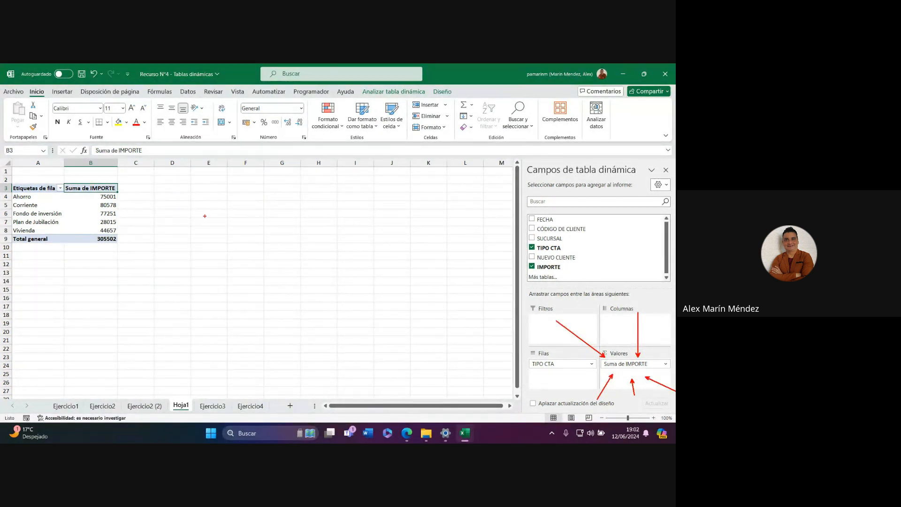
key(Escape)
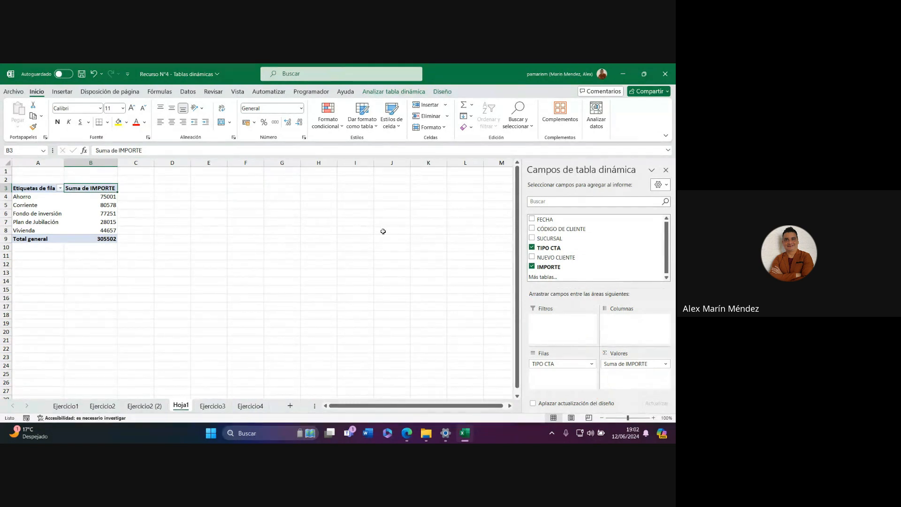
Step: Change the IMPORTE value field of the Hoja1 pivot table to be summarized by Promedio
click(665, 364)
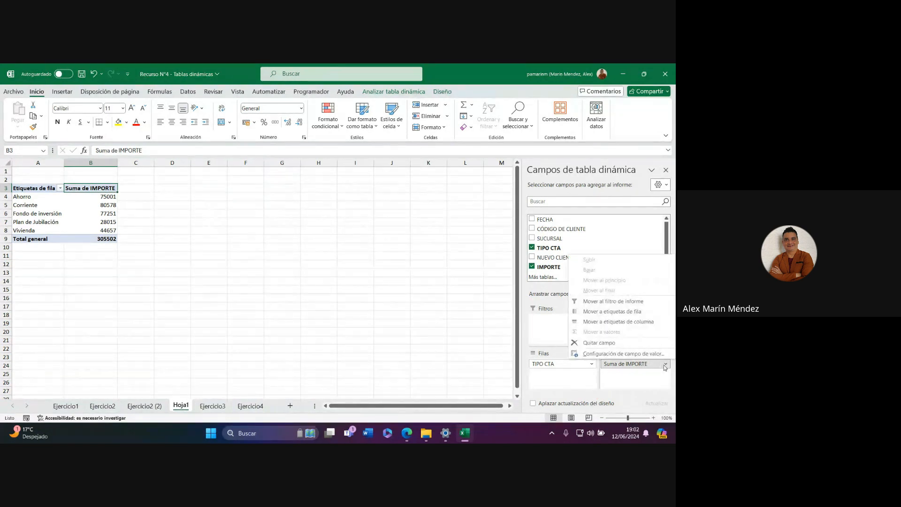
click(604, 354)
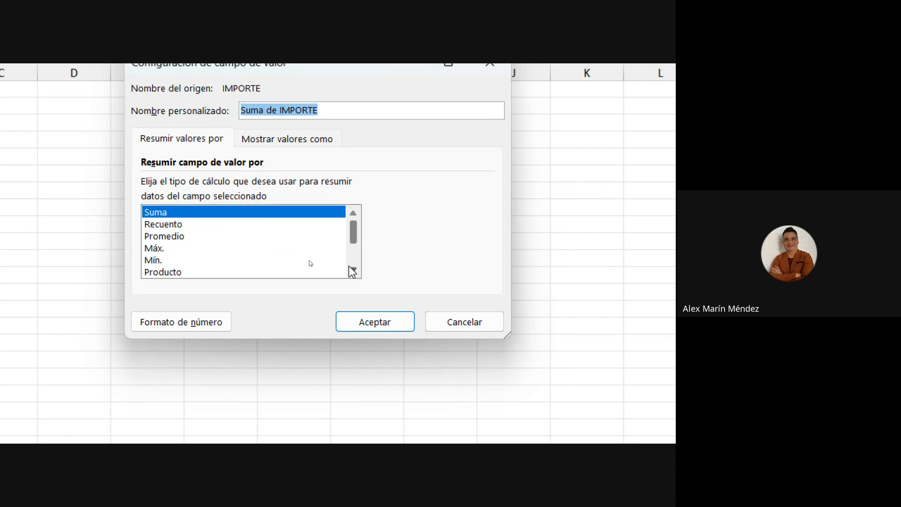
click(172, 237)
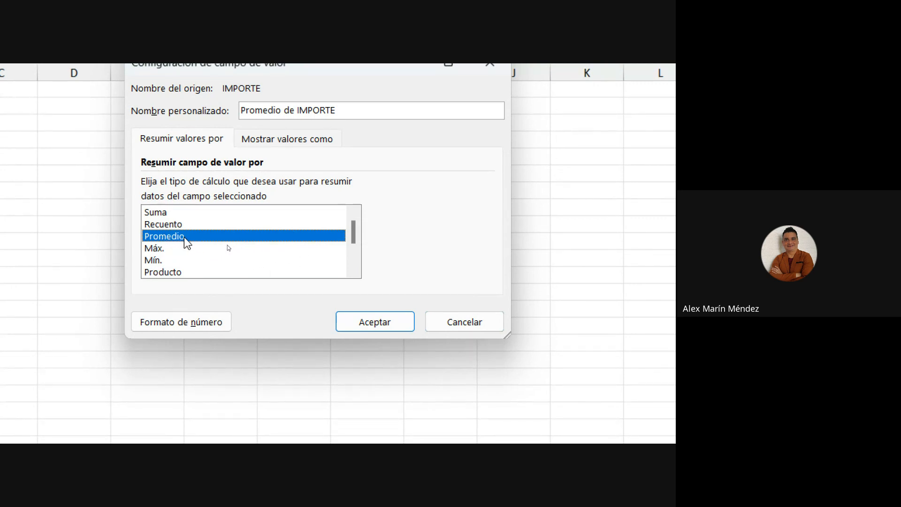
click(395, 325)
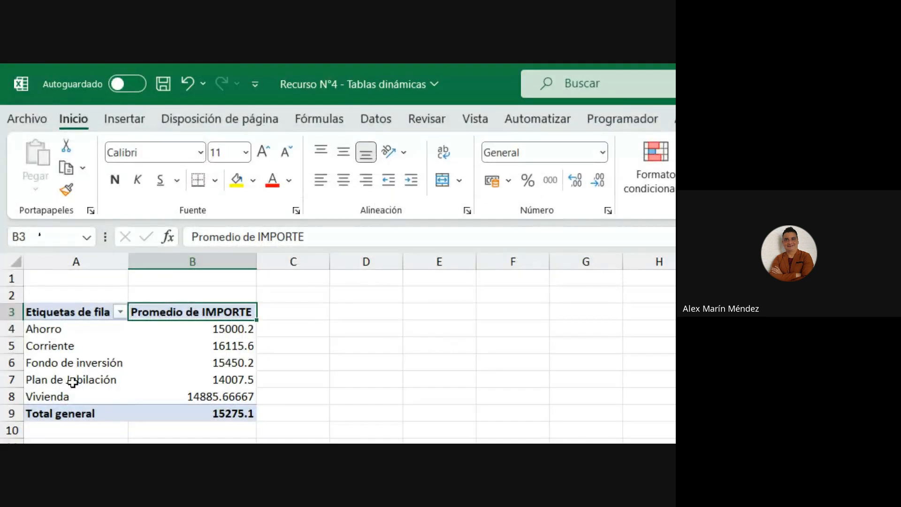
Step: Review the average amounts per account type in the Hoja1 pivot table, from Ahorro down to the grand total
drag(226, 329, 232, 414)
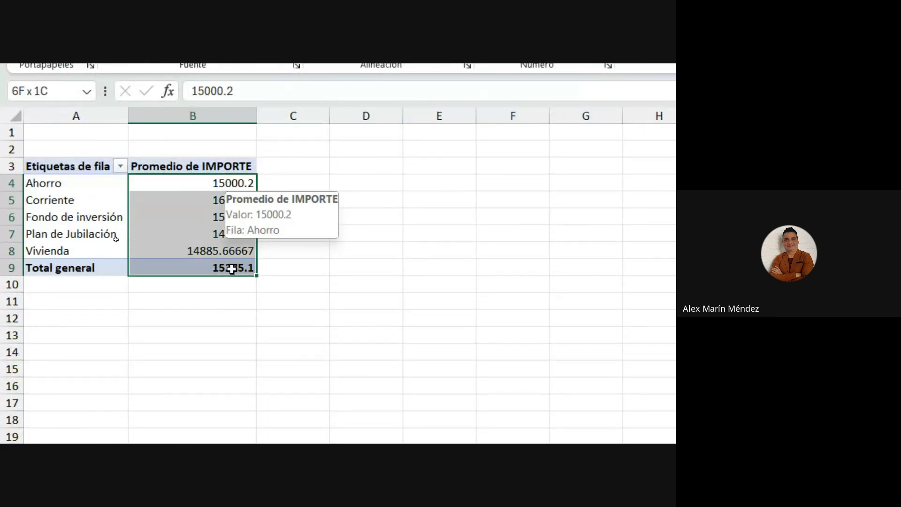
click(323, 274)
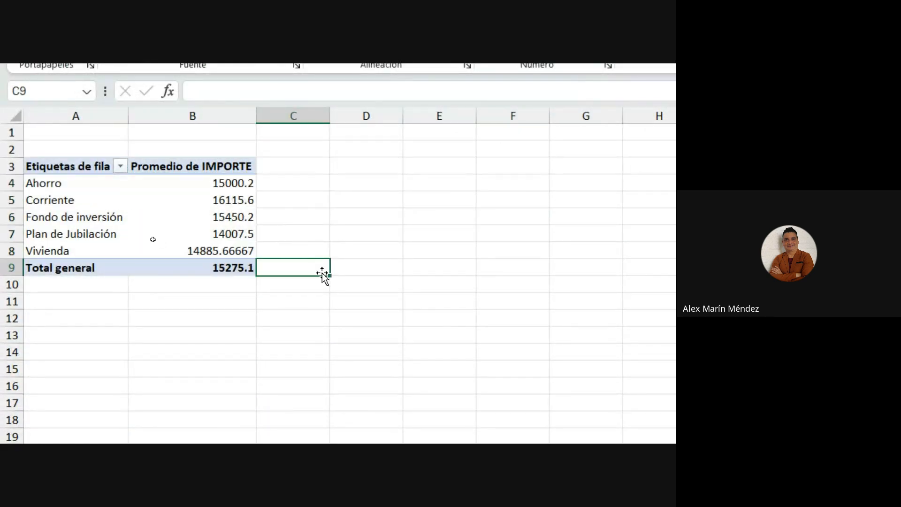
drag(232, 183, 218, 272)
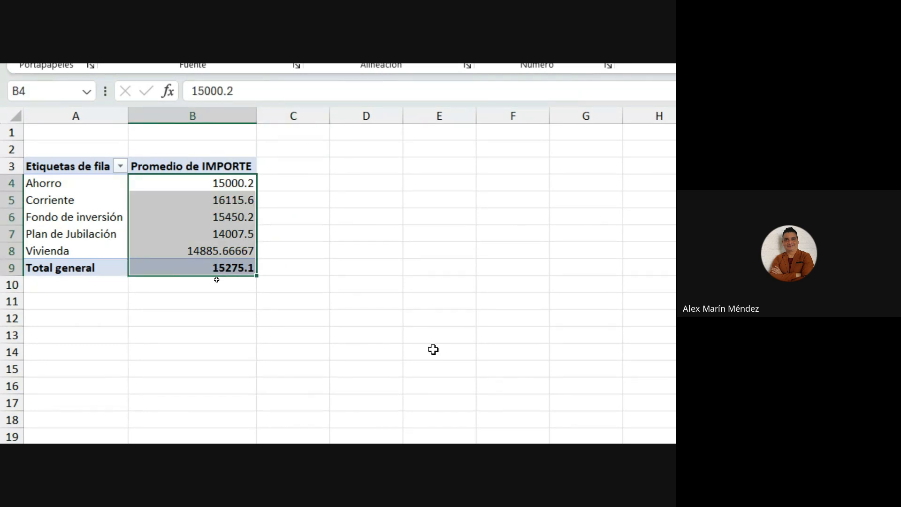
click(44, 184)
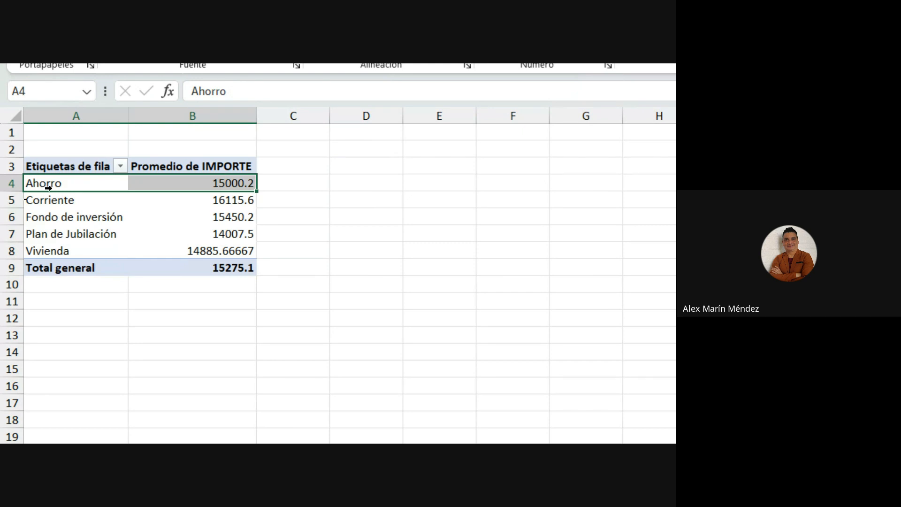
click(63, 205)
click(63, 216)
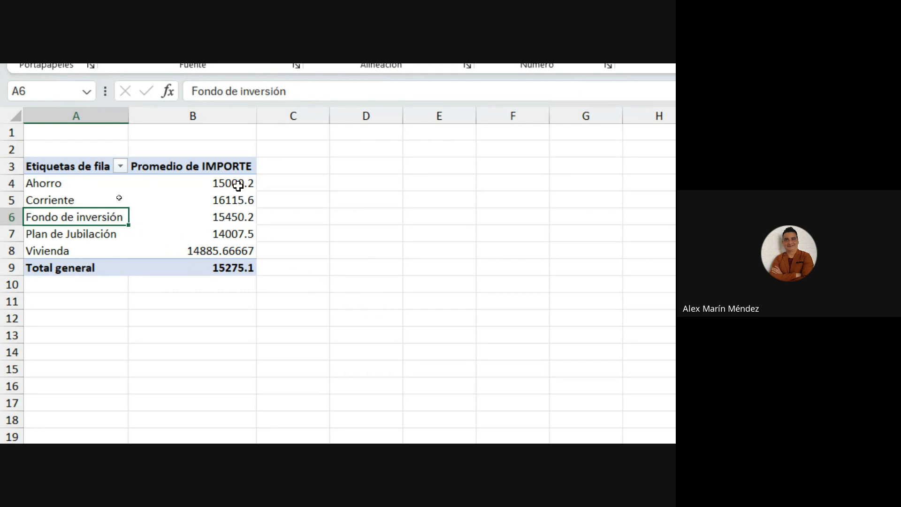
drag(237, 185, 219, 269)
mouse_move(225, 188)
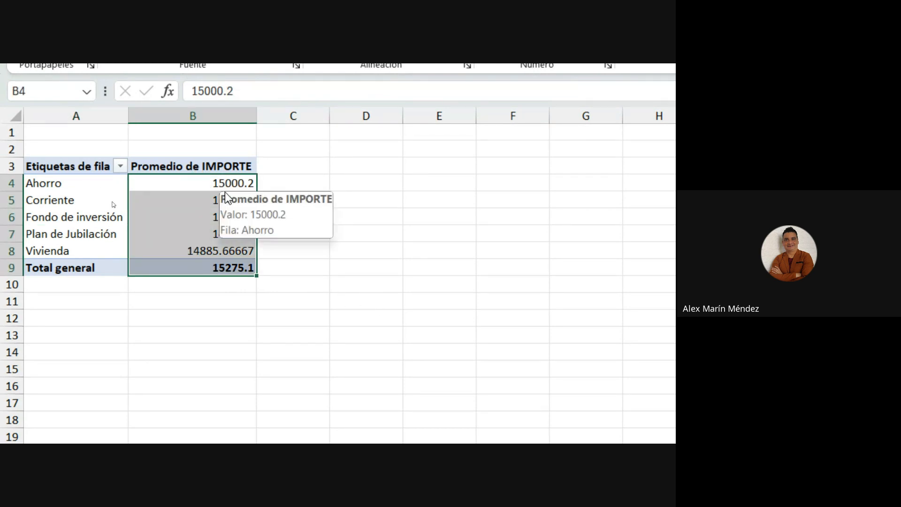
Step: Format the Promedio de IMPORTE value field as Contabilidad with the S/ symbol and 2 decimal places
click(204, 195)
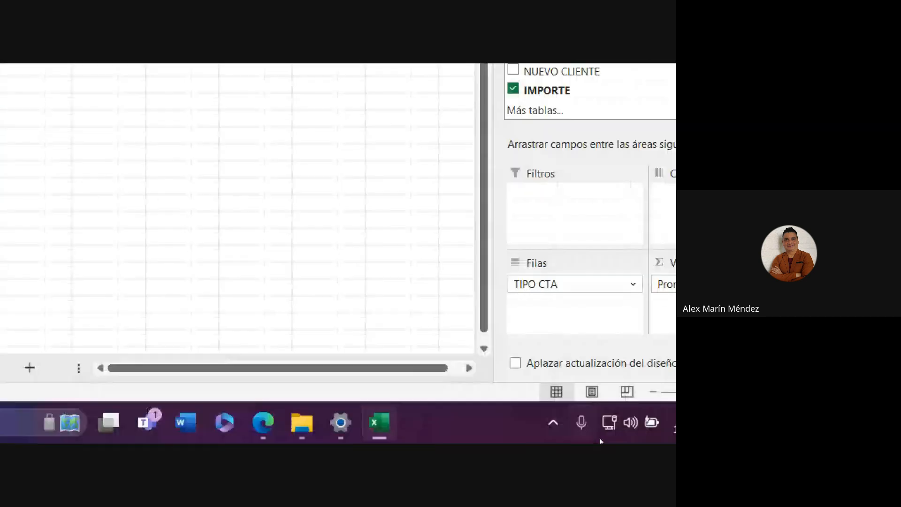
click(655, 285)
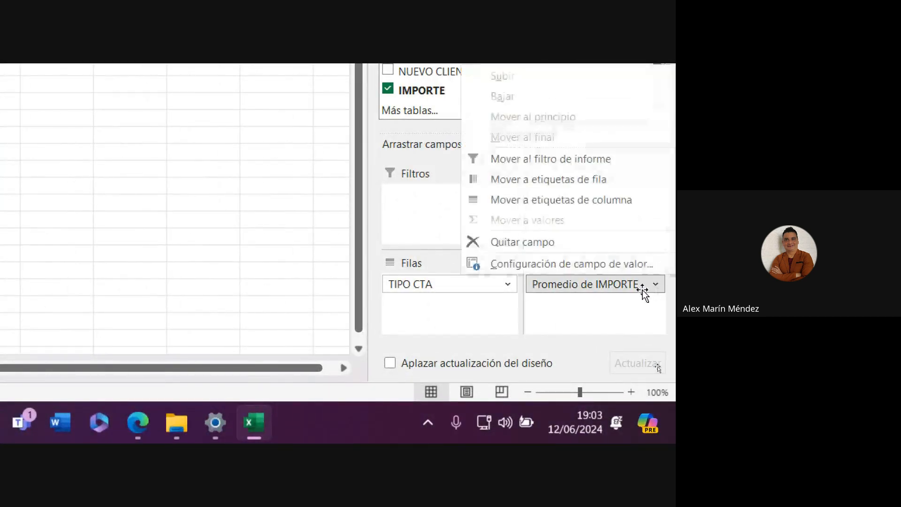
click(573, 269)
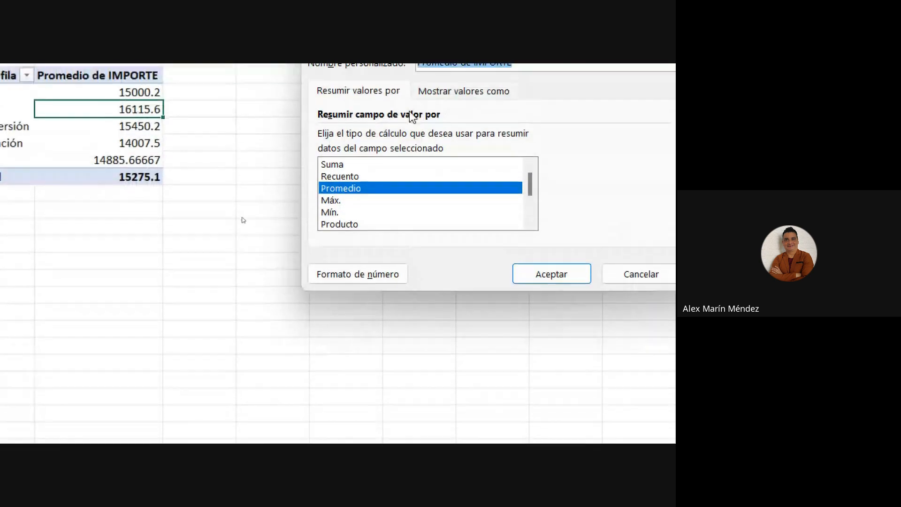
click(364, 272)
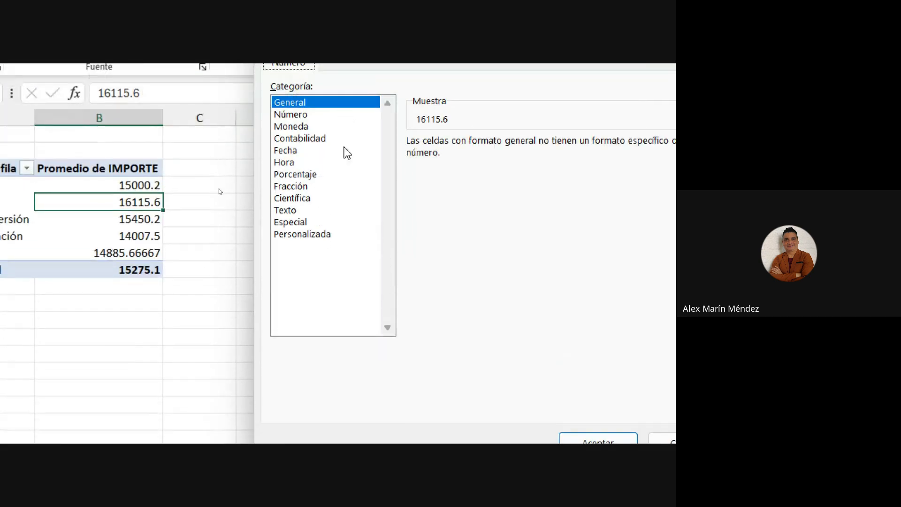
click(311, 138)
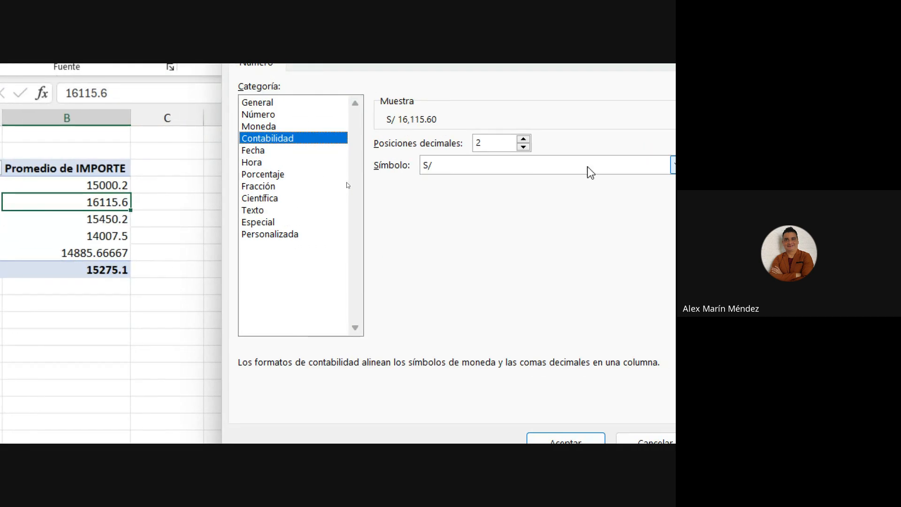
click(524, 147)
click(523, 139)
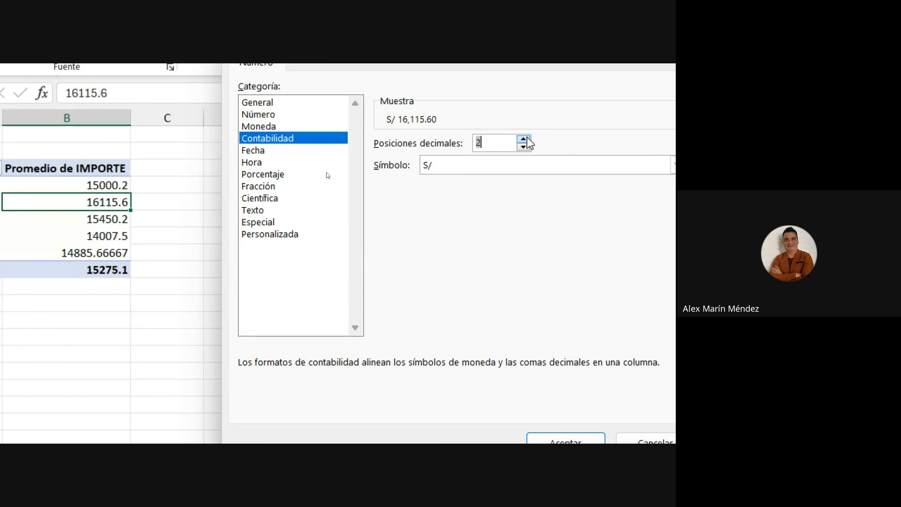
click(589, 441)
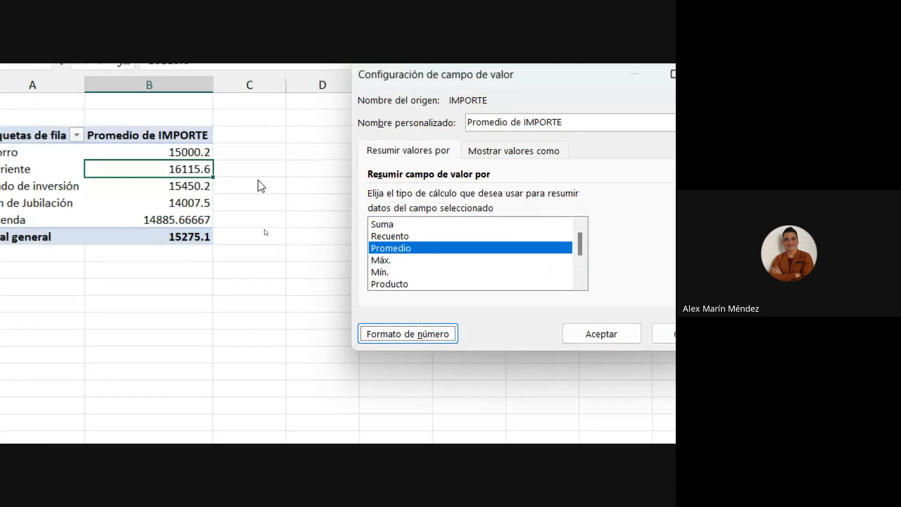
click(592, 335)
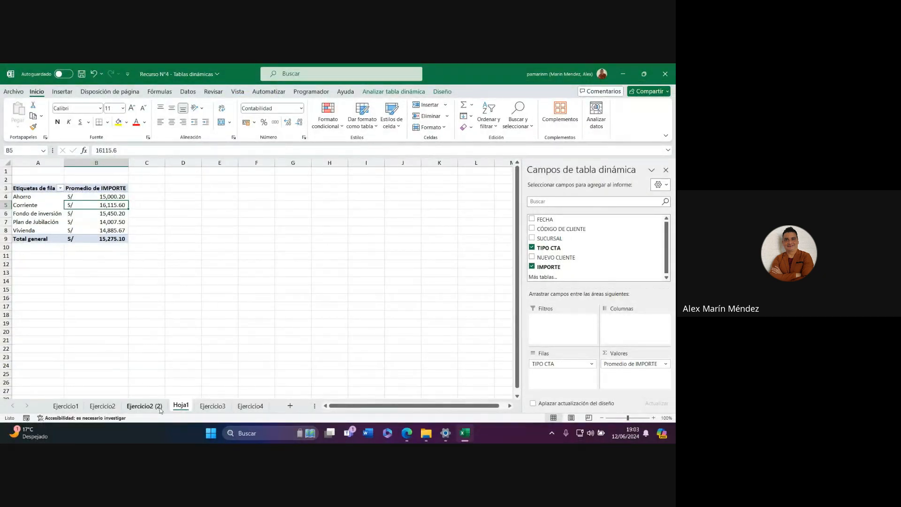
Step: Compare the account types required in Ejercicio3's instructions with the row labels of the pivot table on Hoja1
click(213, 405)
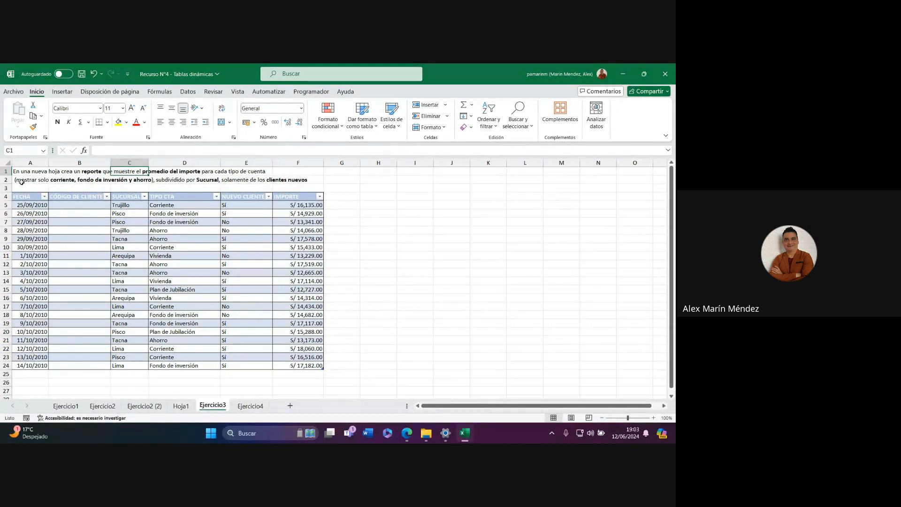
click(181, 406)
drag(41, 198, 36, 227)
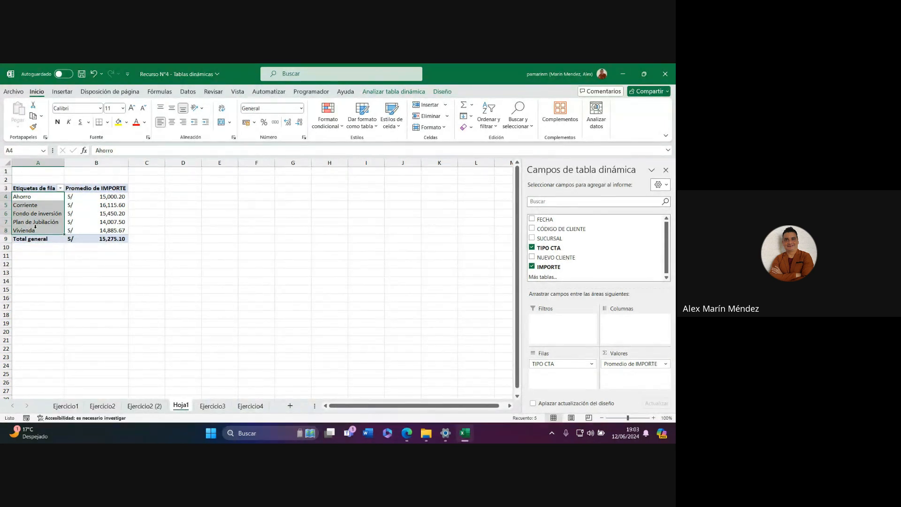
click(212, 407)
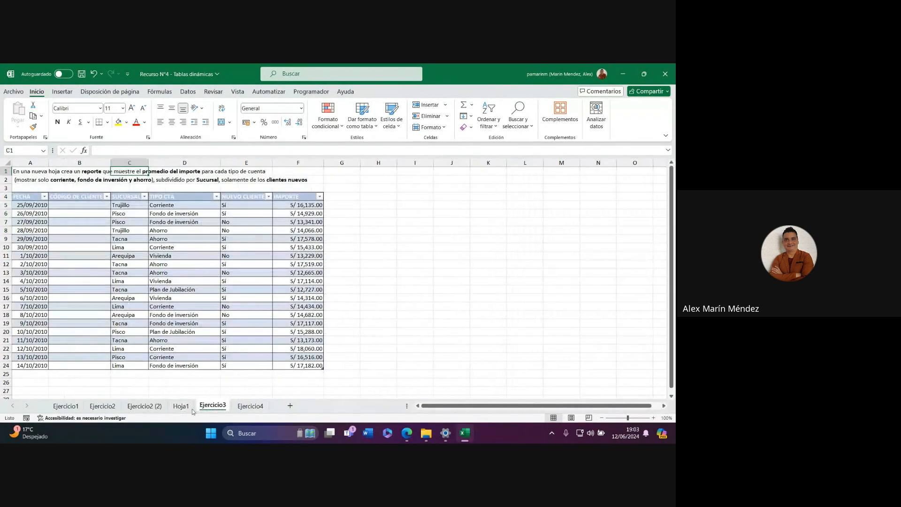
click(60, 179)
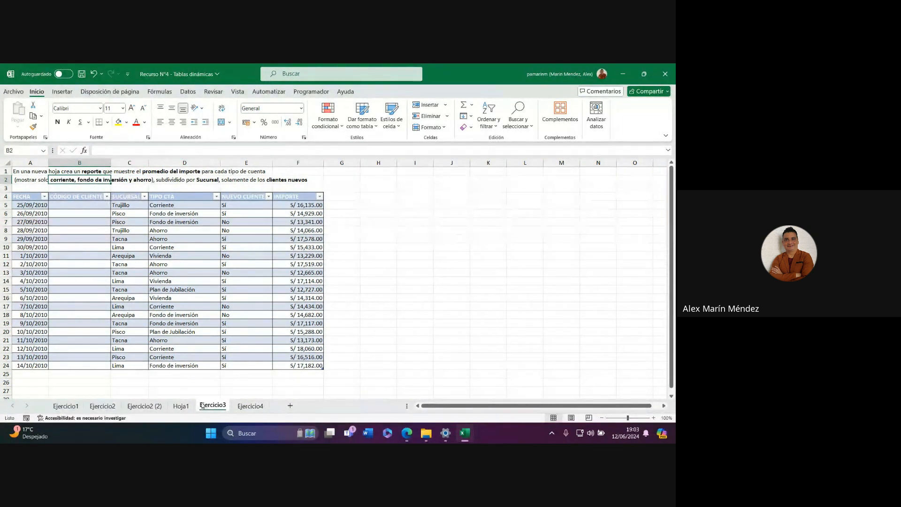
Step: Filter the row labels of the Hoja1 pivot table to Ahorro, Corriente and Fondo de inversión only
click(186, 406)
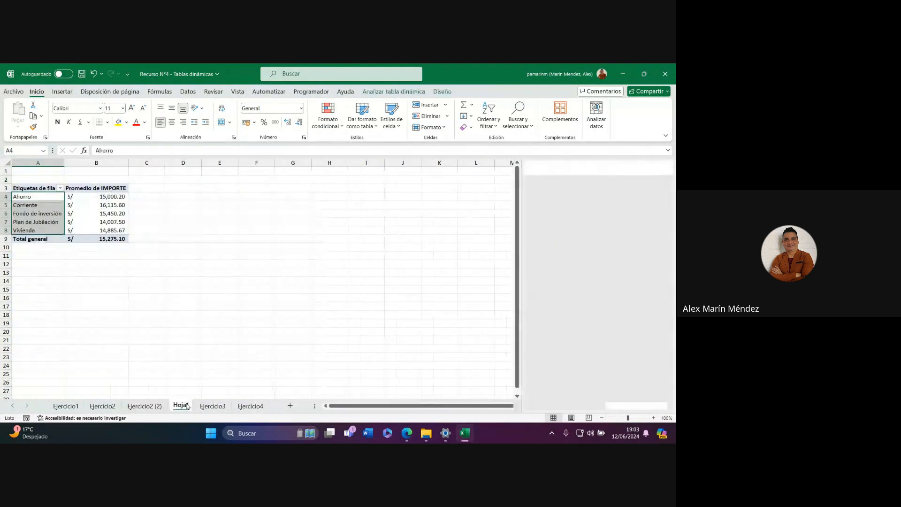
click(60, 189)
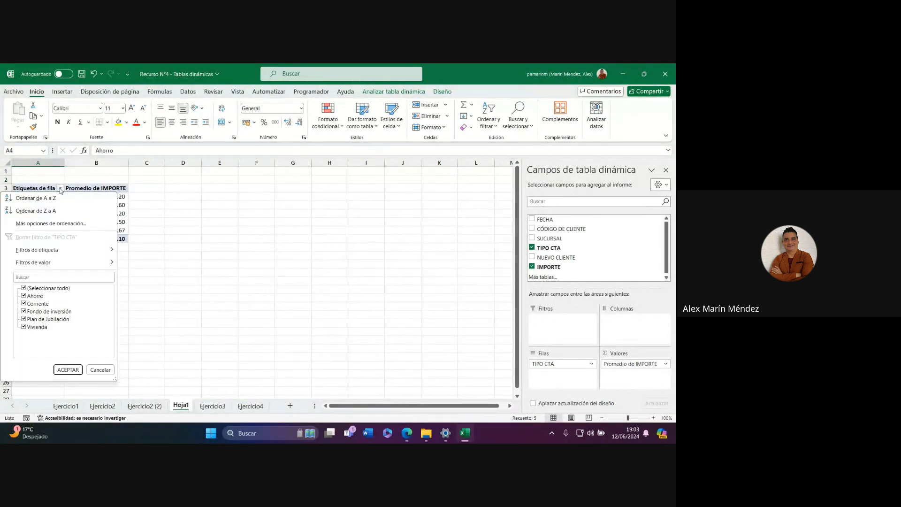
click(24, 289)
click(23, 296)
click(23, 303)
click(23, 311)
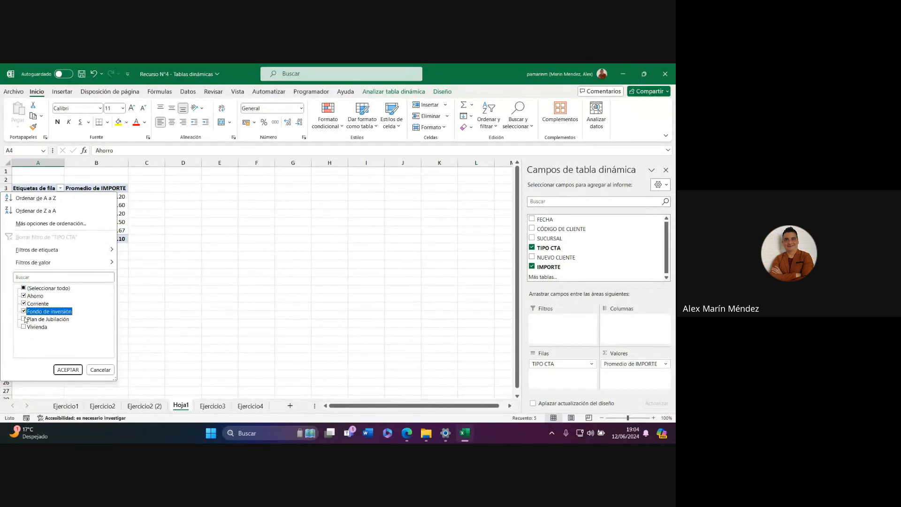
click(68, 370)
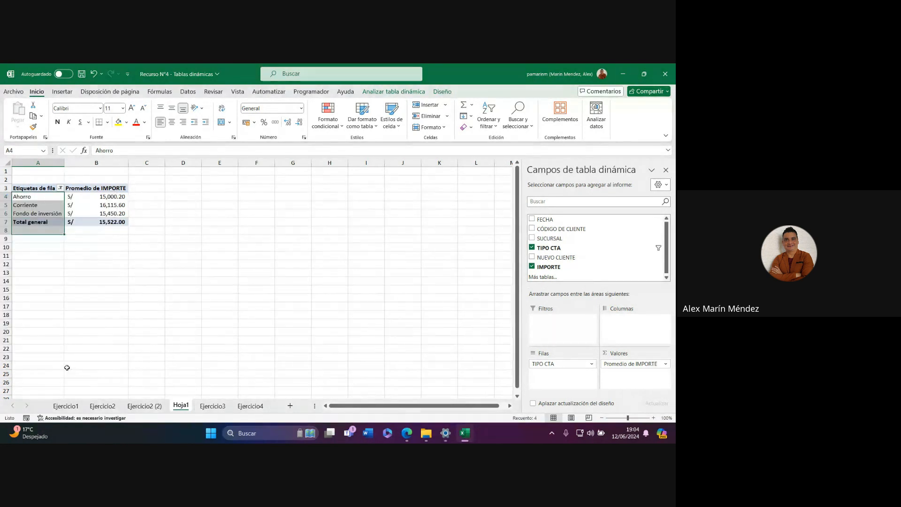
Step: Check the account types selected in the Hoja1 row label filter and reread Ejercicio3's requirement to subdivide by Sucursal
click(55, 290)
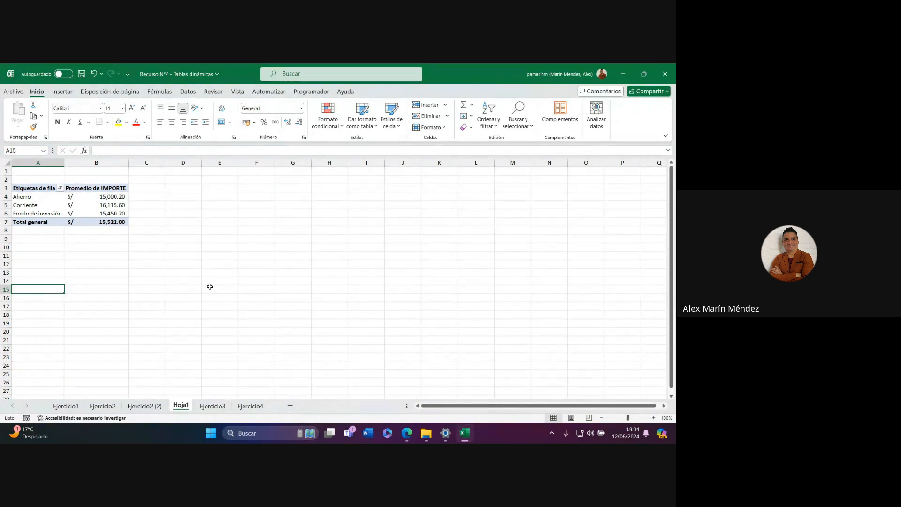
click(61, 189)
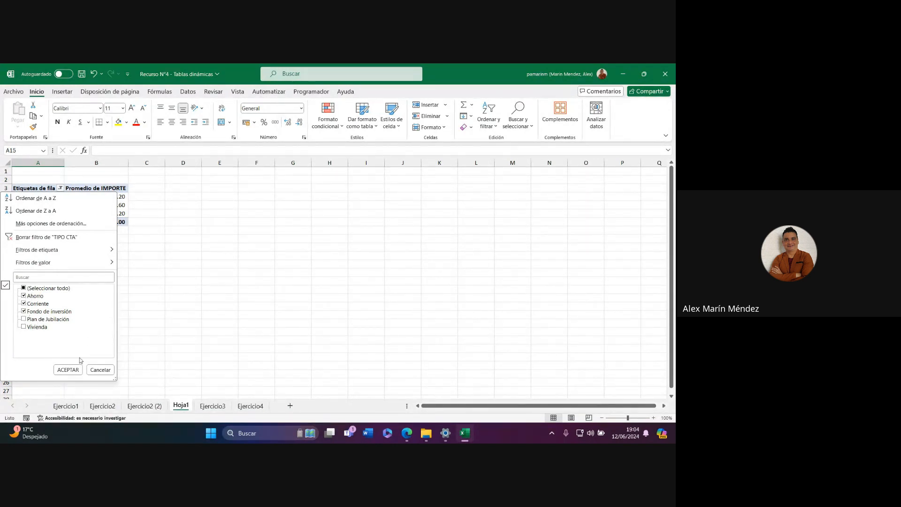
click(68, 369)
click(96, 247)
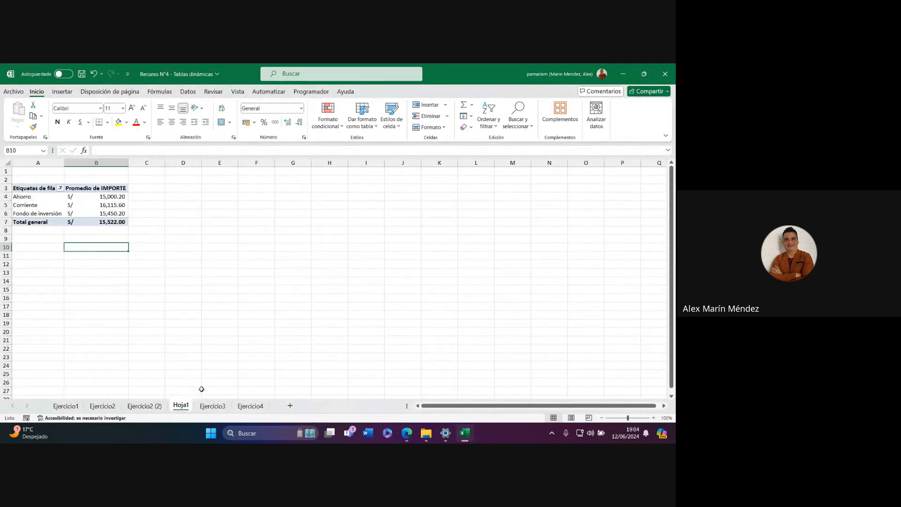
click(213, 405)
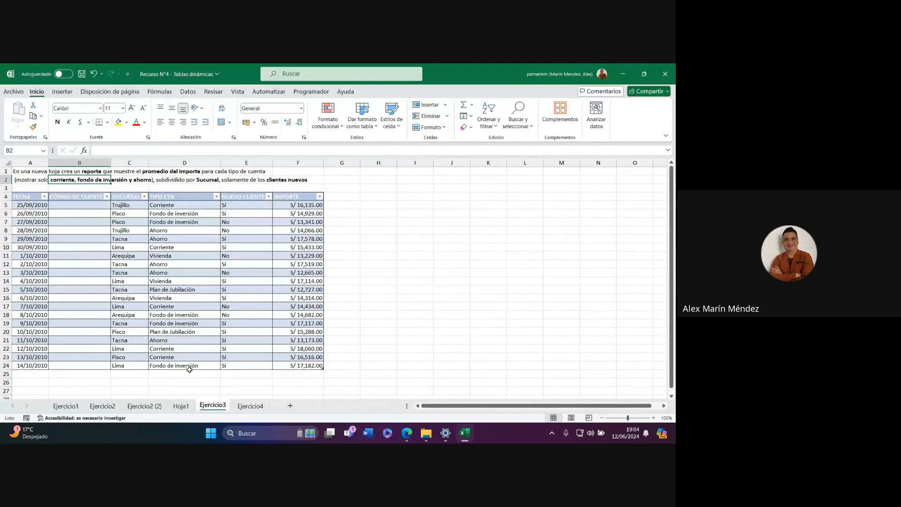
click(170, 180)
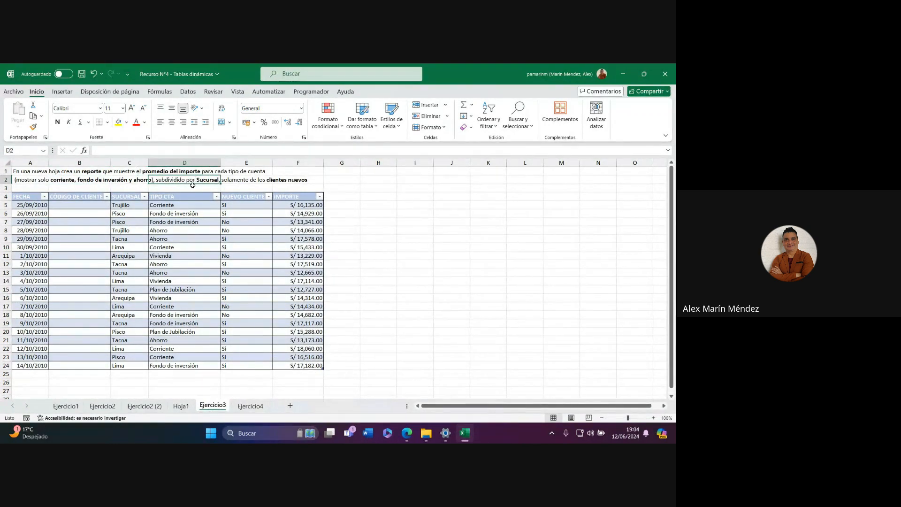
Step: Identify the SUCURSAL column in Ejercicio3 and add SUCURSAL as a second row level under TIPO CTA in the Hoja1 pivot table
click(133, 162)
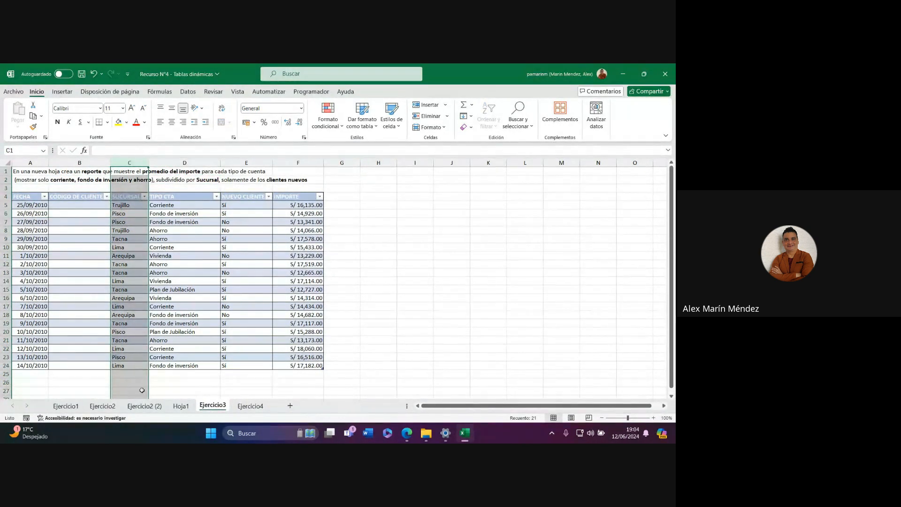
click(178, 407)
key(Up)
key(Up)
key(Up)
key(Up)
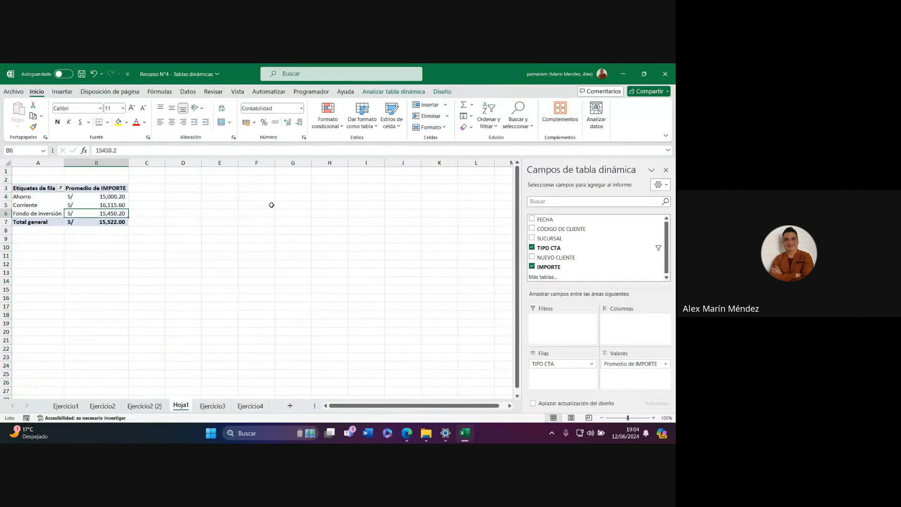
click(532, 238)
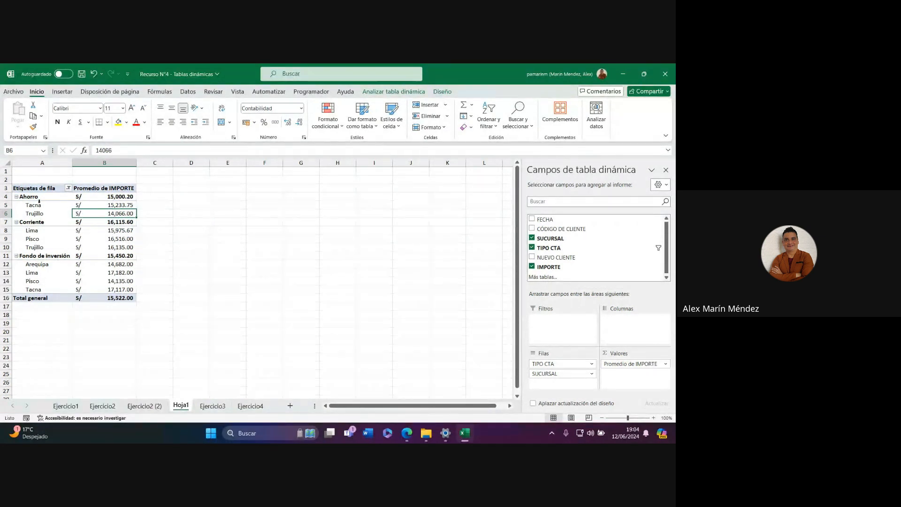
Step: Add NUEVO CLIENTE as a report filter to the Hoja1 pivot table and filter it to Sí
click(212, 406)
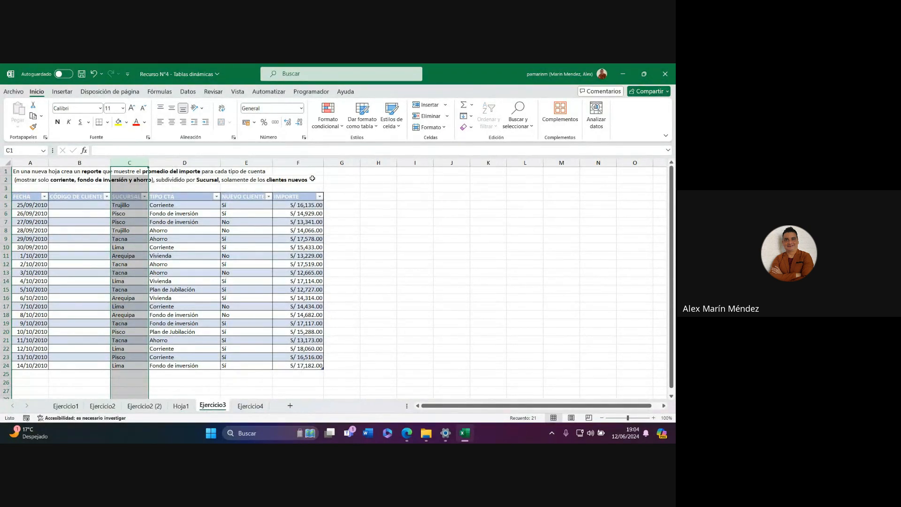
click(241, 163)
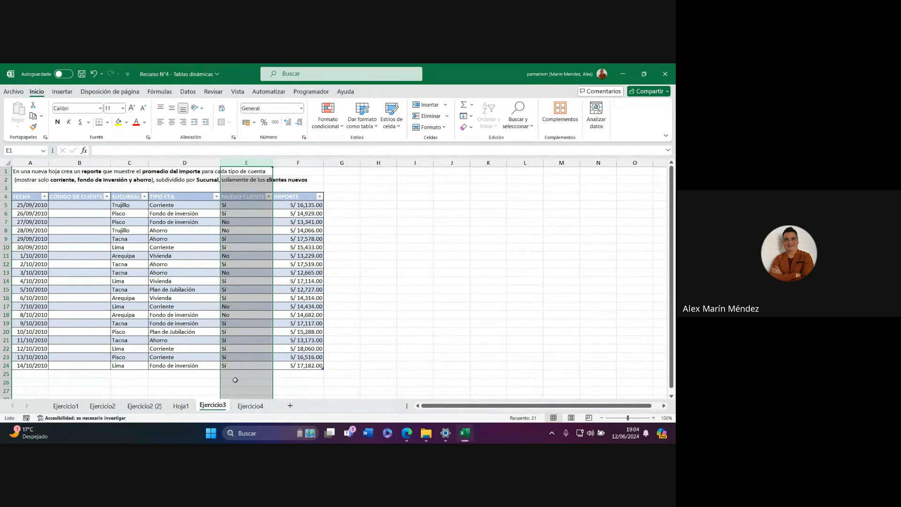
click(178, 407)
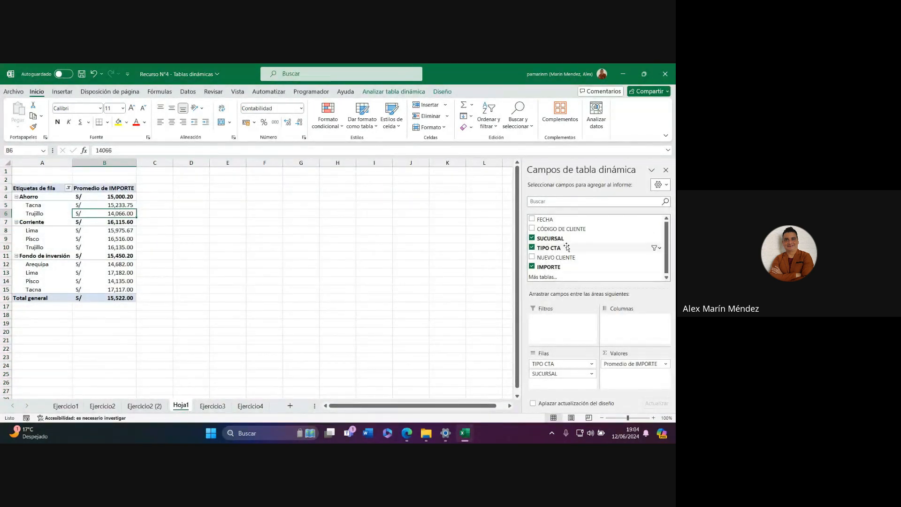
drag(560, 261, 563, 334)
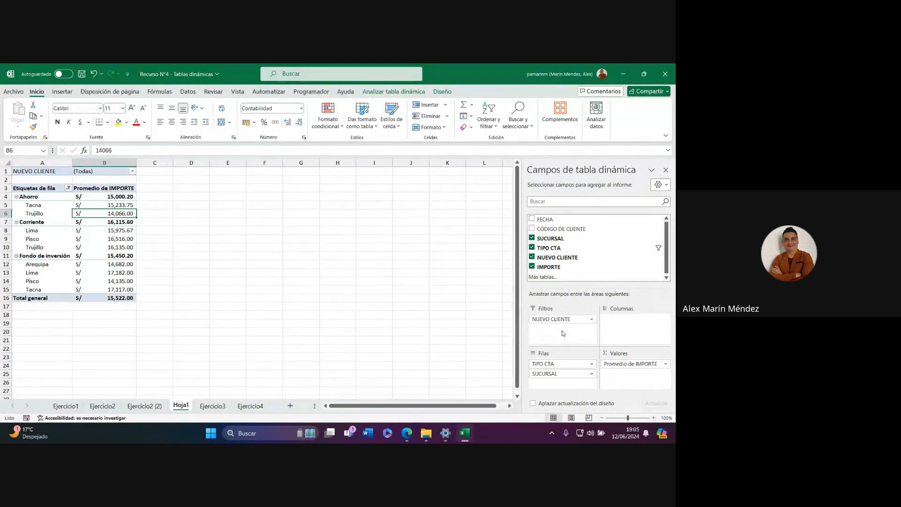
click(132, 171)
click(43, 209)
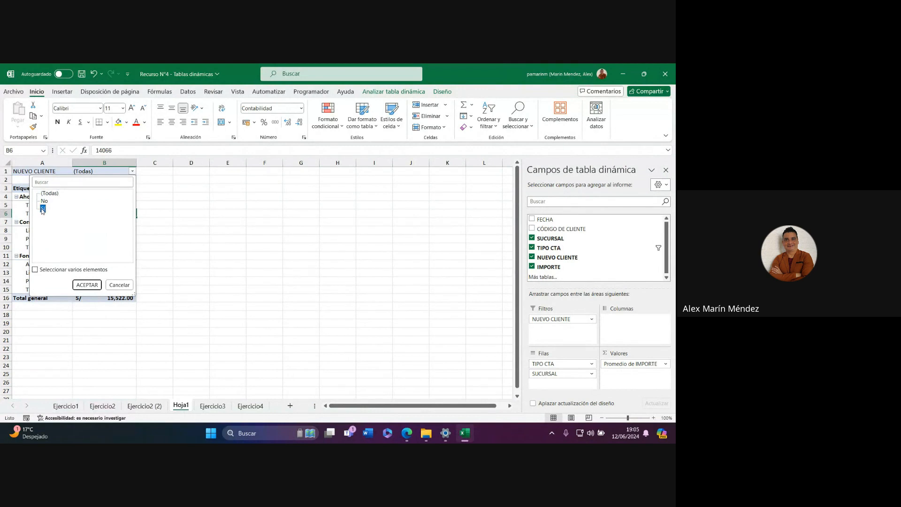
click(87, 285)
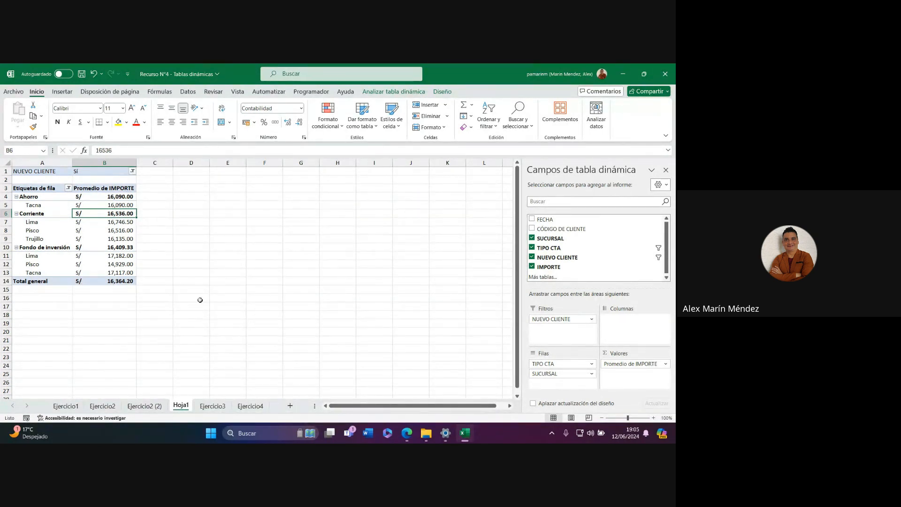
Step: Check the Google Meet call window and return to the Recurso N°4 workbook in Excel
mouse_move(410, 434)
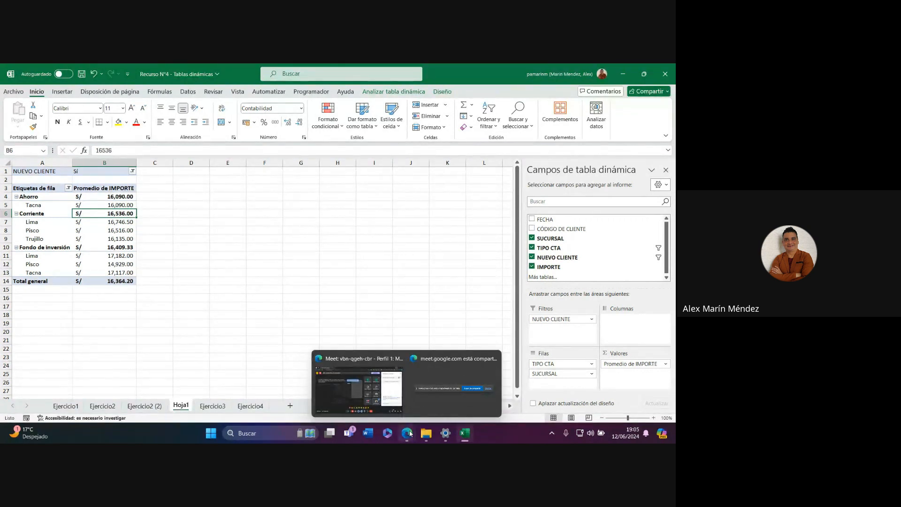
click(472, 386)
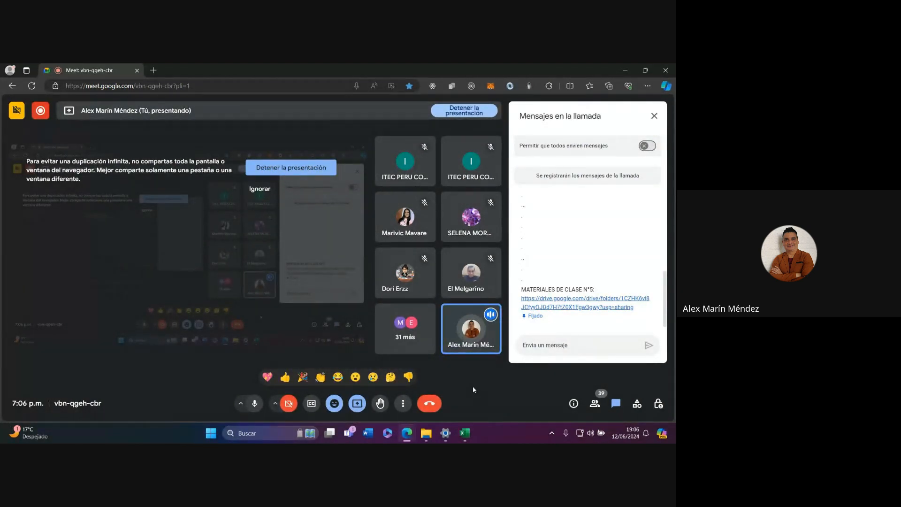
click(463, 433)
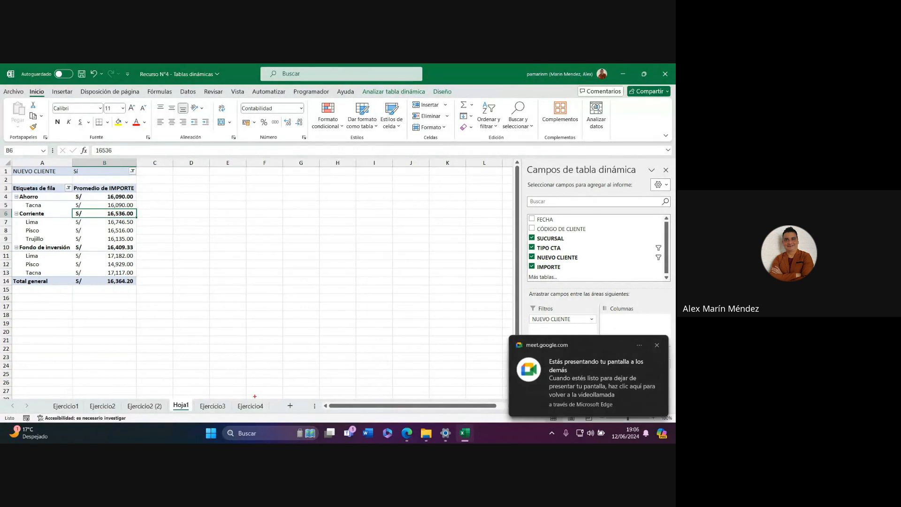
Step: Annotate the Ejercicio4 sheet tab with three red arrows and a red rectangle, and dismiss the Meet notification
drag(254, 396, 254, 328)
drag(244, 396, 204, 330)
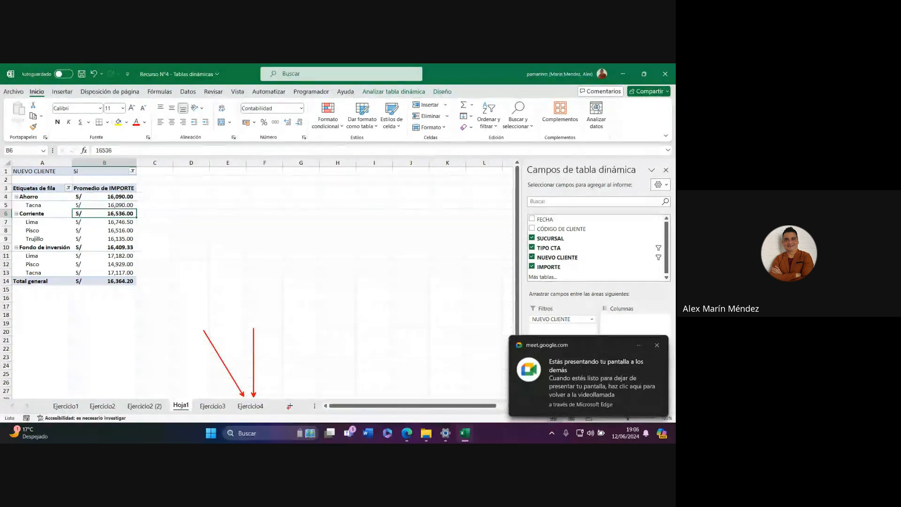
drag(266, 397, 319, 336)
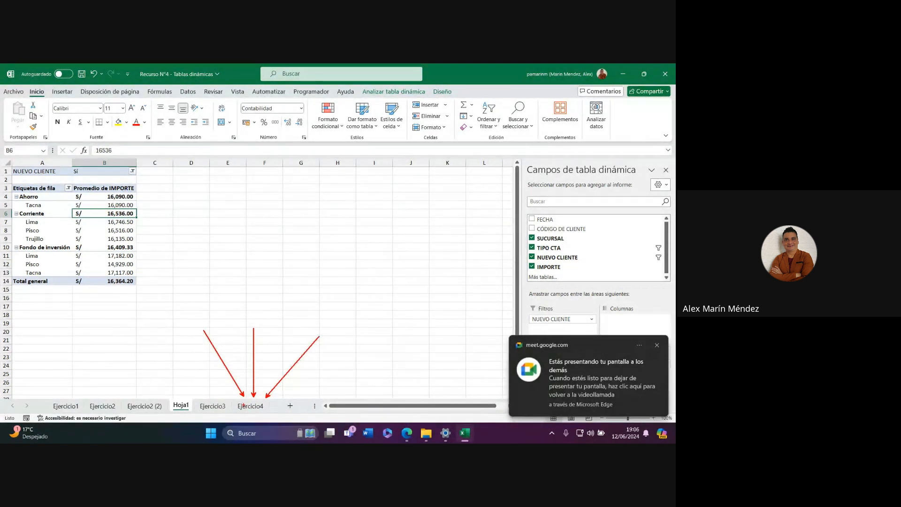
drag(232, 398, 270, 413)
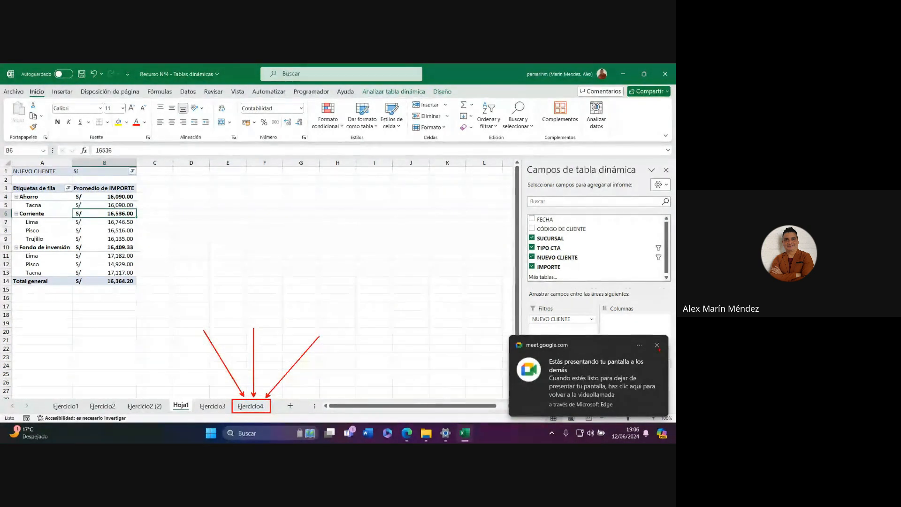
click(657, 346)
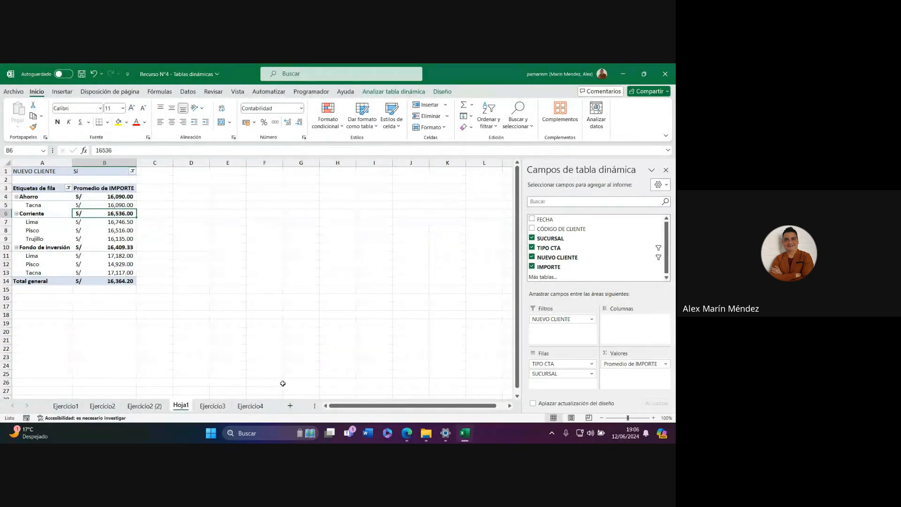
Step: Open the workbook Recurso N°5 - Limpieza de datos (Tablas dinámicas) from the excel-intermedio folder and look over sheet BD01's departamento column
click(426, 437)
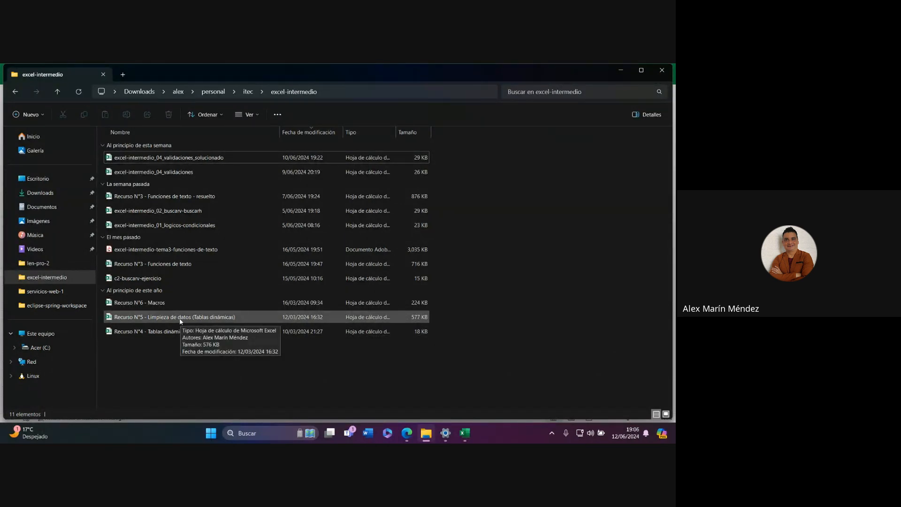
double_click(180, 317)
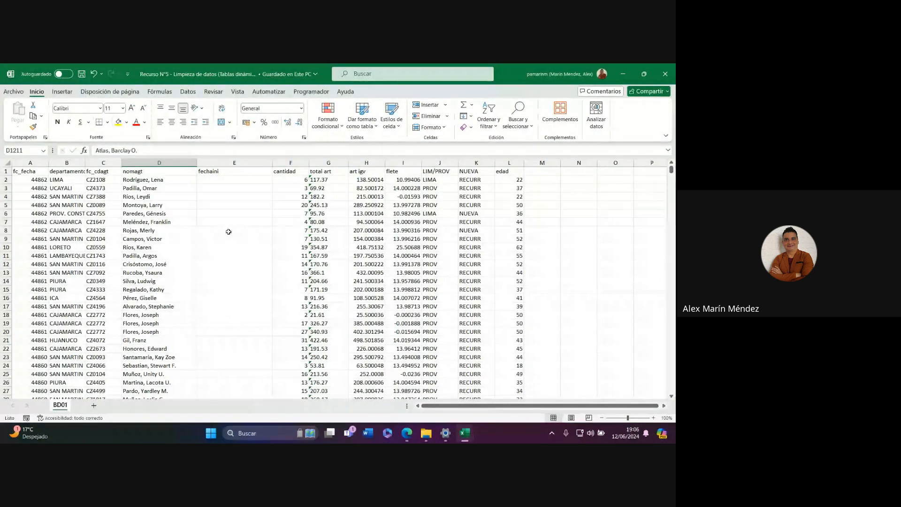
drag(68, 181, 70, 413)
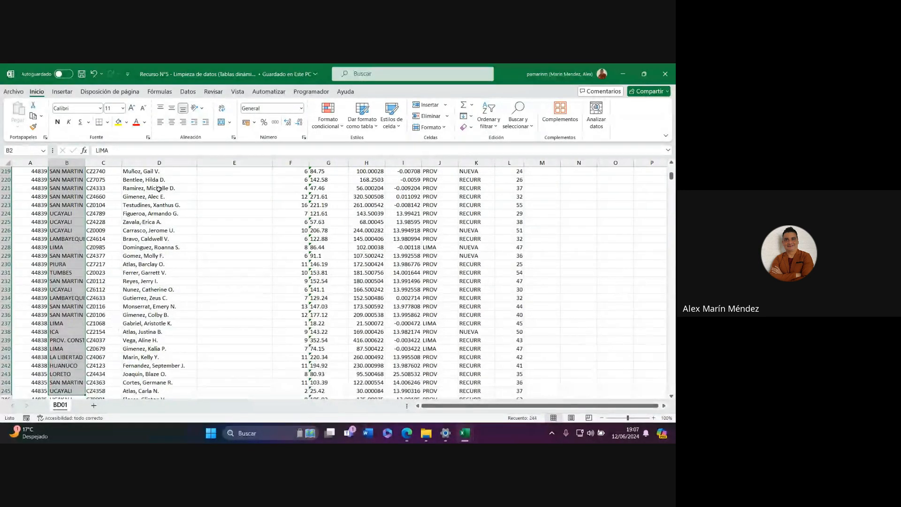
scroll(131, 260, up, 9)
scroll(131, 260, up, 20)
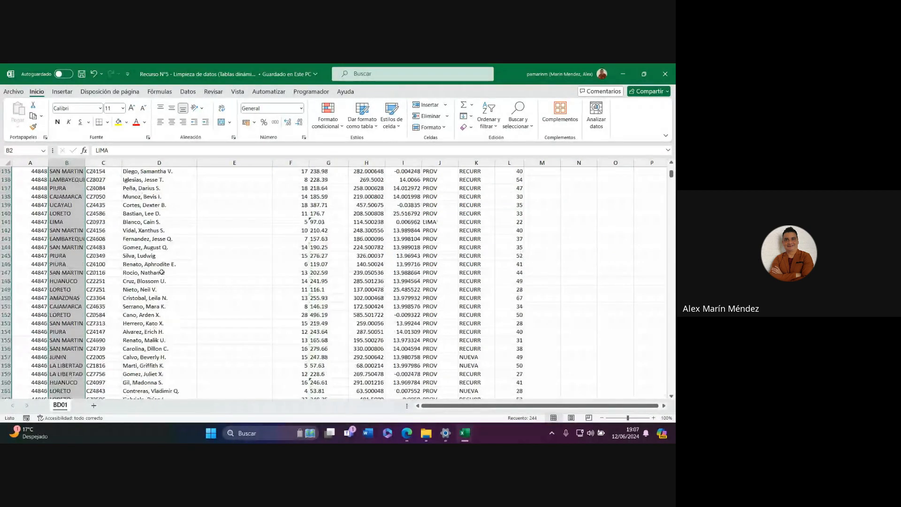
scroll(163, 272, up, 20)
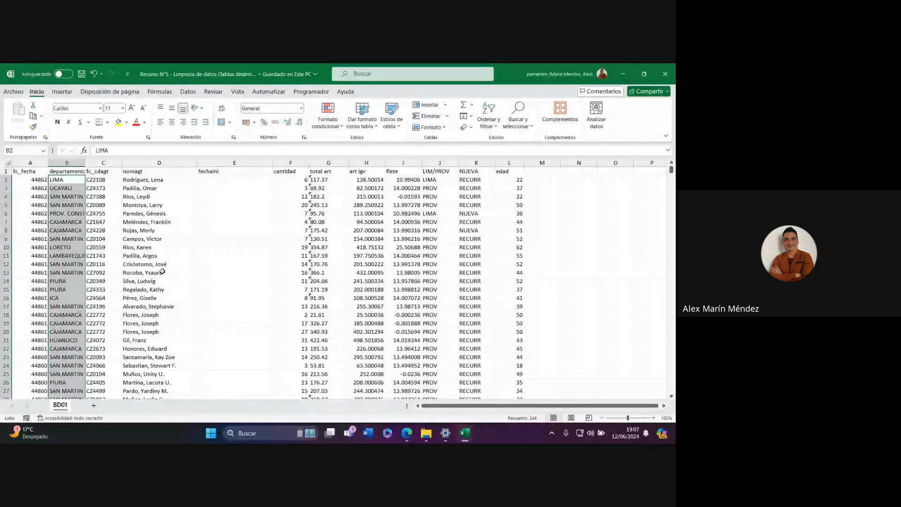
click(234, 196)
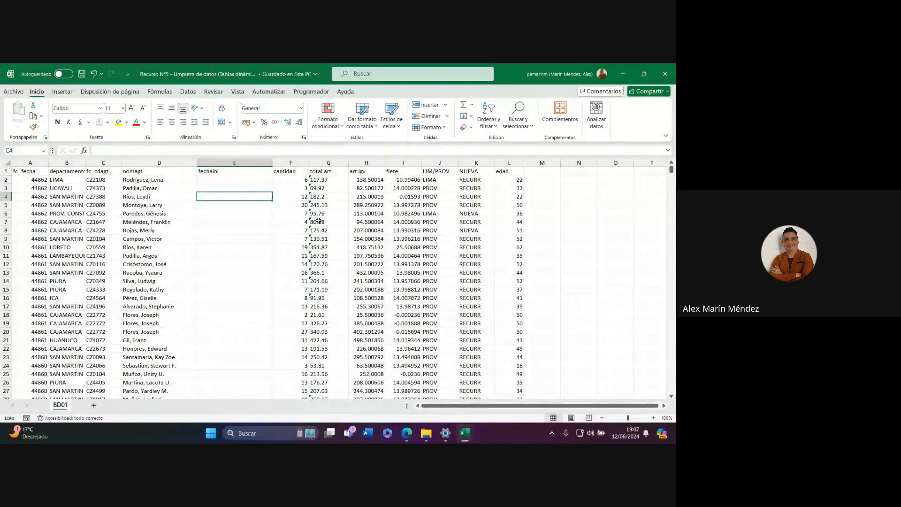
Step: Switch to the Recurso N°4 workbook and review Ejercicio1's source table from PAIS to PRECIO UNITARIO
mouse_move(465, 433)
click(404, 392)
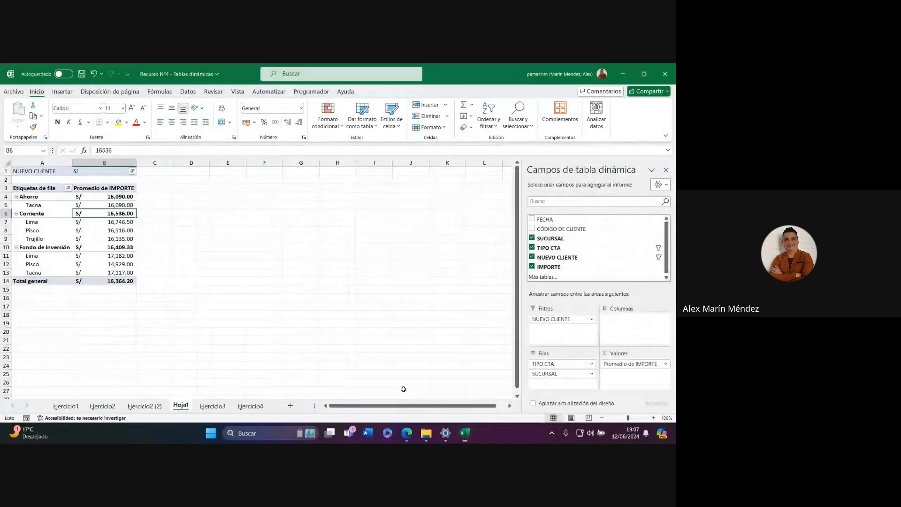
click(66, 406)
drag(32, 212, 250, 350)
click(242, 302)
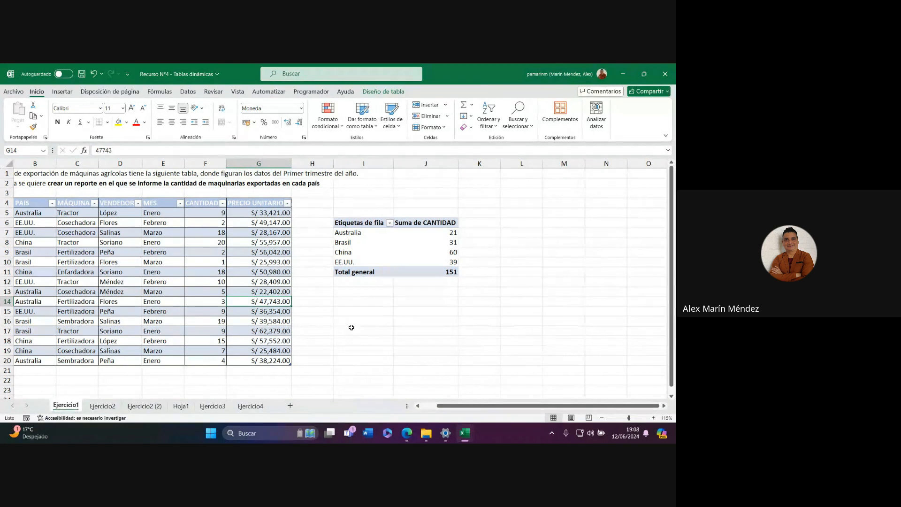
drag(29, 203, 282, 361)
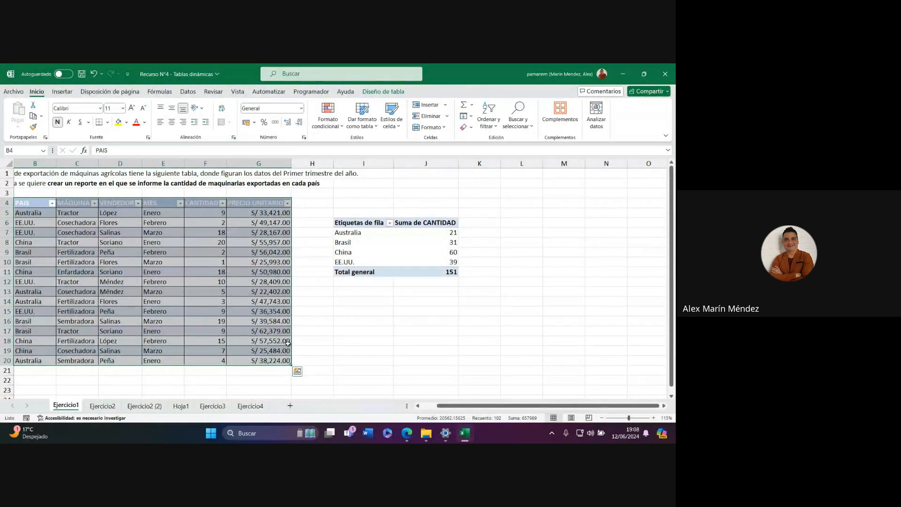
click(343, 314)
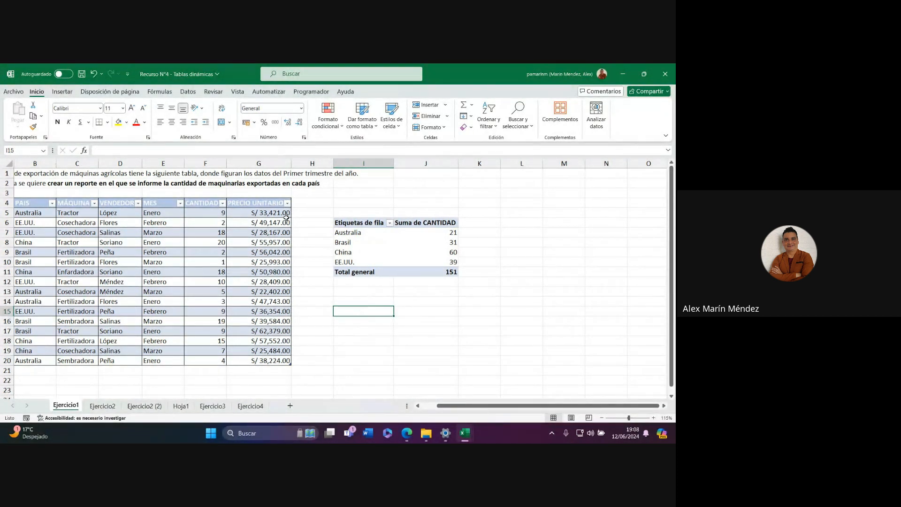
Step: Return to the Recurso N°5 workbook and examine BD01's fechaini column and its records for empty cells and blank rows
mouse_move(469, 432)
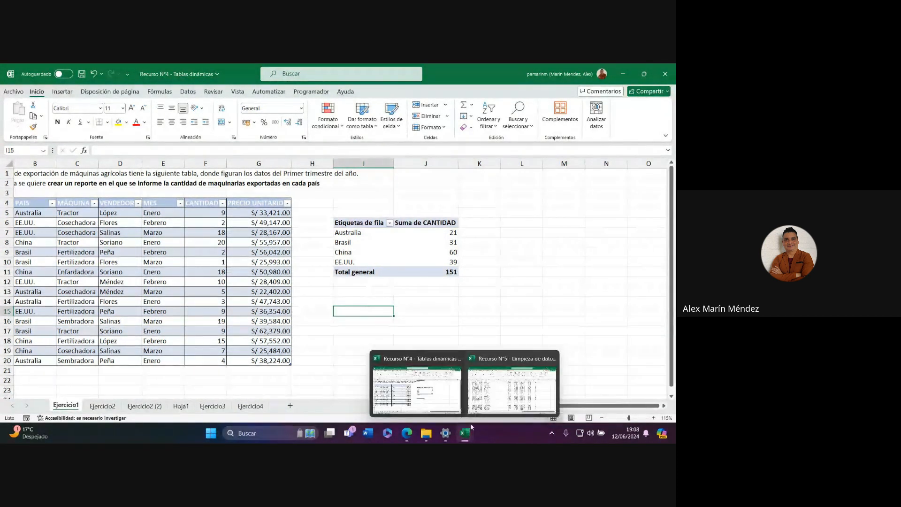
click(512, 388)
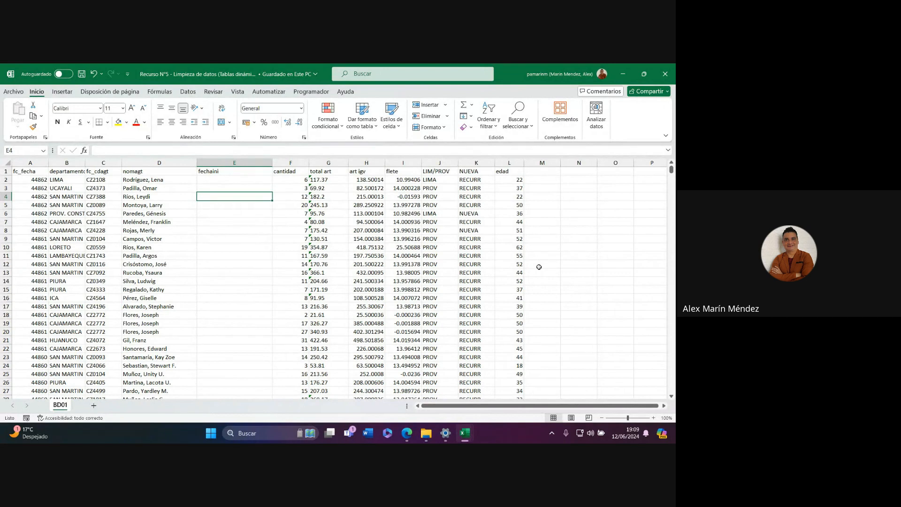
click(254, 162)
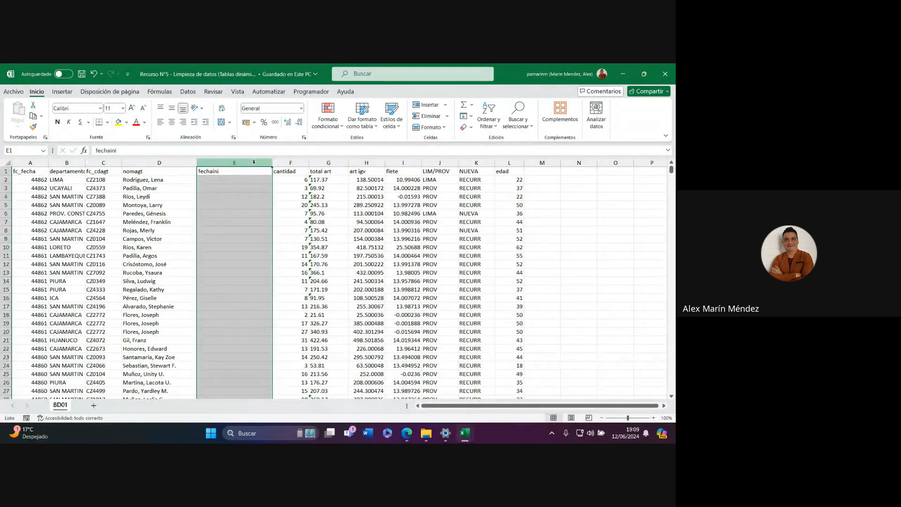
drag(232, 188, 235, 357)
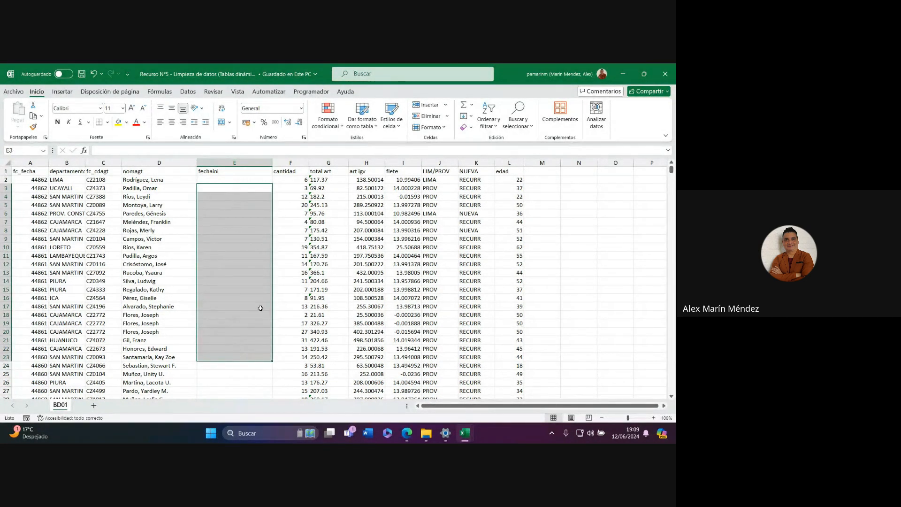
scroll(260, 308, down, 6)
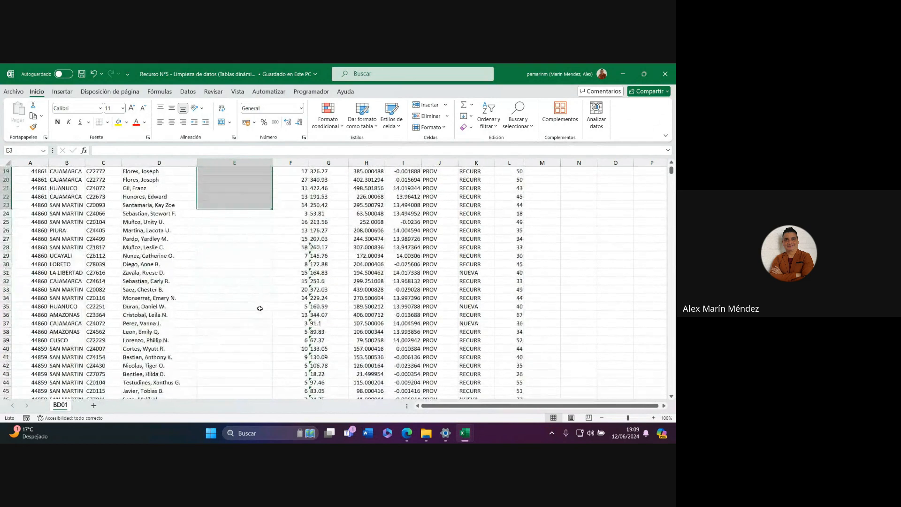
scroll(260, 309, down, 1)
scroll(260, 308, down, 20)
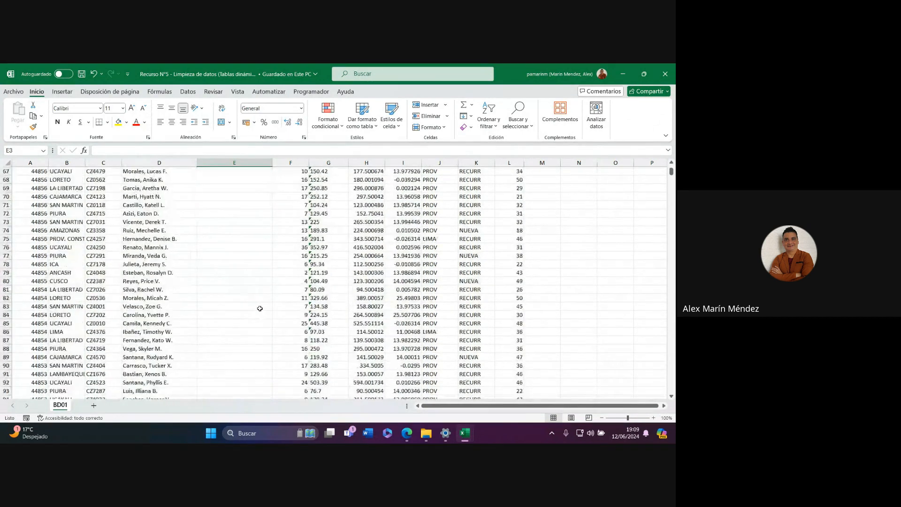
scroll(260, 308, down, 20)
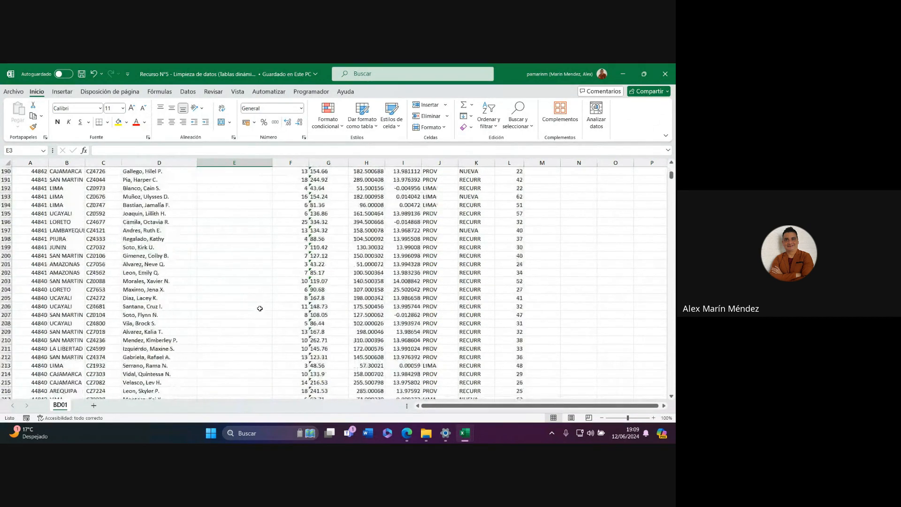
scroll(263, 307, down, 14)
scroll(264, 307, down, 20)
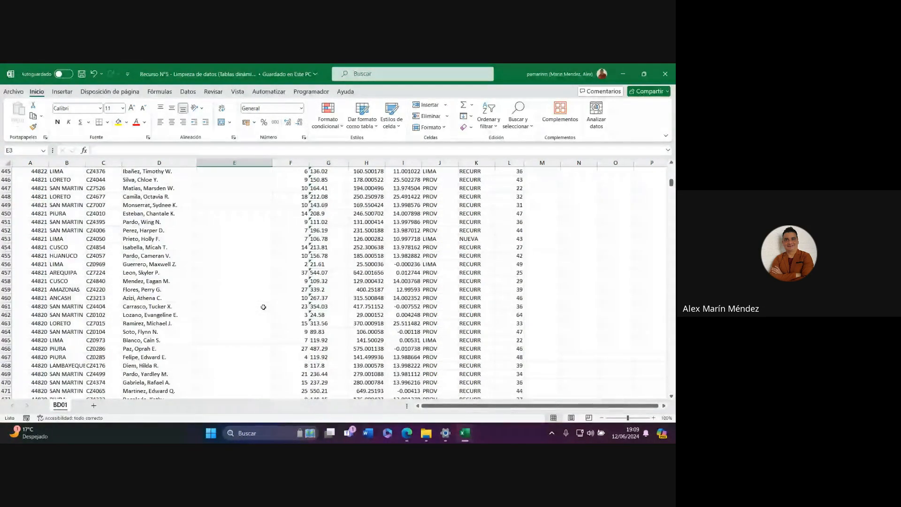
scroll(263, 307, down, 20)
scroll(255, 317, down, 20)
scroll(257, 314, down, 20)
scroll(257, 314, down, 20)
scroll(270, 319, down, 20)
scroll(270, 324, down, 7)
scroll(267, 325, down, 17)
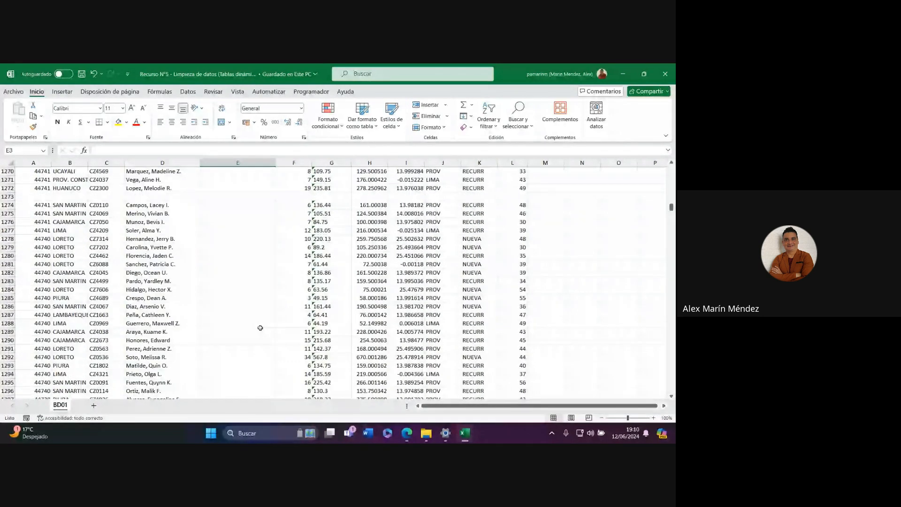
Step: Examine blank row 1273 of BD01 across columns A to L and its neighbouring records, and return to the sheet's header row
scroll(260, 328, up, 2)
drag(443, 248, 24, 248)
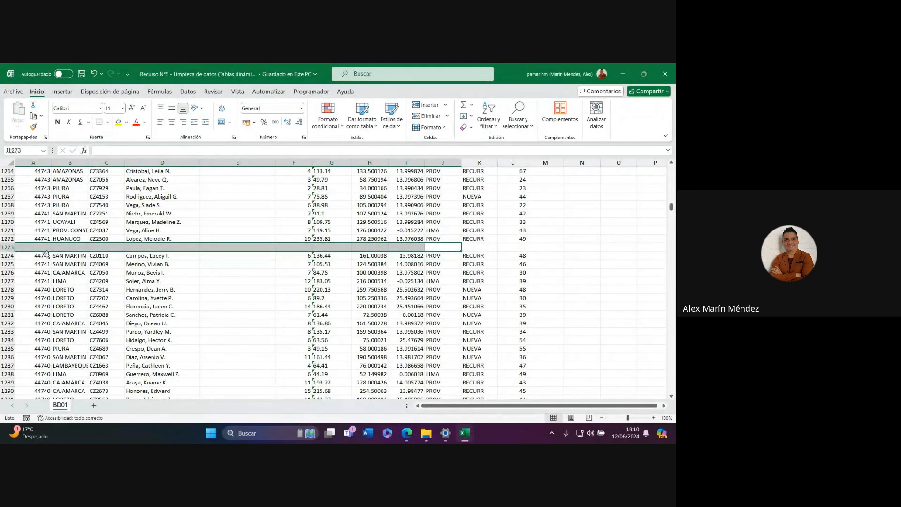
click(191, 247)
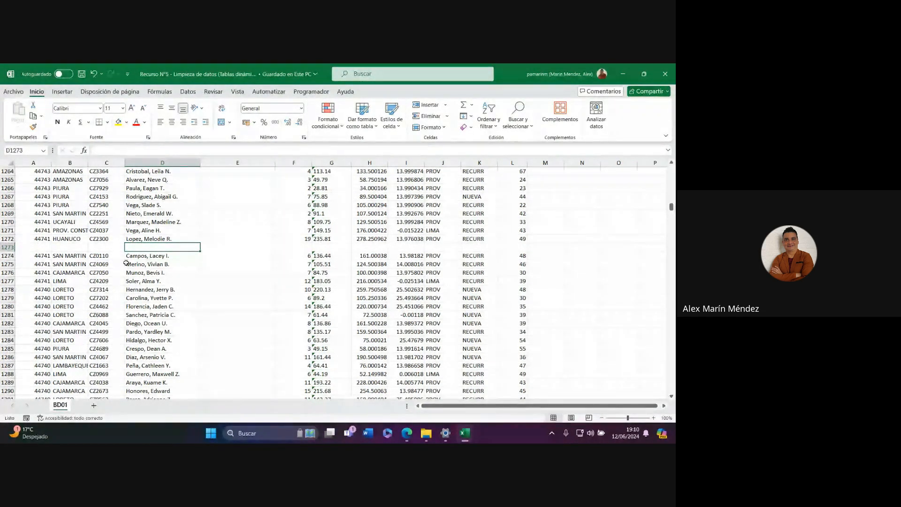
drag(33, 247, 521, 248)
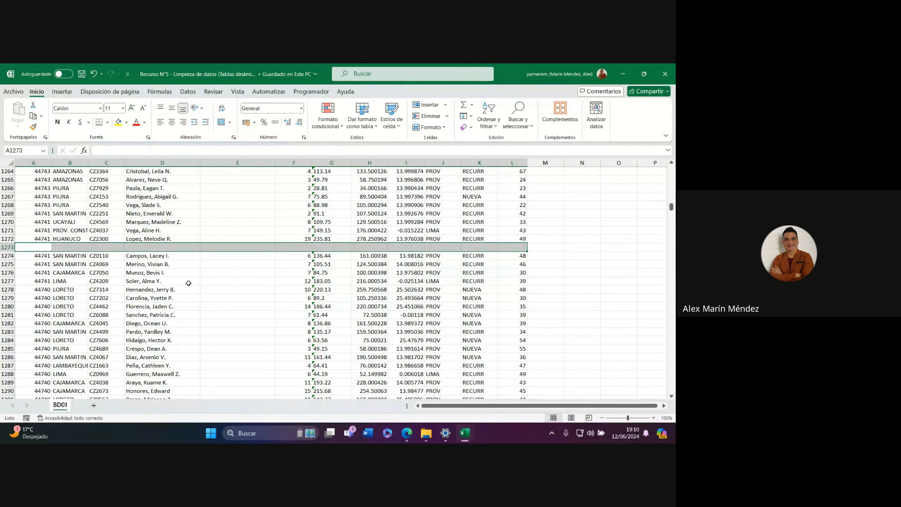
scroll(201, 310, down, 9)
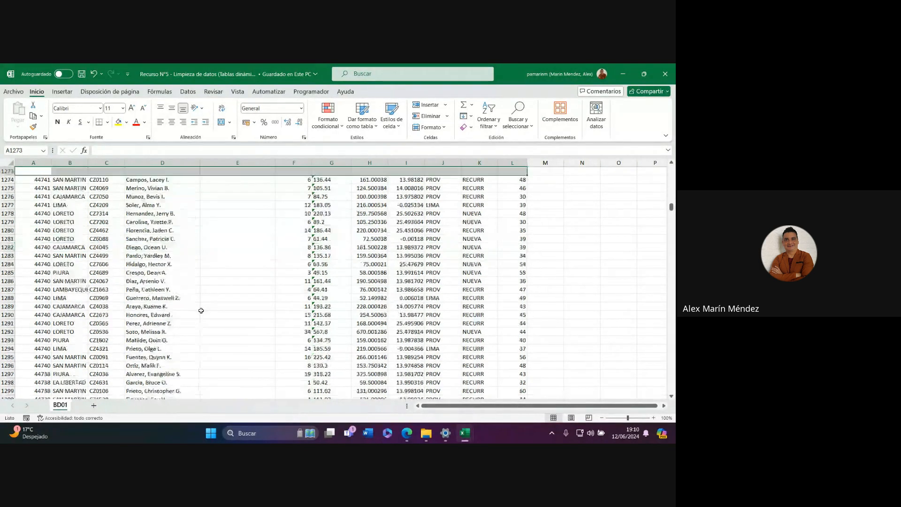
scroll(201, 310, up, 14)
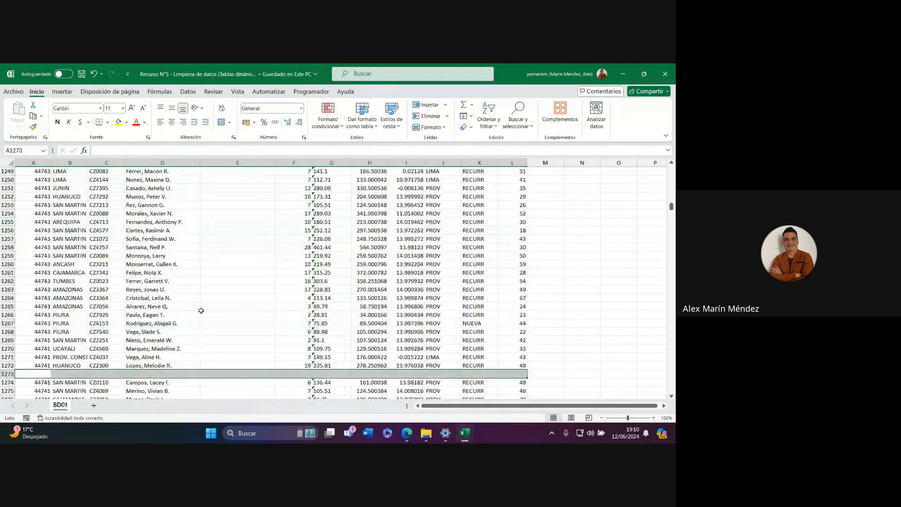
click(241, 298)
scroll(241, 297, up, 20)
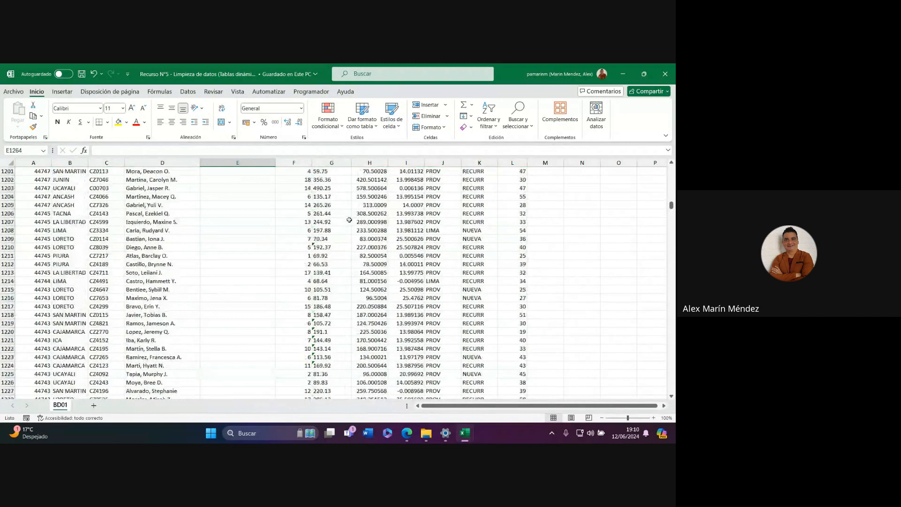
scroll(350, 219, up, 20)
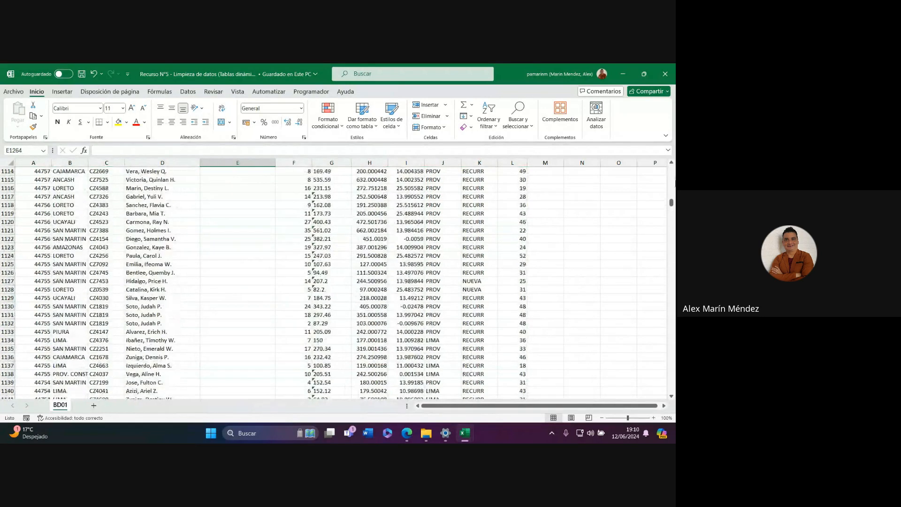
drag(672, 203, 671, 168)
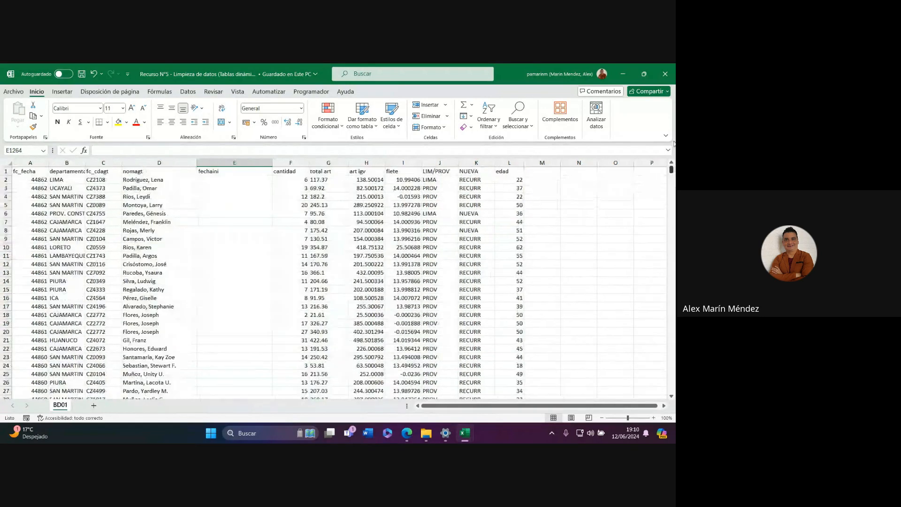
Step: Try converting the text-formatted total art values in G2 and G3 to numbers, and undo both conversions
click(329, 163)
click(335, 179)
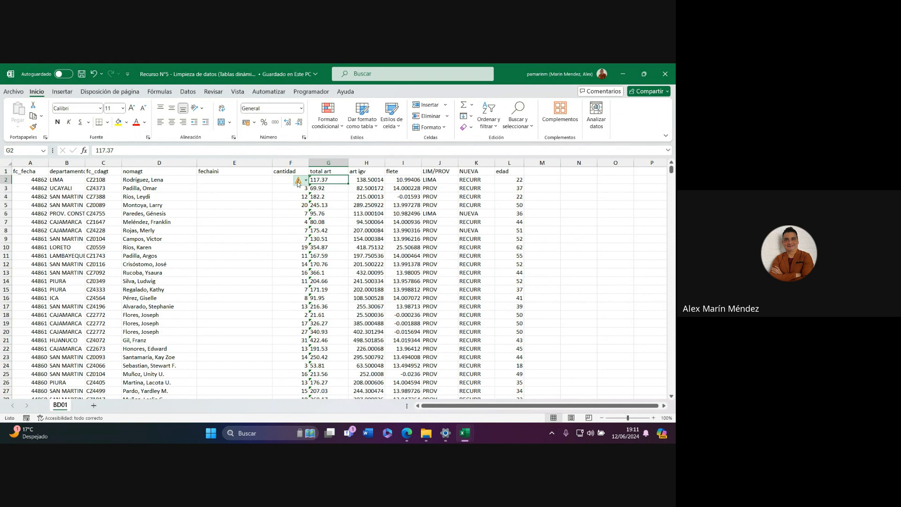
mouse_move(298, 182)
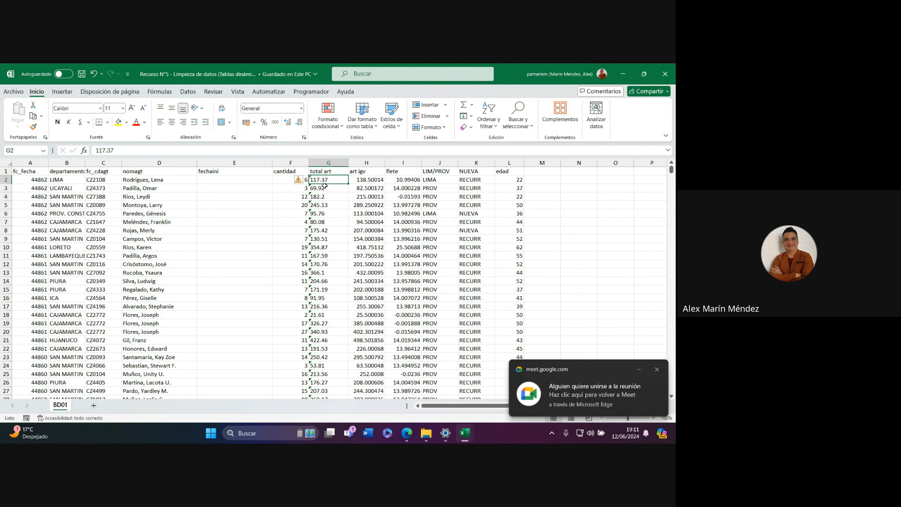
click(307, 181)
click(331, 204)
click(315, 188)
click(303, 188)
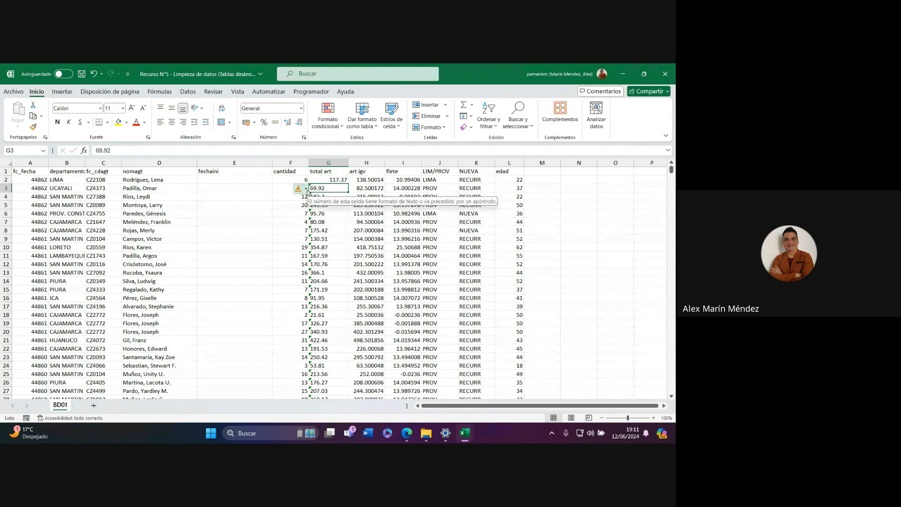
click(324, 212)
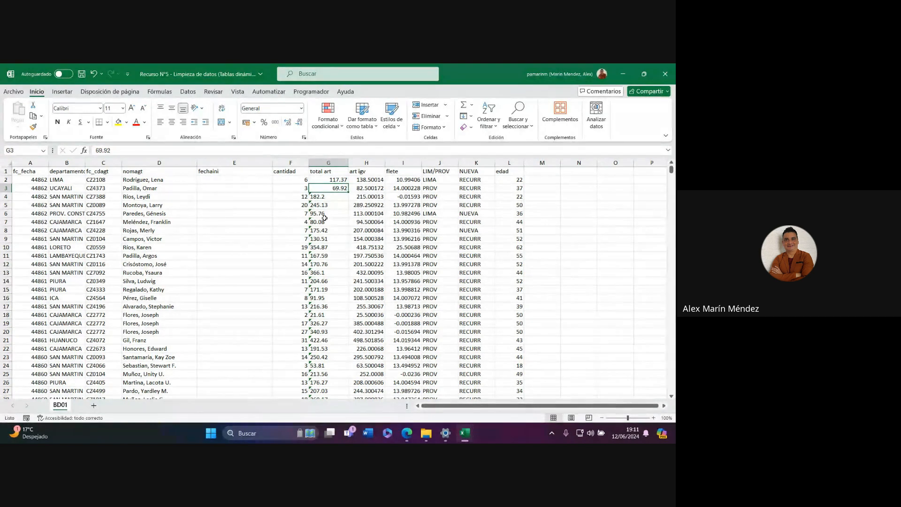
key(ctrl+z)
key(ctrl+z)
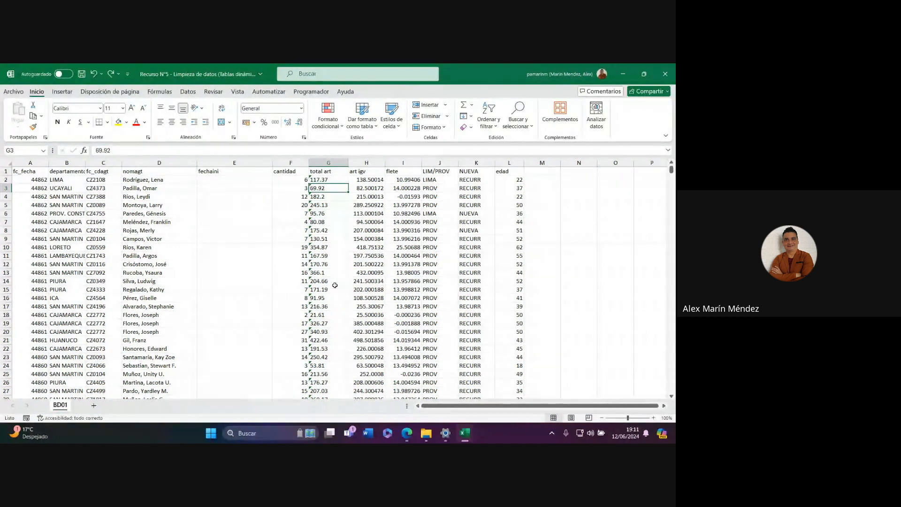
Step: Review the decimals in the art igv column and set cell H2 to display two decimals
drag(364, 180, 373, 332)
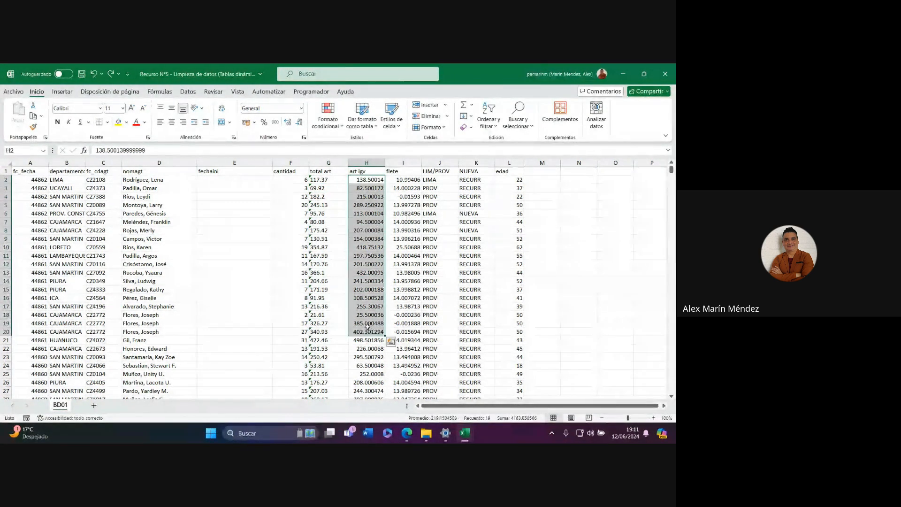
click(370, 181)
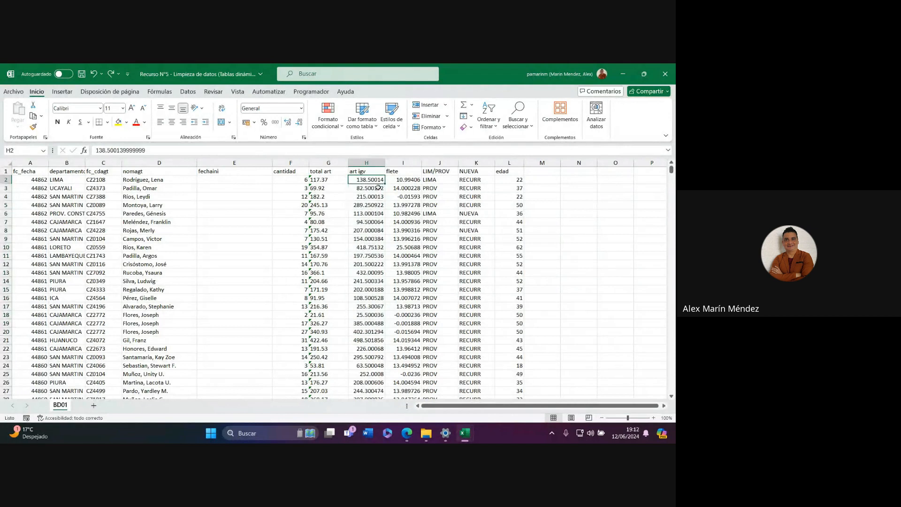
click(367, 187)
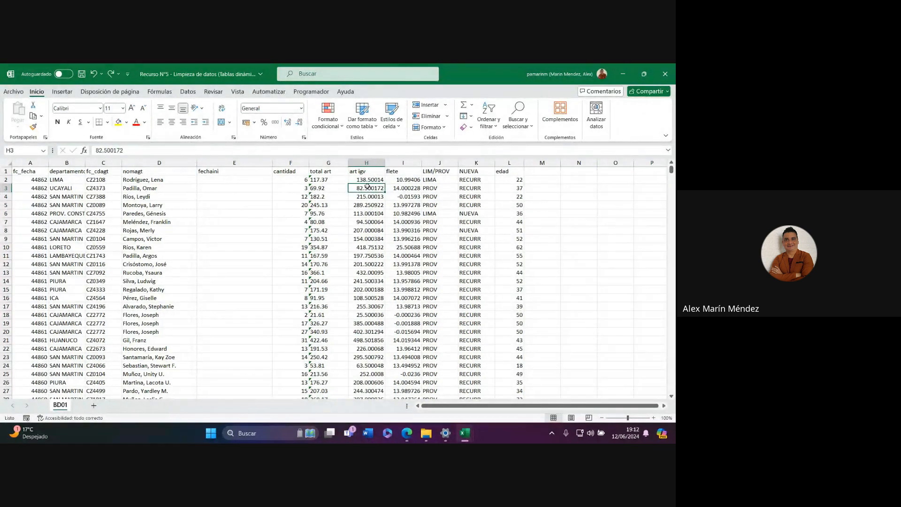
drag(367, 180, 369, 317)
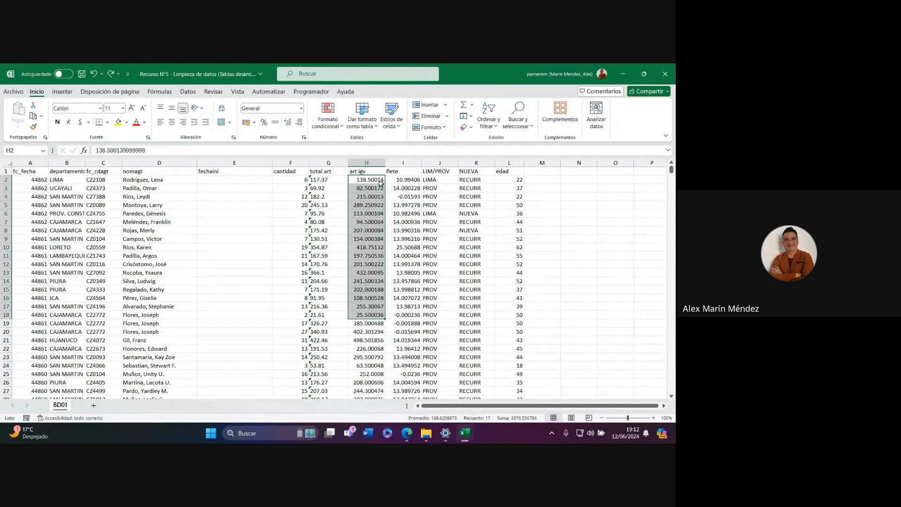
click(355, 180)
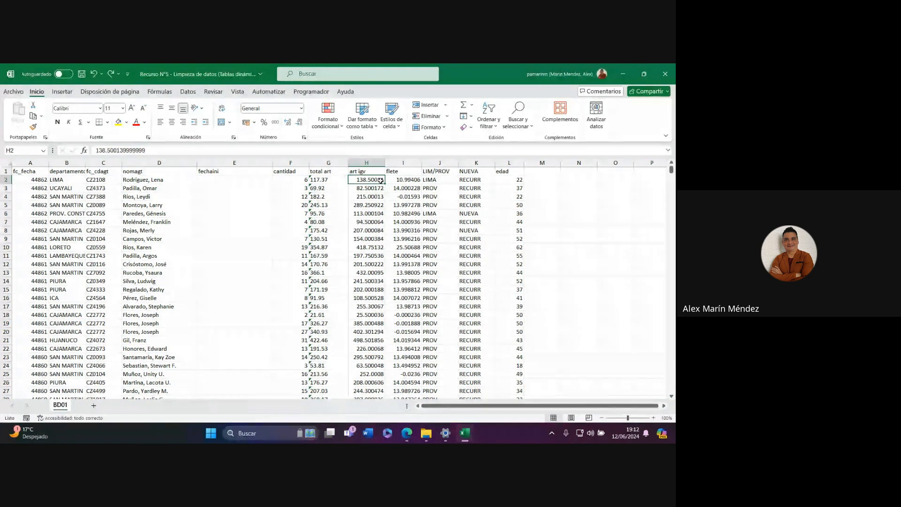
click(298, 125)
click(299, 125)
click(299, 125)
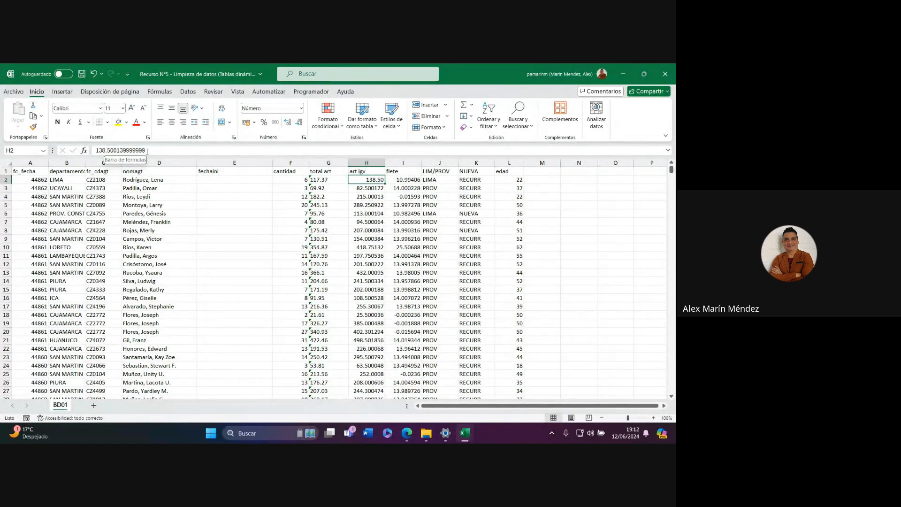
Step: Extend the decimals displayed in H2 to show the full stored art igv value, 138.500139999999
click(292, 123)
click(292, 123)
click(292, 123)
click(291, 123)
click(291, 123)
click(291, 123)
click(291, 123)
click(291, 123)
click(291, 123)
click(290, 123)
click(290, 123)
click(290, 123)
click(299, 122)
click(299, 123)
click(299, 123)
click(299, 123)
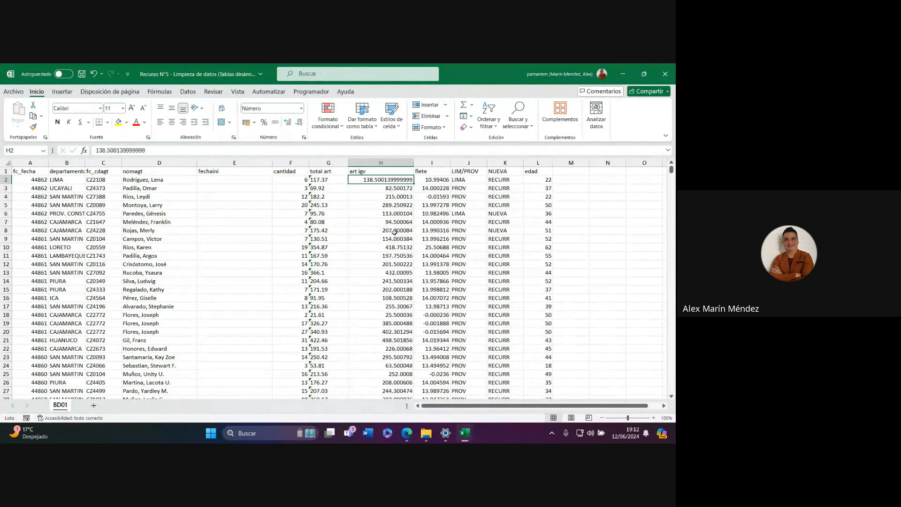
Step: Review the art igv values in H2:H20 and widen the departamento column to fit its longer entries
drag(394, 180, 404, 337)
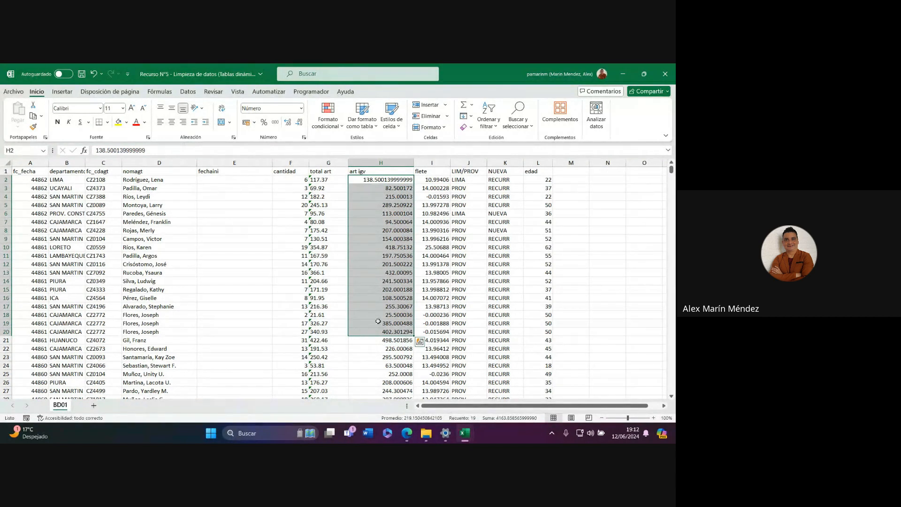
drag(85, 163, 102, 241)
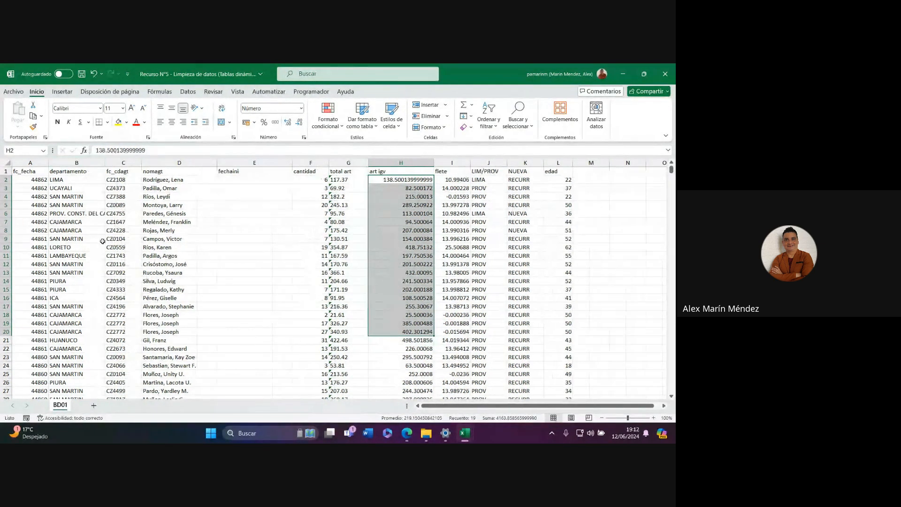
click(221, 248)
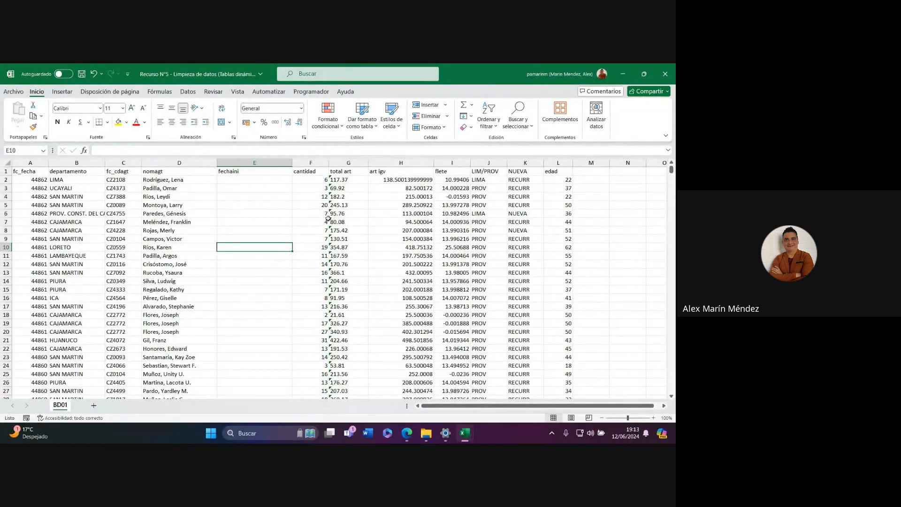
Step: Delete the empty fechaini column from sheet BD01
click(260, 162)
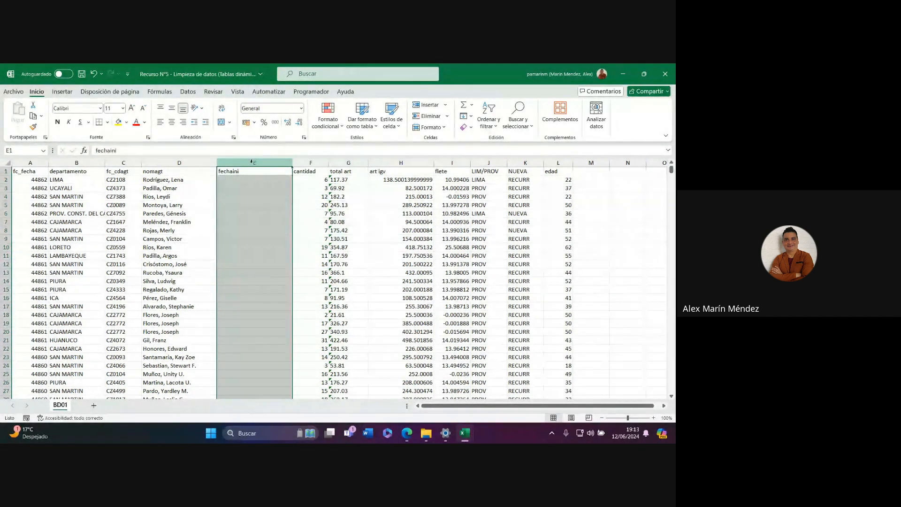
right_click(235, 165)
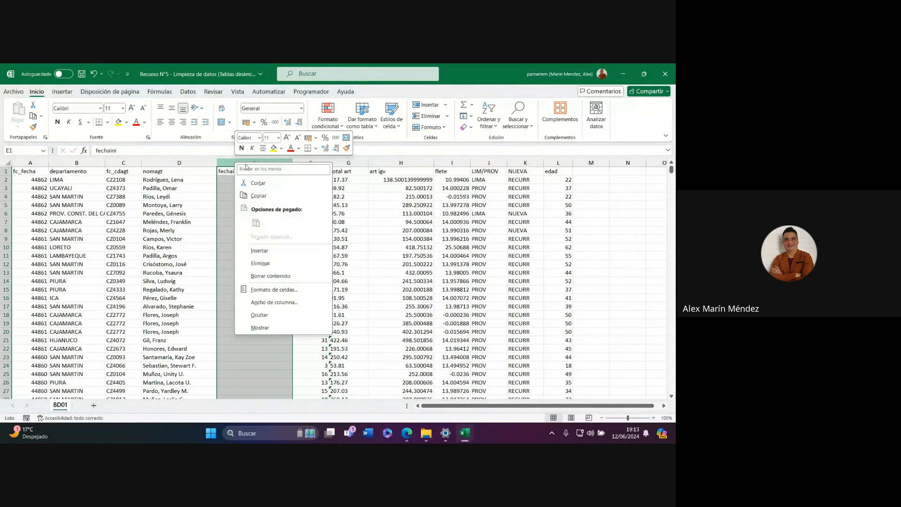
click(265, 259)
click(348, 224)
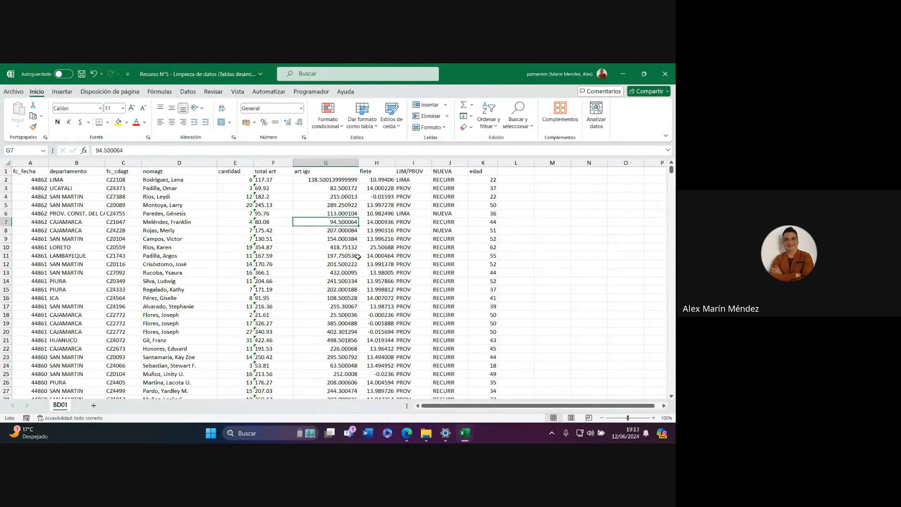
Step: Insert a blank column before art igv, and move the art igv header into G1 with the new column widened
click(332, 161)
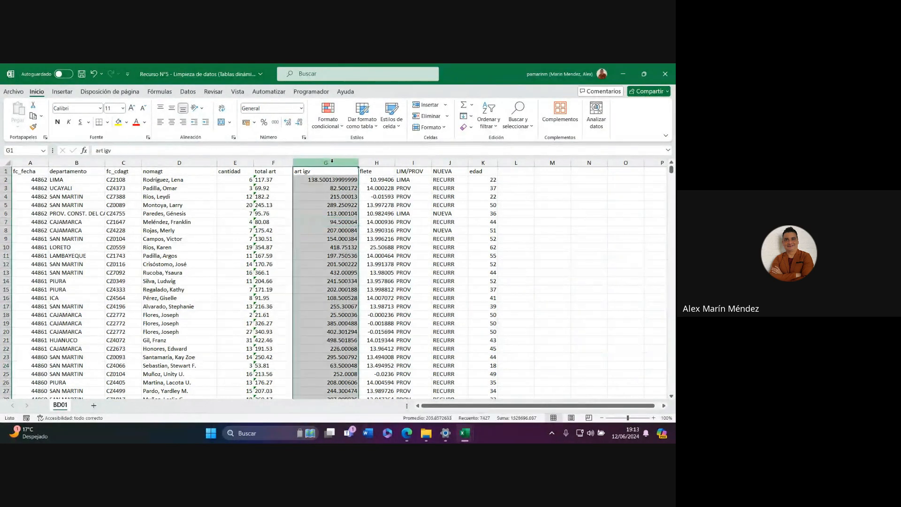
right_click(332, 161)
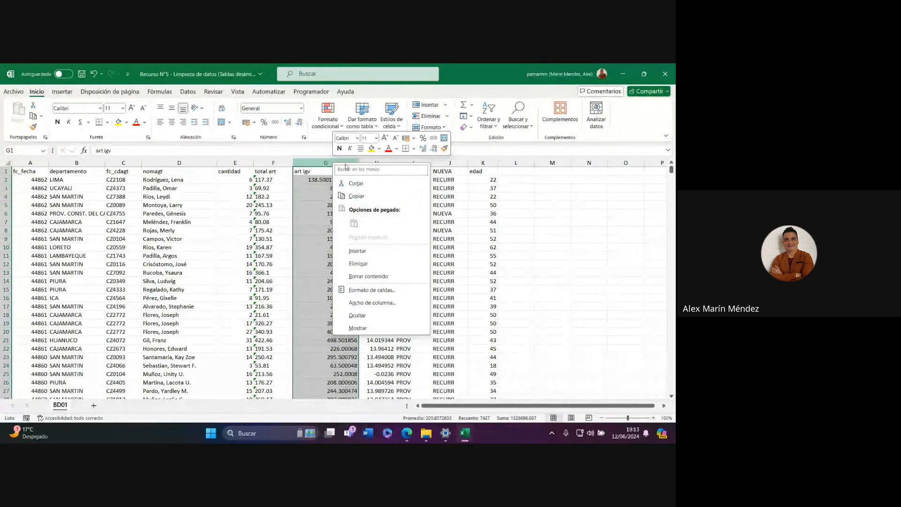
key(Escape)
key(ctrl+z)
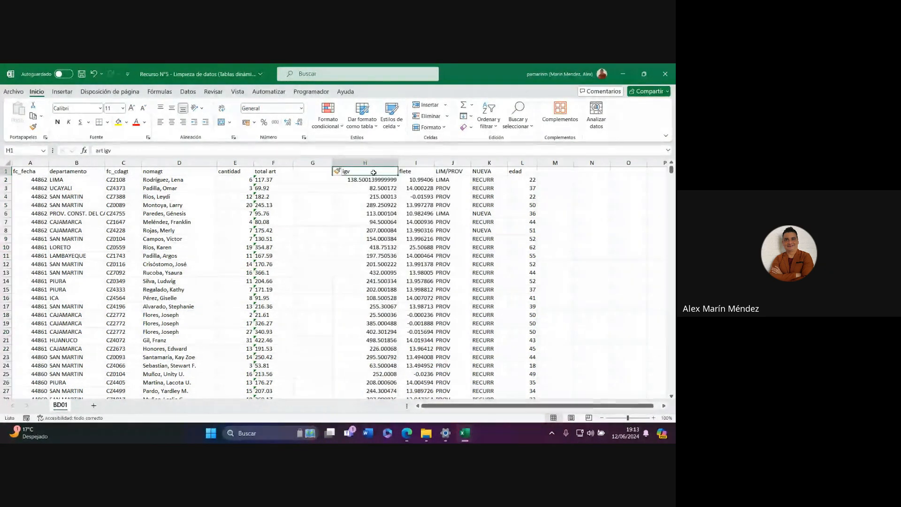
key(ctrl+z)
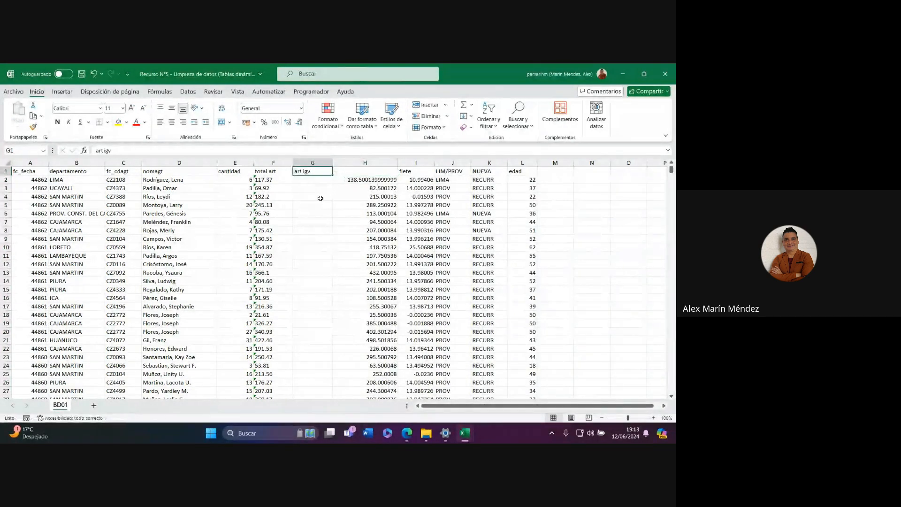
drag(333, 162, 350, 162)
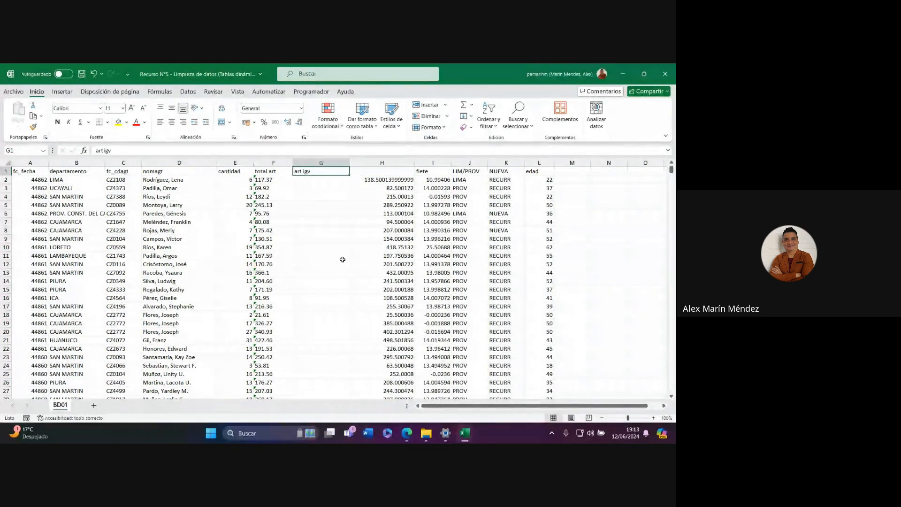
Step: Enter =REDONDEAR(H2;2) in G2 to round the first art igv value to two decimals
click(382, 162)
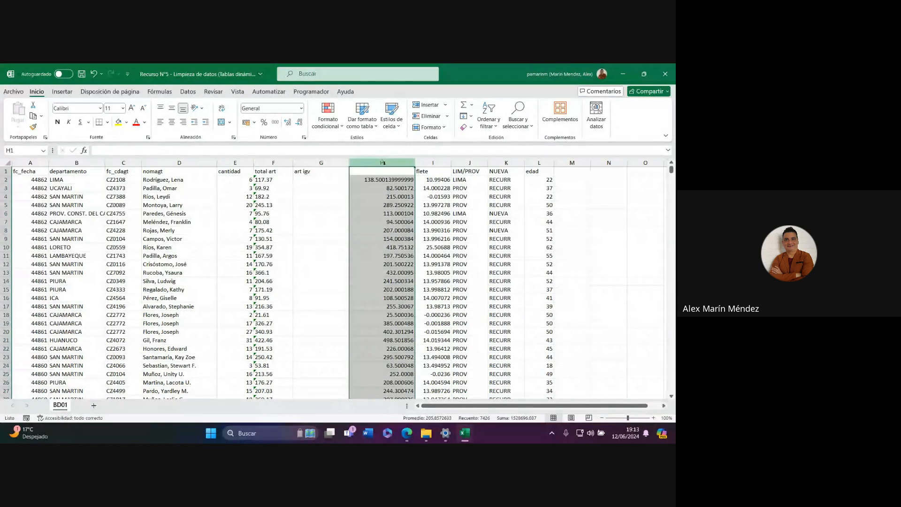
click(305, 181)
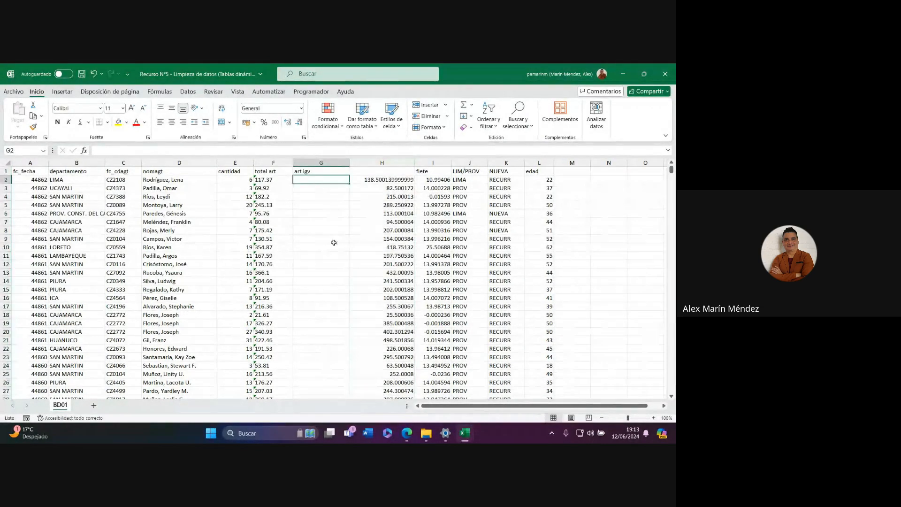
text(=rea)
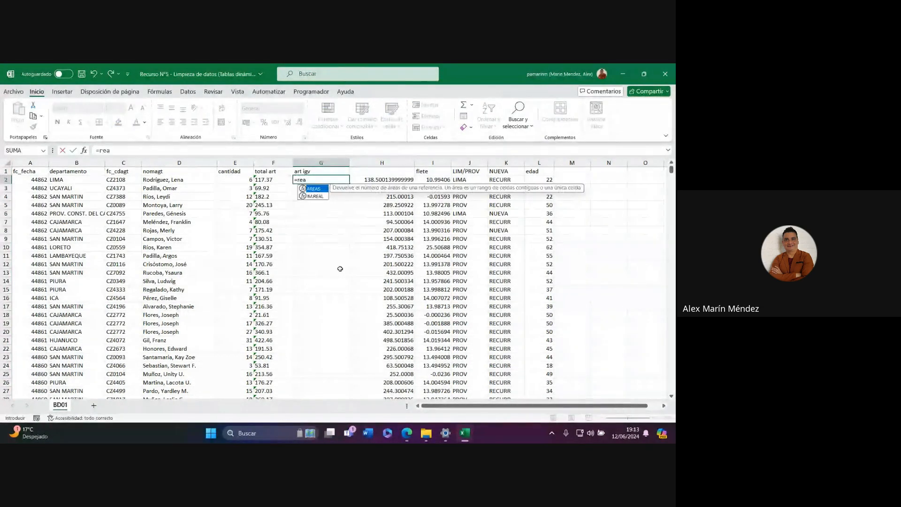
key(BackSpace)
text(don)
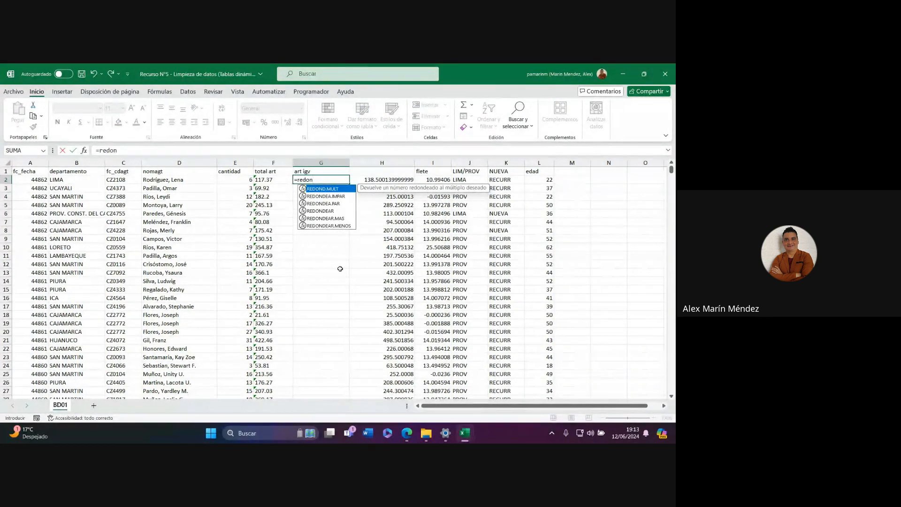
key(Down)
key(Down)
key(Down)
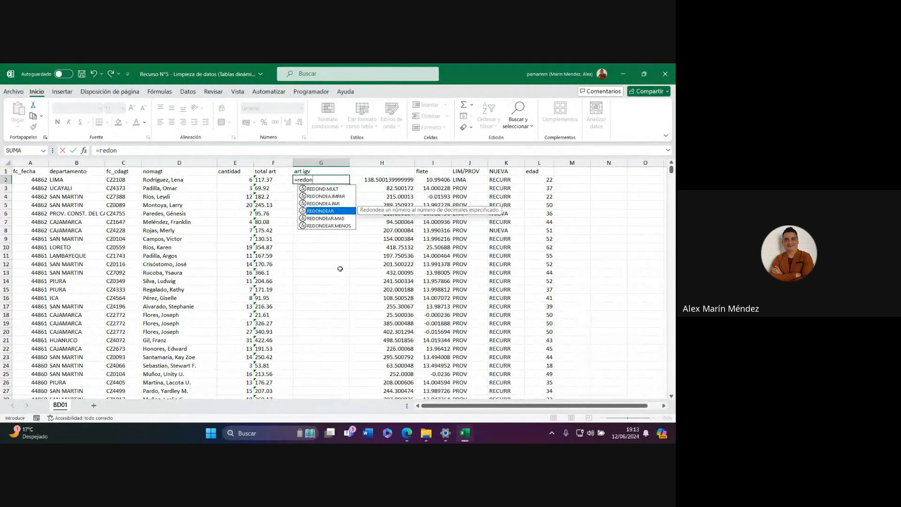
key(Tab)
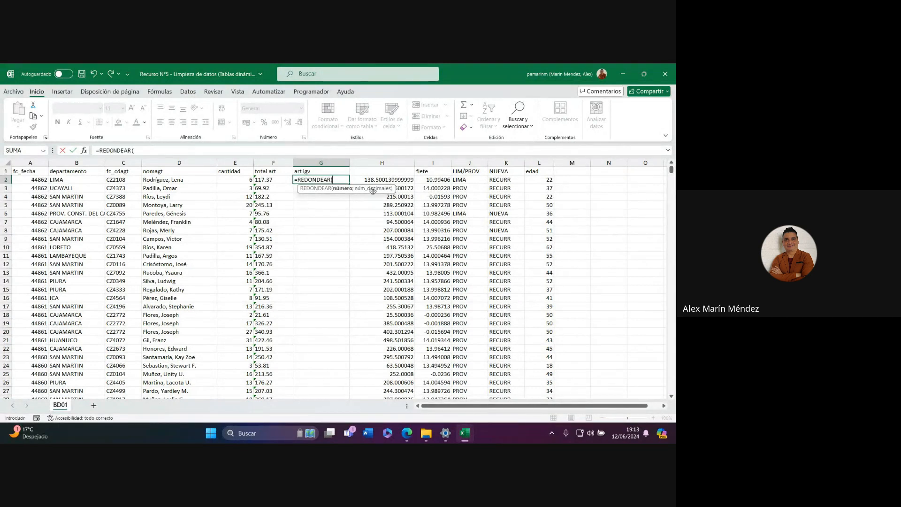
click(380, 179)
text(;2)
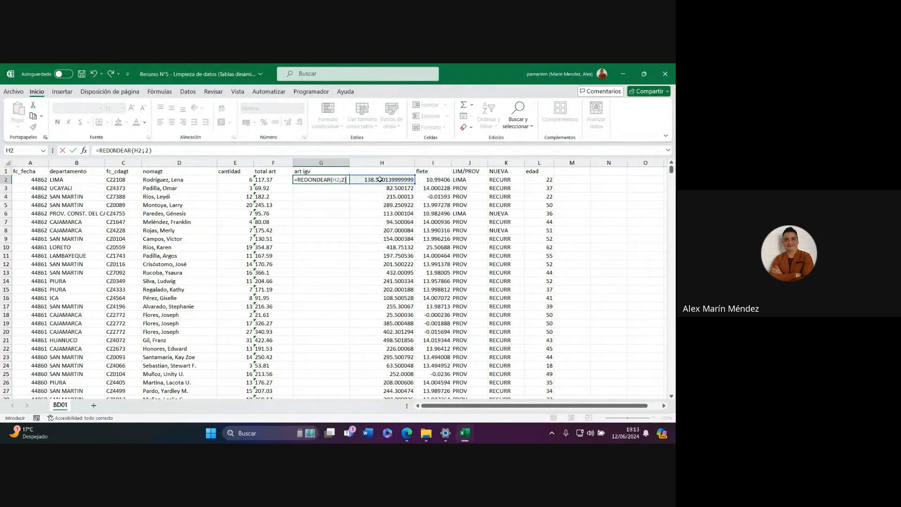
key(Return)
Step: Fill the rounding formula from G2 down the art igv column and replace the formulas with their values
click(326, 182)
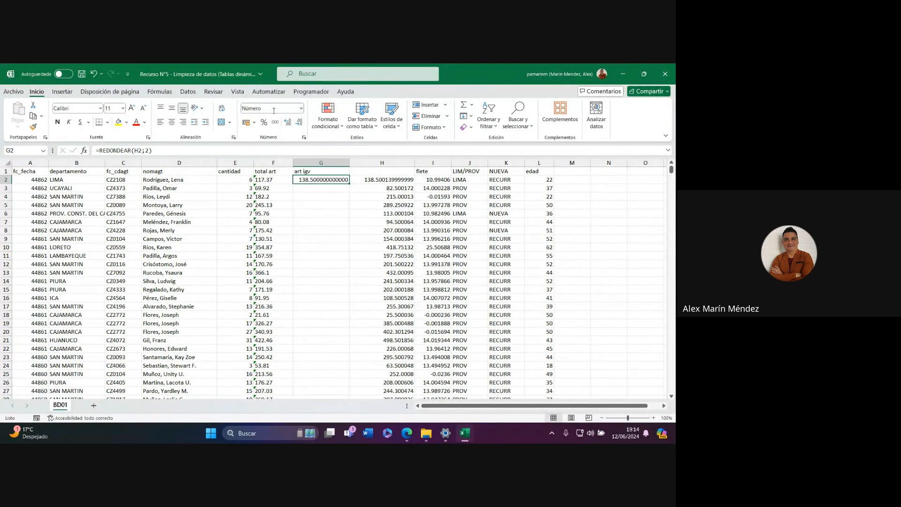
double_click(349, 184)
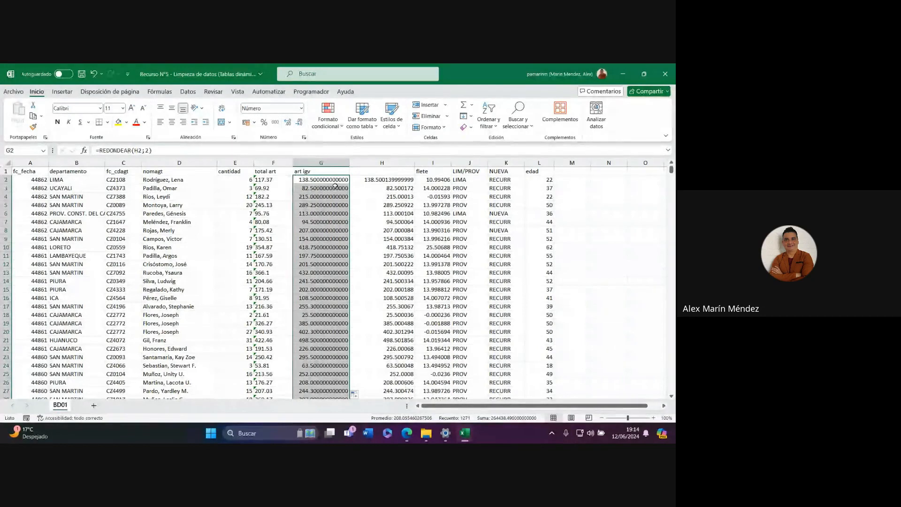
key(ctrl+c)
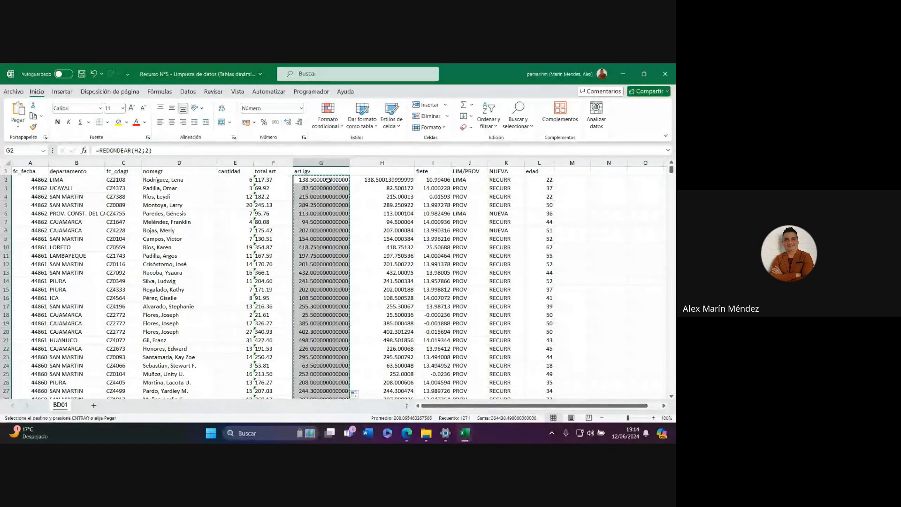
right_click(329, 183)
click(363, 188)
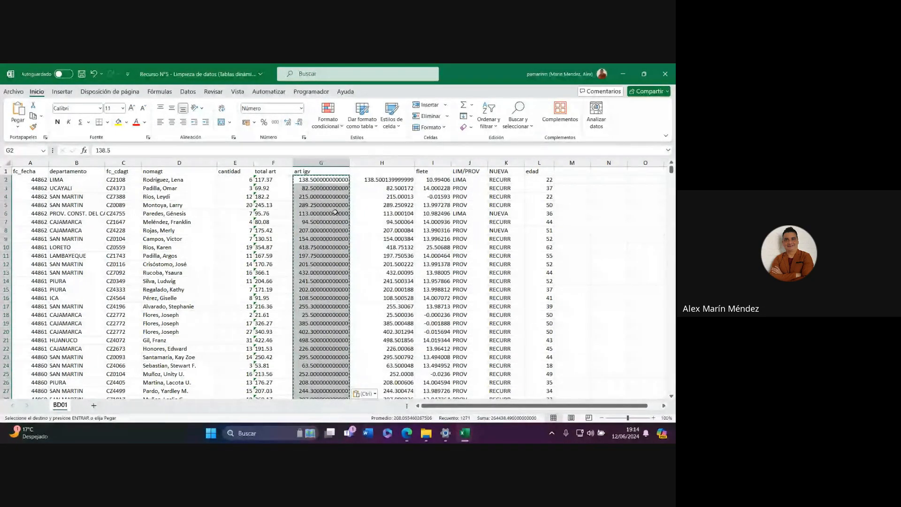
Step: Reduce the number format of the filled art igv values in column G to two decimals
click(299, 123)
click(299, 123)
click(299, 123)
click(299, 123)
click(300, 123)
click(299, 123)
click(299, 123)
click(299, 123)
click(299, 124)
Step: Examine the stored values of several rounded art igv cells in column G
click(336, 212)
click(338, 180)
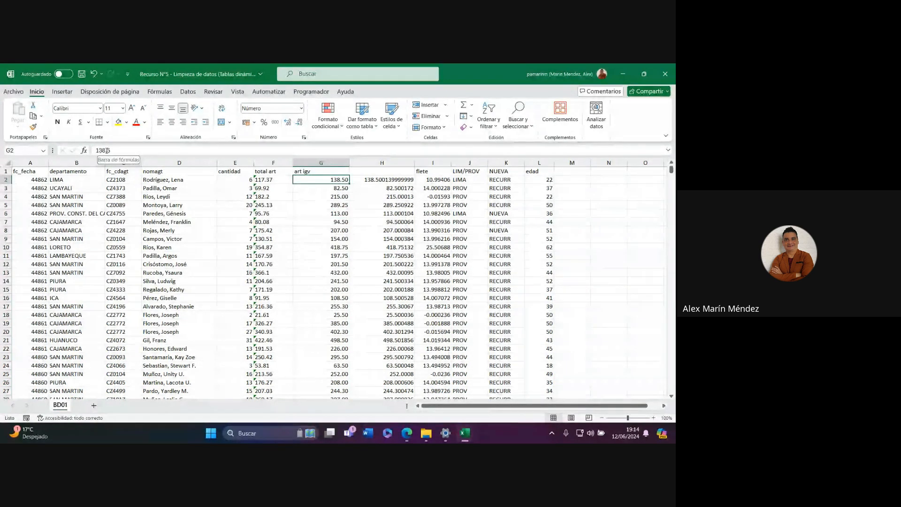
click(302, 224)
click(338, 253)
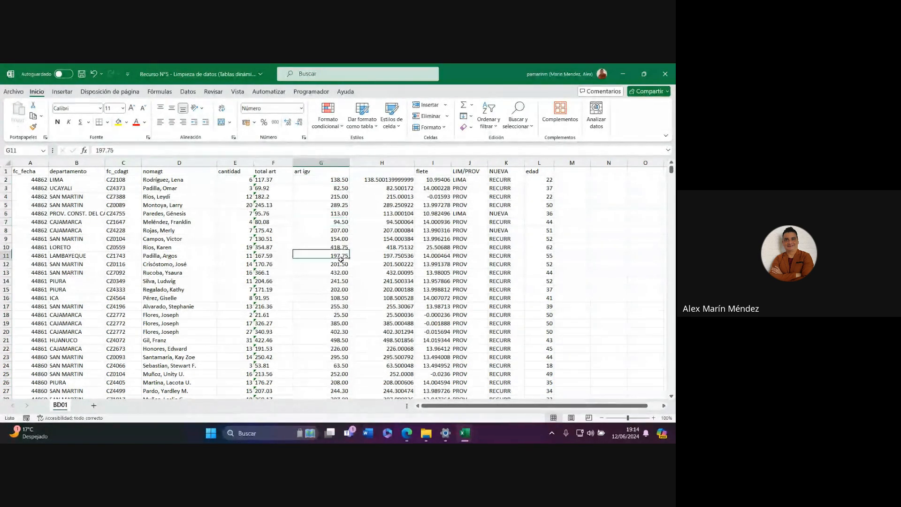
click(328, 291)
click(334, 323)
click(323, 230)
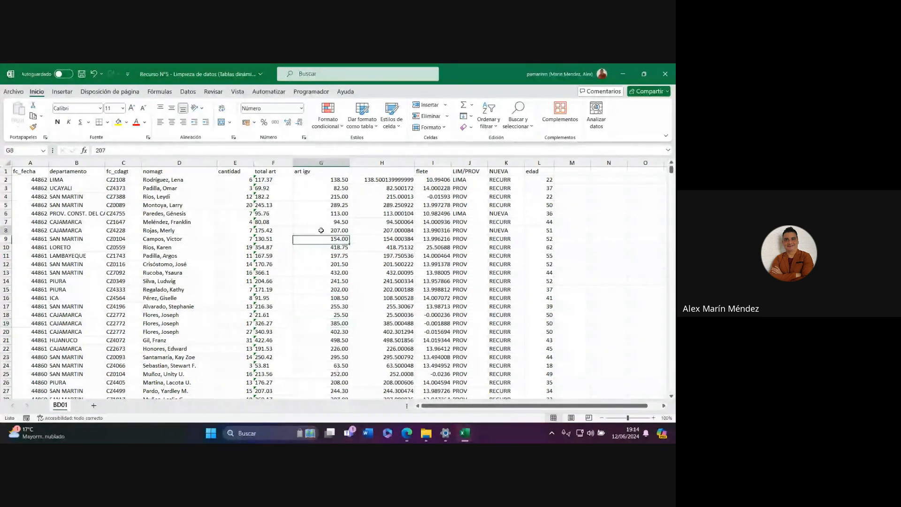
Step: Narrow the art igv column G and delete column H holding the original unrounded values
drag(350, 162, 329, 162)
click(373, 163)
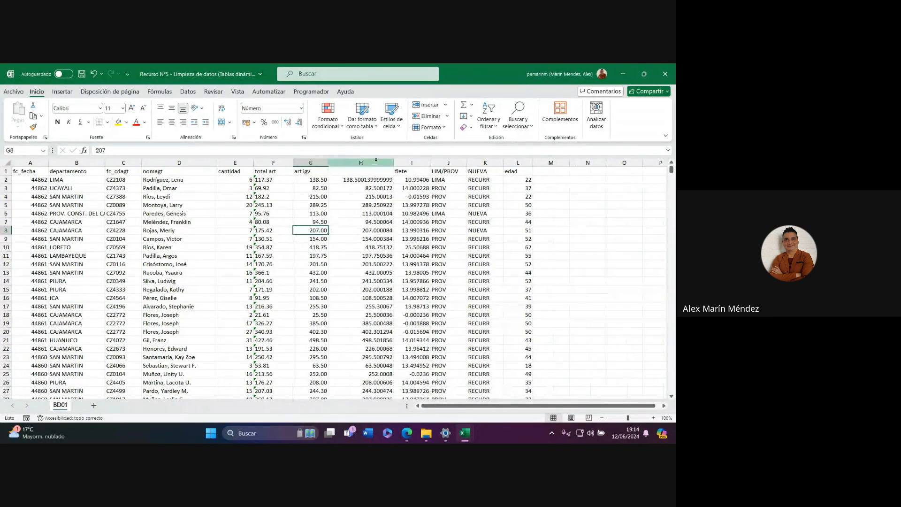
right_click(382, 175)
click(403, 262)
key(ctrl+z)
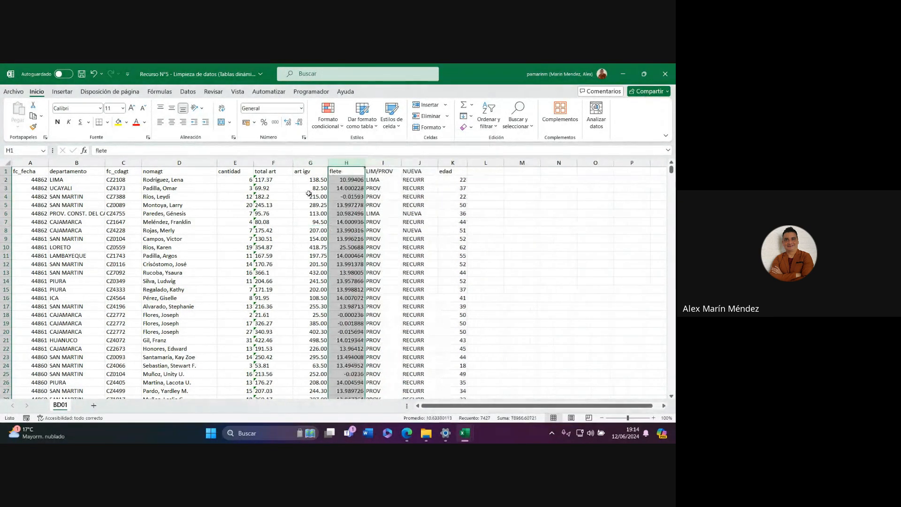
Step: Insert a blank column before total art and move the total art header into F1
click(348, 182)
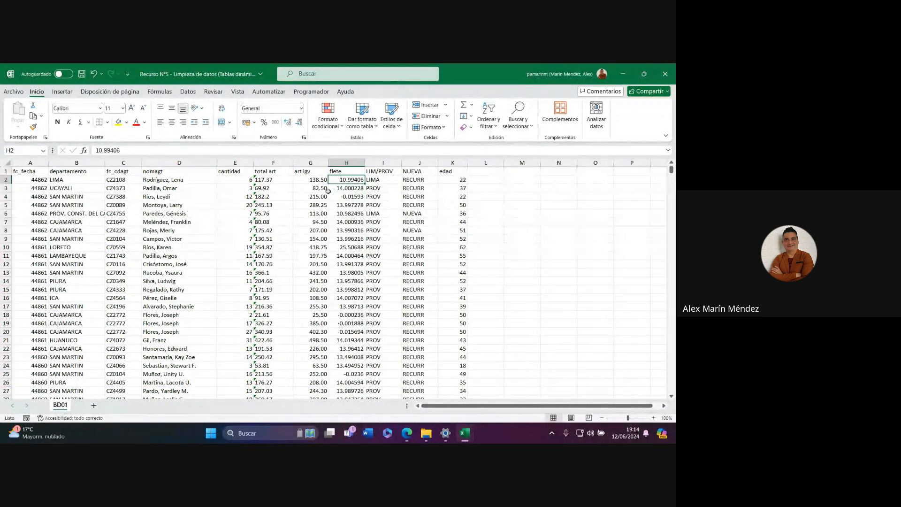
click(310, 164)
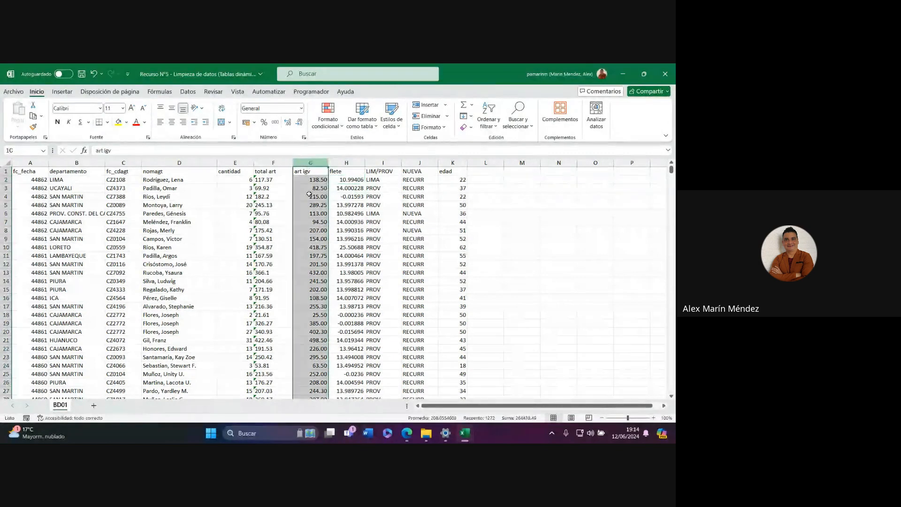
click(347, 164)
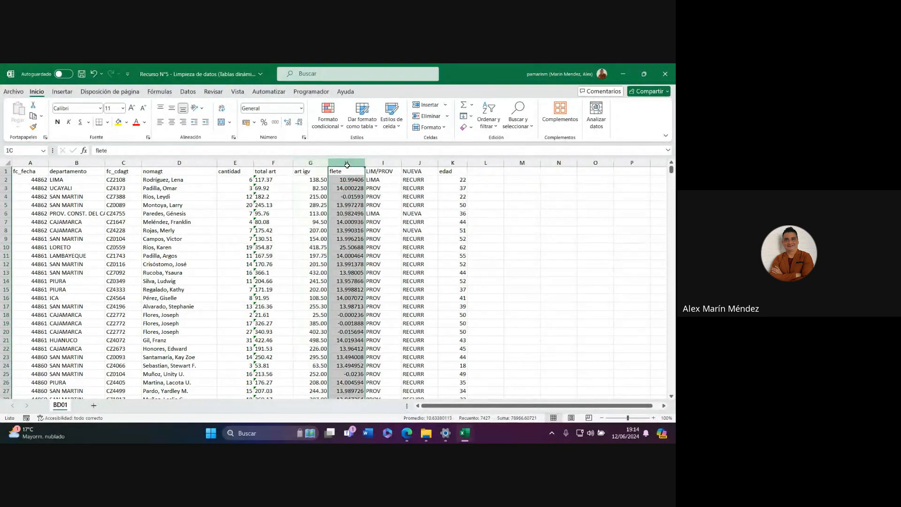
click(279, 164)
right_click(285, 163)
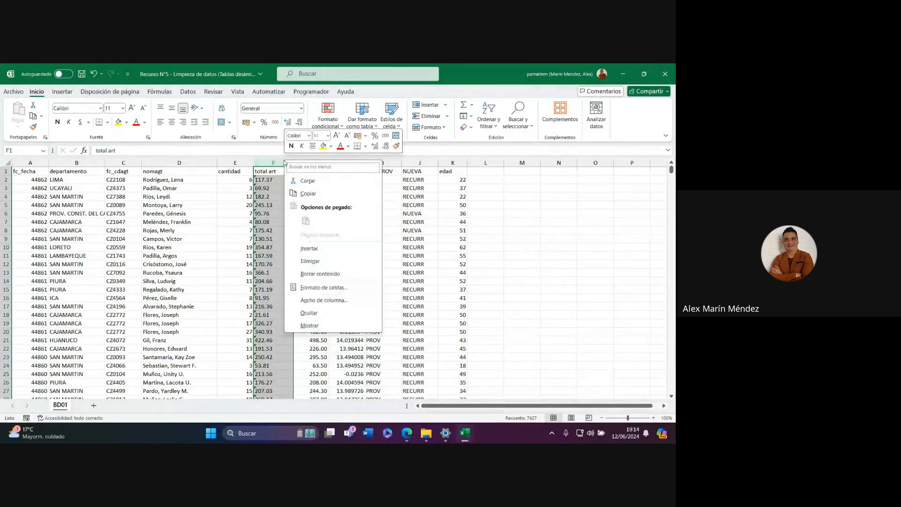
click(314, 248)
click(318, 172)
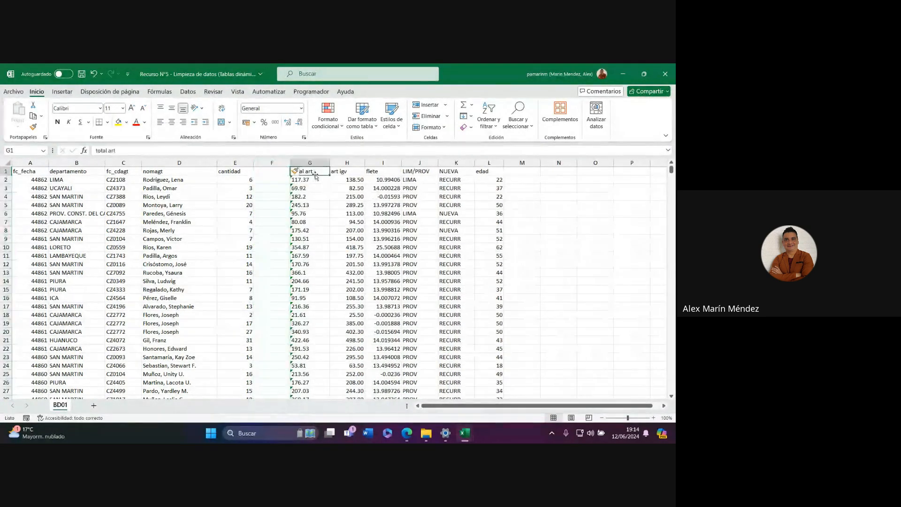
drag(316, 176, 270, 175)
click(309, 163)
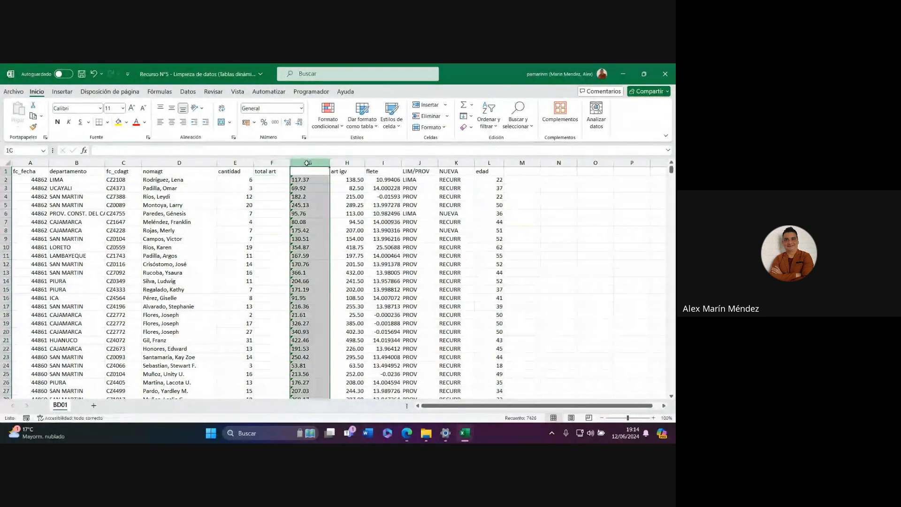
Step: Enter =--ESPACIOS(G2) in F2 to convert the first total art text into a number, and recheck the formula
double_click(271, 181)
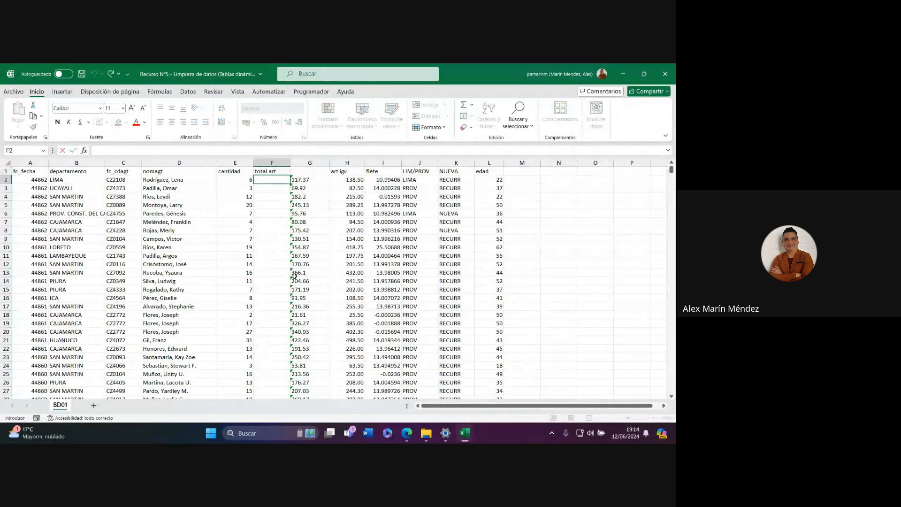
text(=)
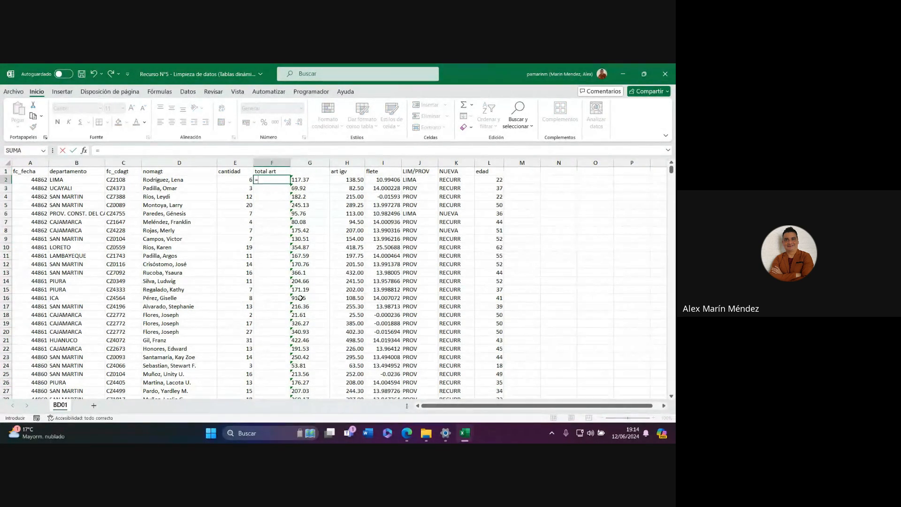
text(--ESPACIOS()
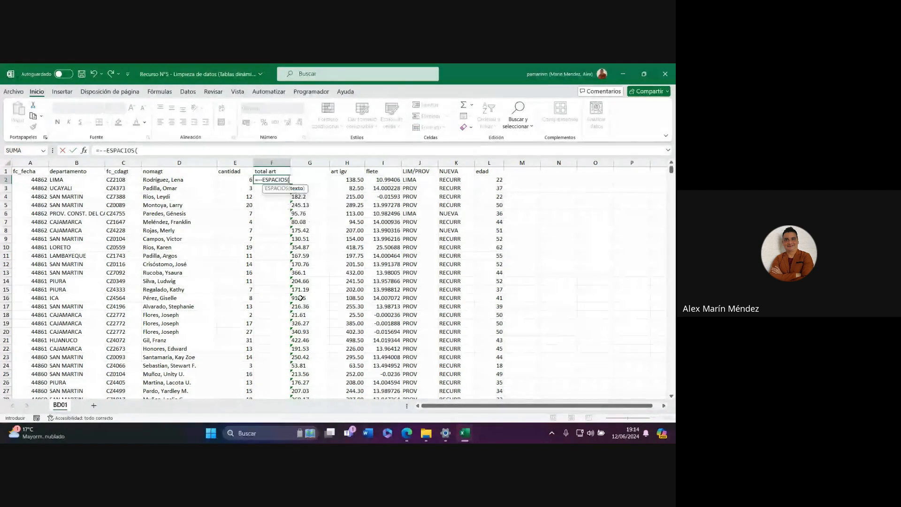
text(g)
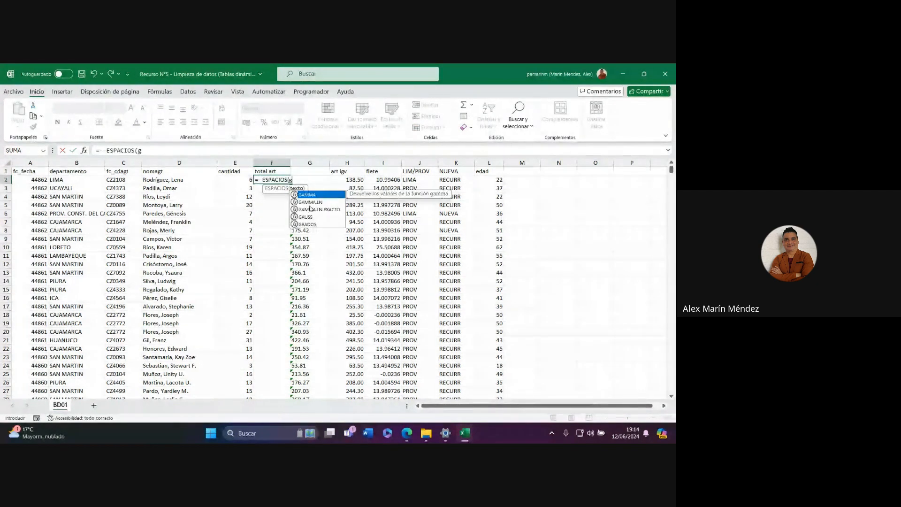
text(2))
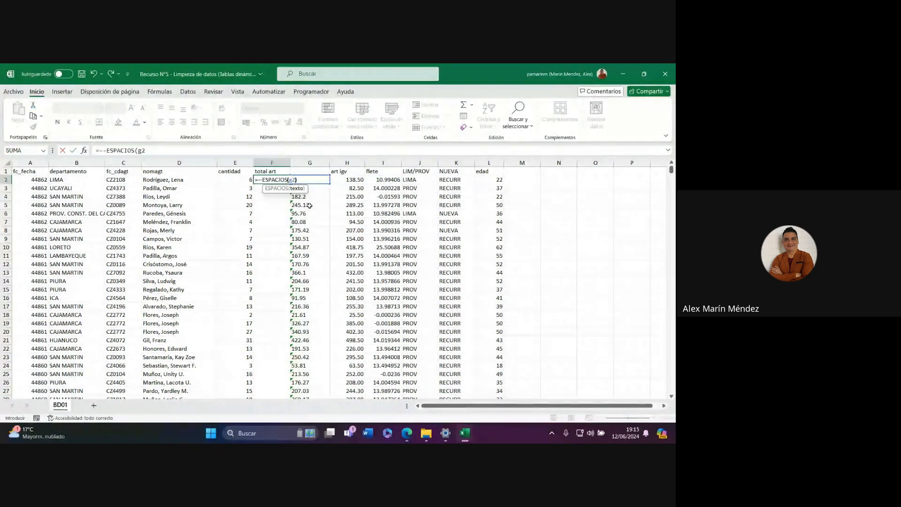
key(Return)
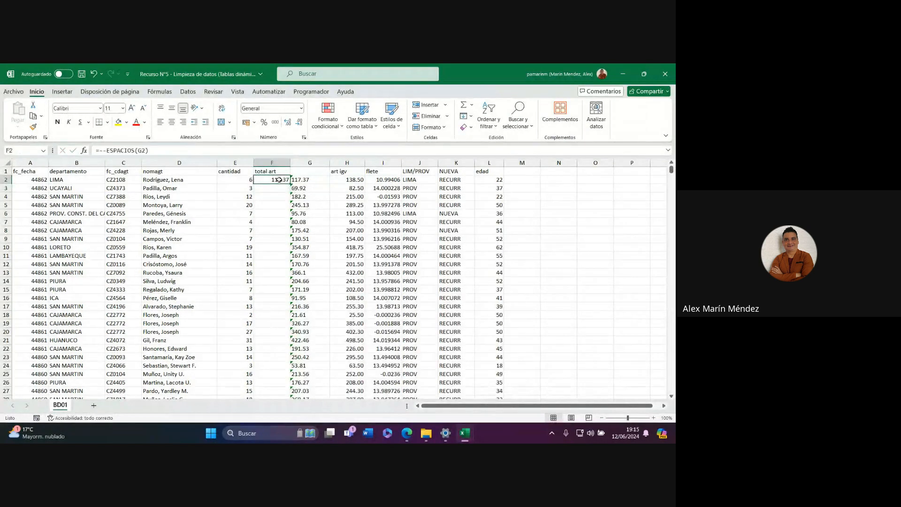
double_click(261, 181)
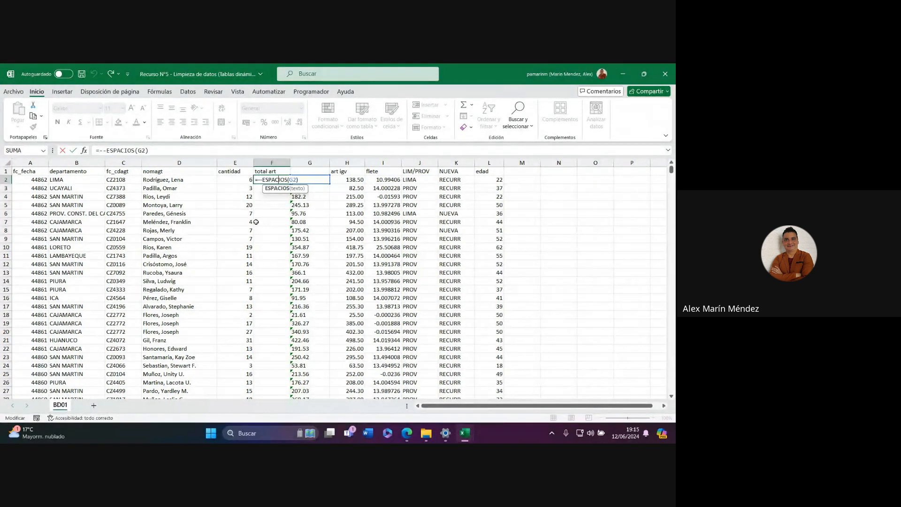
key(ctrl+Return)
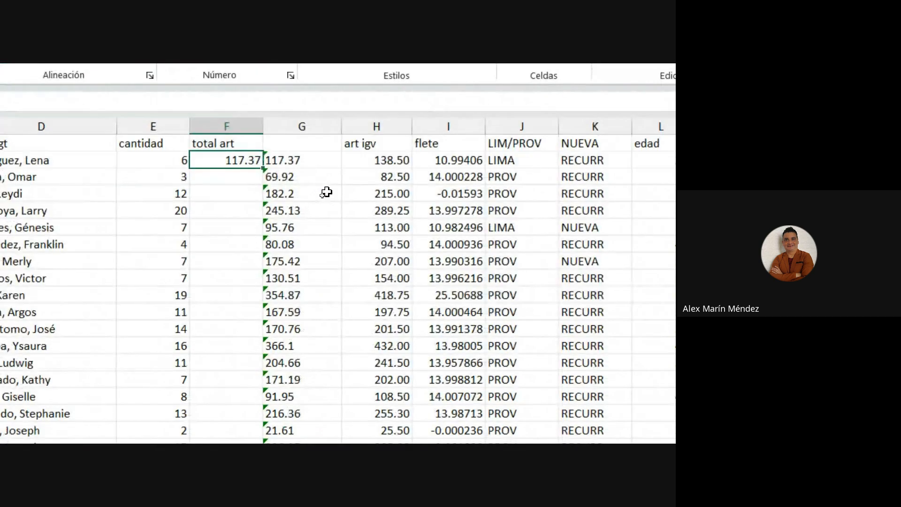
Step: Examine the text values in column G, such as G4 and G6, for extra spaces after the digits
click(310, 195)
double_click(302, 197)
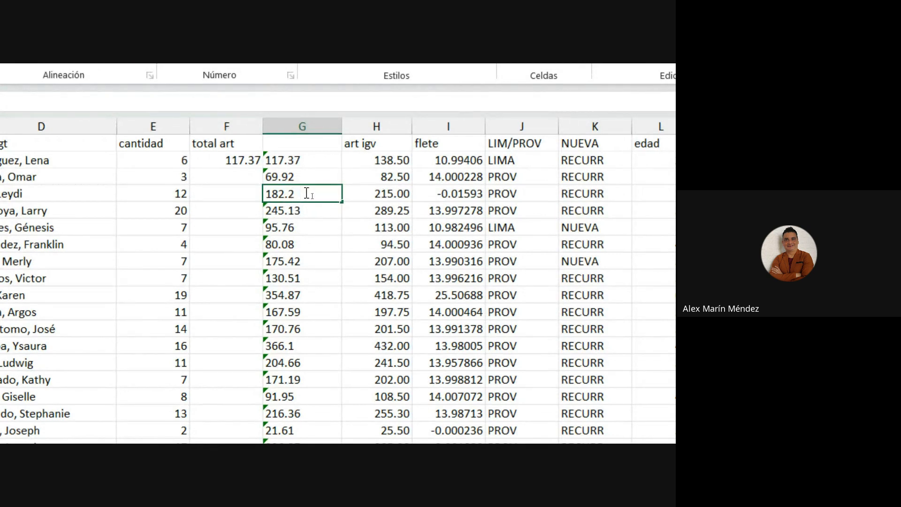
key(Escape)
double_click(335, 230)
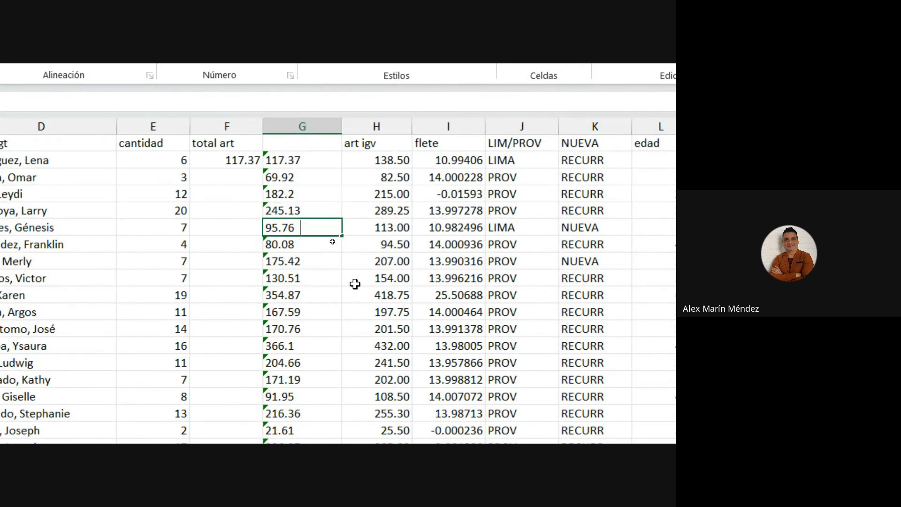
click(322, 308)
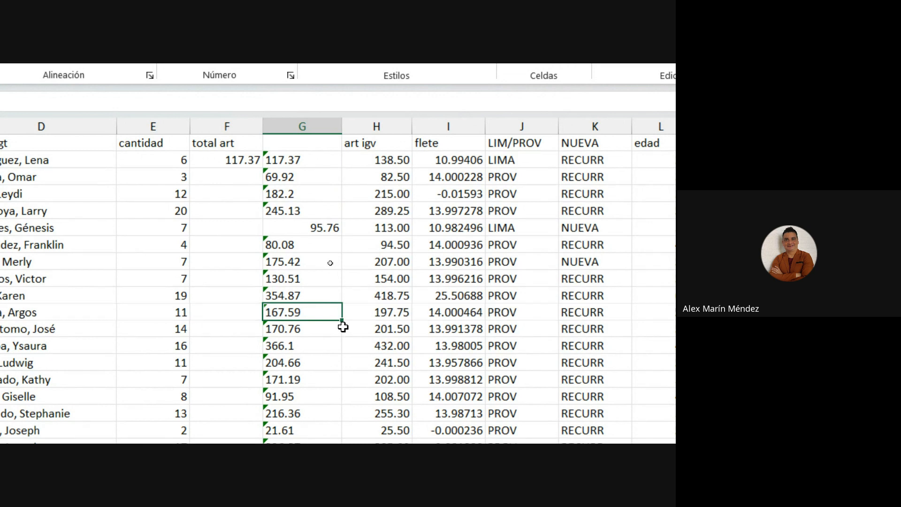
Step: Review the formula in F2, examining the double negative, the ESPACIOS function and its G2 reference
double_click(227, 160)
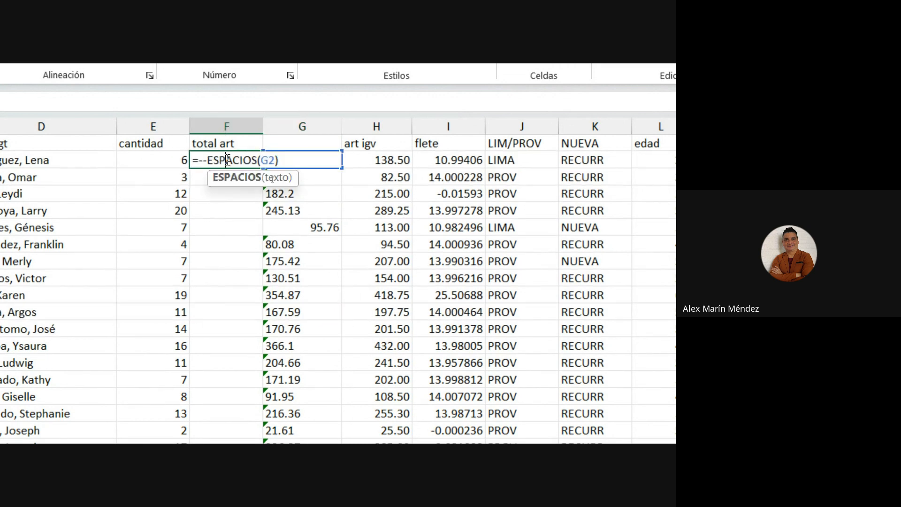
click(295, 162)
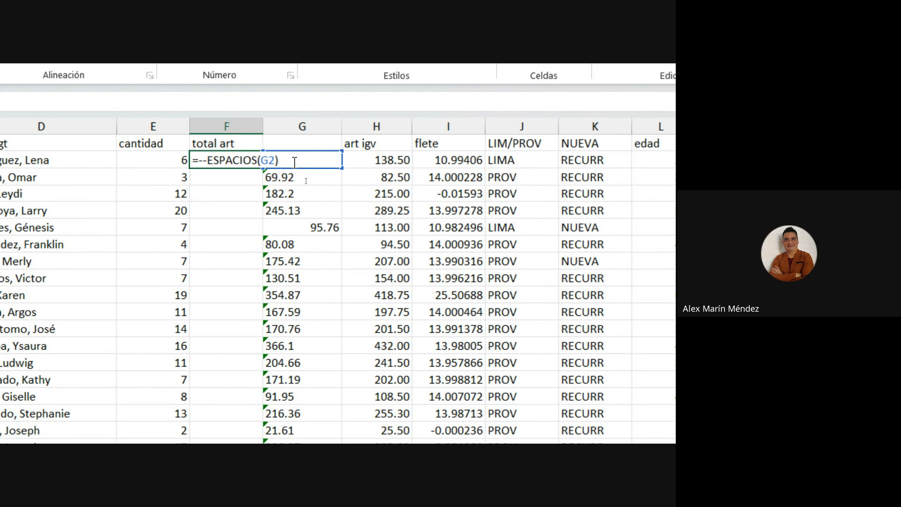
key(Return)
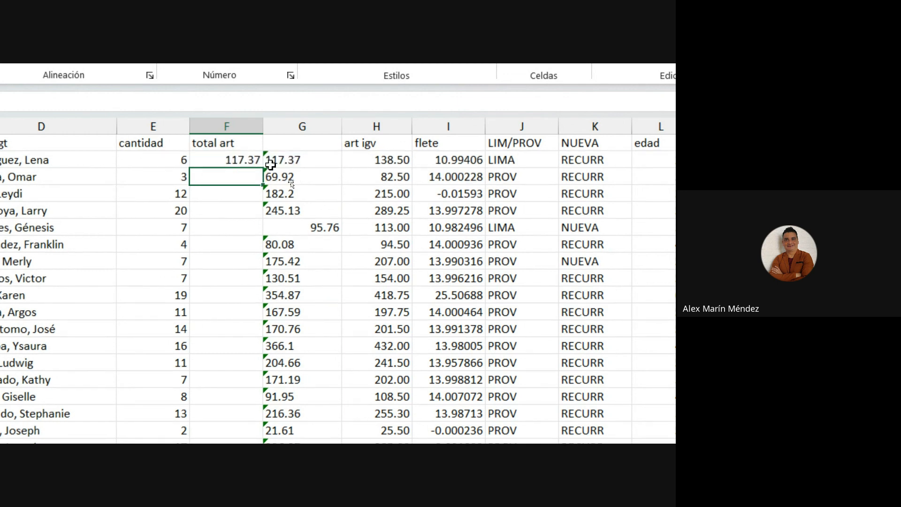
key(Up)
key(Up)
double_click(225, 160)
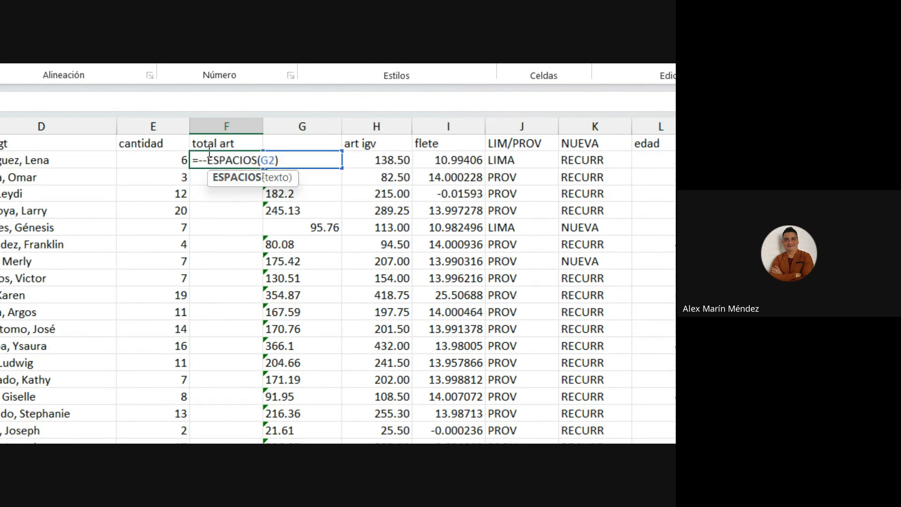
drag(210, 160, 262, 160)
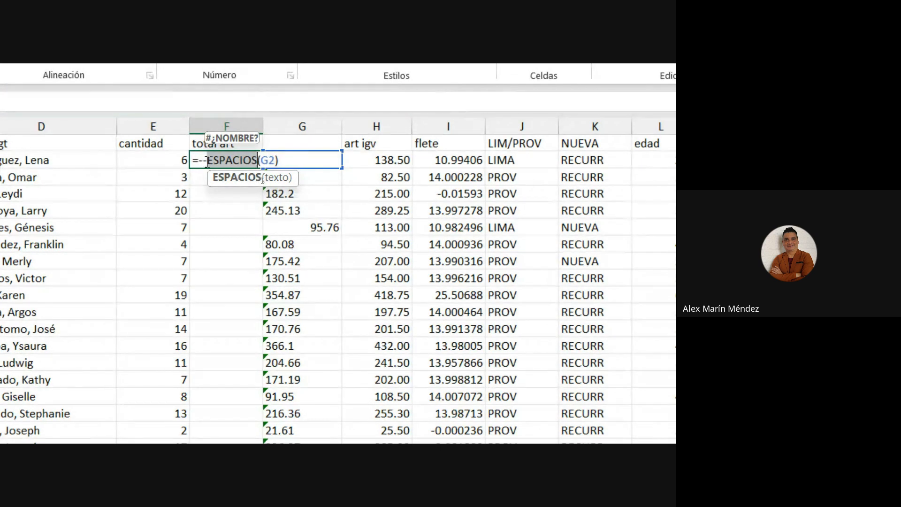
click(295, 160)
key(Return)
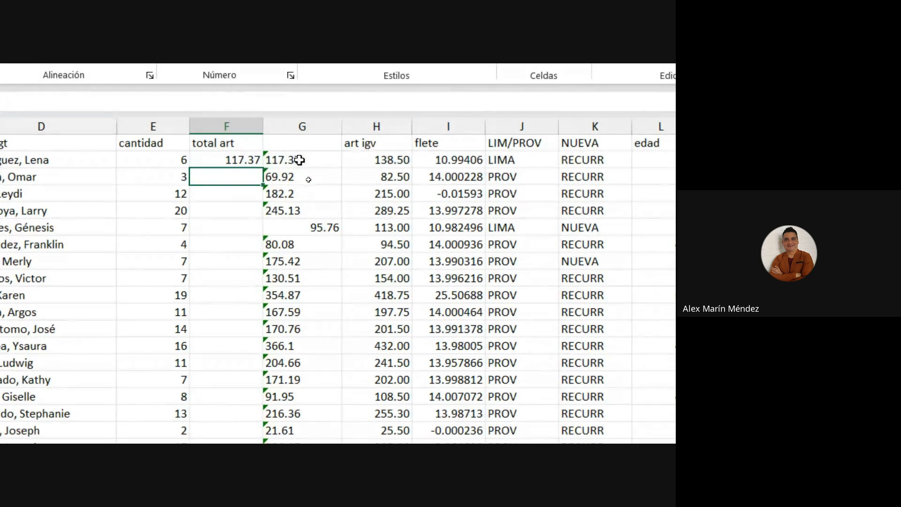
Step: Fill the F2 formula down the total art column and replace the formulas with their values
click(256, 160)
double_click(266, 169)
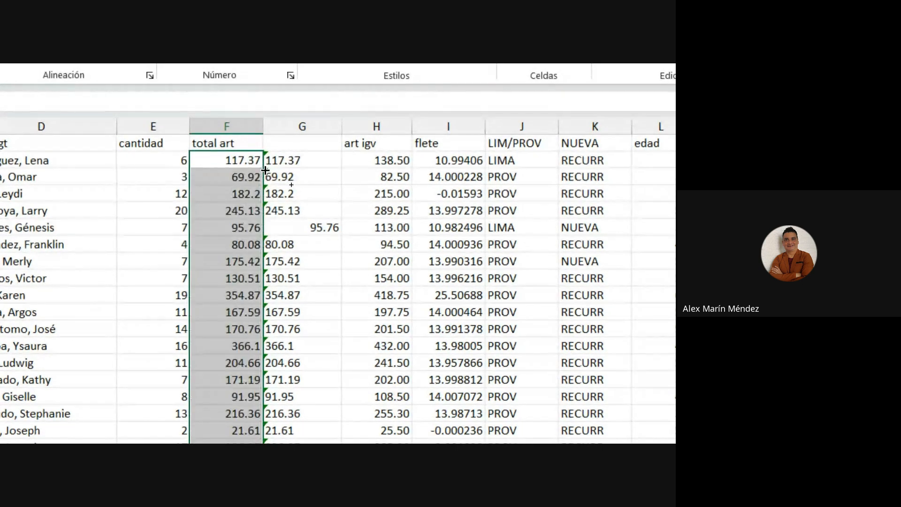
key(ctrl+c)
right_click(241, 174)
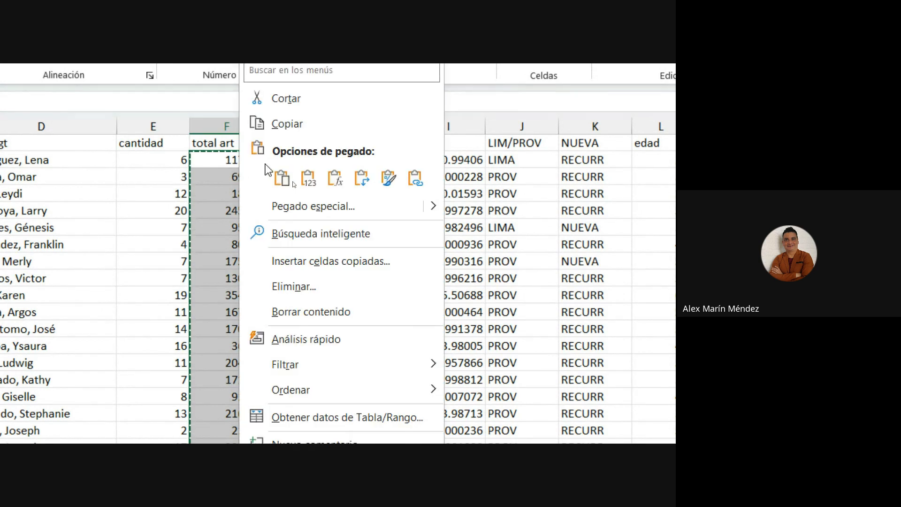
click(309, 178)
Step: Delete column G holding the original total art text, and check the converted cells in column F
right_click(318, 124)
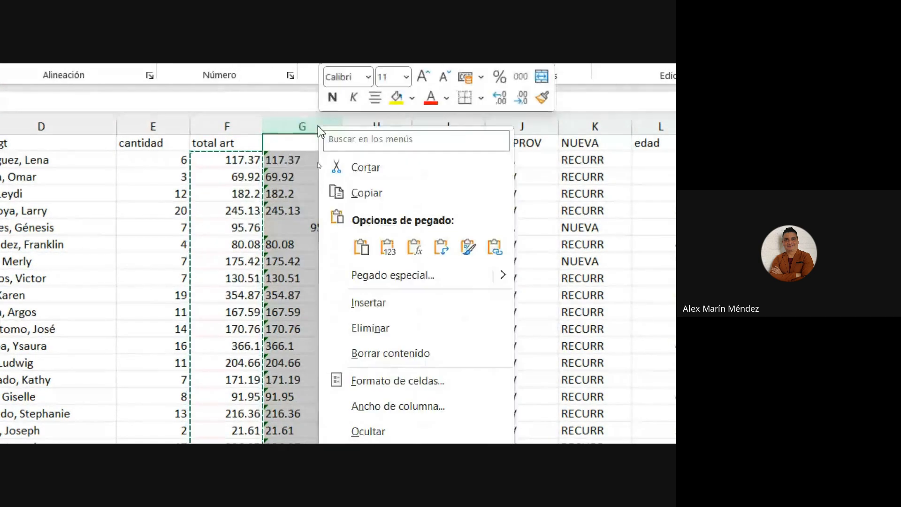
click(375, 329)
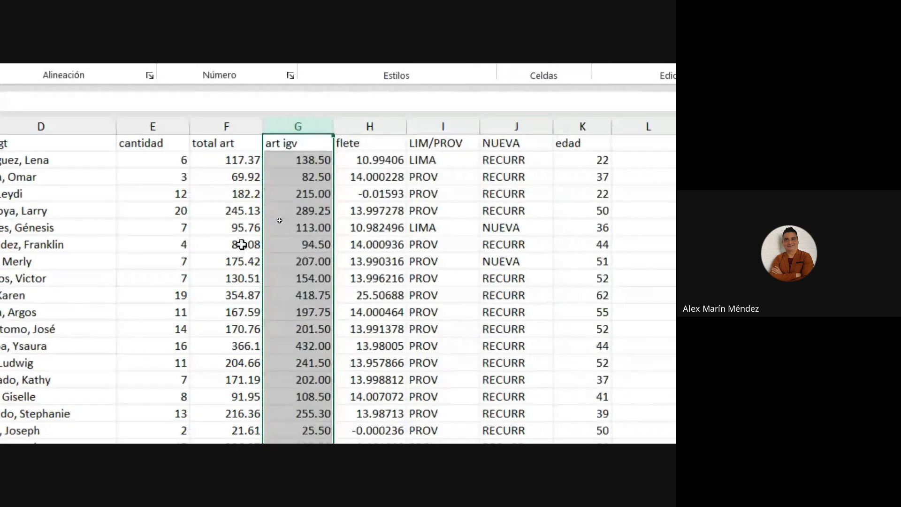
click(226, 244)
click(235, 158)
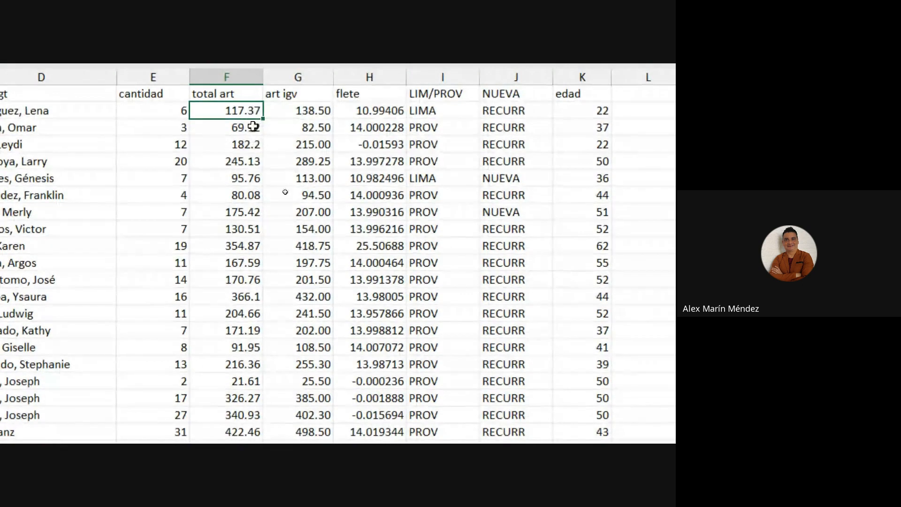
Step: Look through the BD01 records for completely blank rows and missing values
scroll(252, 309, down, 3)
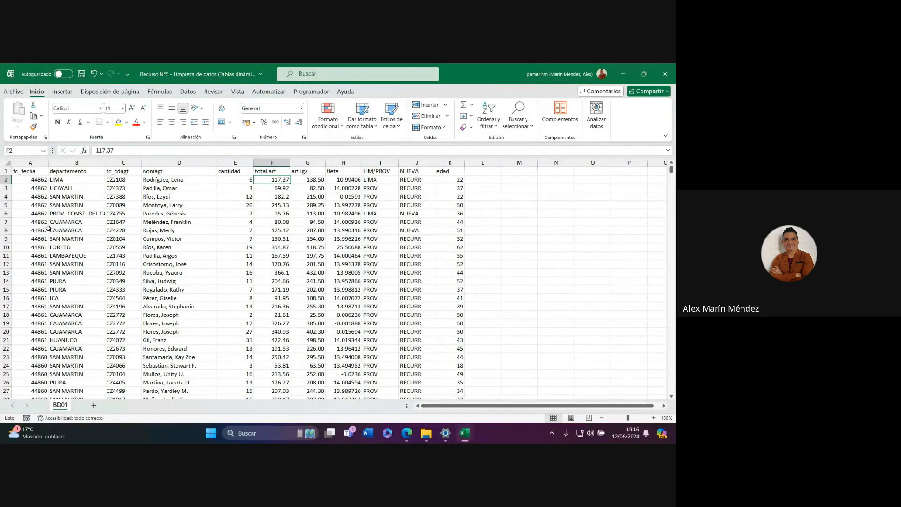
scroll(47, 224, down, 20)
scroll(49, 256, down, 20)
scroll(48, 265, down, 20)
scroll(59, 332, down, 20)
scroll(62, 328, down, 20)
scroll(63, 330, down, 20)
scroll(63, 330, down, 20)
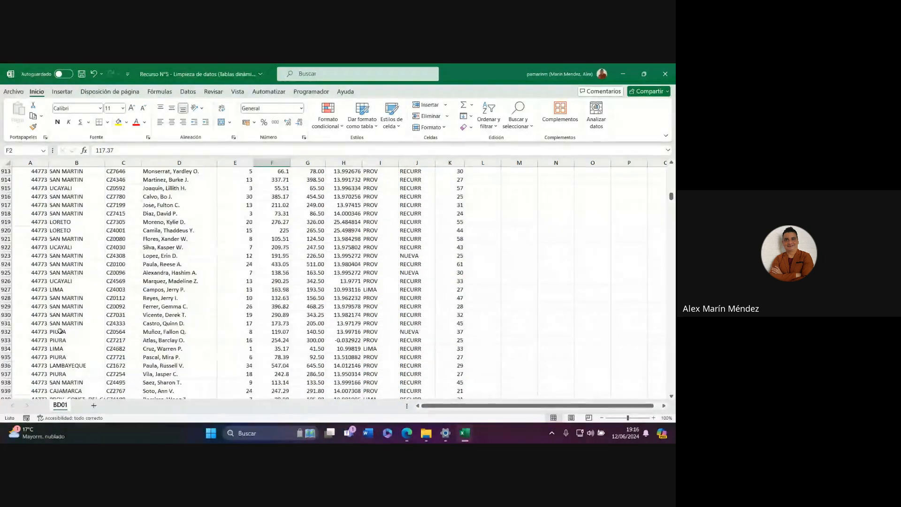
scroll(60, 331, down, 20)
scroll(61, 331, down, 20)
scroll(57, 331, down, 18)
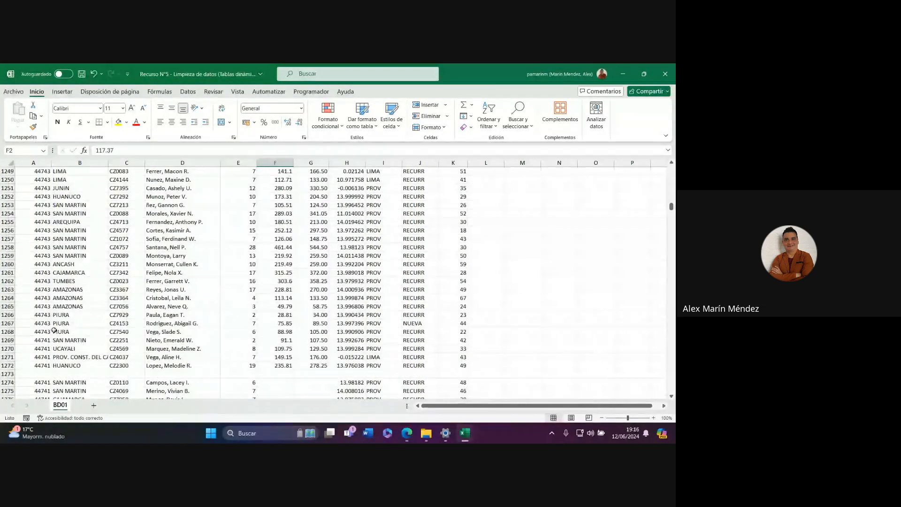
scroll(117, 343, down, 5)
Step: Try to delete the blank row 1273 and check the records below it for missing total art and art igv values
click(13, 248)
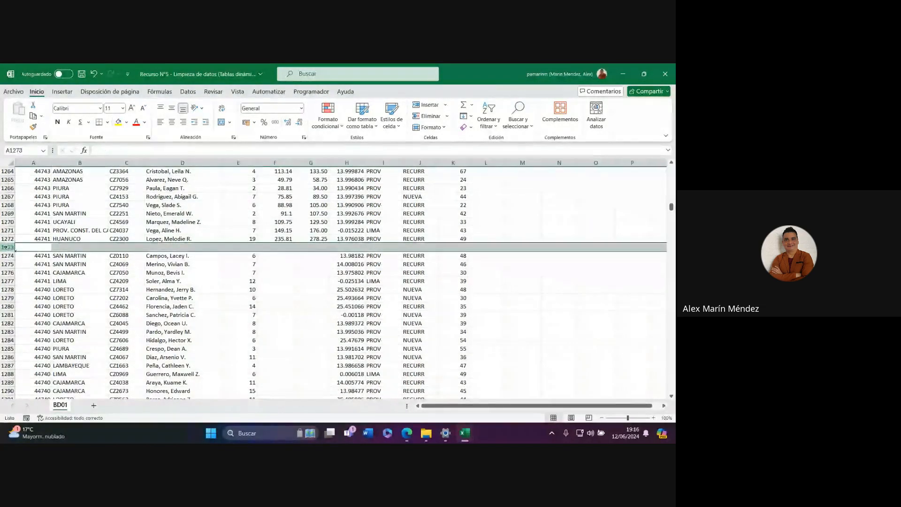
right_click(12, 248)
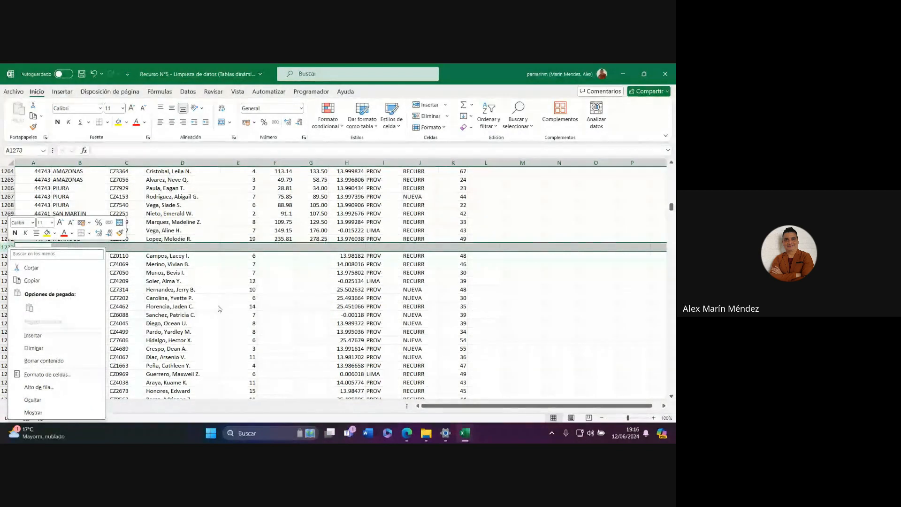
click(34, 348)
scroll(187, 307, down, 20)
scroll(187, 307, down, 20)
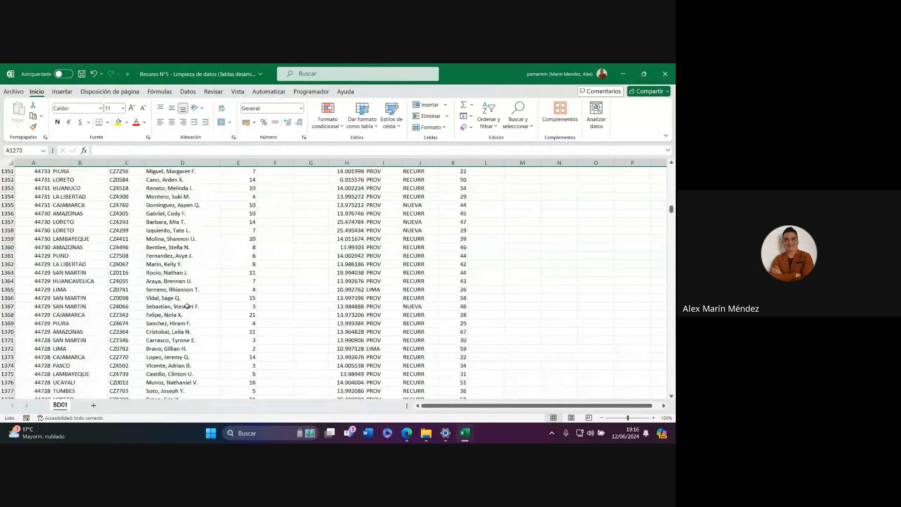
scroll(186, 306, up, 20)
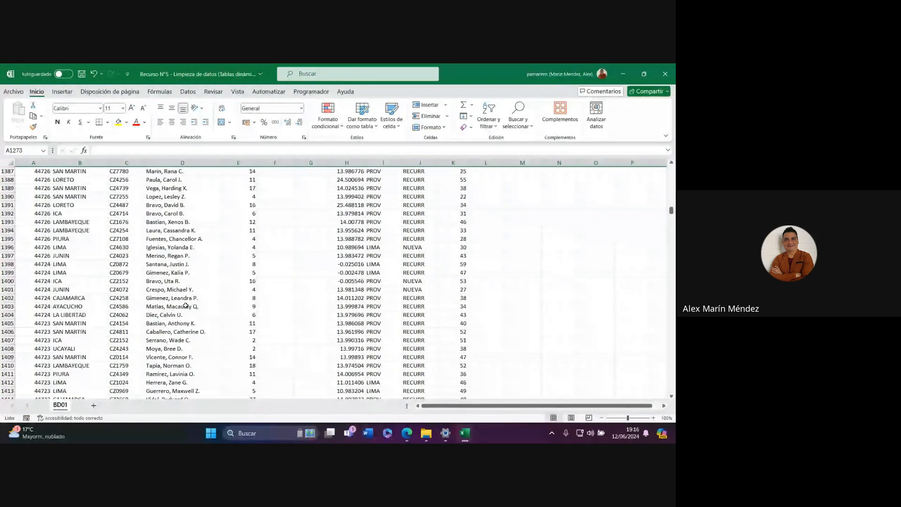
key(ctrl+Home)
drag(30, 163, 450, 163)
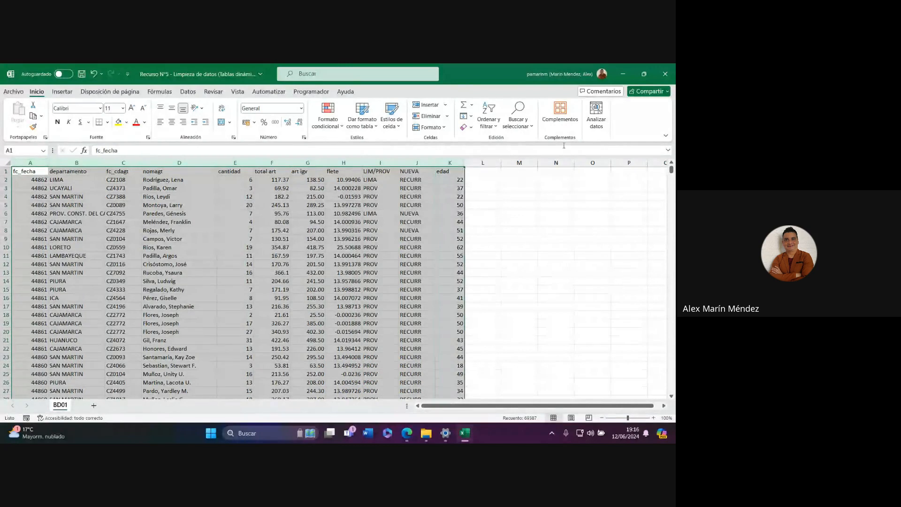
click(518, 120)
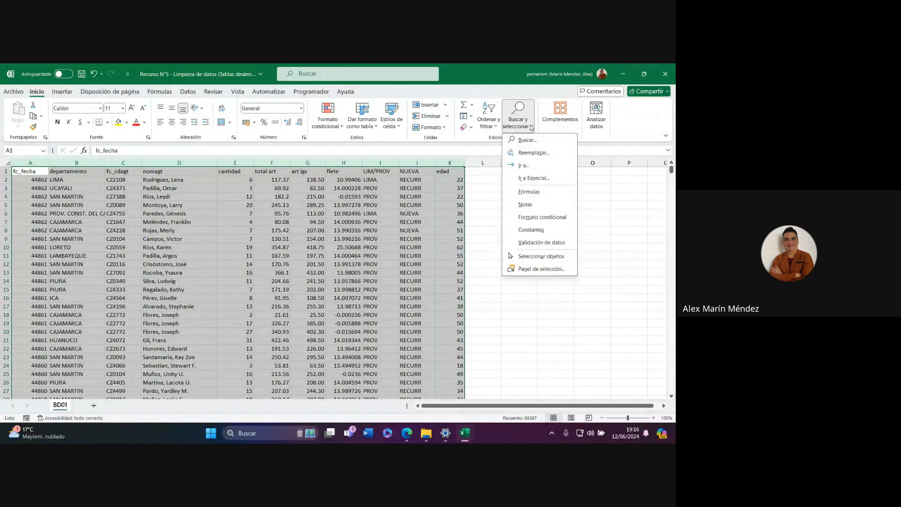
click(535, 178)
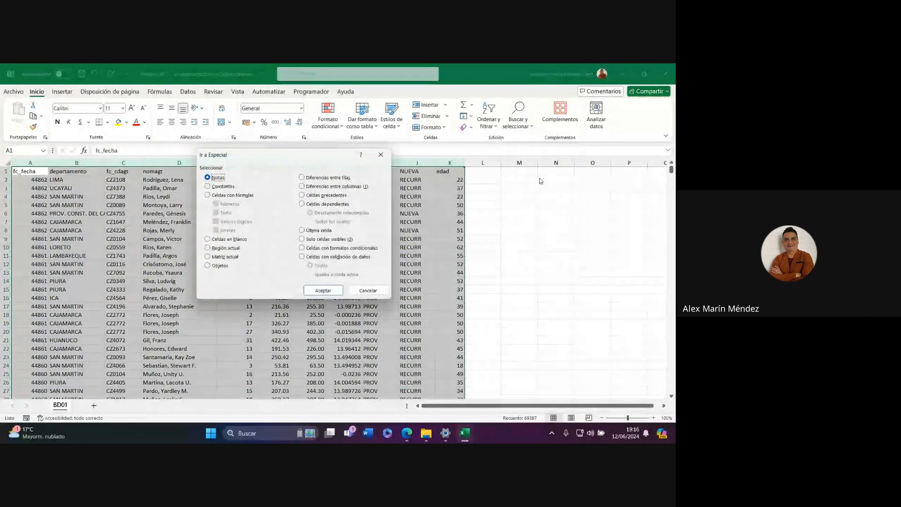
click(232, 241)
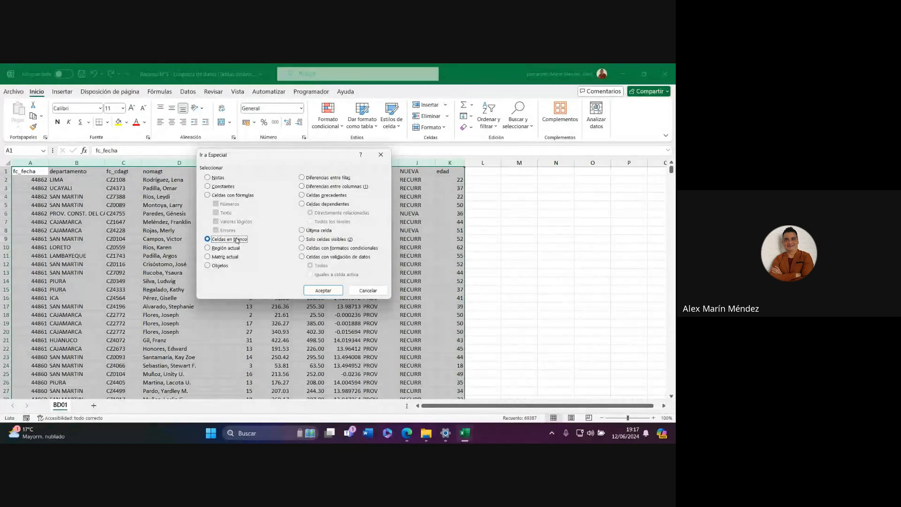
key(Escape)
drag(30, 163, 447, 164)
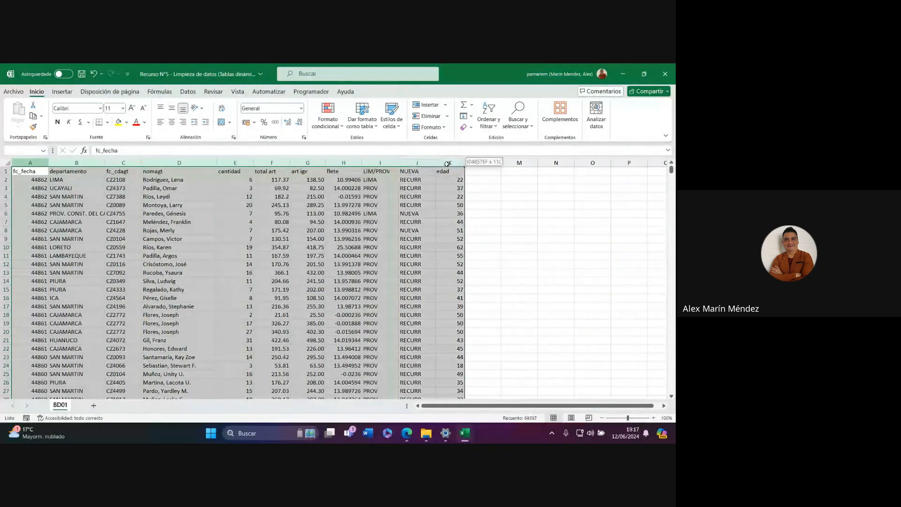
click(495, 239)
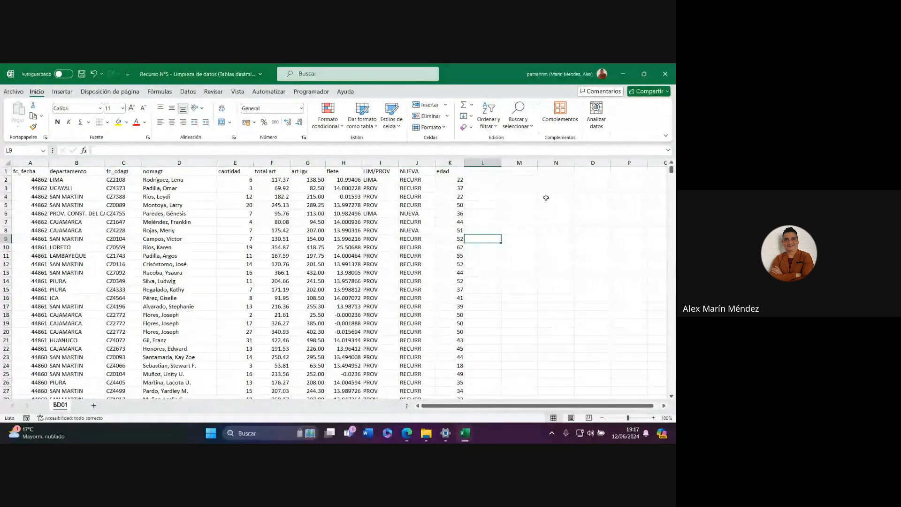
mouse_move(491, 173)
mouse_down()
mouse_move(605, 308)
mouse_move(624, 371)
mouse_up()
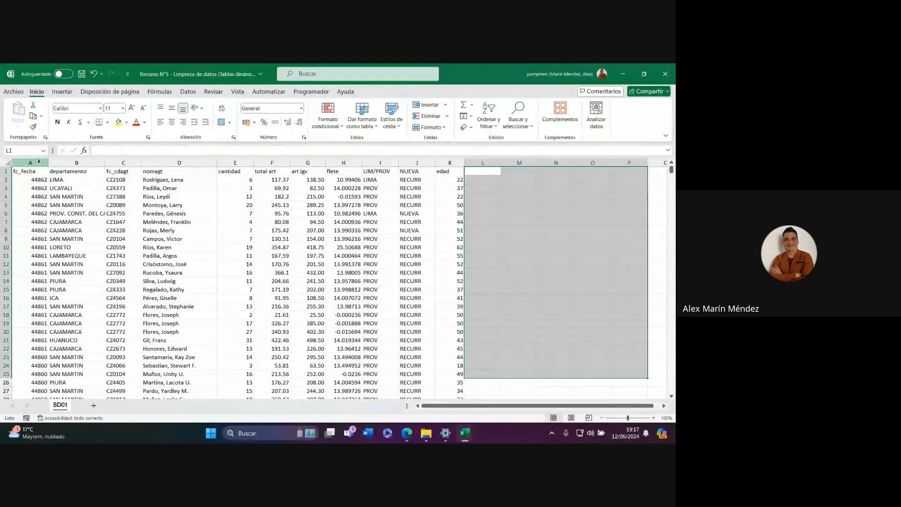
Step: Select every blank cell in columns A to K using Ir a Especial with the Celdas en blanco option, and inspect the selection around row 1273
drag(39, 161, 445, 302)
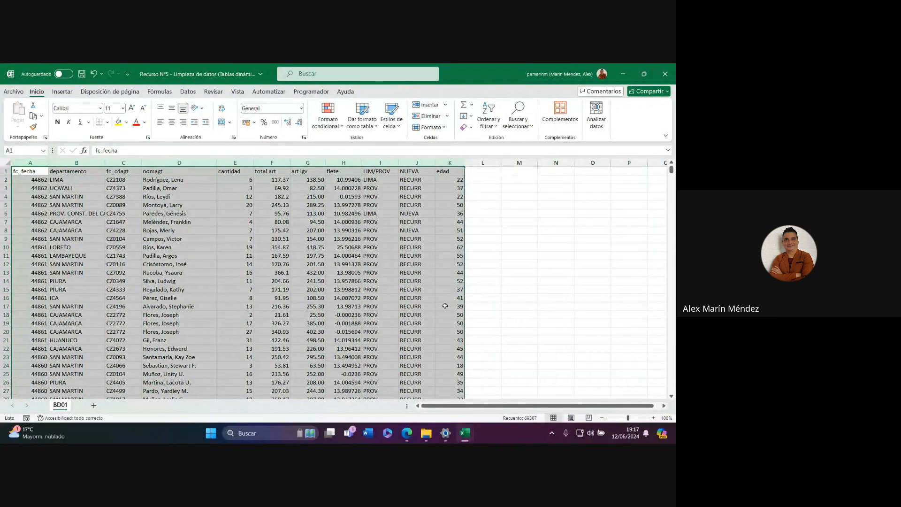
click(518, 115)
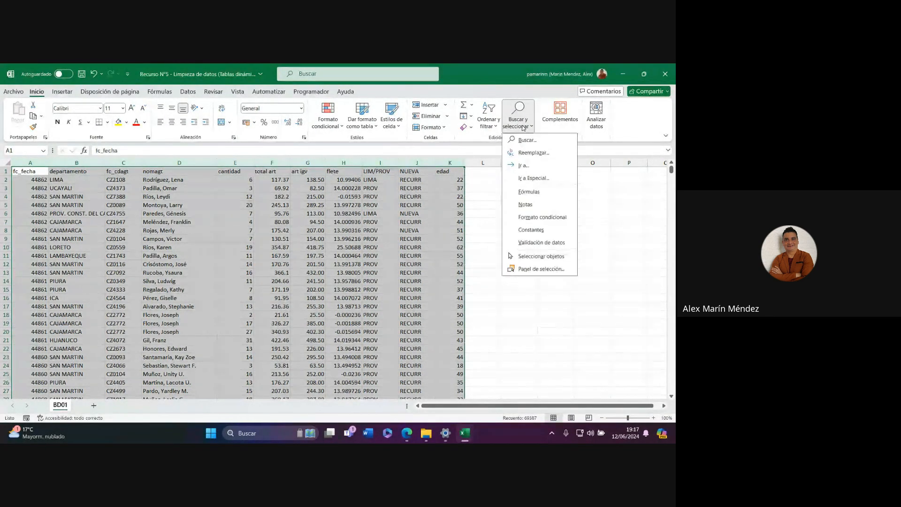
click(533, 178)
click(240, 240)
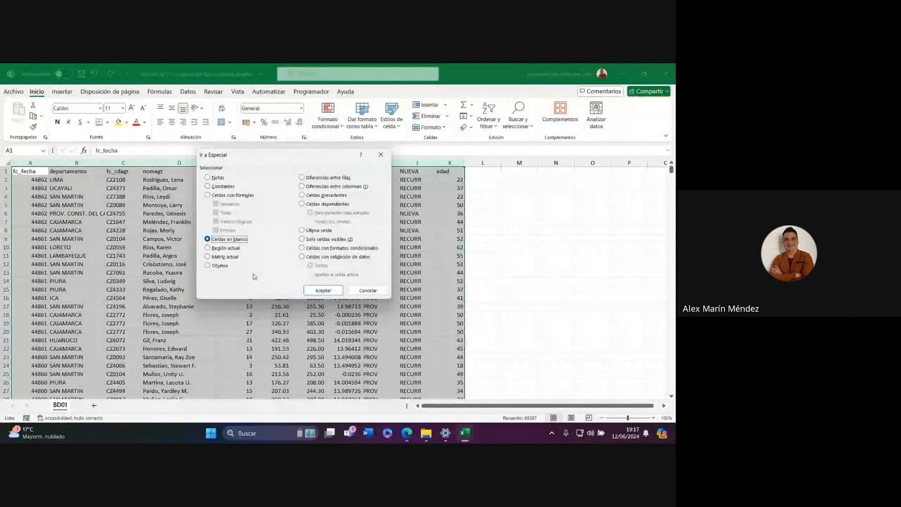
click(323, 290)
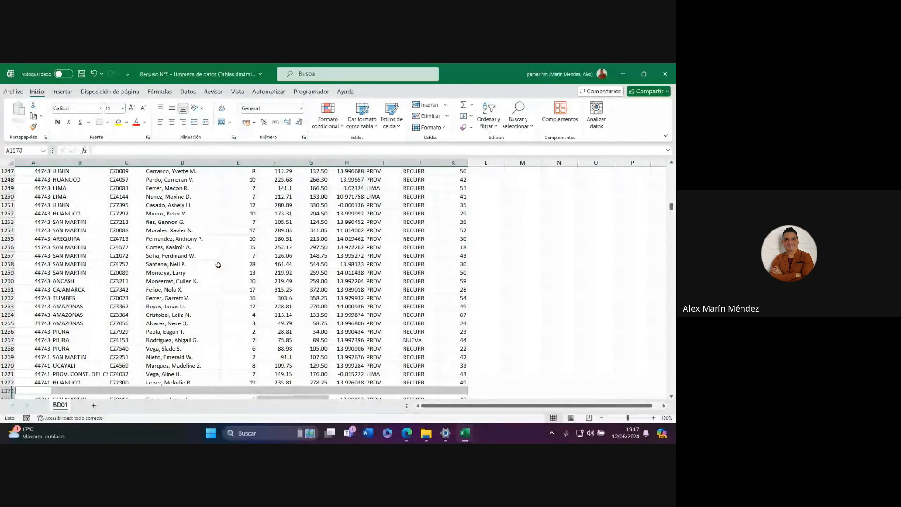
scroll(218, 265, down, 3)
scroll(218, 293, down, 2)
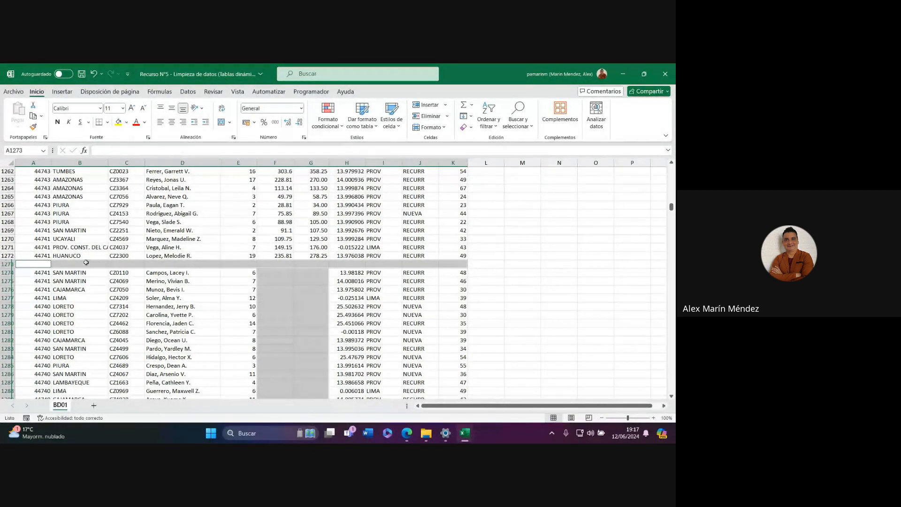
scroll(302, 288, down, 7)
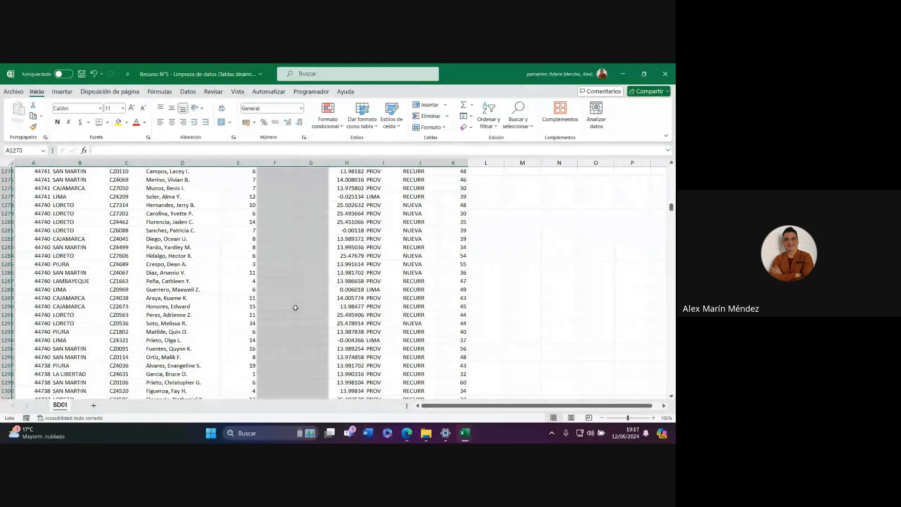
scroll(295, 332, up, 9)
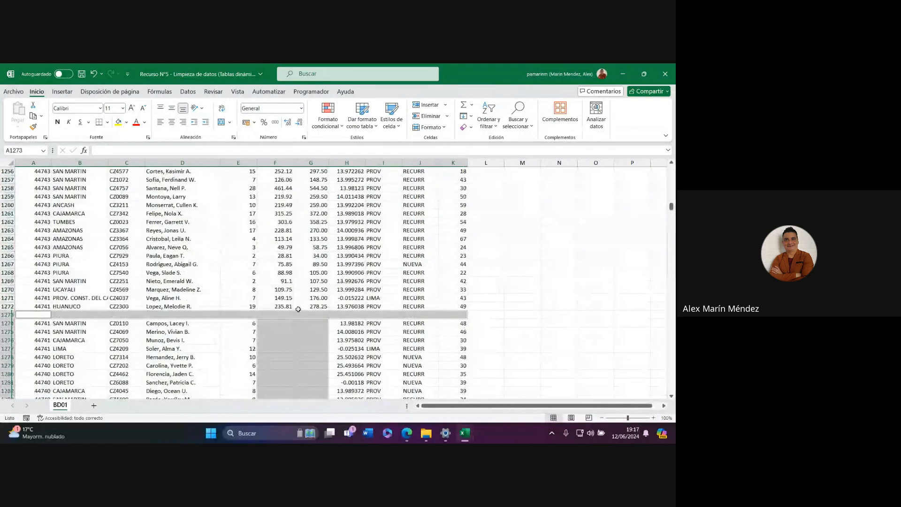
Step: Undo the blank-cell and total art changes step by step, back to the original text values in column F
scroll(289, 329, down, 2)
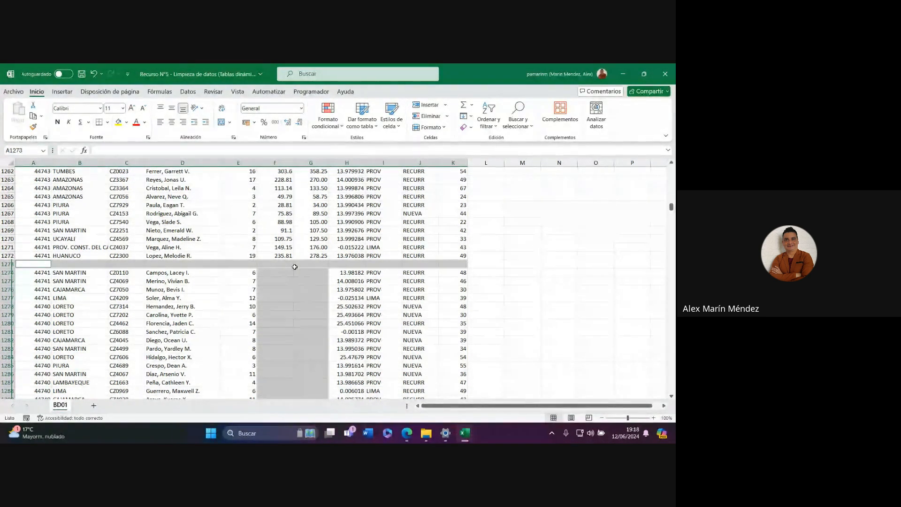
click(311, 205)
scroll(333, 195, up, 20)
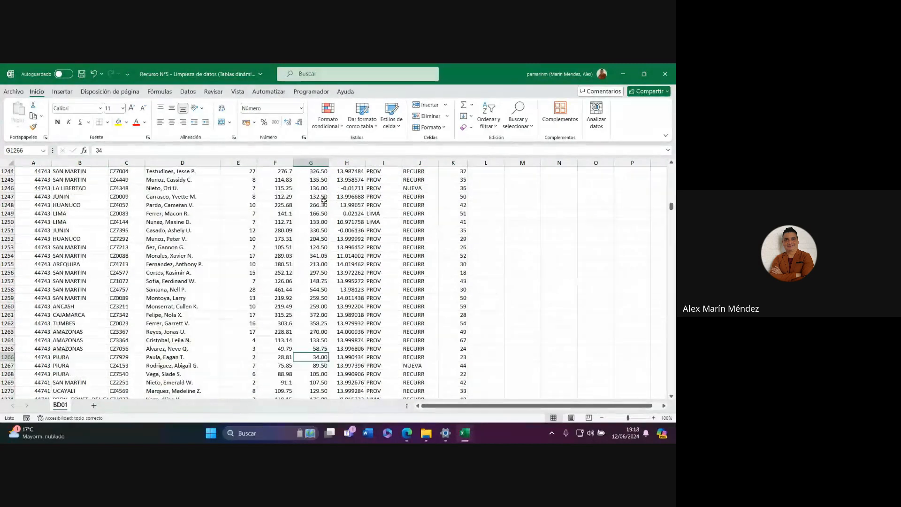
scroll(321, 201, up, 20)
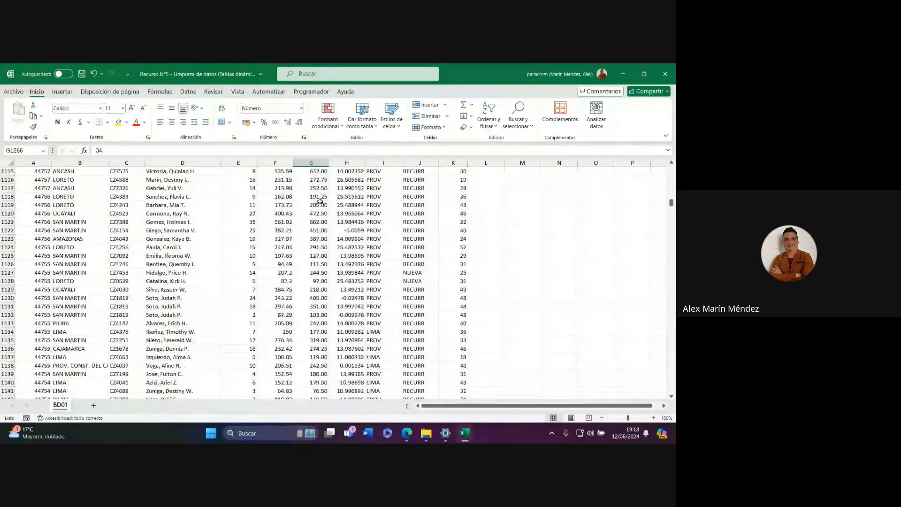
drag(672, 202, 671, 169)
click(327, 214)
key(ctrl+z)
key(ctrl+z)
key(ctrl+z)
key(ctrl+z)
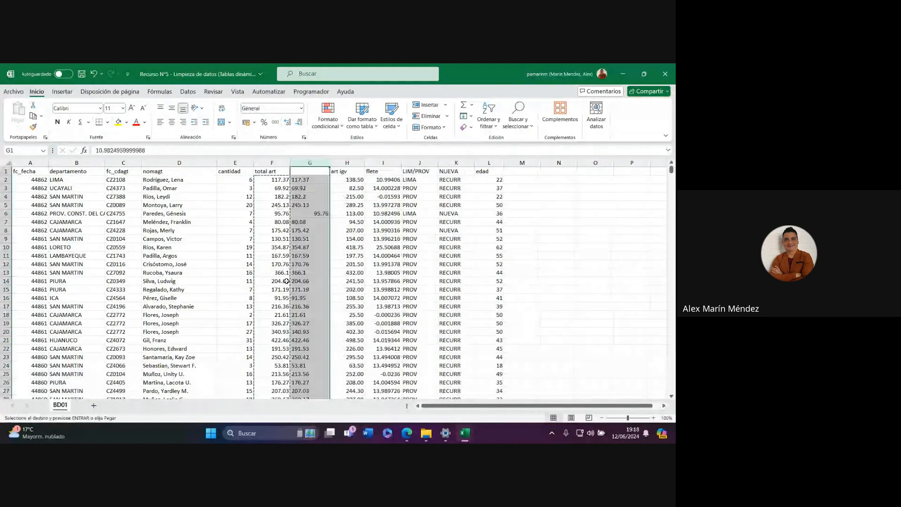
key(ctrl+z)
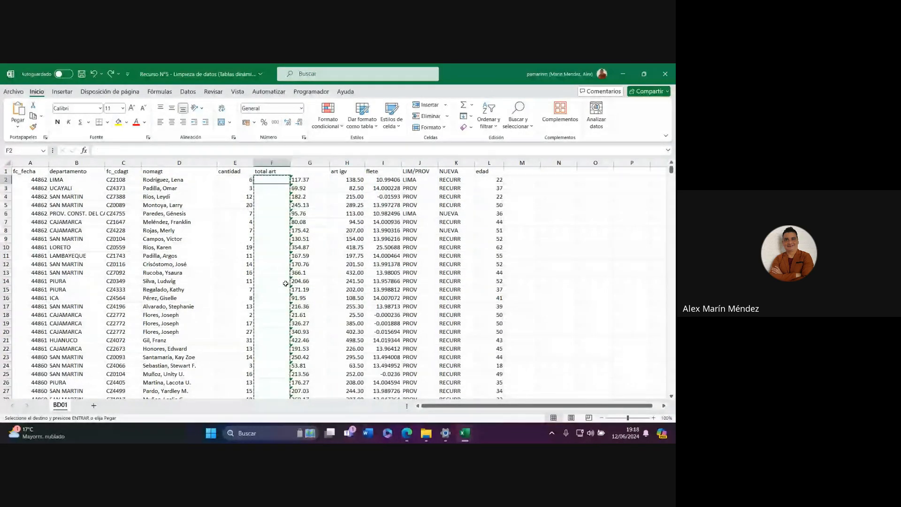
key(ctrl+z)
key(ctrl+z)
key(ctrl+z)
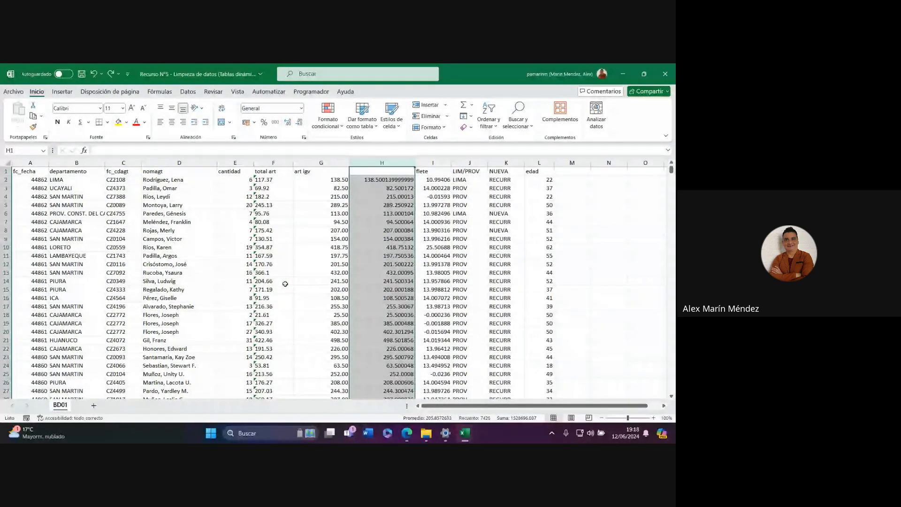
Step: Undo the decimal formatting, REDONDEAR formula and extra column of art igv, back to the original unrounded values in column G
key(ctrl+z)
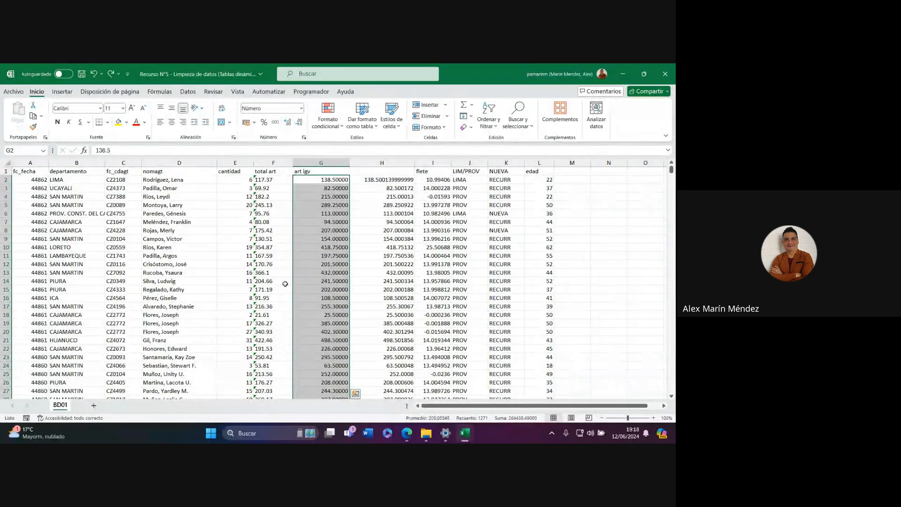
click(322, 184)
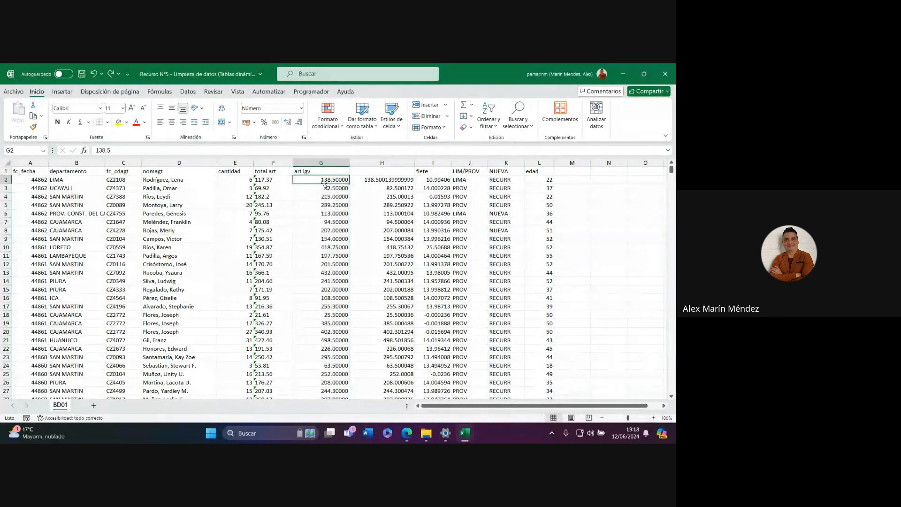
key(ctrl+z)
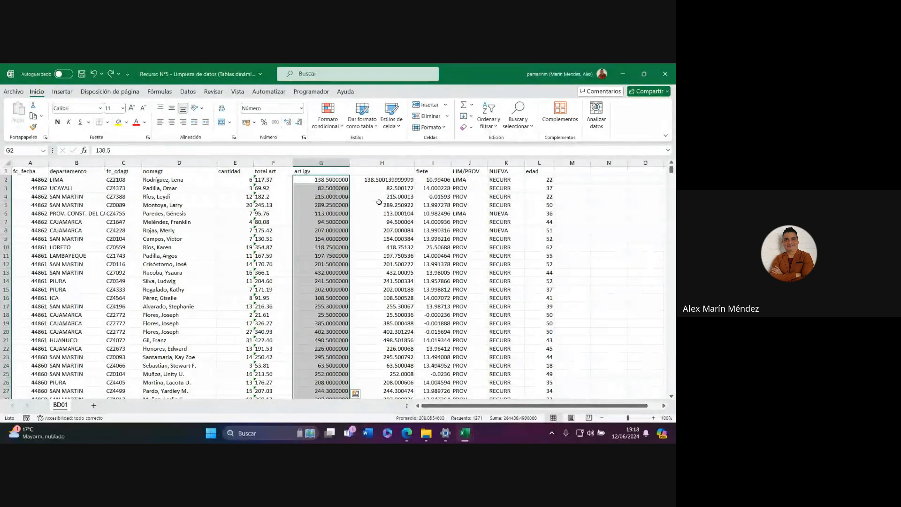
key(ctrl+z)
key(ctrl+z)
key(ctrl+z)
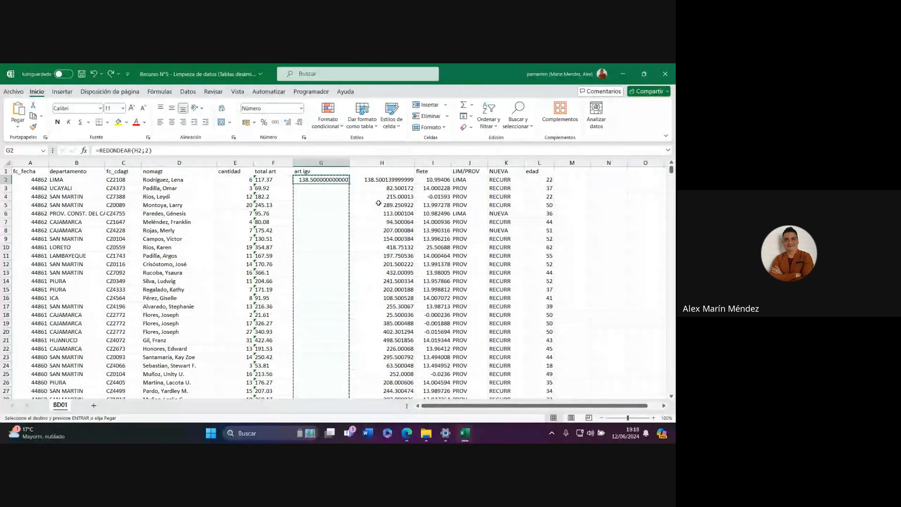
key(ctrl+z)
key(ctrl+z)
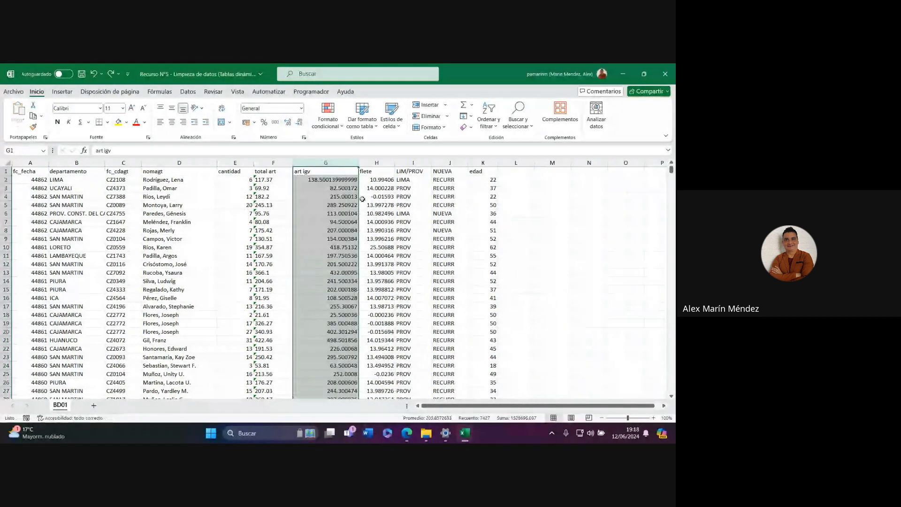
click(332, 183)
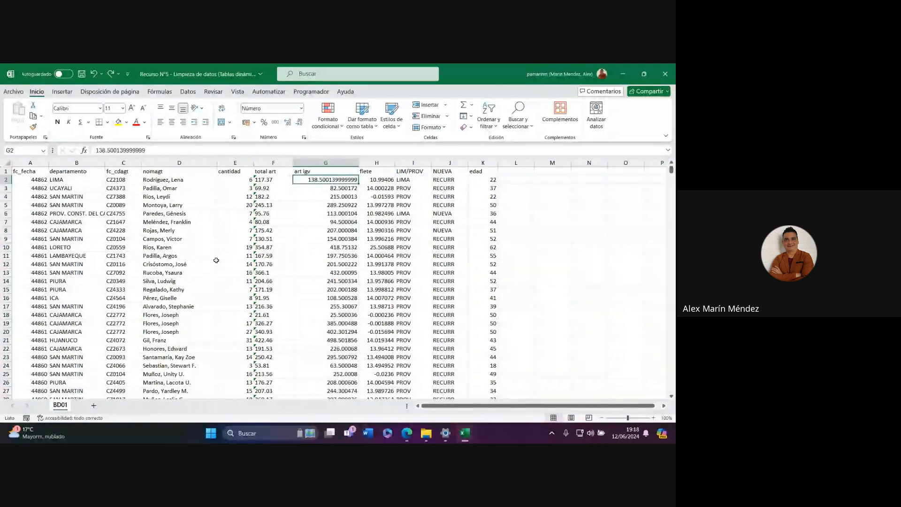
Step: Select every blank cell in columns A to K using Ir a Especial with Celdas en blanco, and inspect the selection around row 1273
drag(31, 163, 487, 162)
click(519, 120)
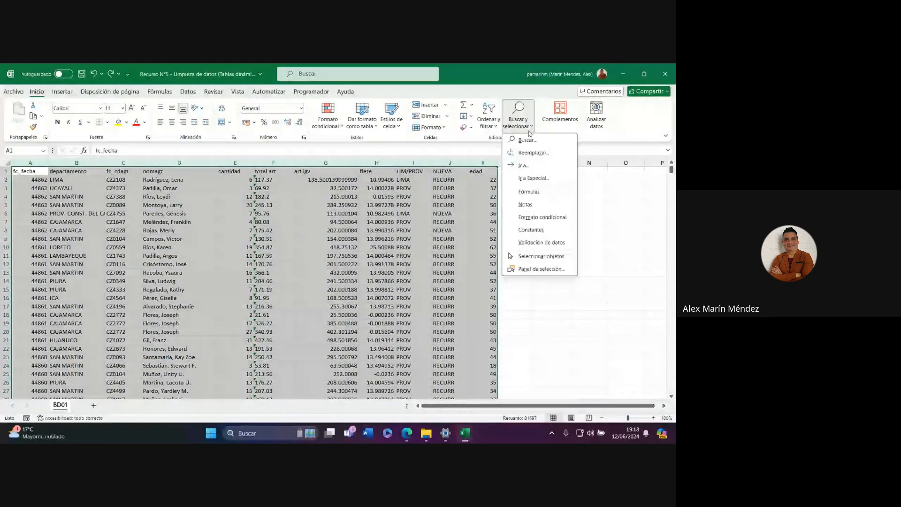
click(529, 174)
click(227, 239)
click(324, 290)
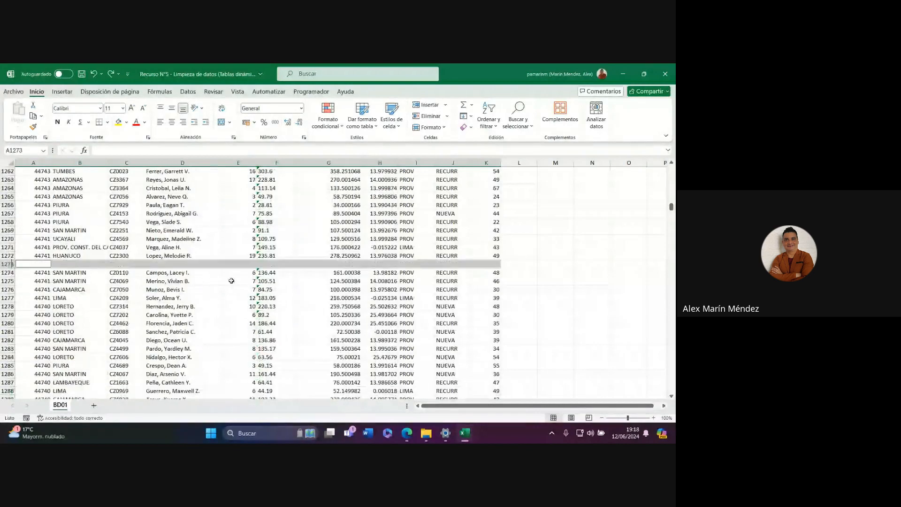
scroll(231, 280, down, 2)
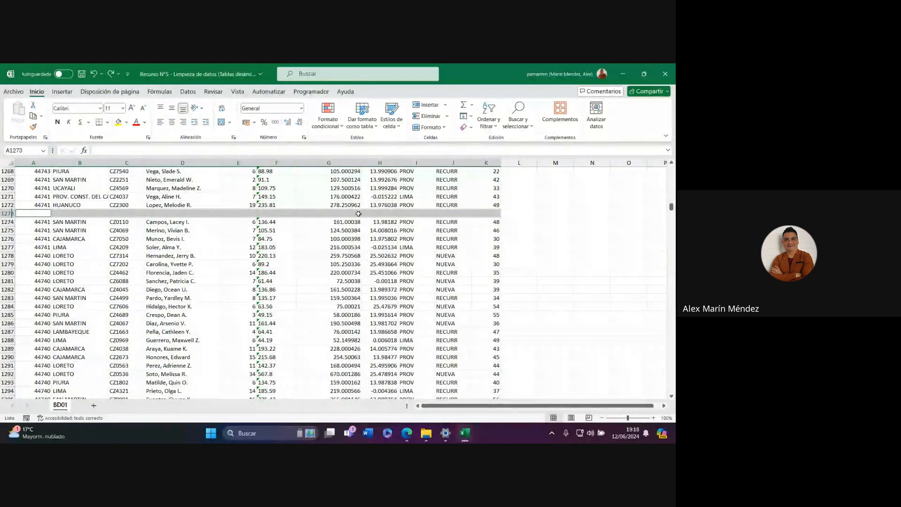
scroll(200, 297, down, 12)
scroll(200, 297, up, 6)
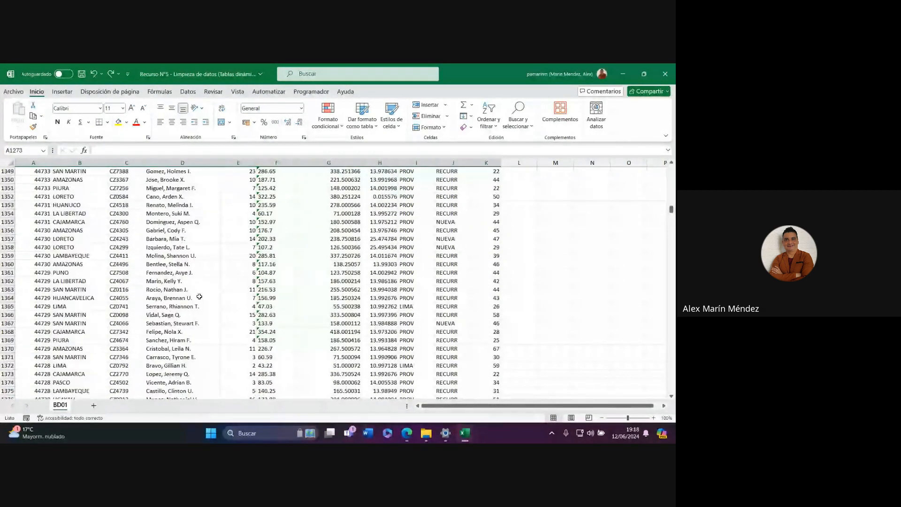
scroll(200, 297, up, 13)
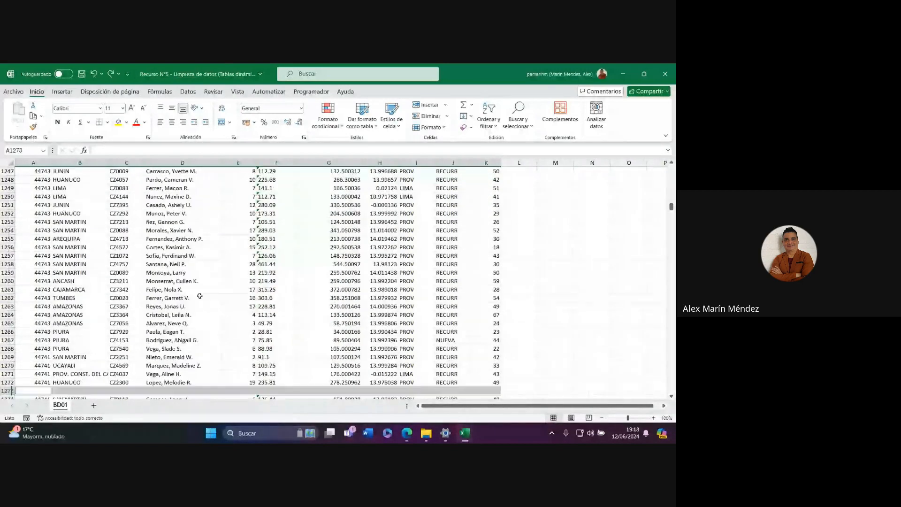
scroll(199, 297, down, 4)
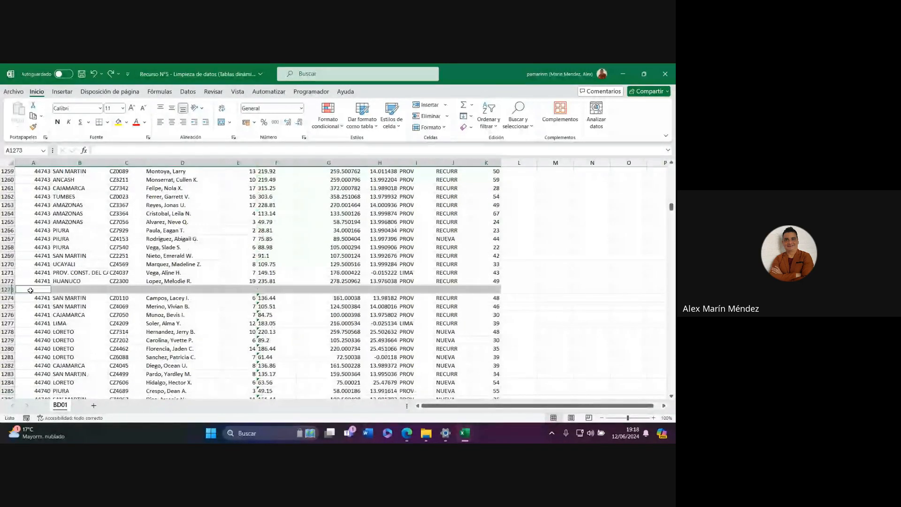
Step: Delete the selected blank cells, including row 1273, with the Desplazar las celdas hacia arriba option
right_click(31, 291)
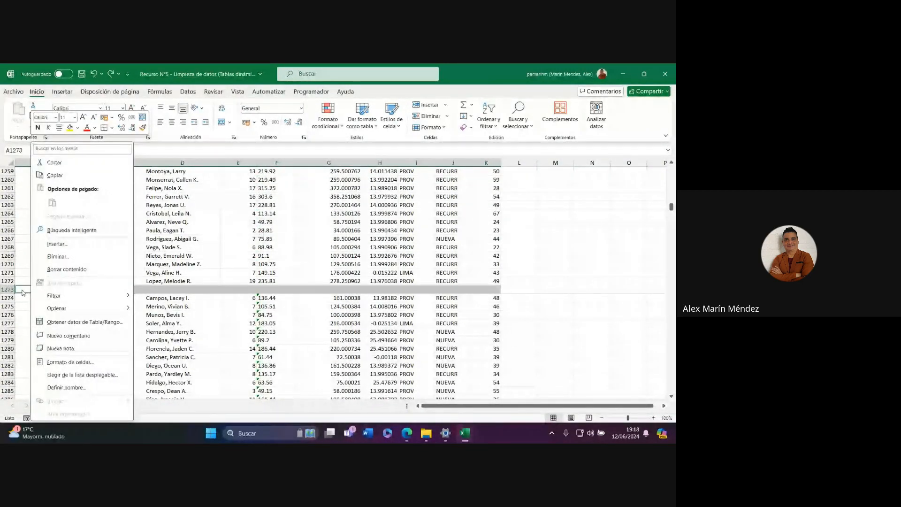
click(58, 257)
click(51, 270)
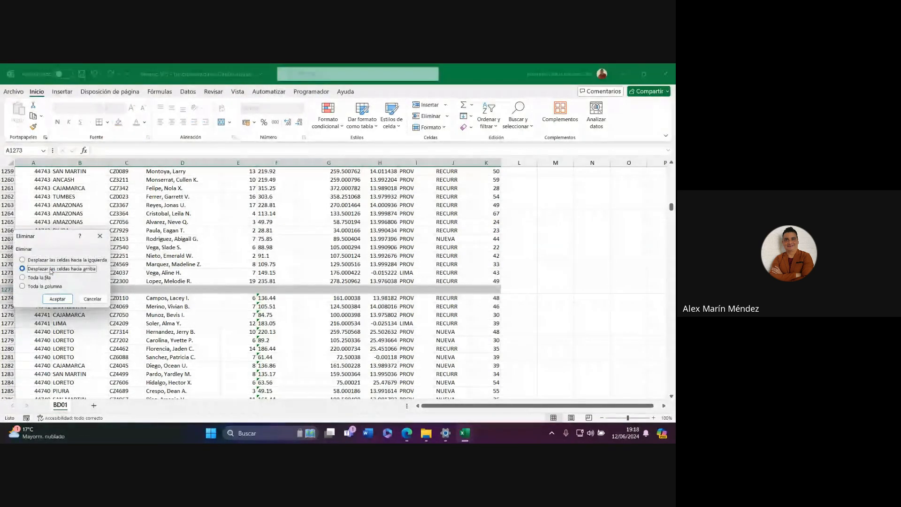
click(57, 299)
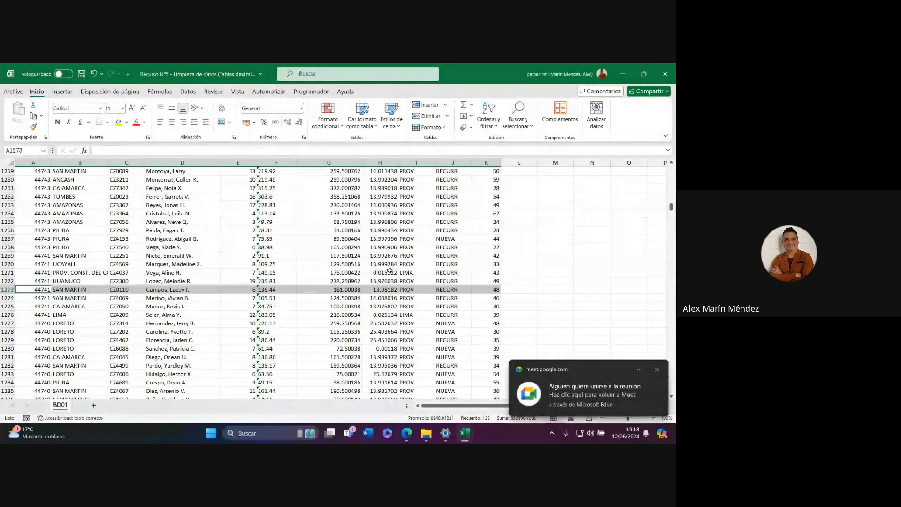
click(141, 255)
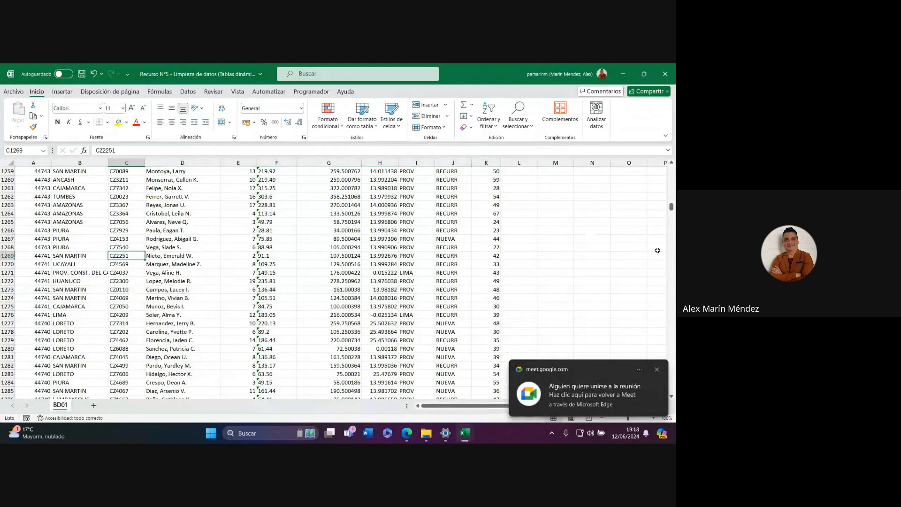
Step: Check columns A to K for remaining blank cells using Ir a Especial with Celdas en blanco, and inspect the end of the data
drag(671, 206, 673, 157)
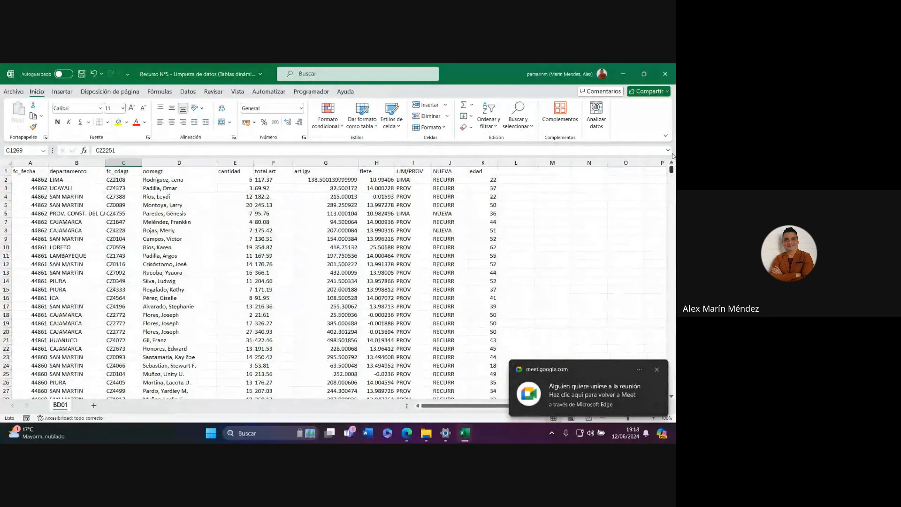
key(ctrl+Home)
key(ctrl+shift+Down)
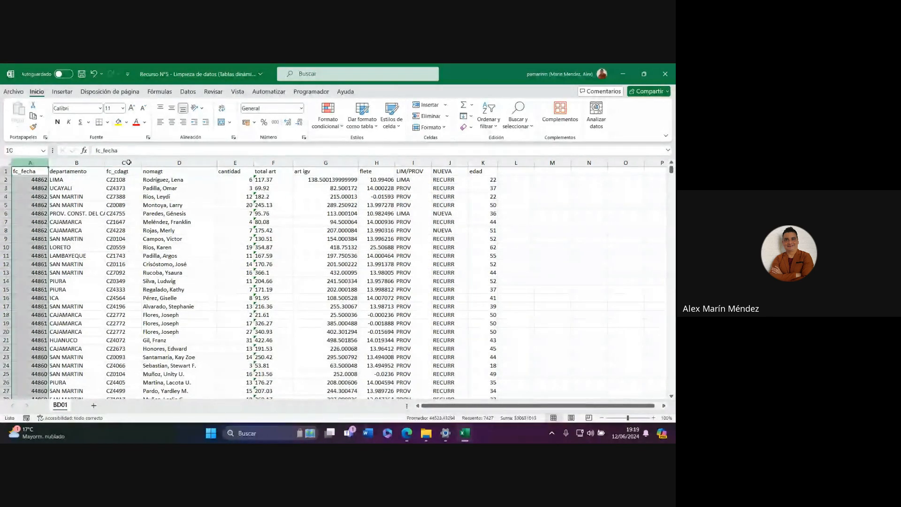
key(ctrl+shift+Right)
click(530, 124)
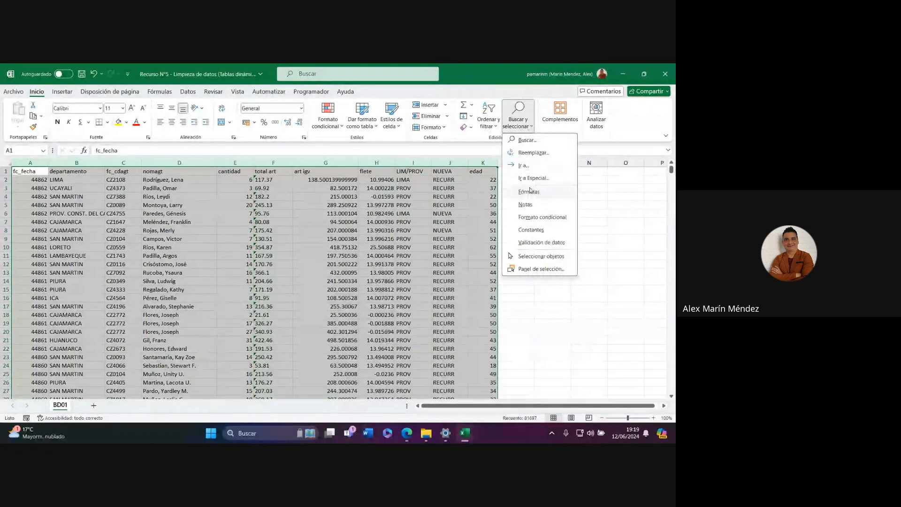
click(528, 178)
click(227, 239)
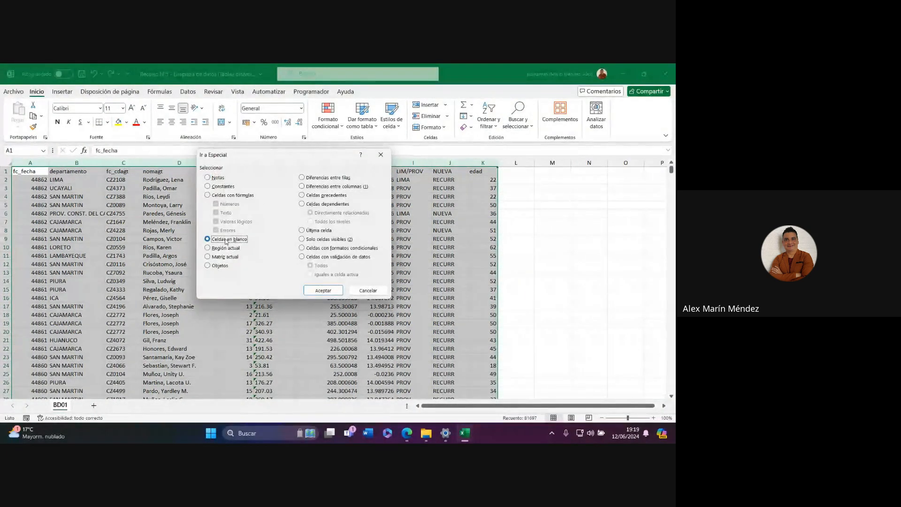
click(328, 291)
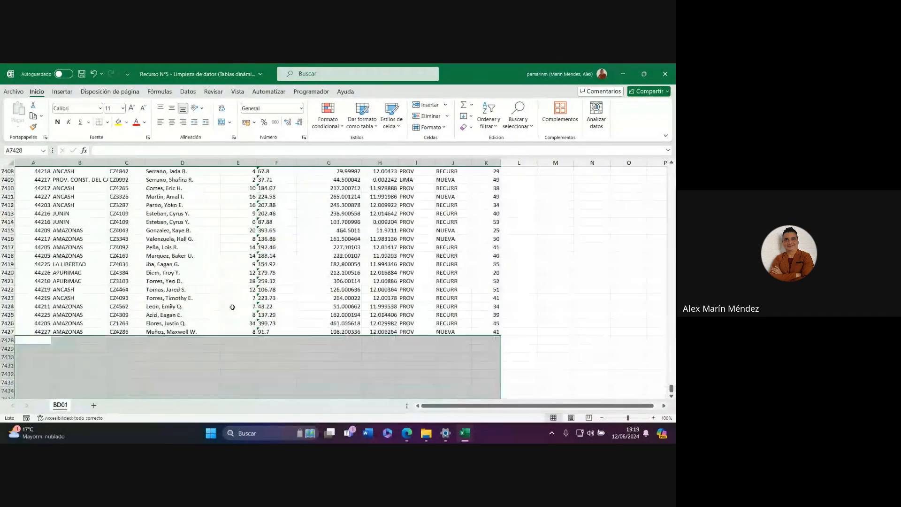
scroll(233, 305, down, 7)
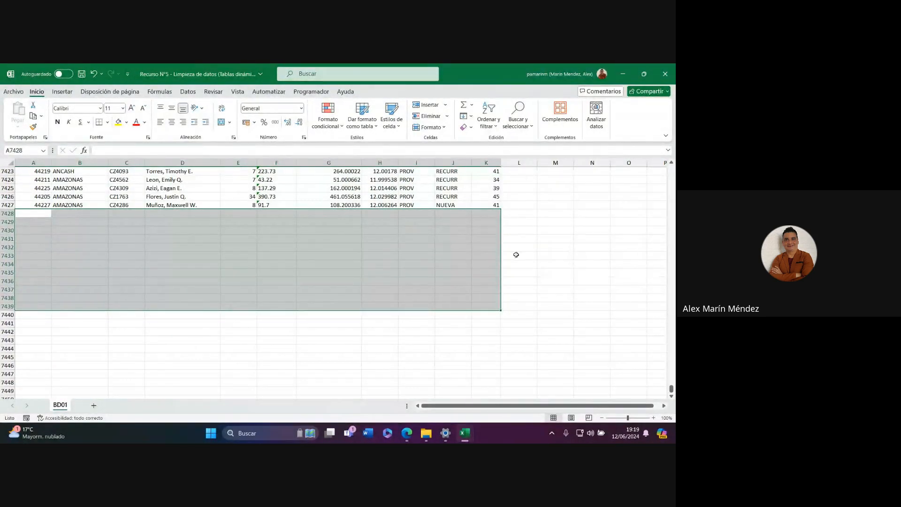
scroll(555, 266, up, 20)
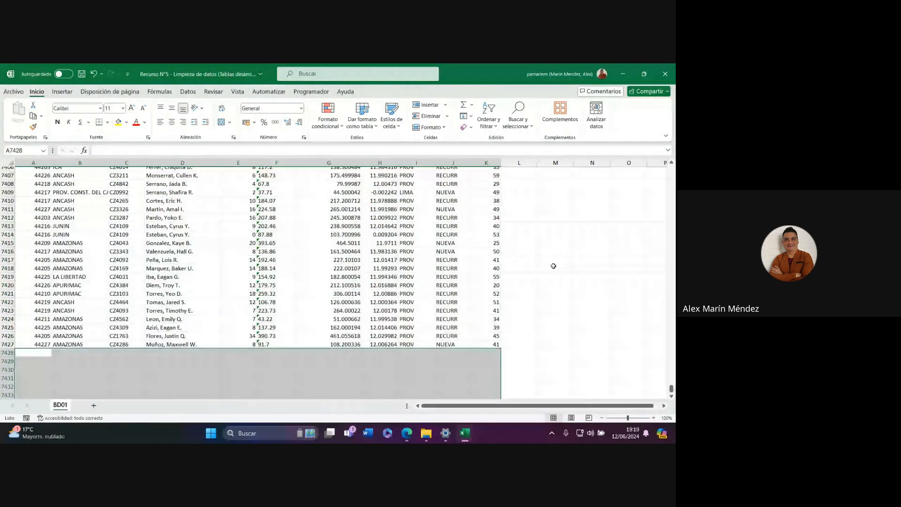
drag(673, 386, 671, 170)
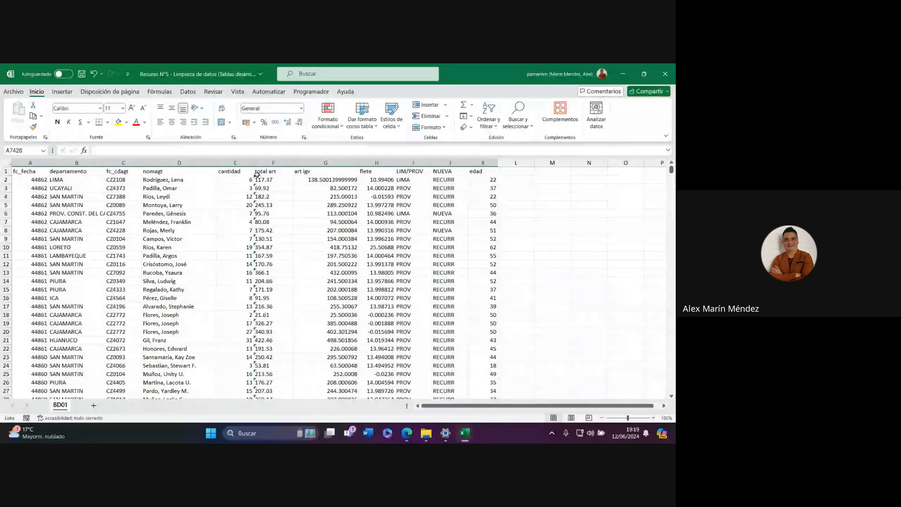
Step: Review the total art, art igv and flete columns that still need number cleaning
click(270, 163)
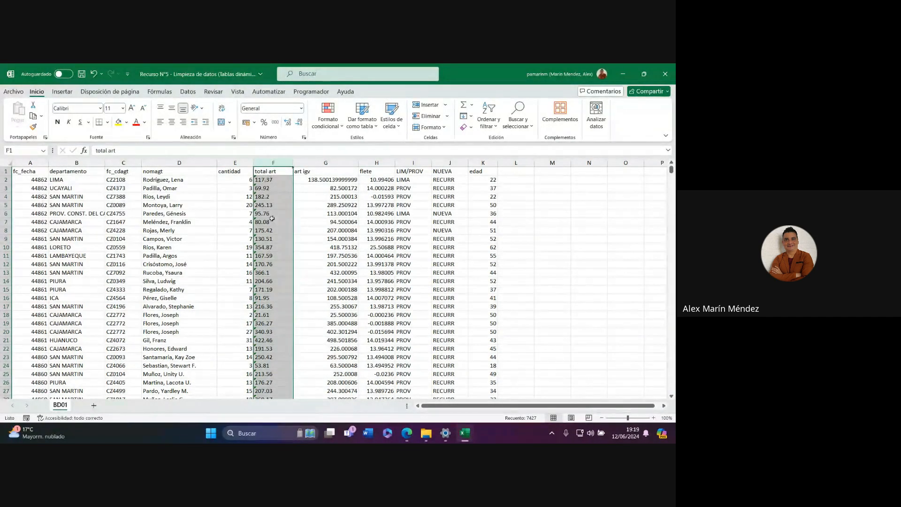
click(323, 162)
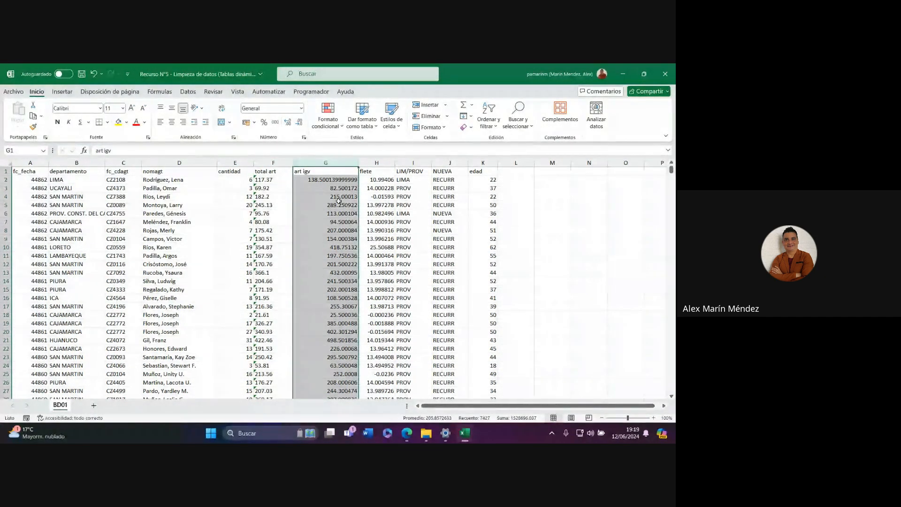
click(376, 163)
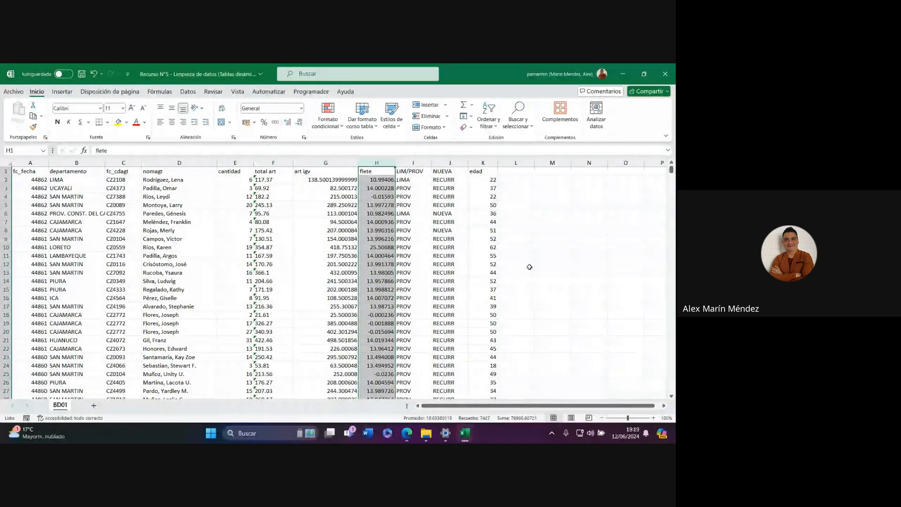
click(516, 256)
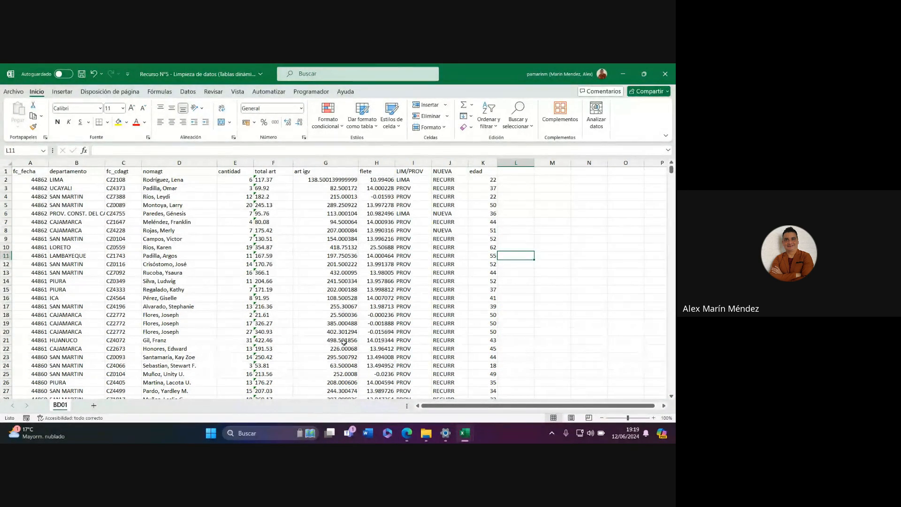
Step: Switch to the Google Meet call in Edge and stop presenting the screen
click(407, 434)
click(371, 387)
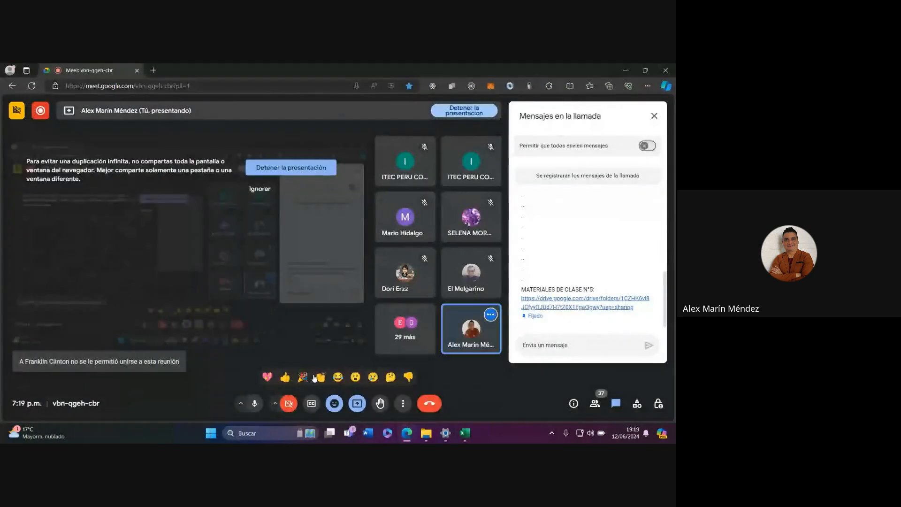
click(295, 172)
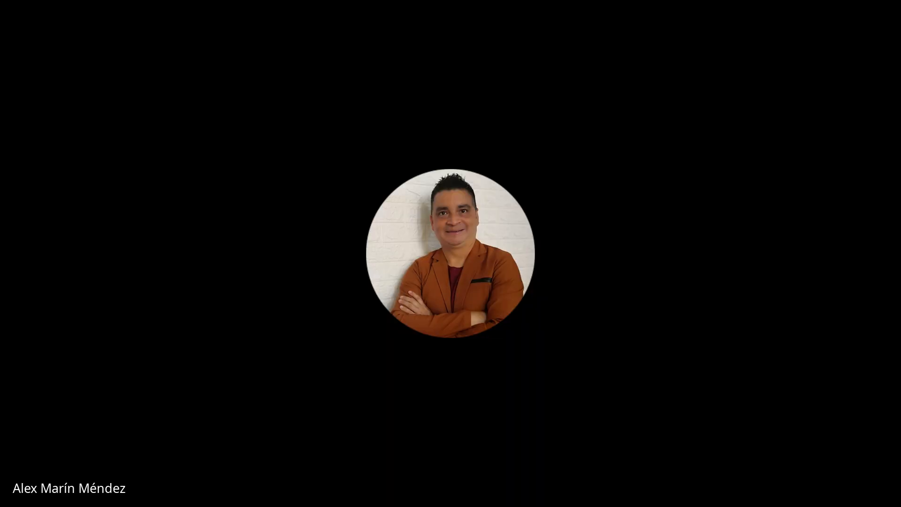